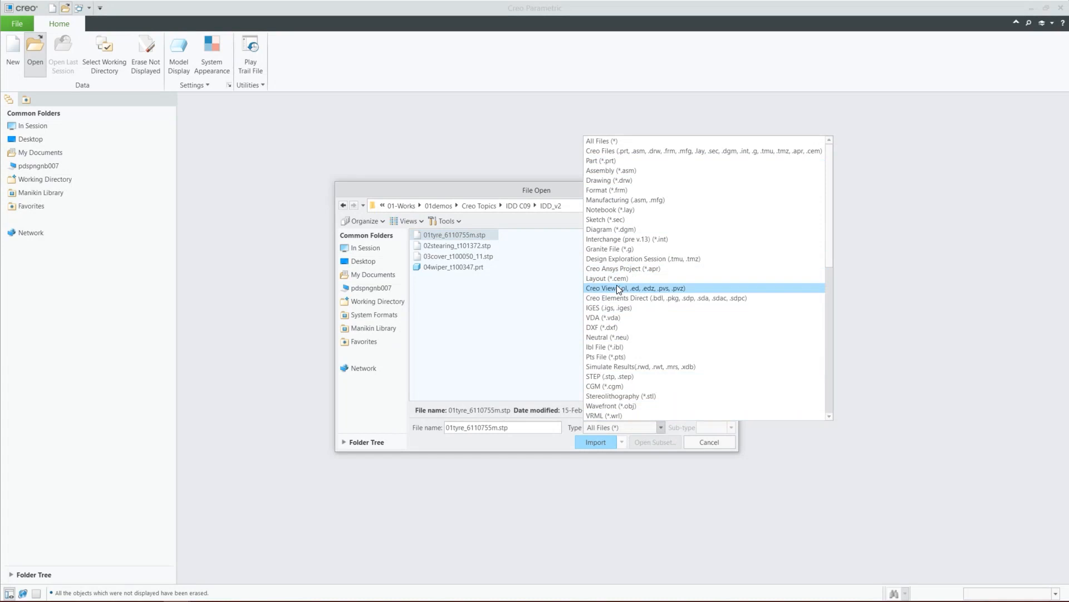
- Select 01tyre_6110755m.stp in the IDD_v2 folder and start importing it as a new model
{"action": "left_click", "coordinate": [497, 366]}
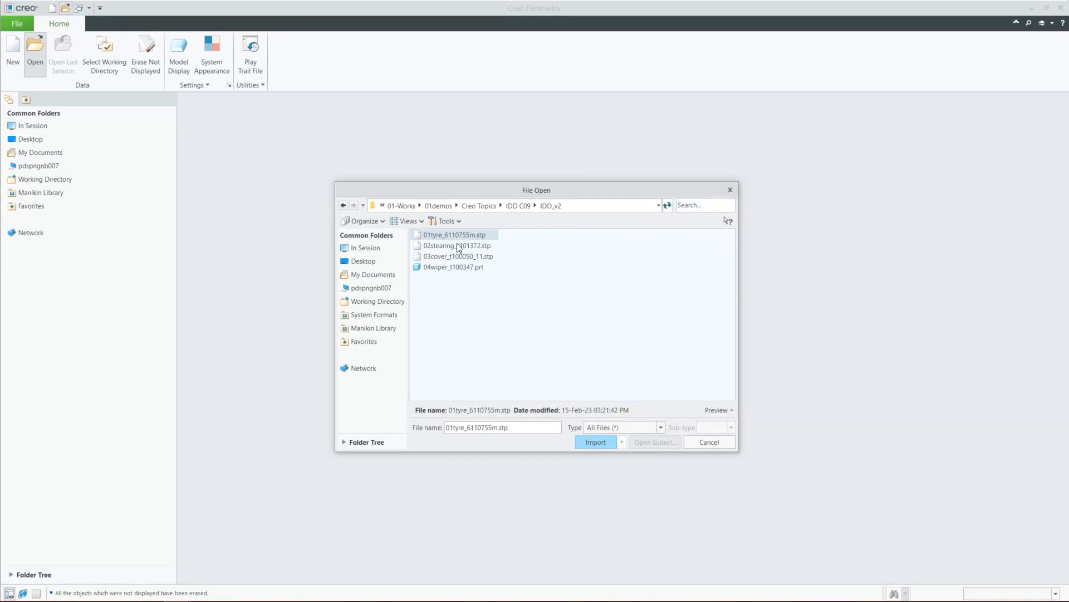
{"action": "left_click", "coordinate": [439, 236]}
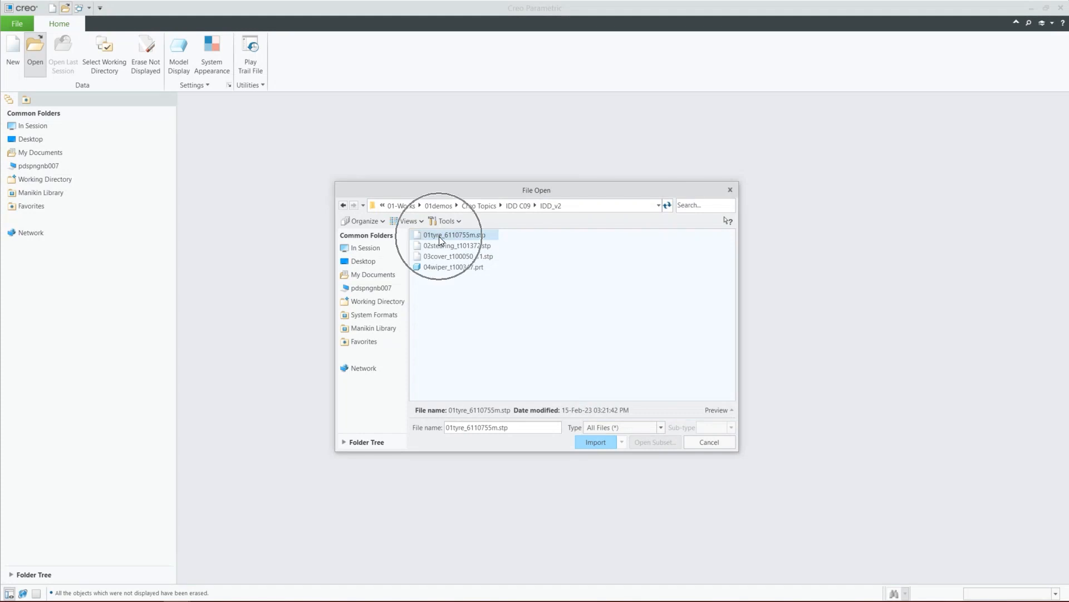
{"action": "left_click", "coordinate": [493, 239]}
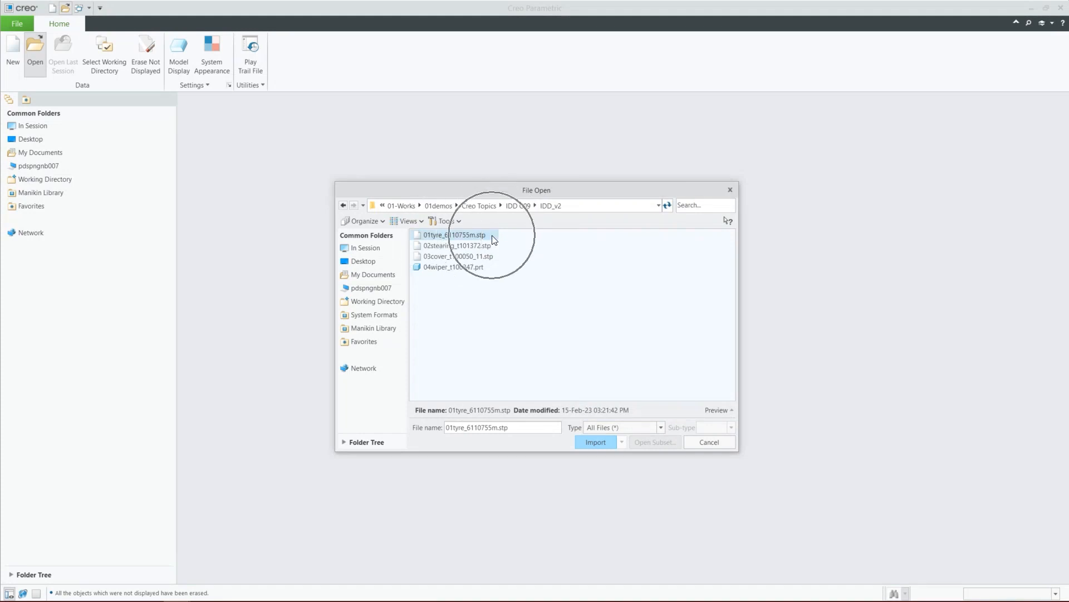
{"action": "left_click", "coordinate": [592, 446]}
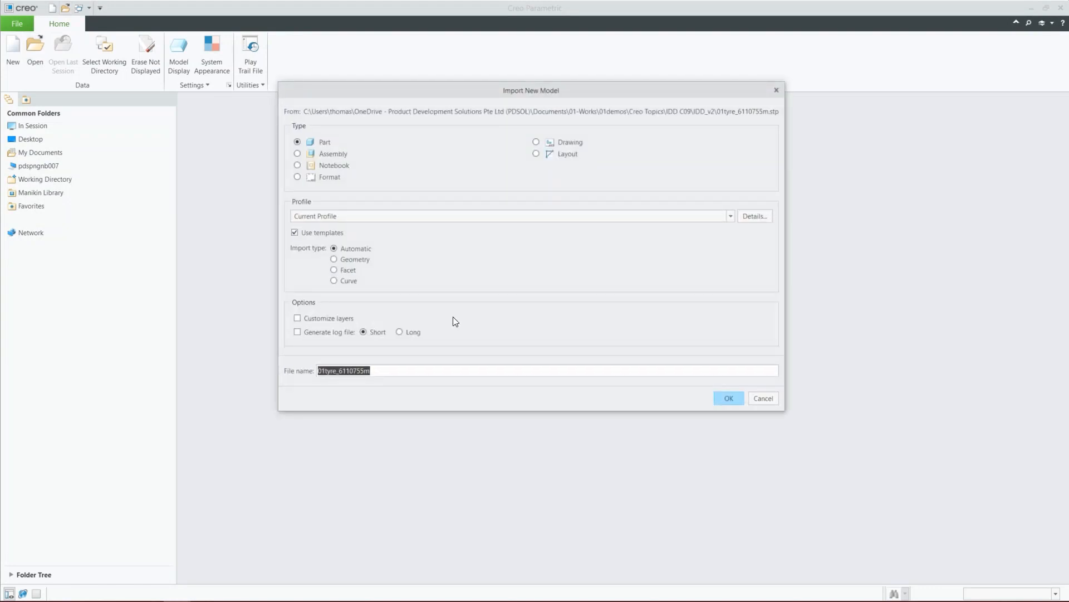
{"action": "left_click_drag", "start_coordinate": [460, 89], "coordinate": [447, 158]}
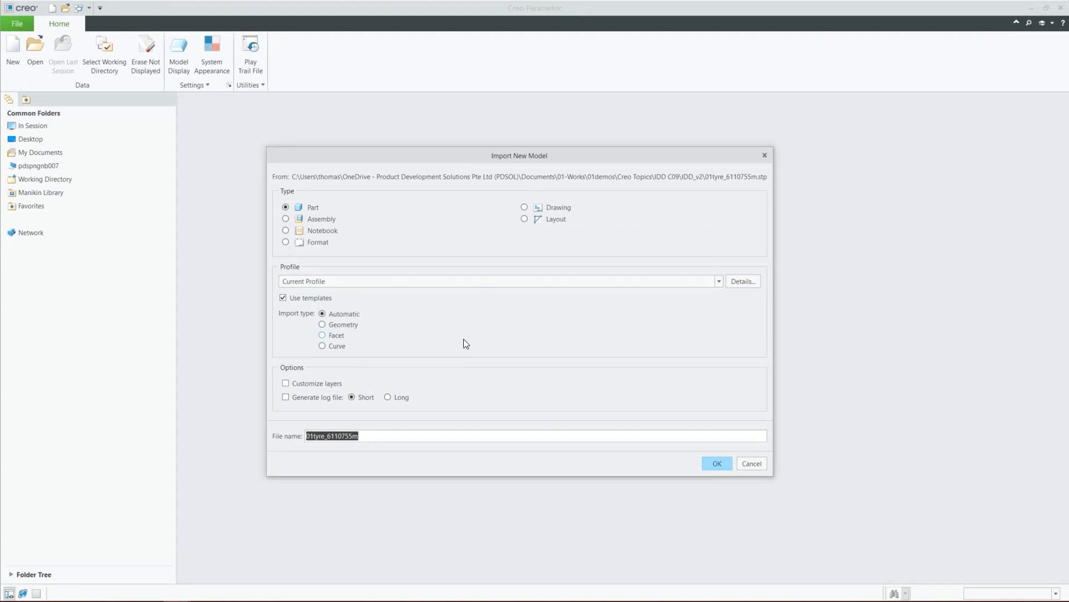
- Open the STEP import profile details and examine which part and assembly templates are assigned
{"action": "left_click", "coordinate": [294, 305]}
{"action": "key", "text": "ctrl"}
{"action": "key", "text": "ctrl"}
{"action": "key", "text": "ctrl"}
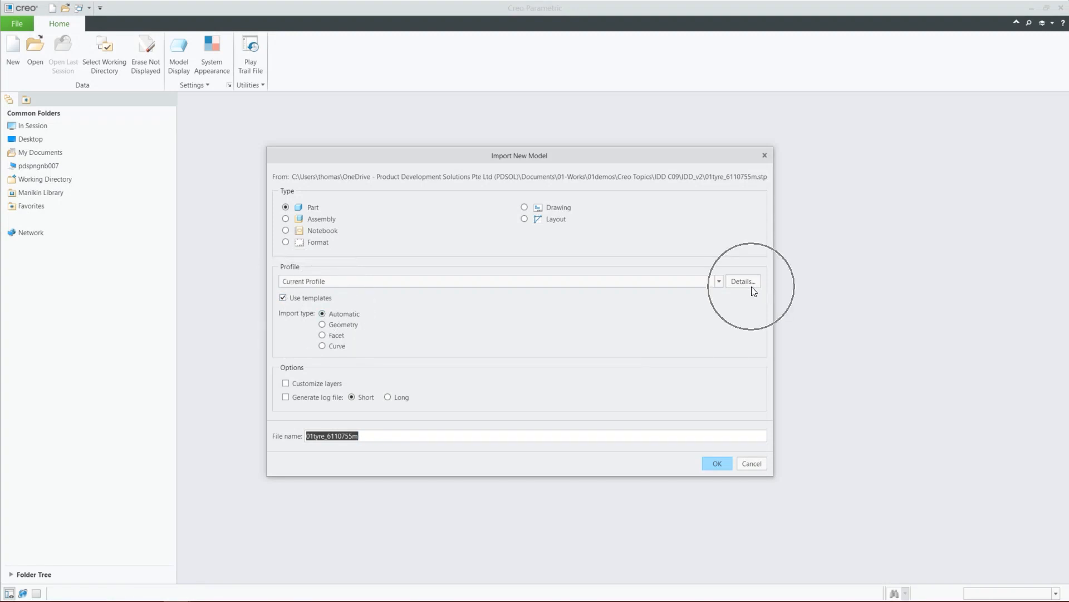
{"action": "left_click", "coordinate": [750, 286]}
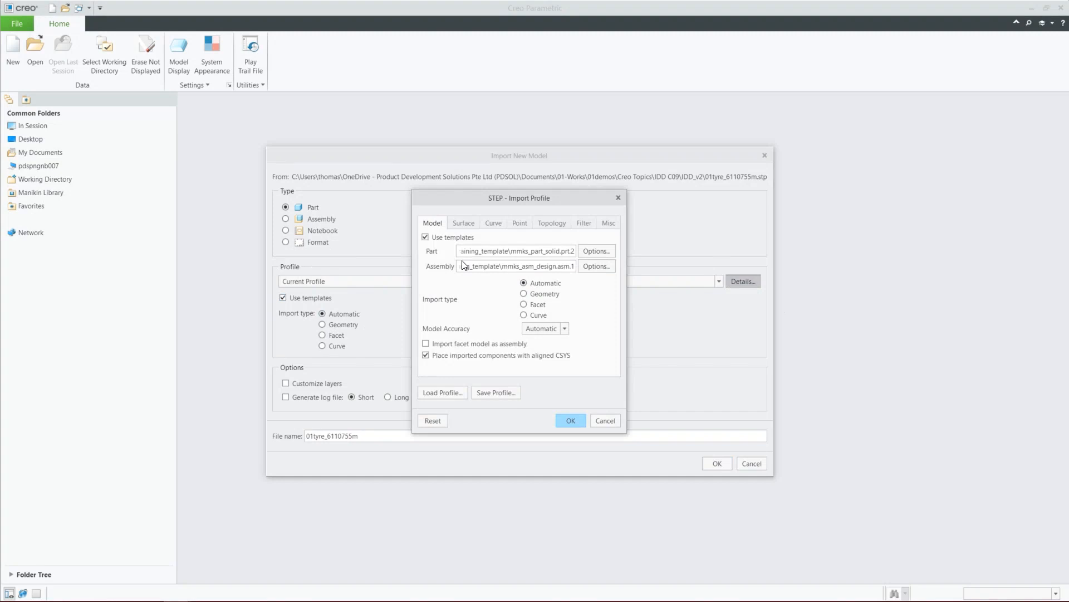
{"action": "key", "text": "ctrl"}
{"action": "left_click_drag", "start_coordinate": [509, 251], "coordinate": [528, 255]}
{"action": "key", "text": "ctrl"}
{"action": "key", "text": "ctrl"}
{"action": "key", "text": "ctrl"}
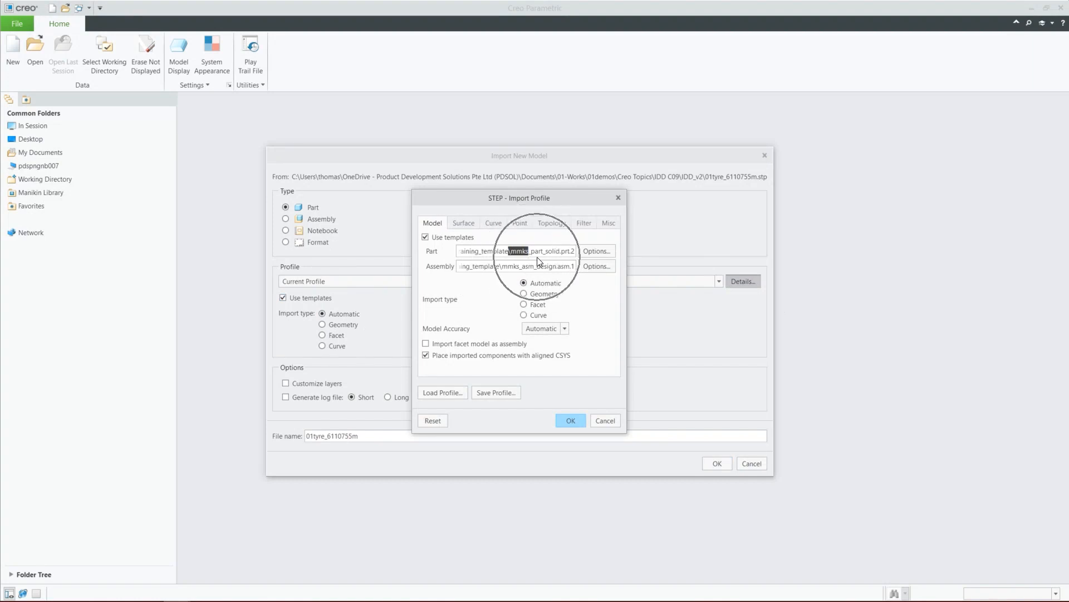
{"action": "left_click_drag", "start_coordinate": [500, 266], "coordinate": [515, 266]}
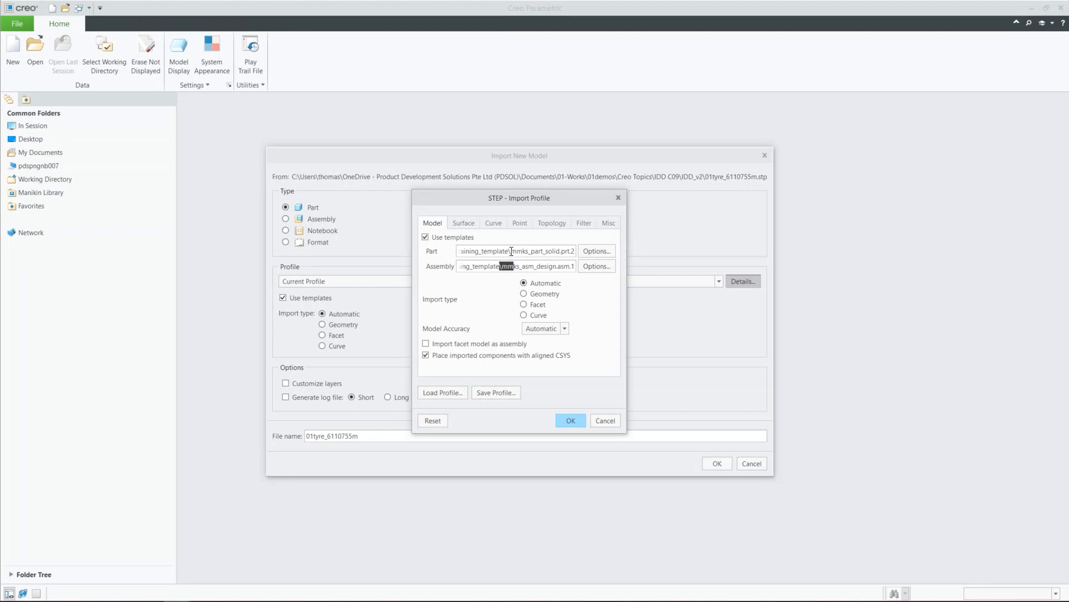
{"action": "left_click_drag", "start_coordinate": [509, 251], "coordinate": [532, 251]}
{"action": "left_click_drag", "start_coordinate": [502, 266], "coordinate": [513, 266]}
- Set the import profile's part template to solid_part_mmks_abs and import the tyre as a part with the automatic import type
{"action": "left_click", "coordinate": [597, 252]}
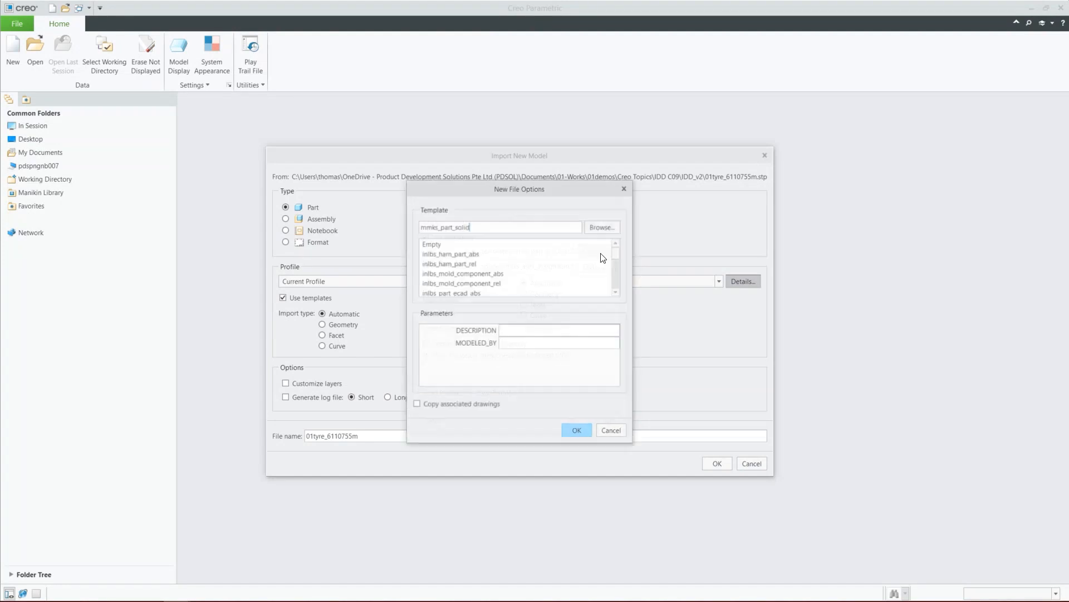
{"action": "scroll", "coordinate": [468, 290], "scroll_direction": "down", "scroll_amount": 1}
{"action": "scroll", "coordinate": [468, 290], "scroll_direction": "down", "scroll_amount": 5}
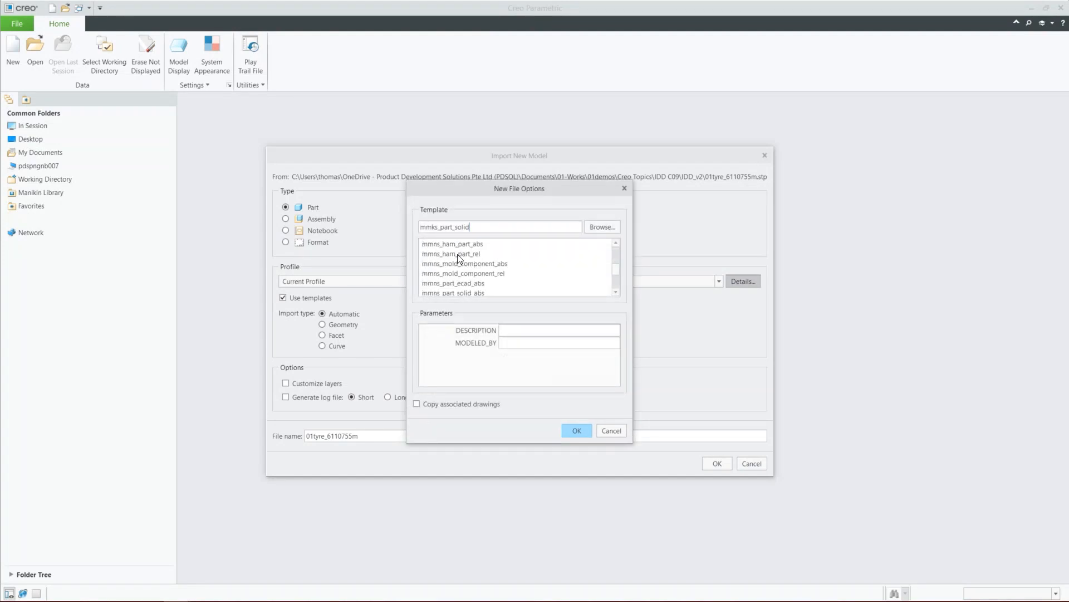
{"action": "scroll", "coordinate": [455, 279], "scroll_direction": "up", "scroll_amount": 1}
{"action": "left_click", "coordinate": [454, 284]}
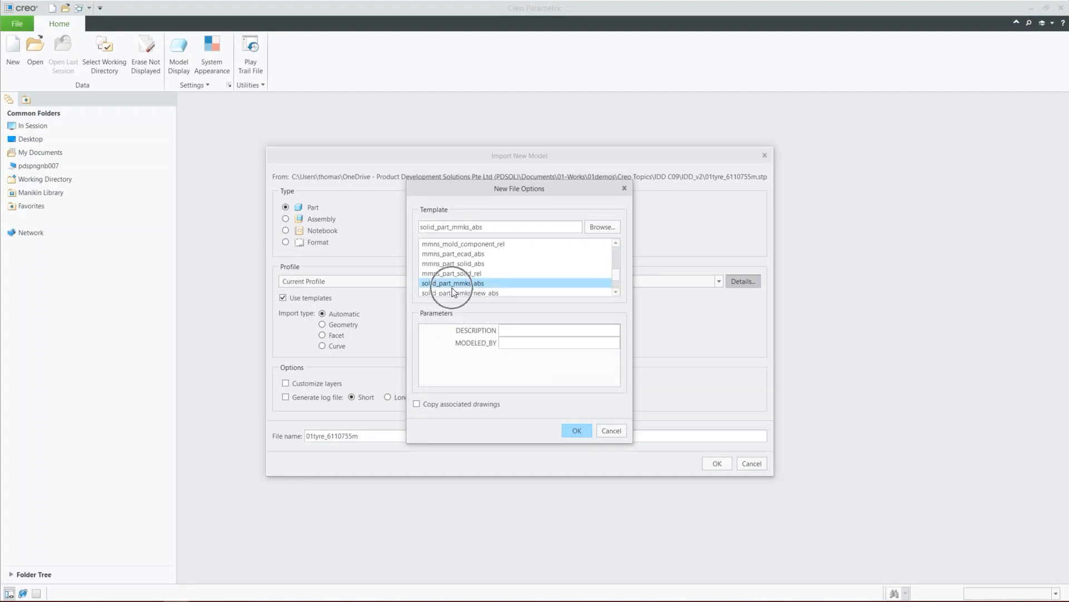
{"action": "left_click", "coordinate": [466, 288]}
{"action": "left_click", "coordinate": [610, 430]}
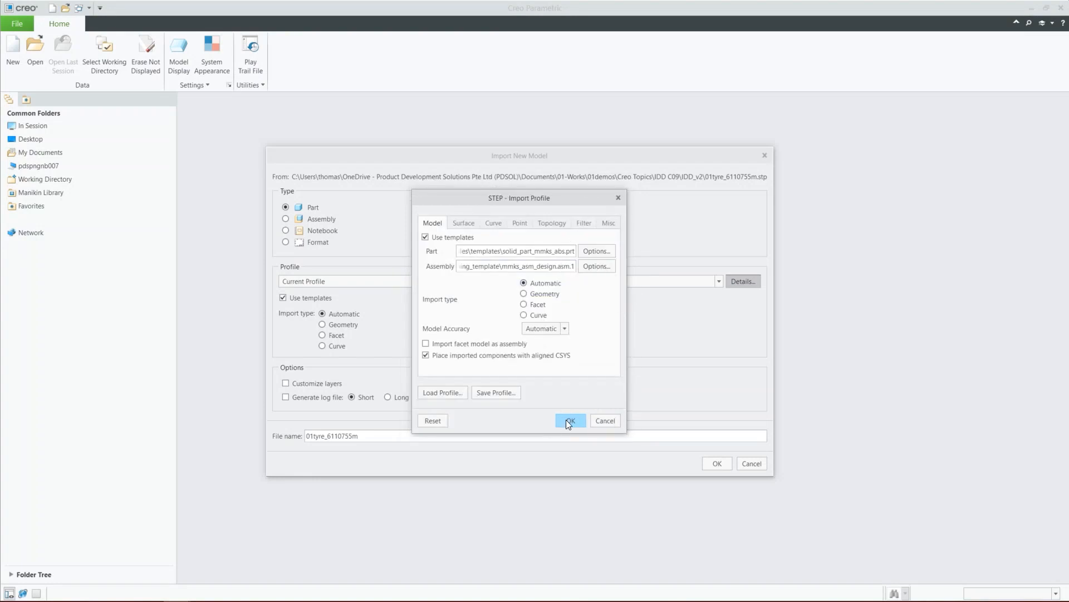
{"action": "left_click", "coordinate": [566, 419]}
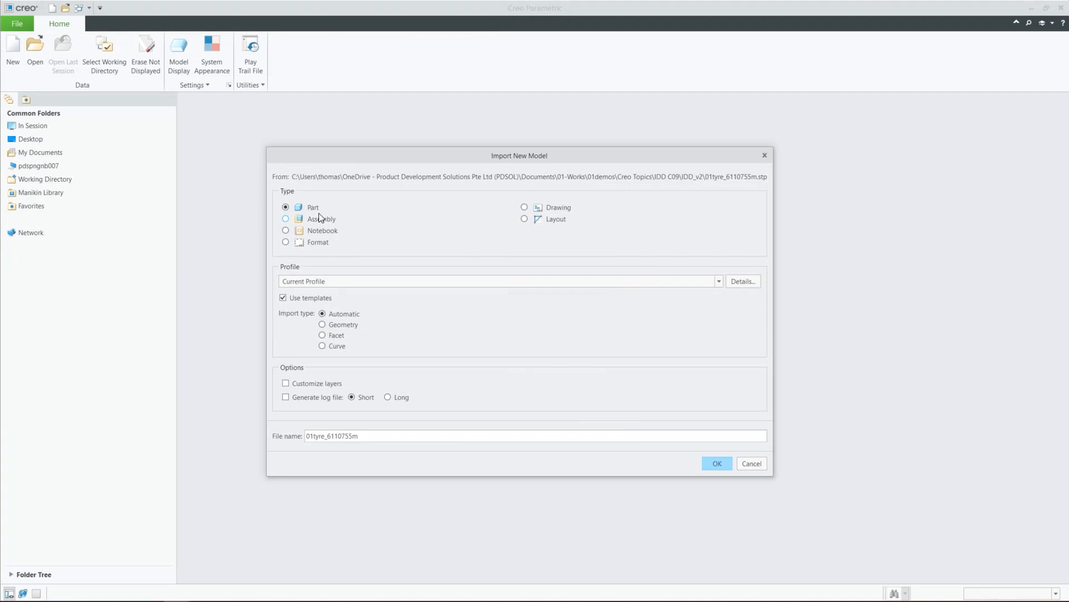
{"action": "left_click", "coordinate": [717, 463]}
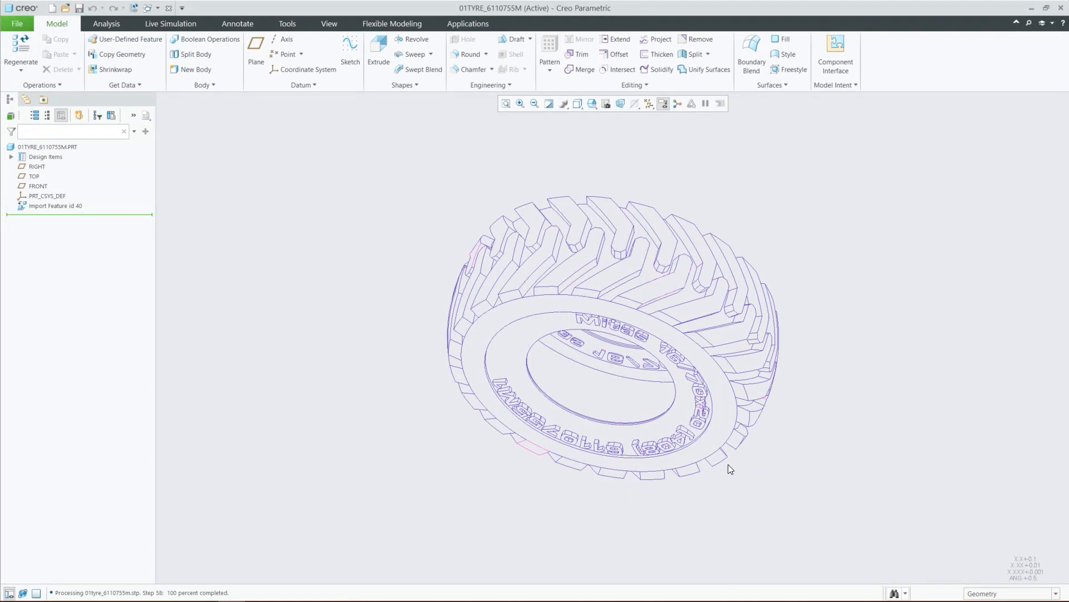
- Examine the imported tyre's wireframe edges from several angles to judge whether it is a solid
{"action": "scroll", "coordinate": [643, 353], "scroll_direction": "up", "scroll_amount": 3}
{"action": "scroll", "coordinate": [682, 344], "scroll_direction": "down", "scroll_amount": 4}
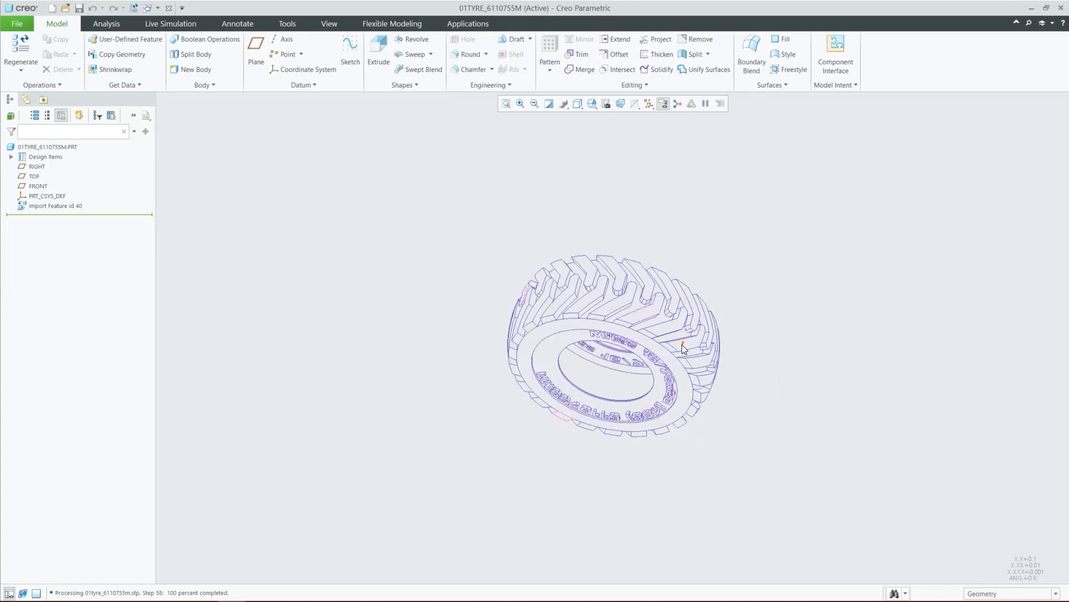
{"action": "scroll", "coordinate": [679, 344], "scroll_direction": "down", "scroll_amount": 2}
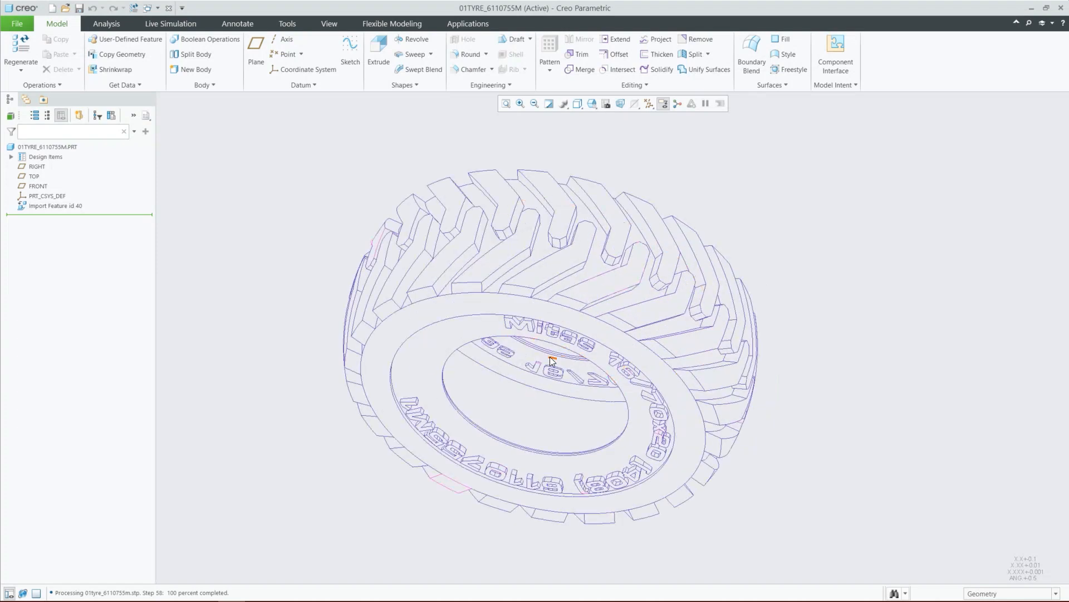
{"action": "middle_click_drag", "start_coordinate": [543, 352], "coordinate": [542, 324]}
{"action": "scroll", "coordinate": [501, 437], "scroll_direction": "up", "scroll_amount": 3}
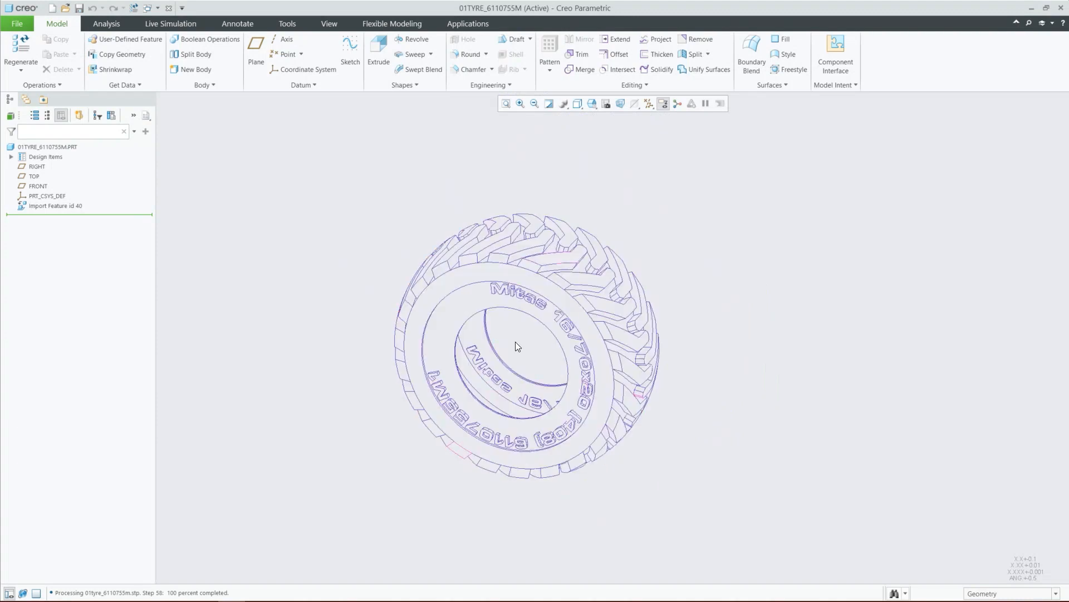
{"action": "scroll", "coordinate": [518, 345], "scroll_direction": "down", "scroll_amount": 3}
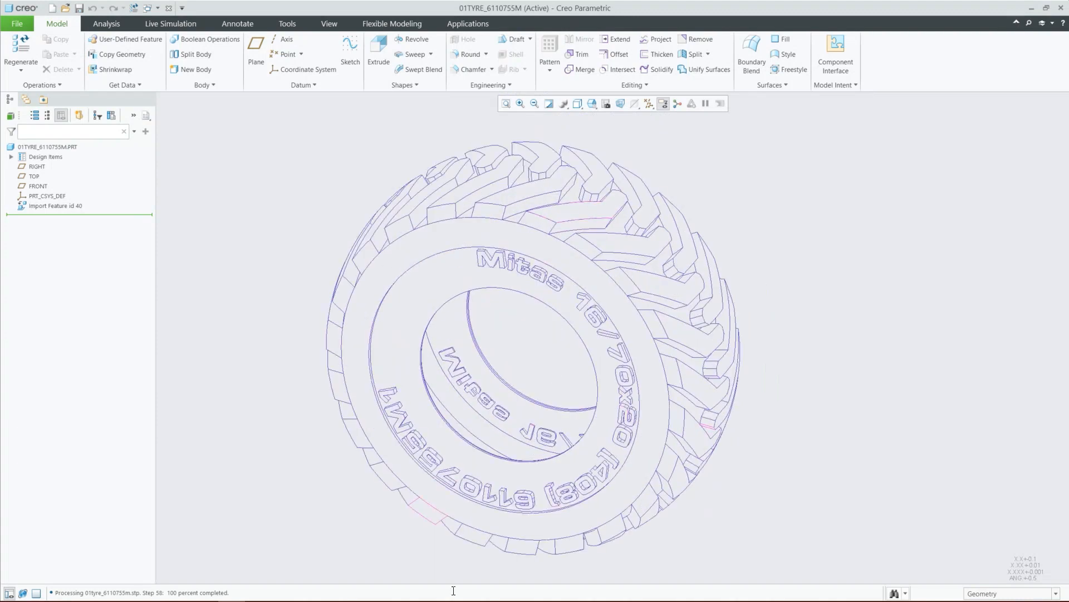
{"action": "middle_click_drag", "start_coordinate": [683, 476], "coordinate": [510, 415]}
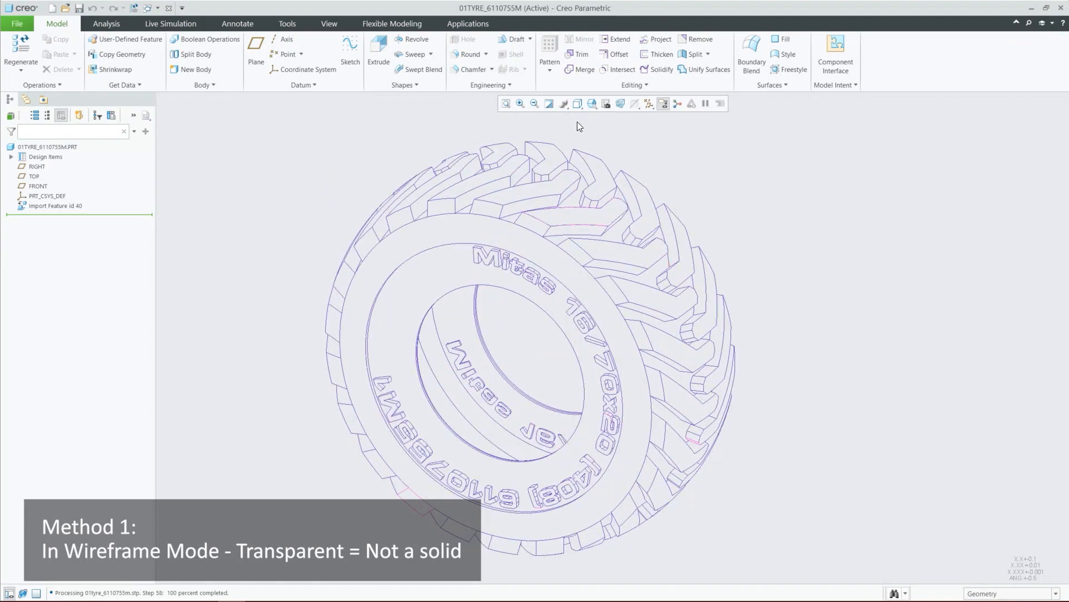
- Switch the tyre's display style to shading with edges and inspect its surface colour
{"action": "middle_click_drag", "start_coordinate": [540, 360], "coordinate": [546, 353]}
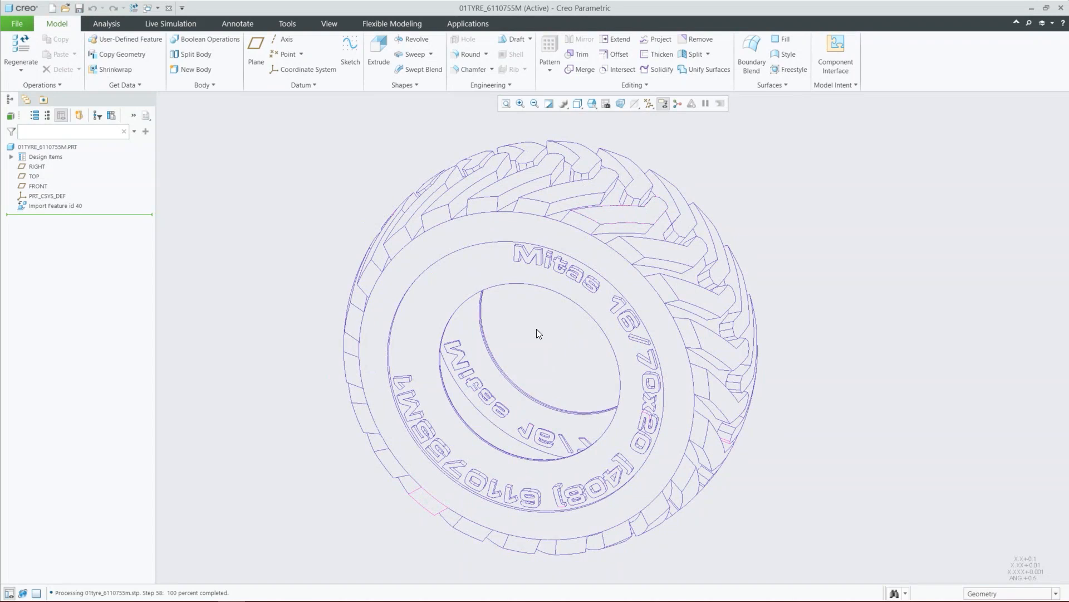
{"action": "key", "text": "ctrl+2"}
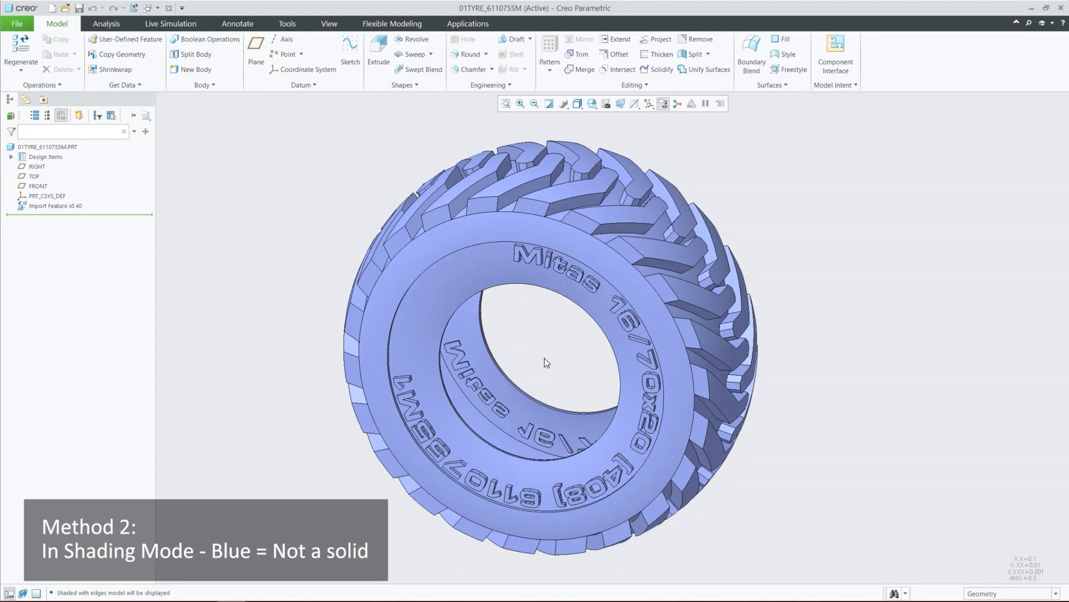
{"action": "middle_click_drag", "start_coordinate": [528, 345], "coordinate": [497, 351]}
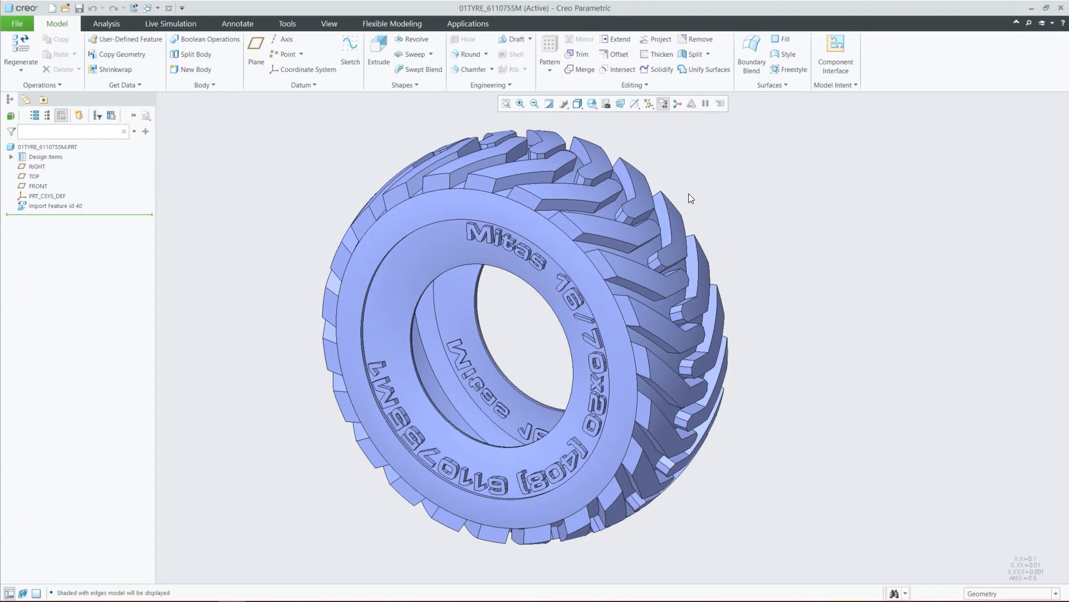
- Run a Mass Properties analysis on the tyre's solid geometry to check its volume, and close the analysis
{"action": "left_click", "coordinate": [110, 24]}
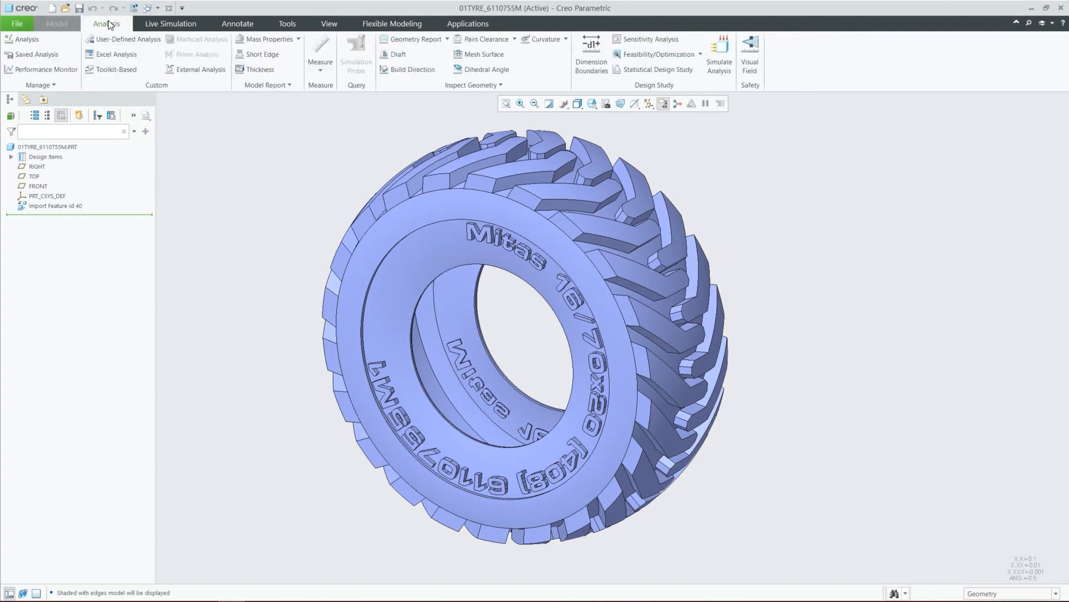
{"action": "left_click", "coordinate": [266, 41]}
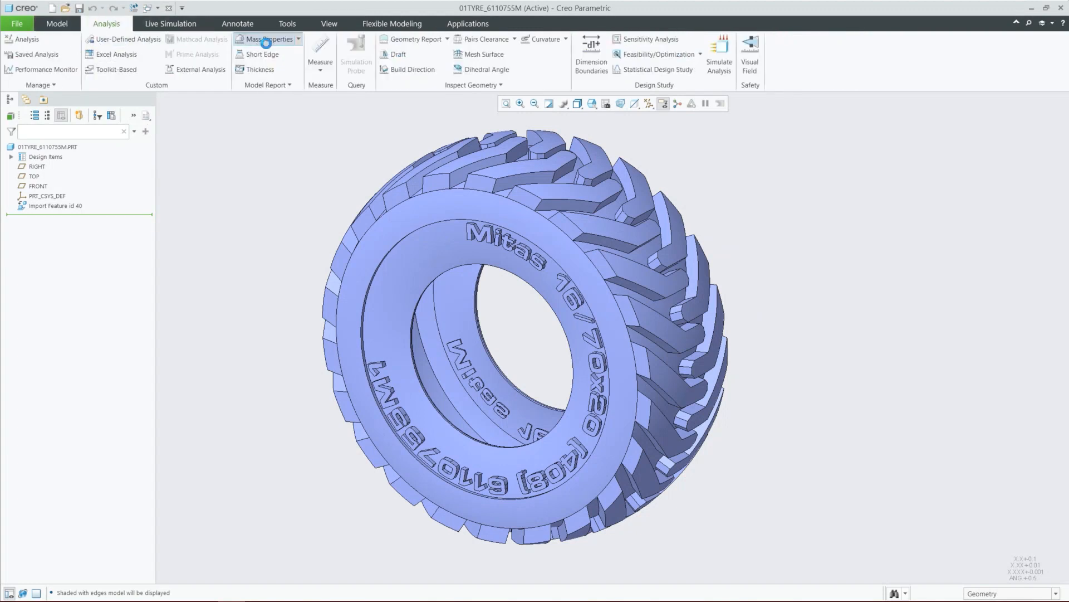
{"action": "left_click", "coordinate": [858, 452]}
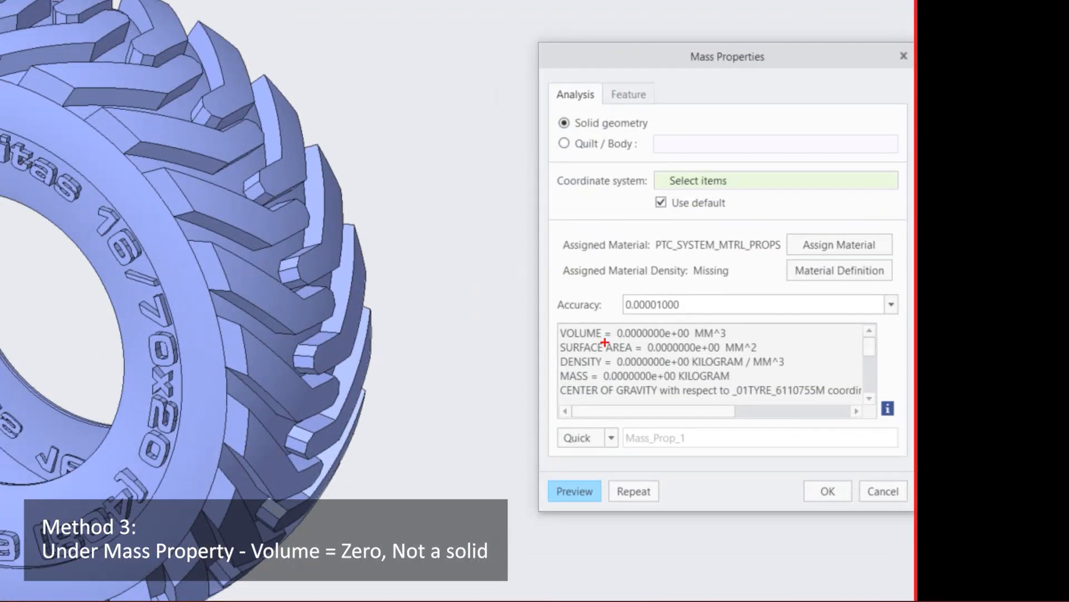
{"action": "left_click_drag", "start_coordinate": [563, 343], "coordinate": [691, 335]}
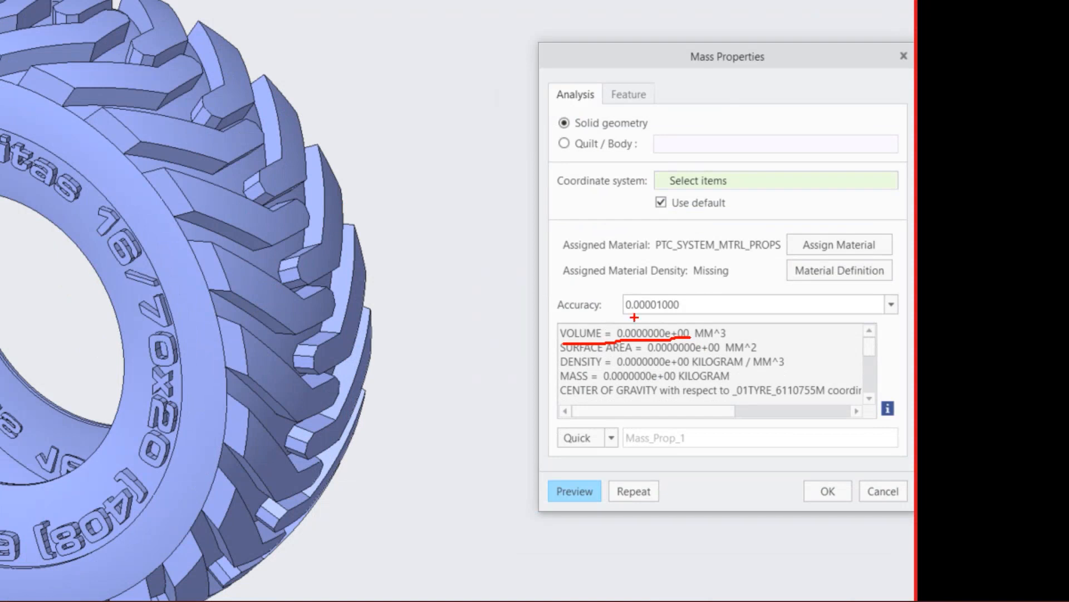
{"action": "mouse_move", "coordinate": [619, 318]}
{"action": "left_mouse_down"}
{"action": "mouse_move", "coordinate": [611, 338]}
{"action": "mouse_move", "coordinate": [666, 346]}
{"action": "mouse_move", "coordinate": [682, 313]}
{"action": "mouse_move", "coordinate": [620, 314]}
{"action": "left_mouse_up"}
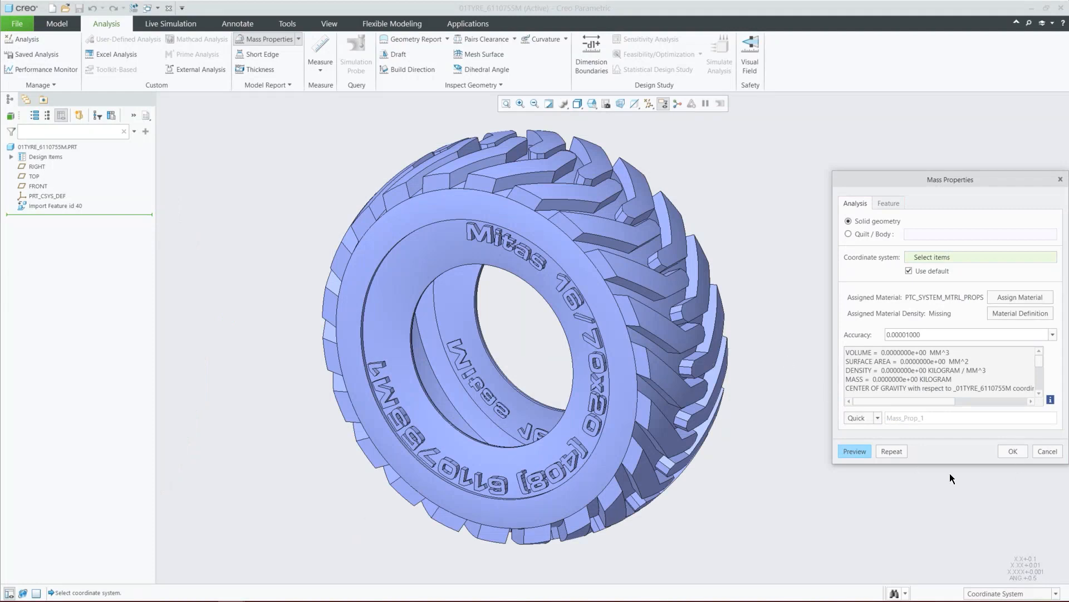
{"action": "left_click", "coordinate": [1012, 452]}
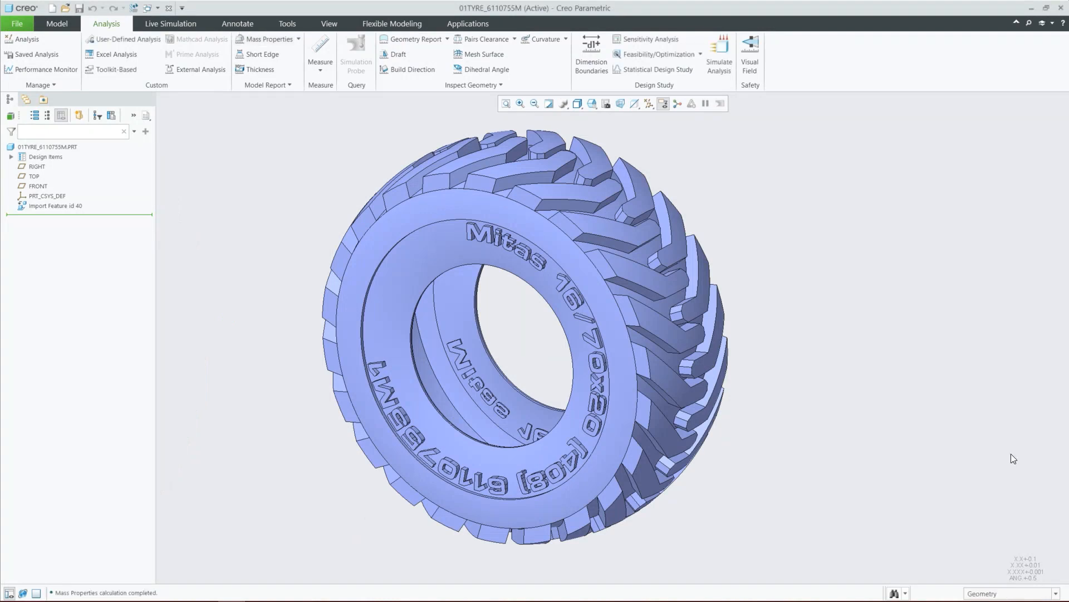
- Expand the Design Items, Bodies and Quilts groups of the tyre part to examine its contents
{"action": "left_click", "coordinate": [57, 23]}
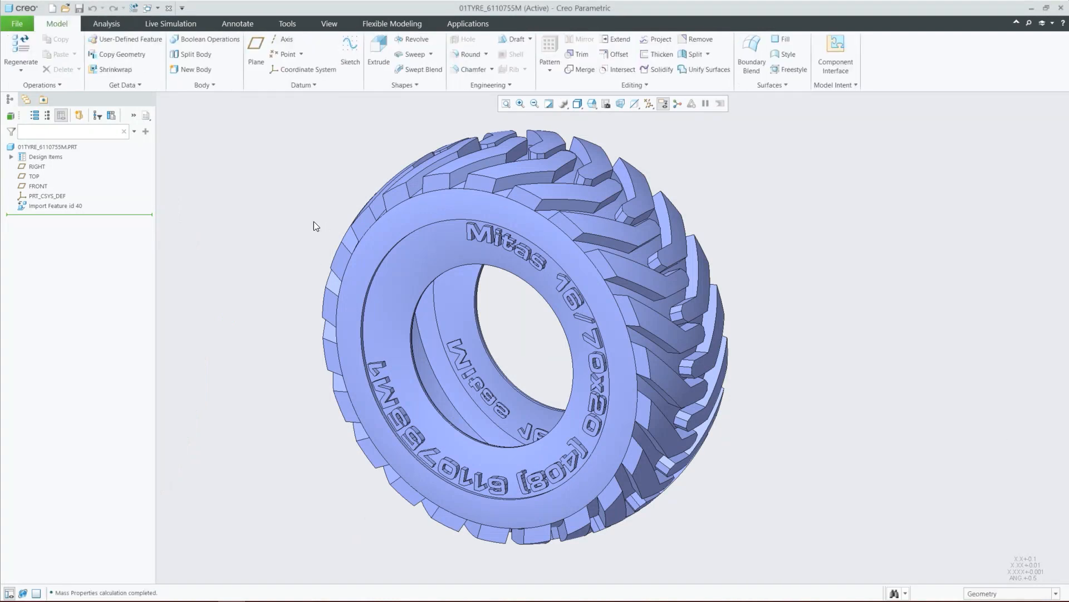
{"action": "left_click", "coordinate": [11, 157]}
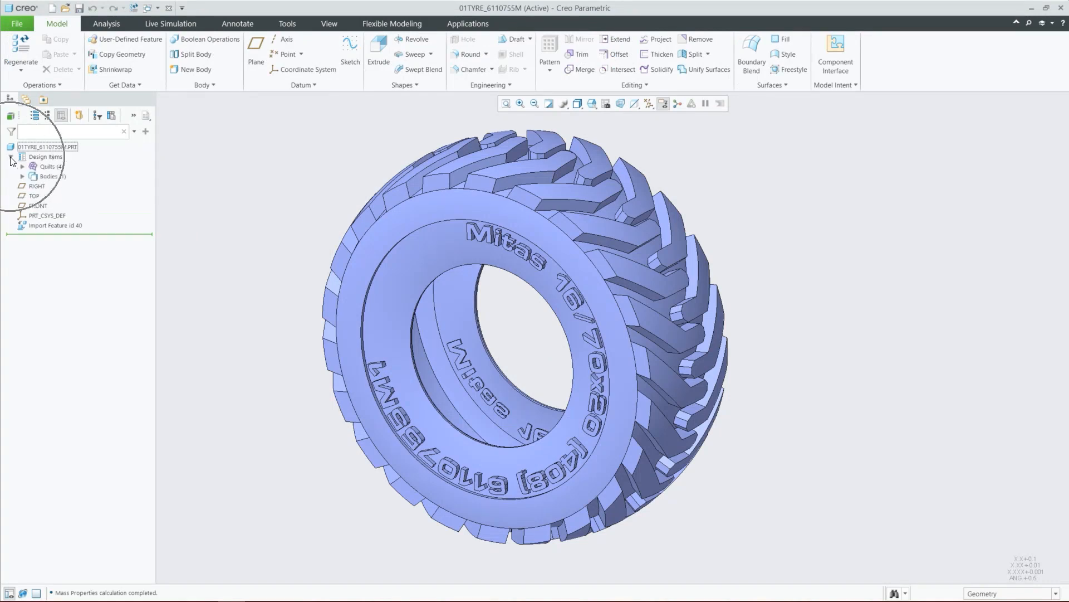
{"action": "left_click", "coordinate": [22, 176]}
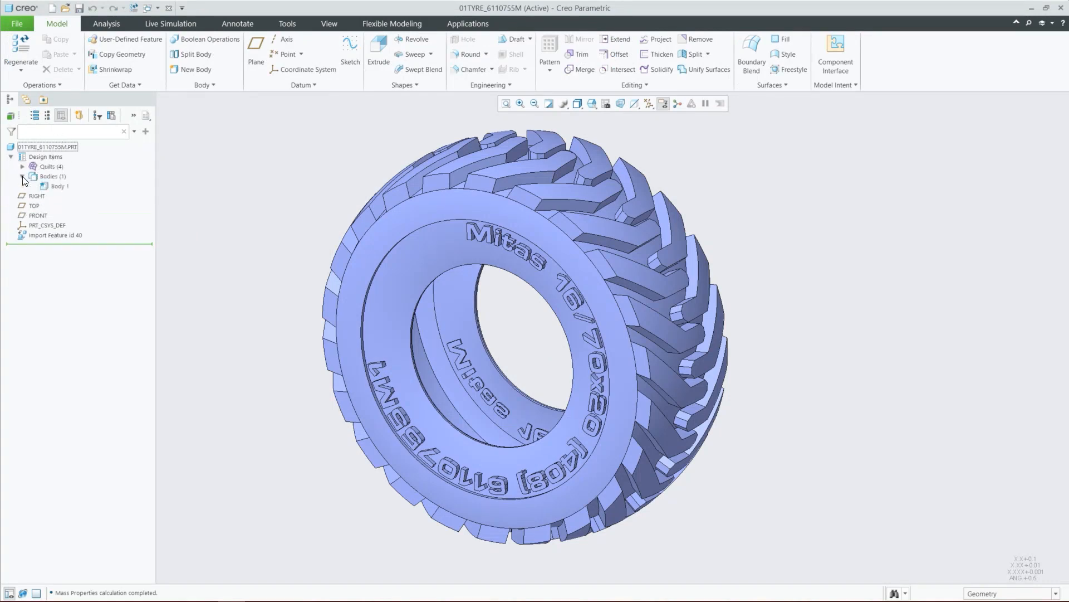
{"action": "left_click", "coordinate": [23, 166]}
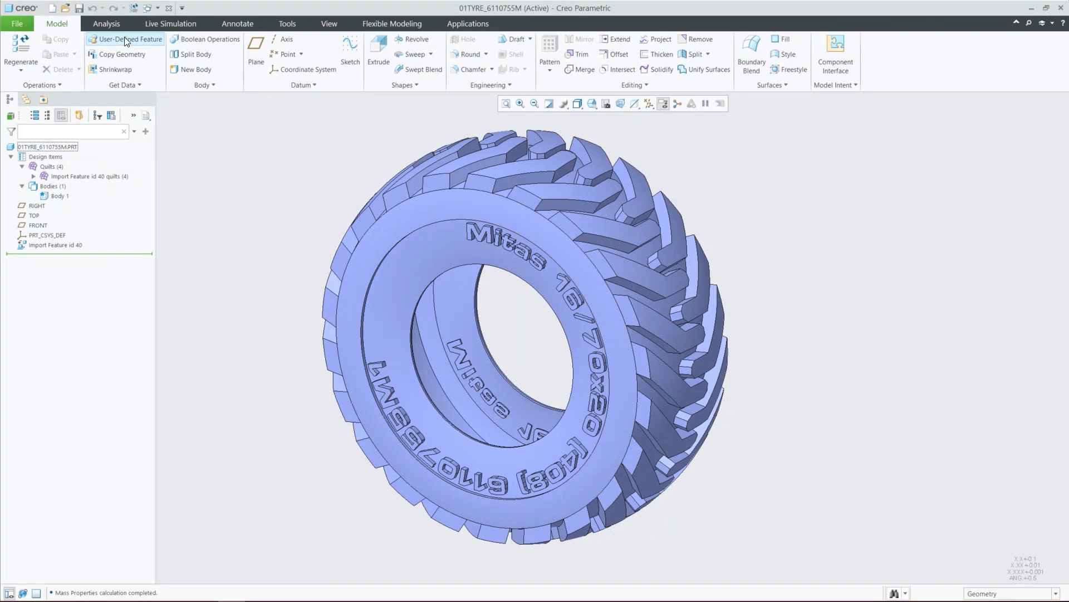
{"action": "left_click", "coordinate": [107, 23]}
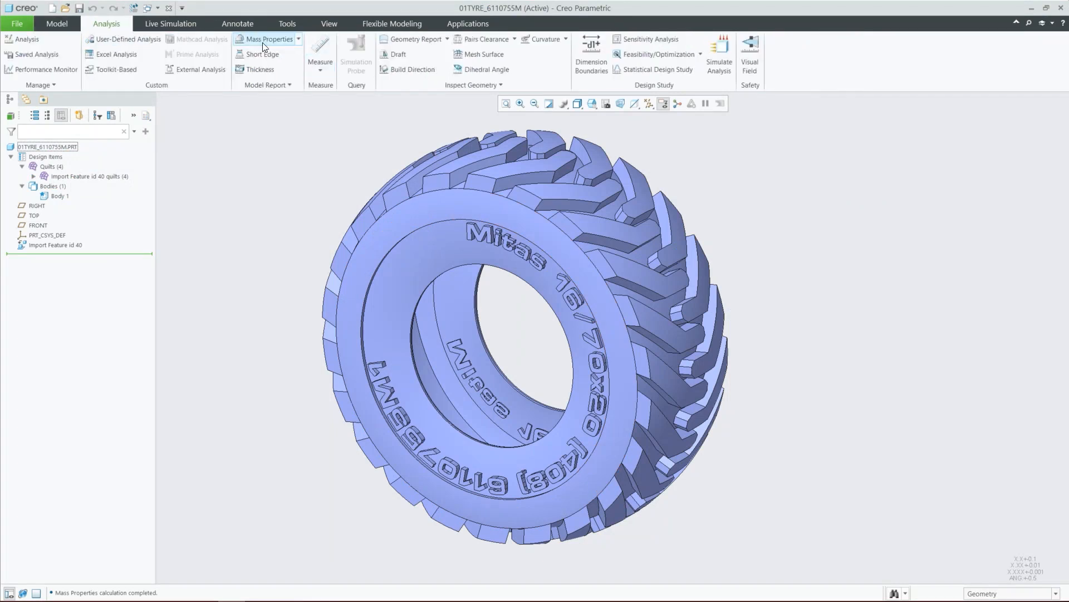
{"action": "left_click", "coordinate": [64, 24]}
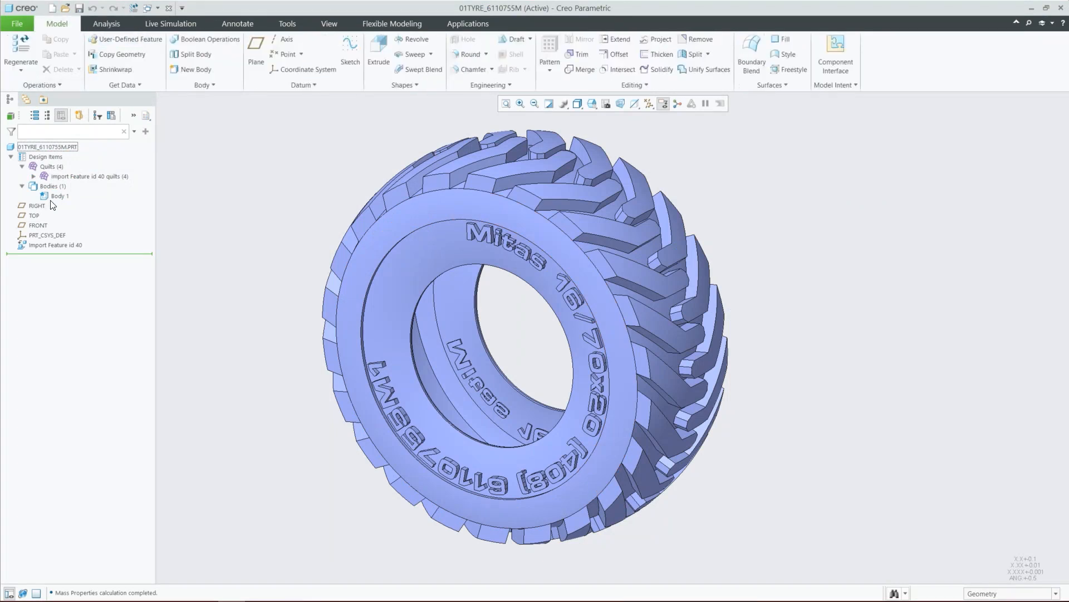
- Search the tyre part for edges whose type is equal to One-Sided to find gaps in the geometry
{"action": "left_click", "coordinate": [49, 203]}
{"action": "left_click", "coordinate": [906, 593]}
{"action": "left_click", "coordinate": [898, 567]}
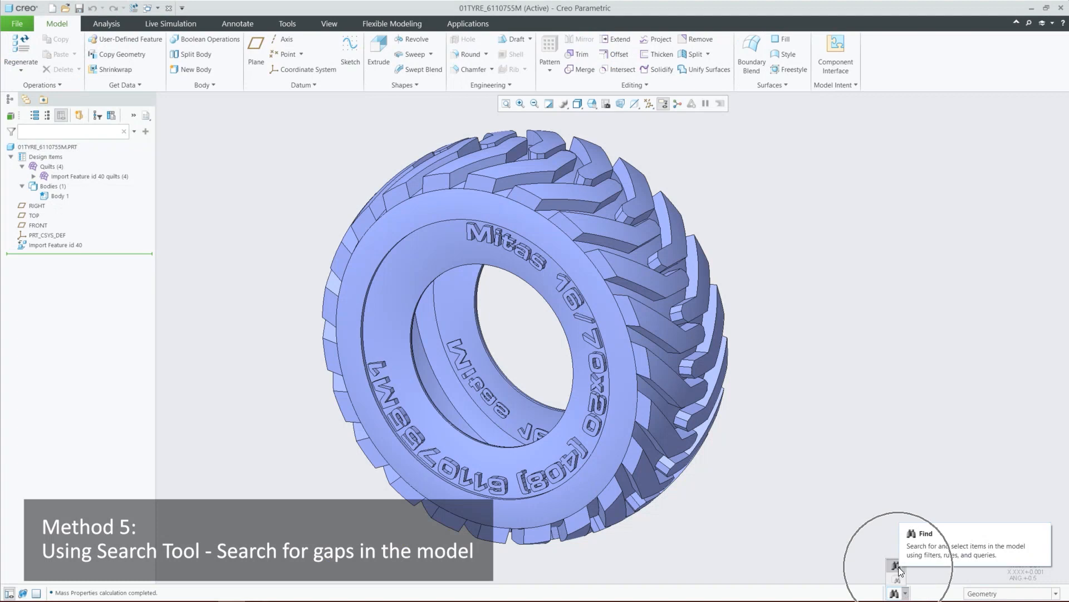
{"action": "left_click", "coordinate": [898, 567]}
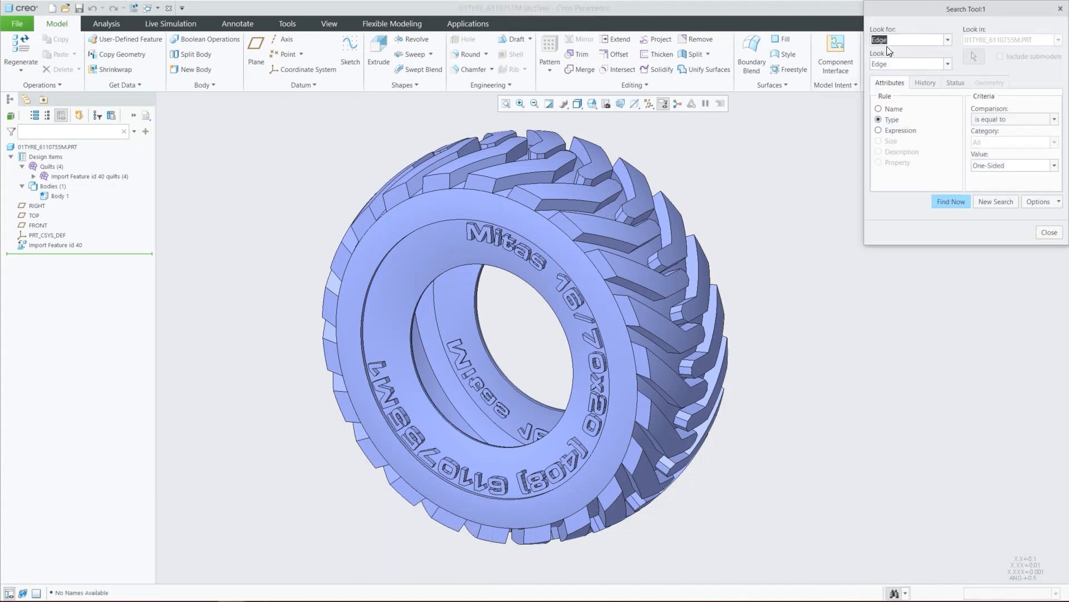
{"action": "left_click", "coordinate": [948, 40]}
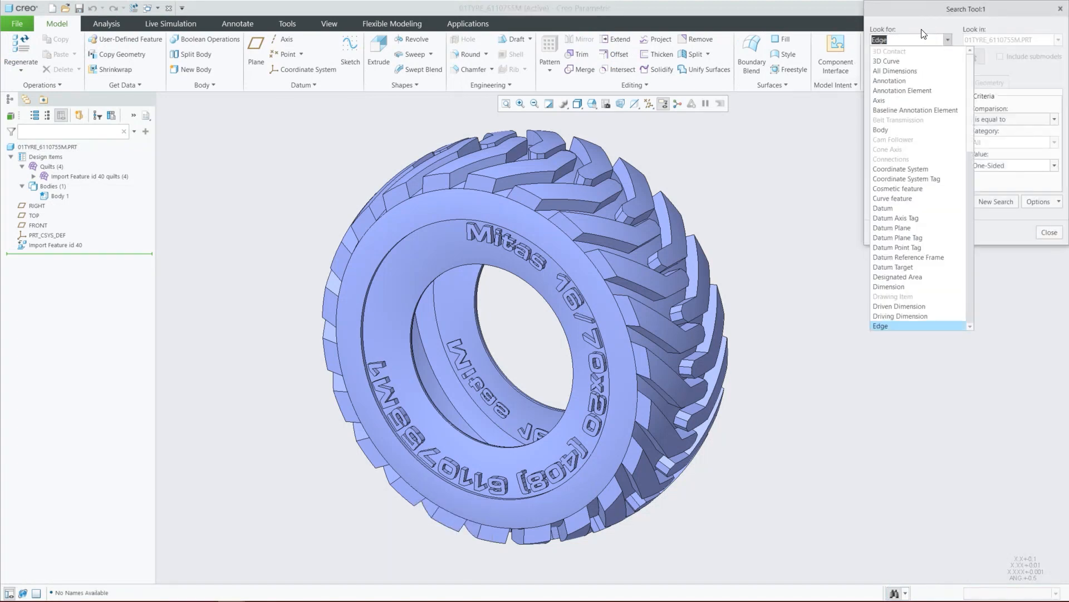
{"action": "left_click", "coordinate": [888, 326]}
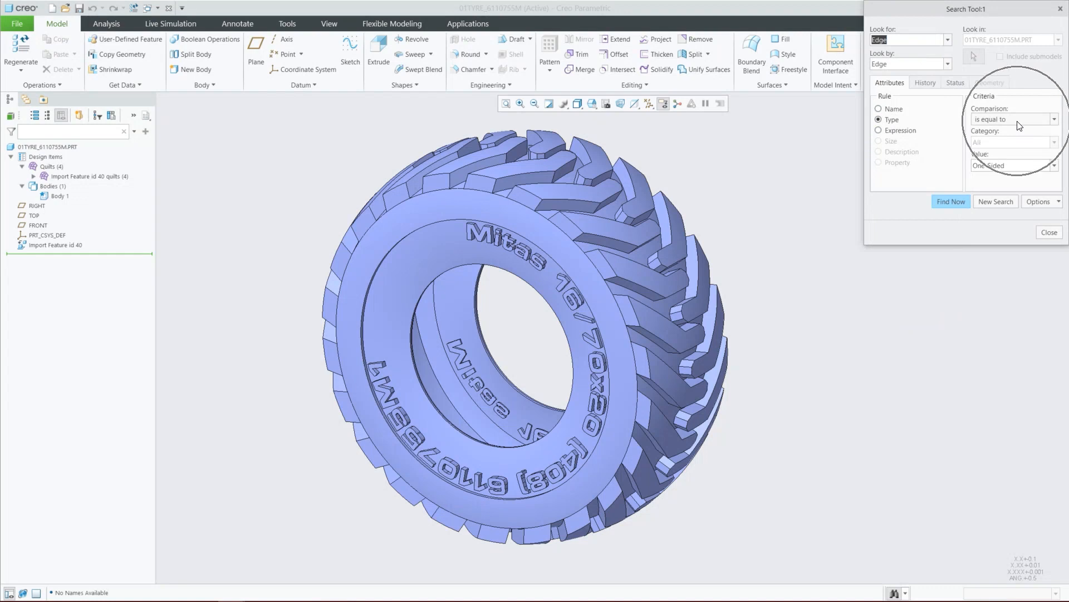
{"action": "left_click", "coordinate": [1055, 167]}
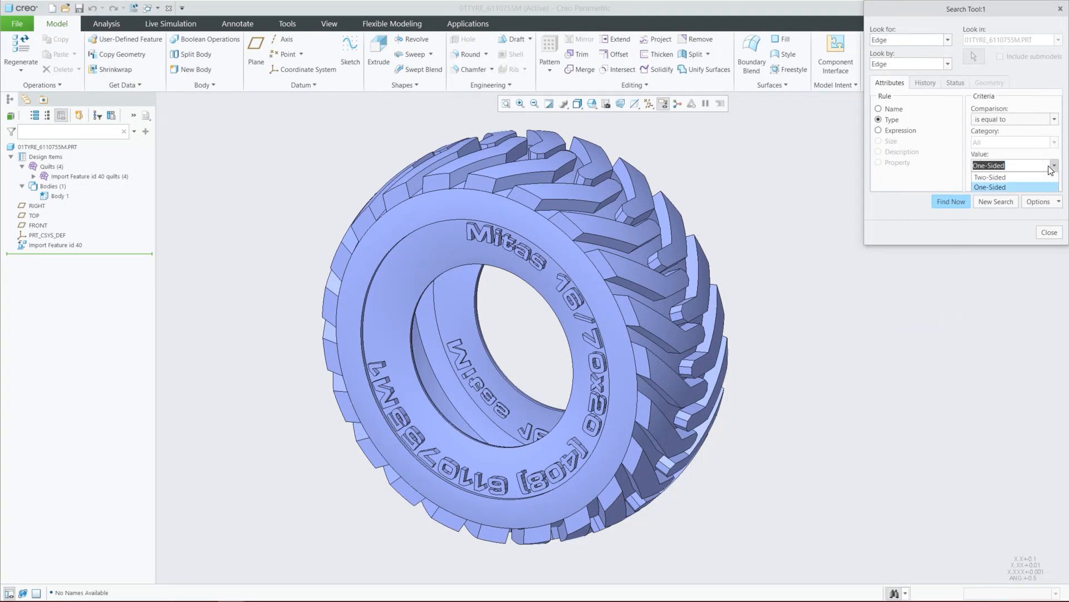
{"action": "left_click", "coordinate": [1005, 188]}
{"action": "left_click", "coordinate": [978, 280]}
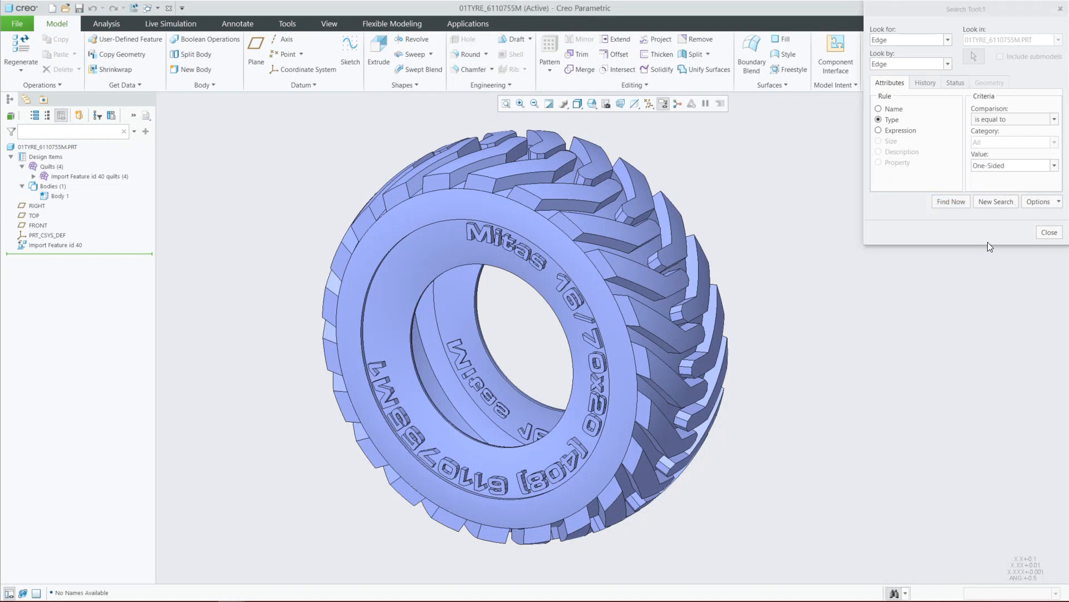
{"action": "key", "text": "ctrl"}
{"action": "left_click", "coordinate": [951, 202]}
{"action": "key", "text": "ctrl"}
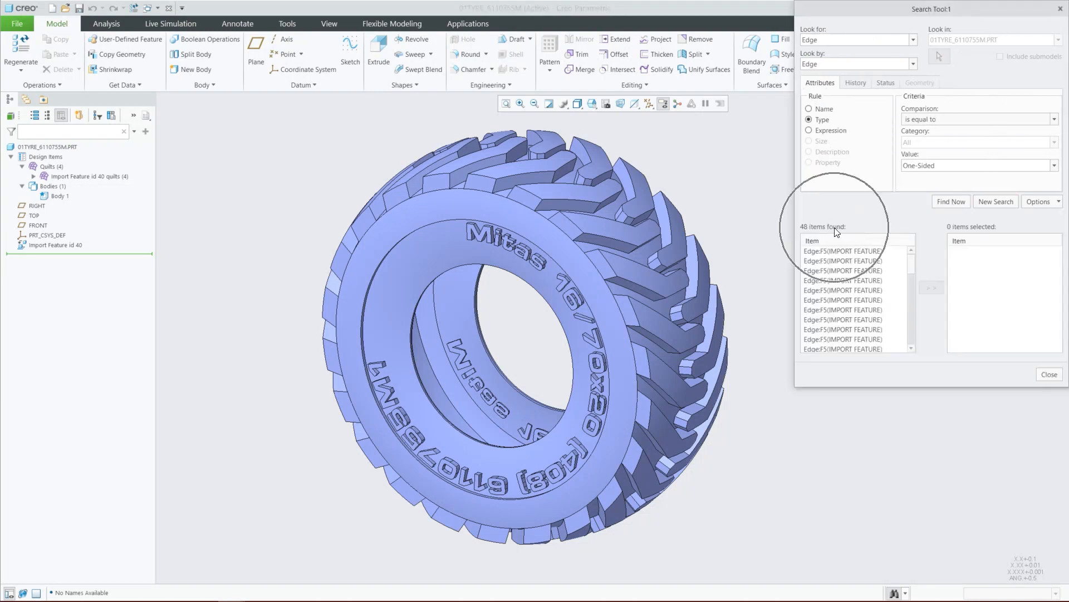
{"action": "key", "text": "ctrl"}
{"action": "key", "text": "ctrl"}
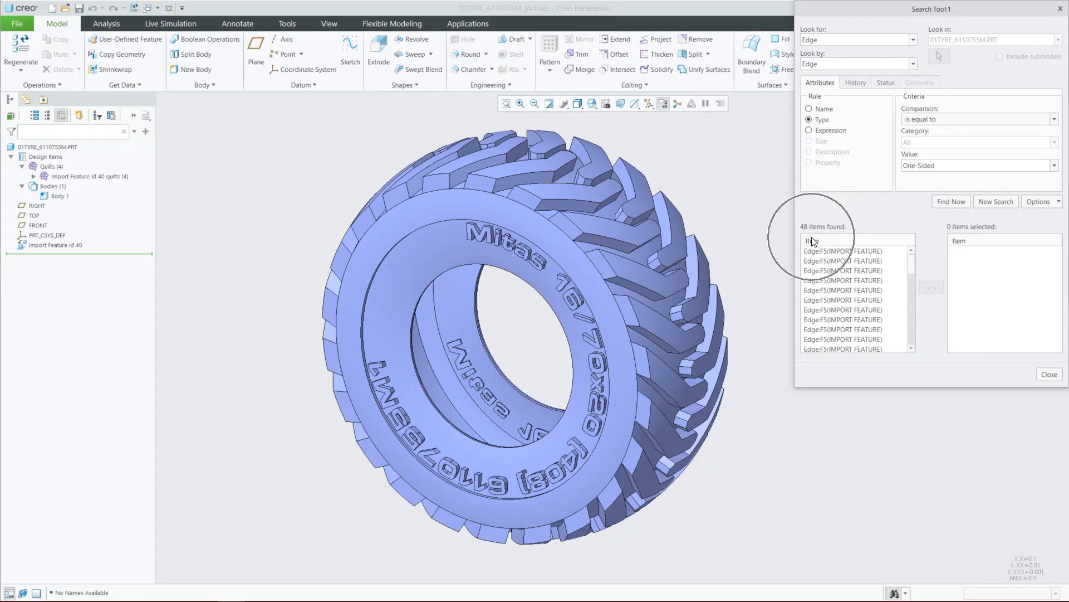
- Select all the one-sided edges found by the search in the tyre model and close the search tool
{"action": "left_click", "coordinate": [830, 290]}
{"action": "key", "text": "ctrl"}
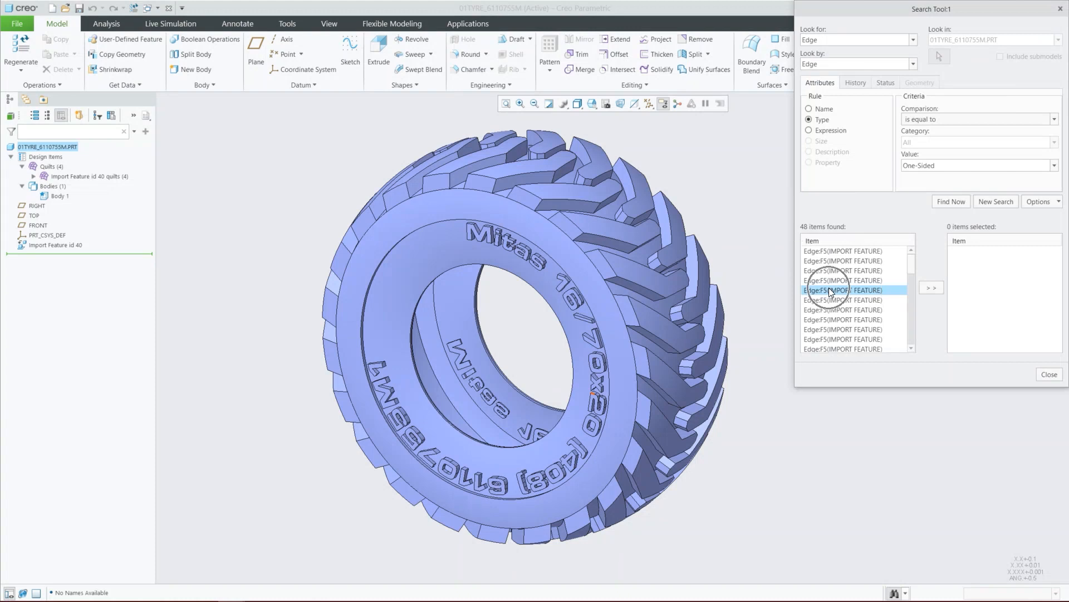
{"action": "key", "text": "ctrl+a"}
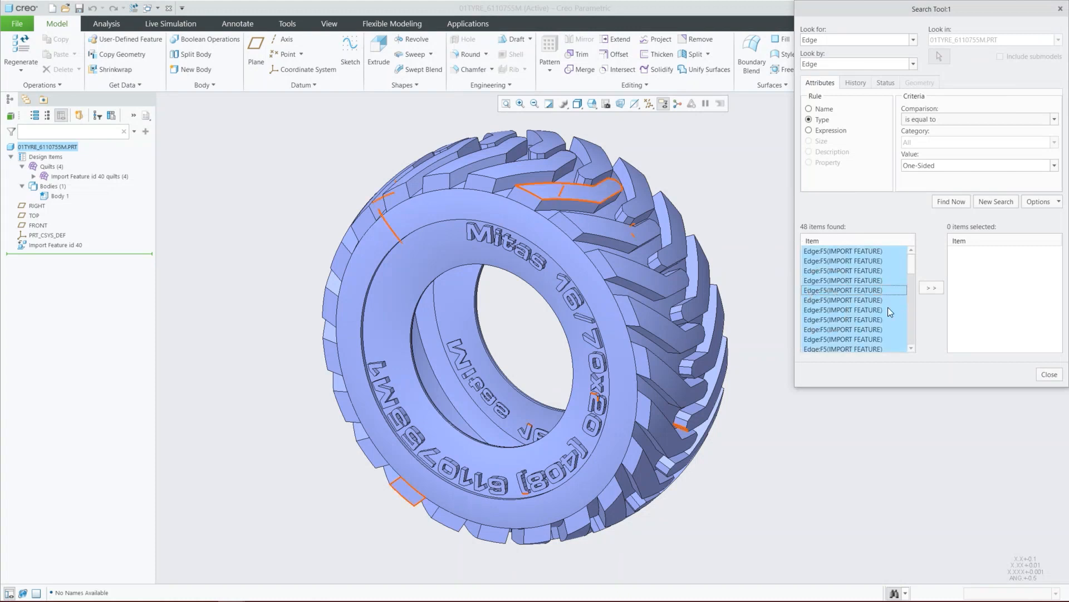
{"action": "left_click", "coordinate": [931, 288]}
{"action": "key", "text": "ctrl"}
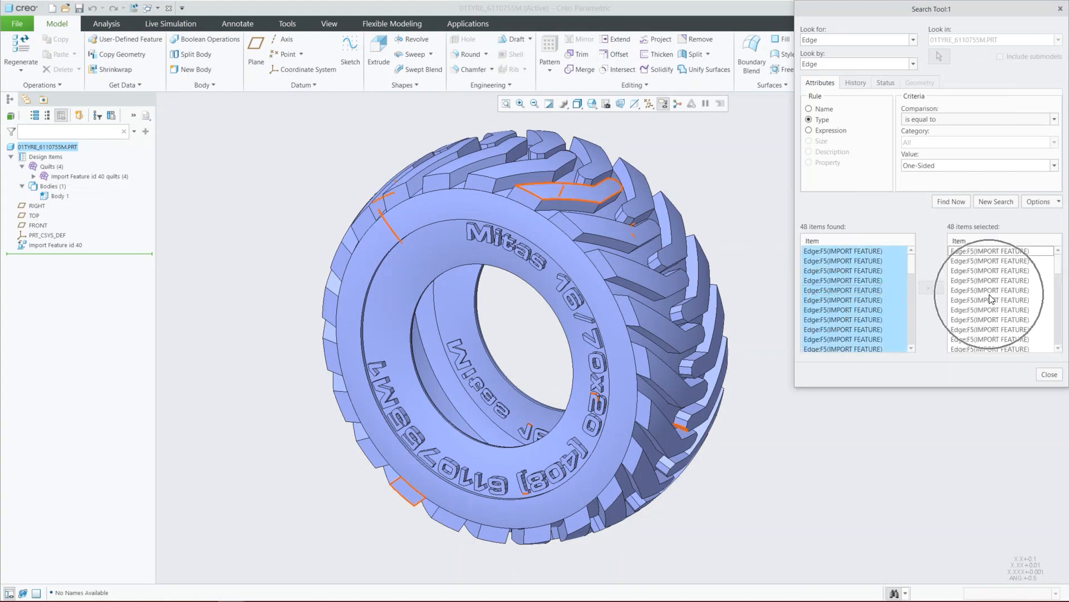
{"action": "left_click", "coordinate": [1048, 373]}
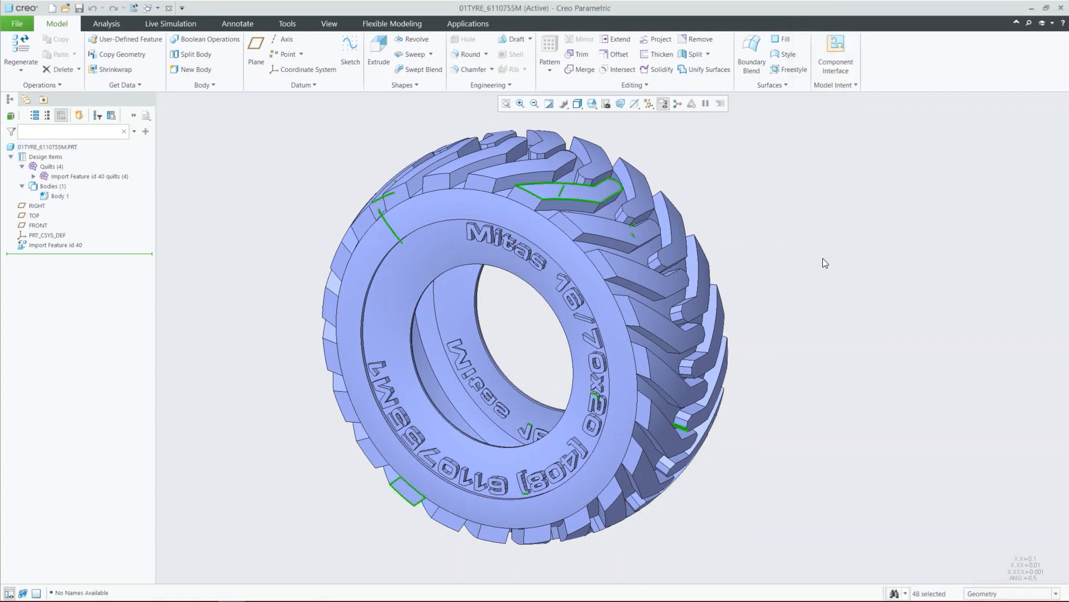
- Examine the selected one-sided edges around the tyre's tread blocks and sidewall for gaps
{"action": "scroll", "coordinate": [590, 219], "scroll_direction": "up", "scroll_amount": 5}
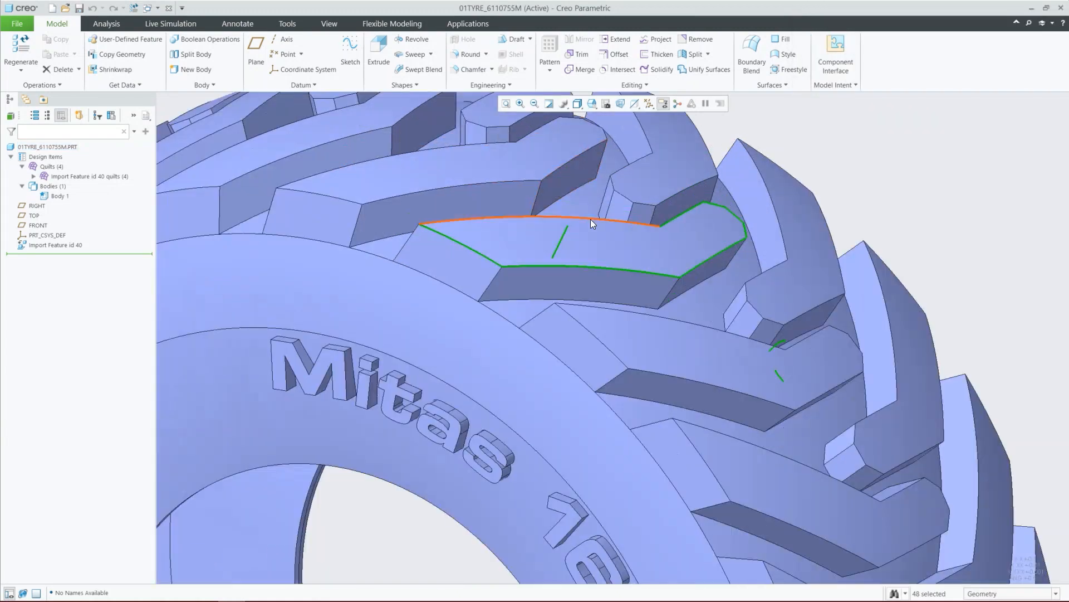
{"action": "middle_click_drag", "start_coordinate": [593, 201], "coordinate": [577, 227]}
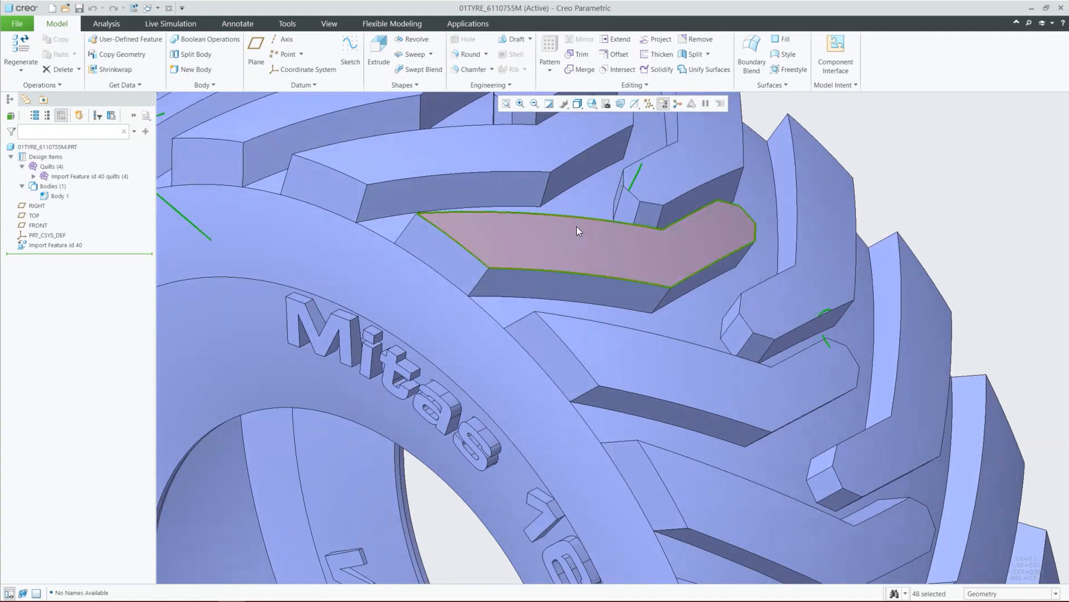
{"action": "scroll", "coordinate": [577, 217], "scroll_direction": "down", "scroll_amount": 4}
{"action": "middle_click_drag", "start_coordinate": [342, 172], "coordinate": [385, 184]}
{"action": "scroll", "coordinate": [304, 178], "scroll_direction": "up", "scroll_amount": 5}
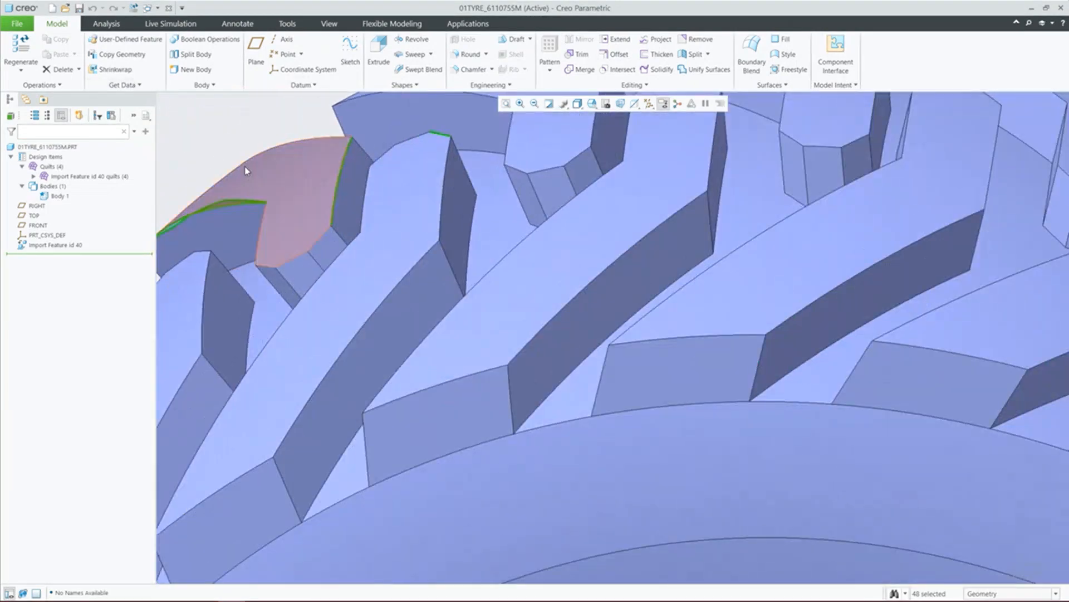
{"action": "scroll", "coordinate": [300, 177], "scroll_direction": "down", "scroll_amount": 8}
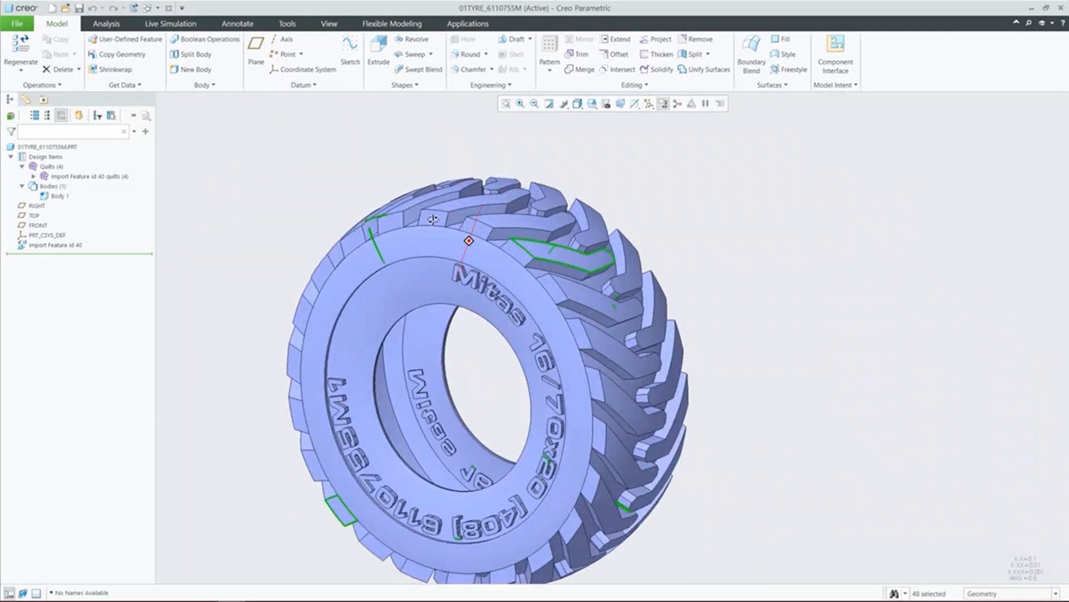
{"action": "scroll", "coordinate": [678, 222], "scroll_direction": "down", "scroll_amount": 2}
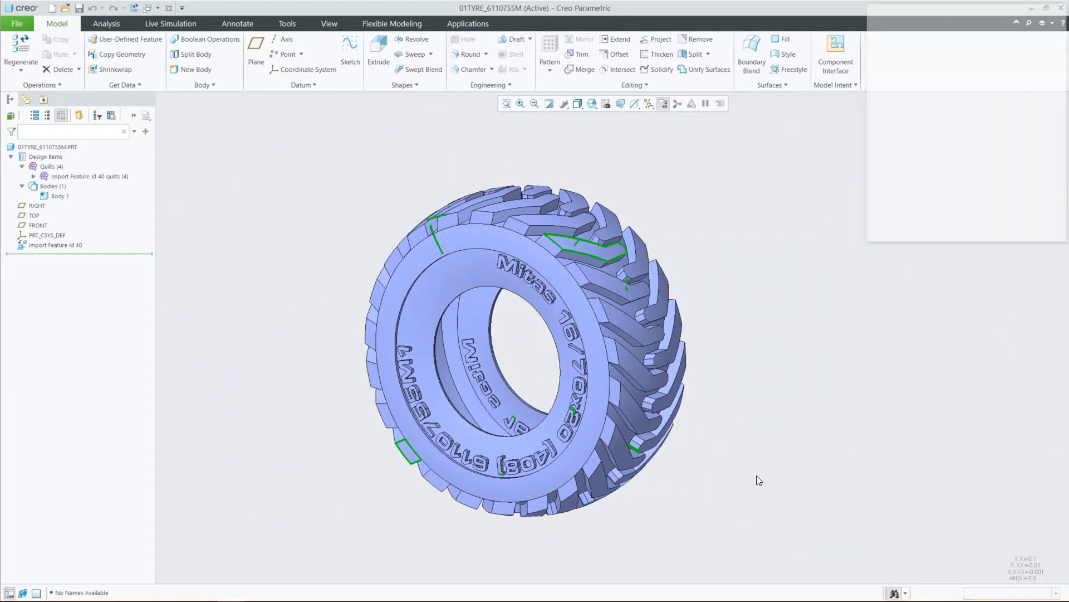
- Reopen the search tool to review the One-Sided edge criteria and results, and close it
{"action": "key", "text": "ctrl+f"}
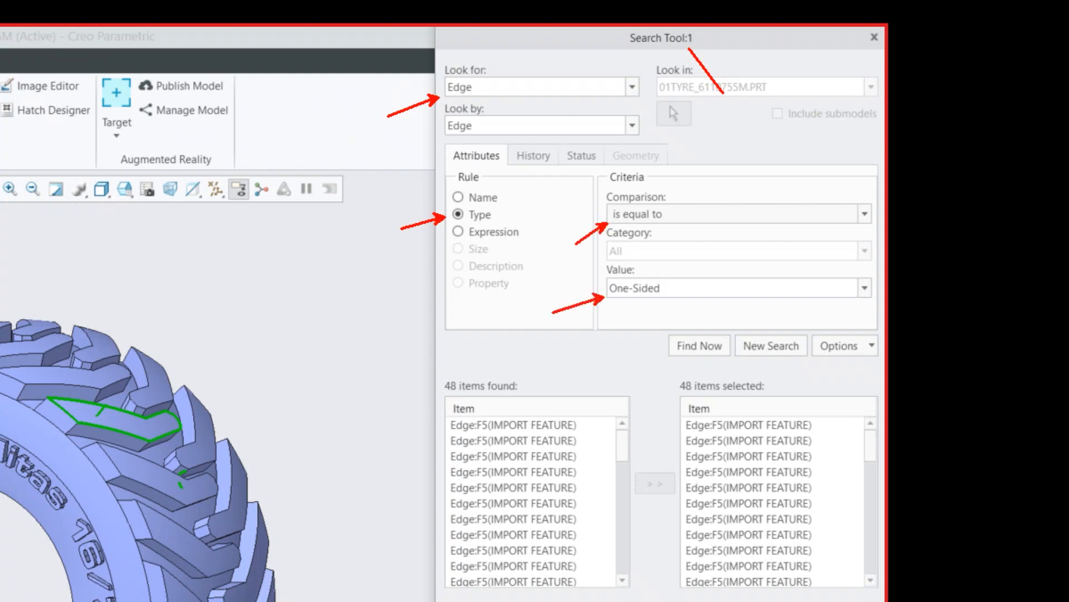
{"action": "left_click_drag", "start_coordinate": [674, 351], "coordinate": [632, 370], "text": "ctrl+shift"}
{"action": "mouse_move", "coordinate": [508, 355]}
{"action": "left_mouse_down"}
{"action": "mouse_move", "coordinate": [400, 388]}
{"action": "mouse_move", "coordinate": [562, 385]}
{"action": "mouse_move", "coordinate": [508, 353]}
{"action": "left_mouse_up"}
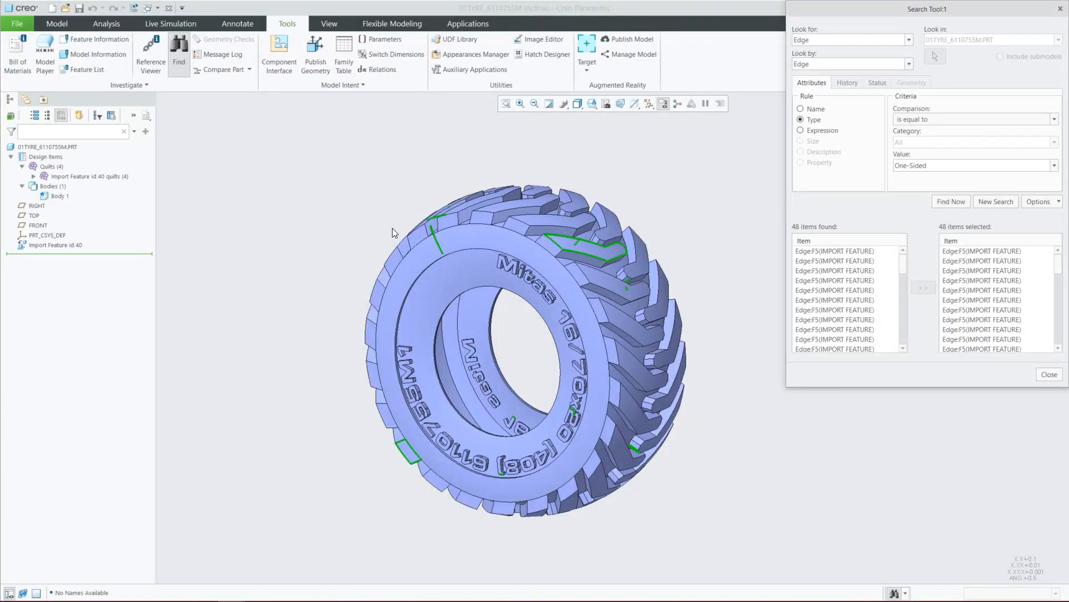
{"action": "left_click", "coordinate": [1048, 374]}
{"action": "left_click", "coordinate": [72, 25]}
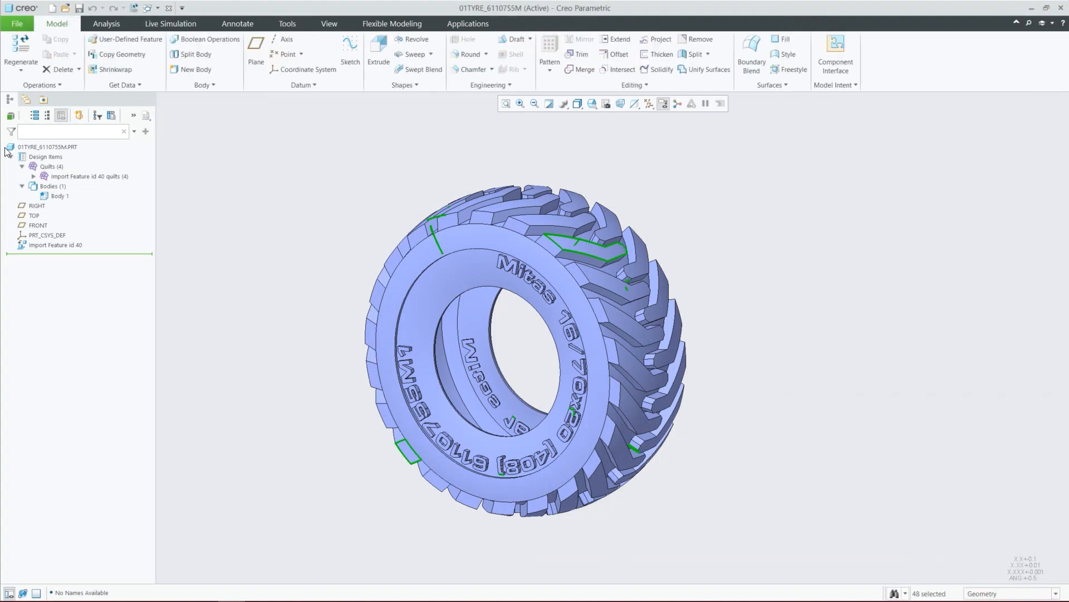
- Collapse the Design Items group, edit the definition of Import Feature id 40 and open it in Import DataDoctor
{"action": "left_click", "coordinate": [11, 157]}
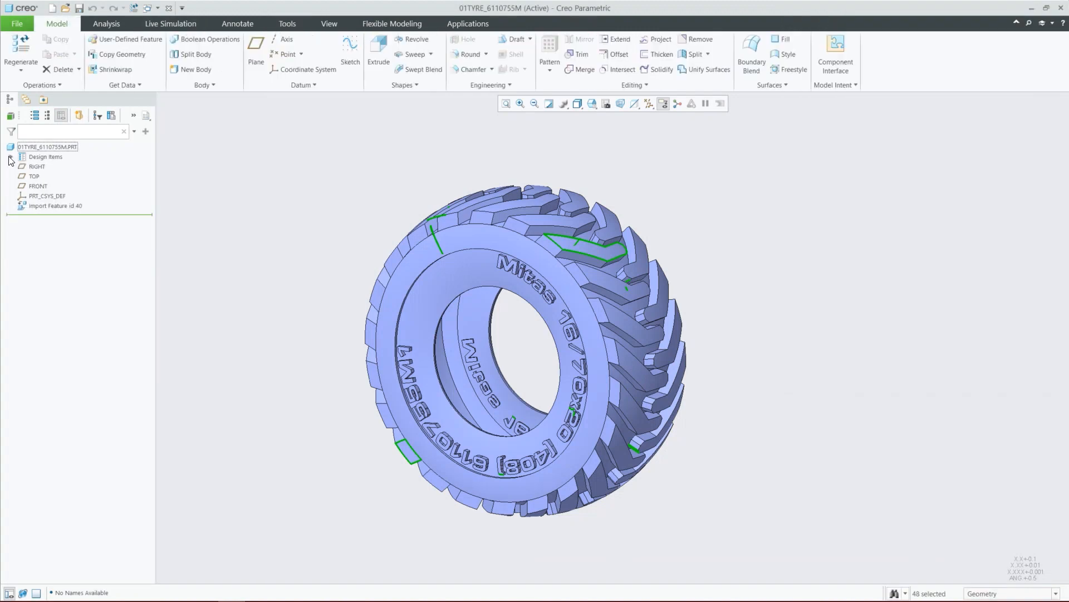
{"action": "left_click", "coordinate": [37, 206]}
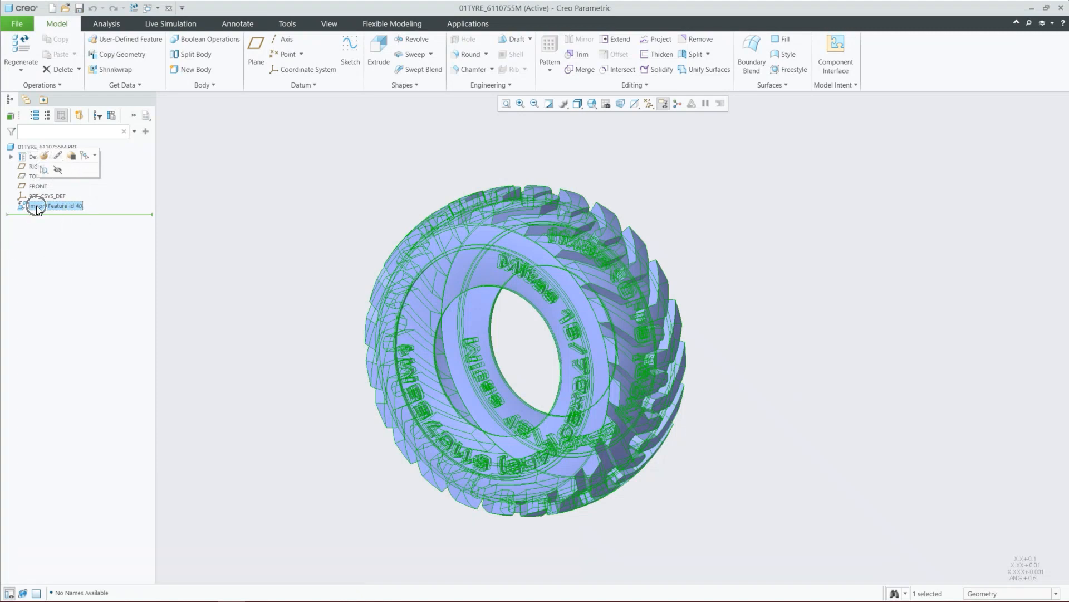
{"action": "left_click", "coordinate": [46, 158]}
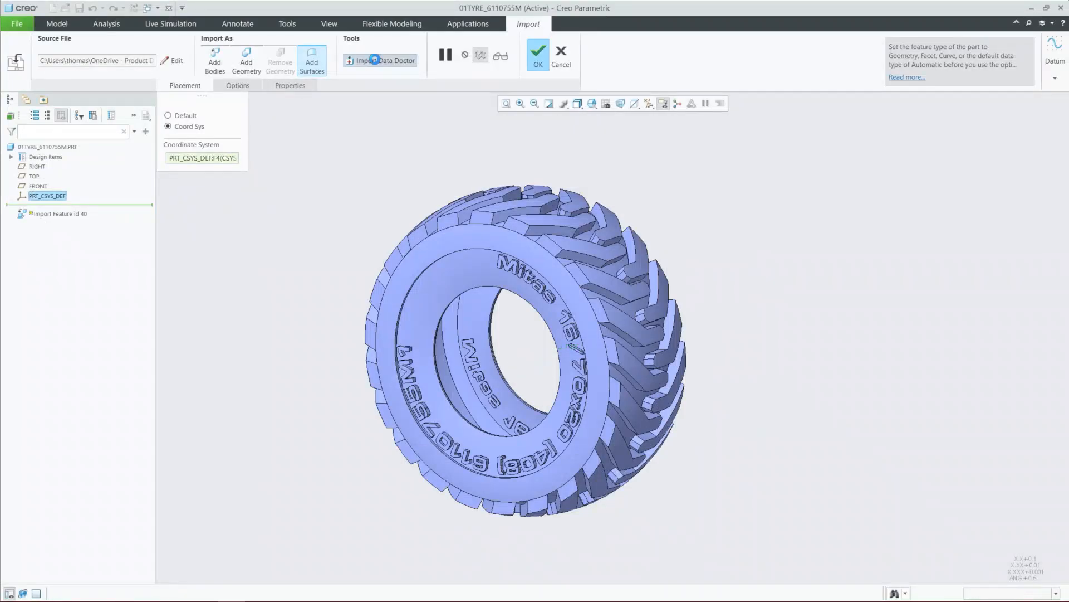
{"action": "left_click", "coordinate": [306, 199]}
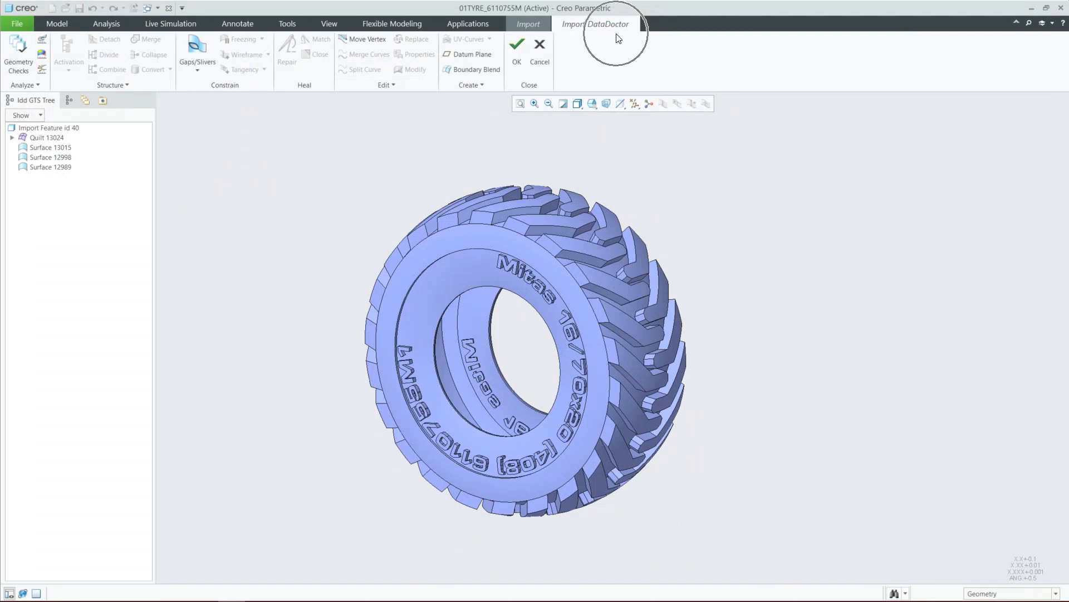
{"action": "left_click", "coordinate": [535, 24]}
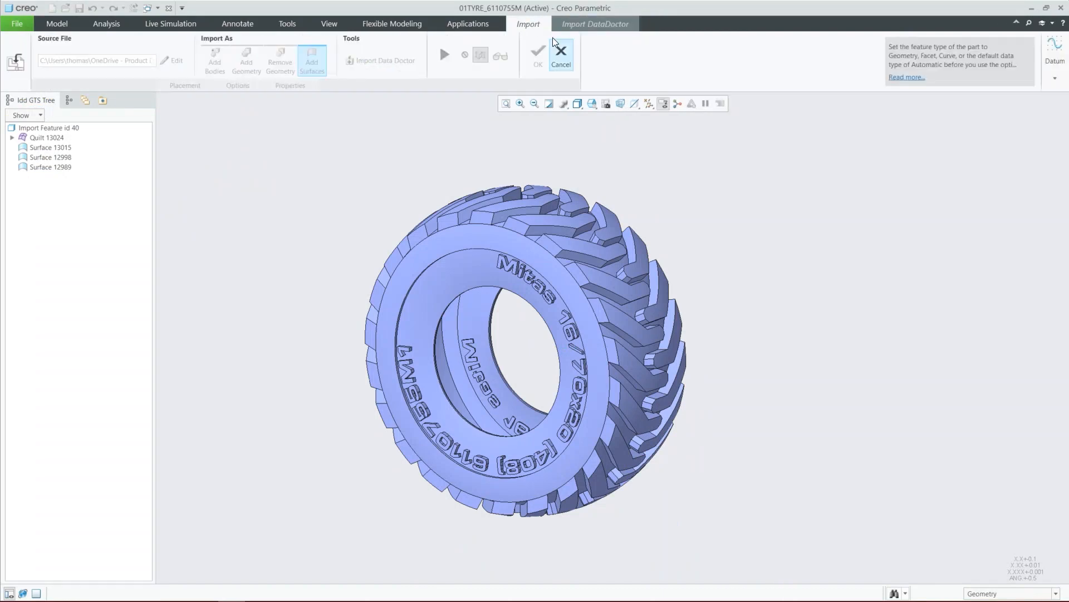
{"action": "left_click", "coordinate": [576, 27]}
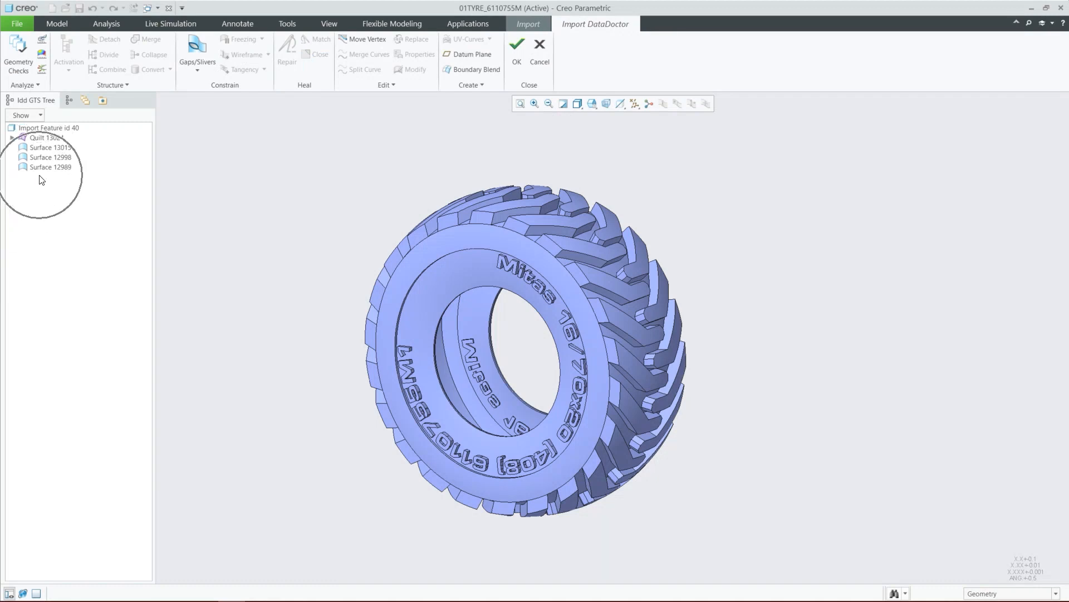
- Highlight Quilt 13024 on the tyre, expand it to examine its surfaces, and clear the selection
{"action": "left_click", "coordinate": [42, 139]}
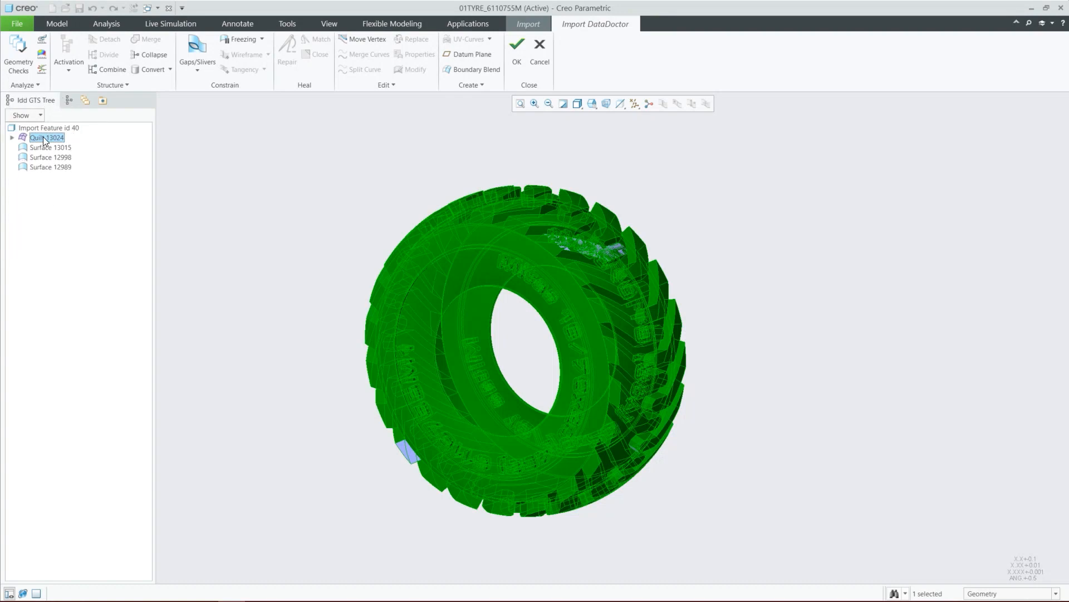
{"action": "left_click", "coordinate": [10, 138]}
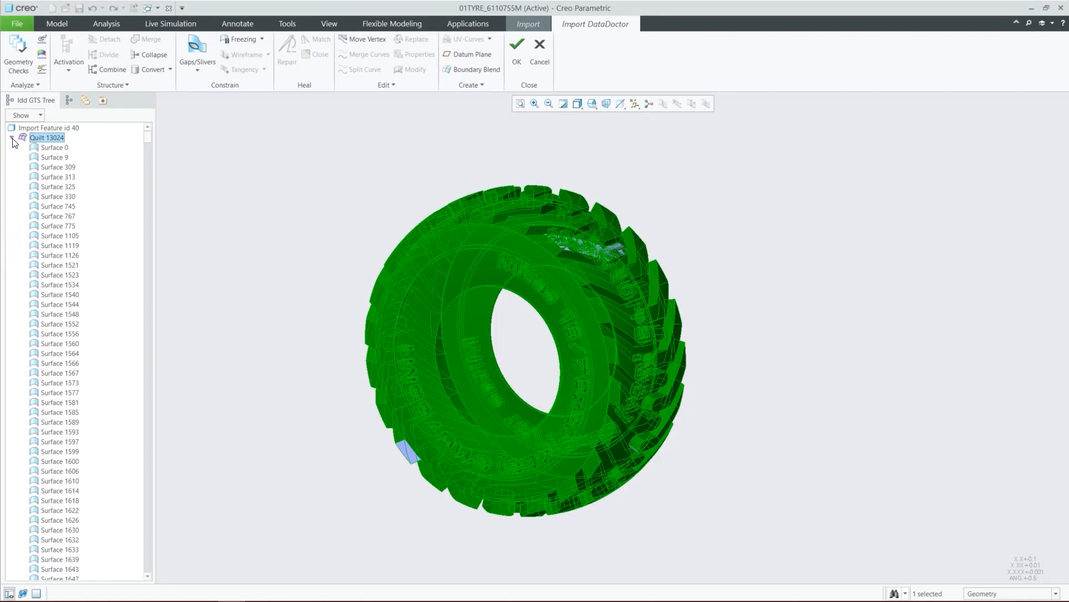
{"action": "left_click", "coordinate": [11, 138]}
{"action": "key", "text": "ctrl"}
{"action": "key", "text": "ctrl"}
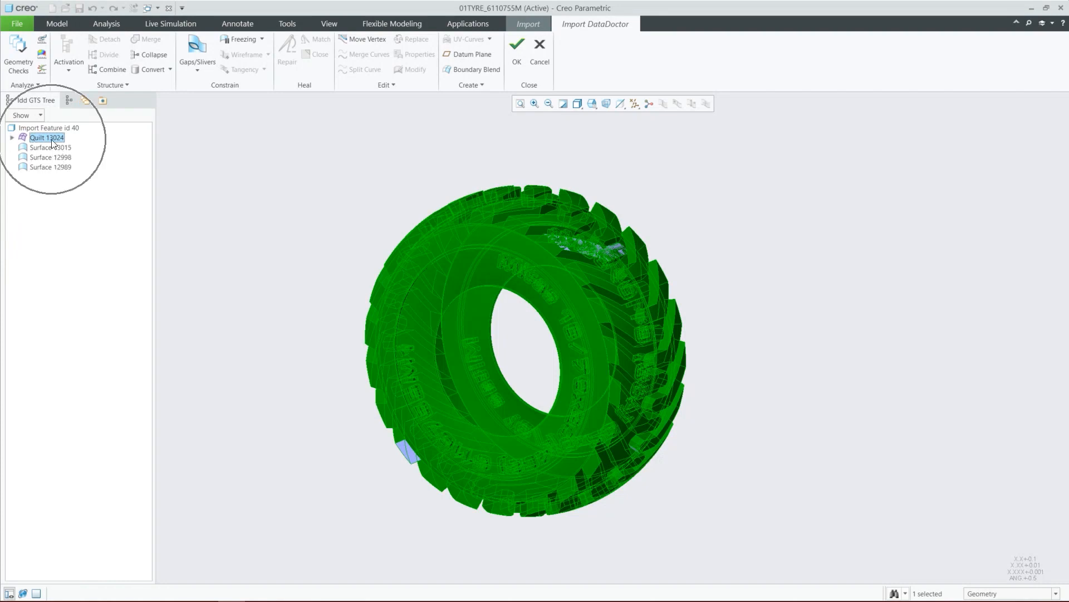
{"action": "left_click", "coordinate": [277, 178]}
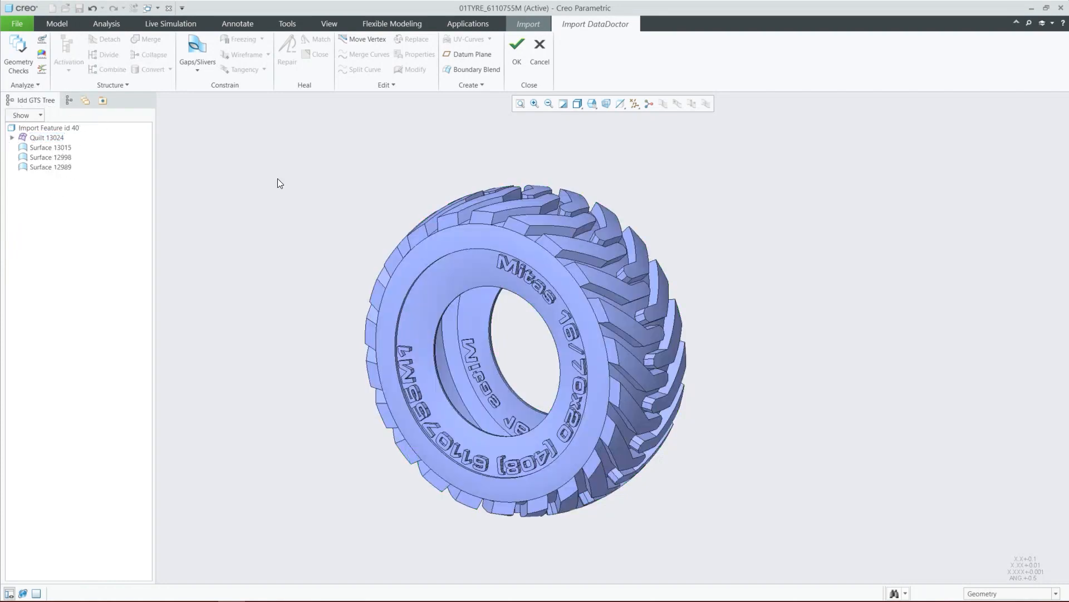
- Isolate Surface 13015, the loose tread block surface, in the Import DataDoctor geometry
{"action": "left_click", "coordinate": [59, 147]}
{"action": "key", "text": "ctrl"}
{"action": "key", "text": "ctrl"}
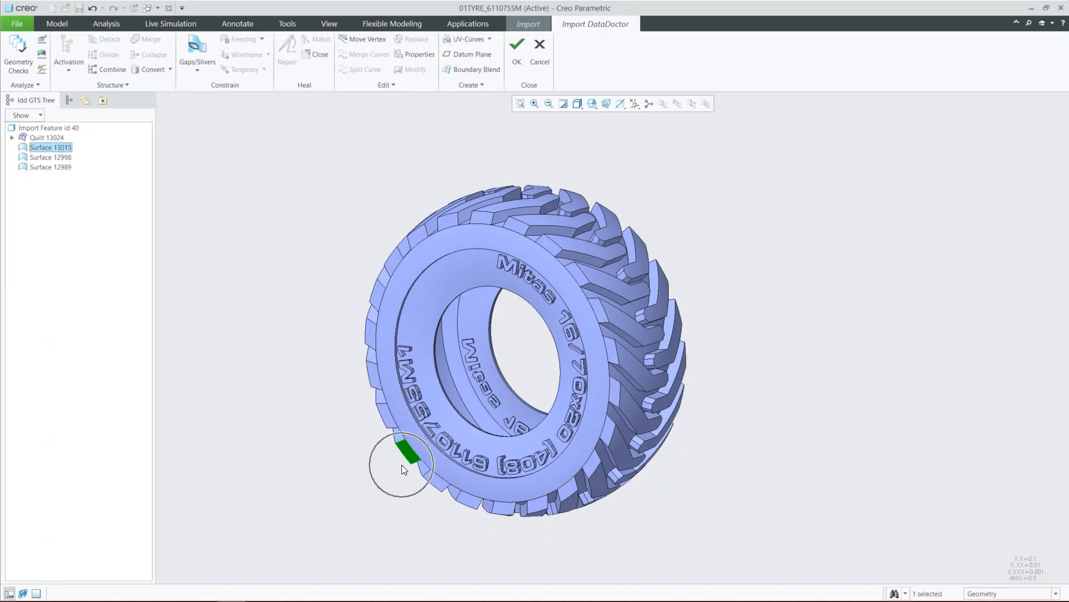
{"action": "right_click", "coordinate": [58, 148]}
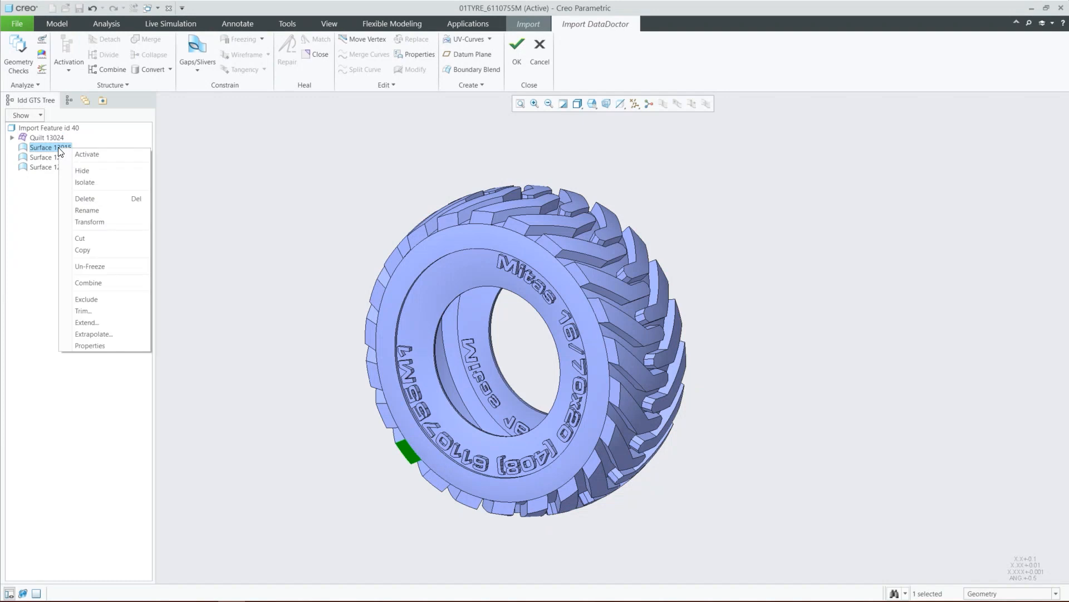
{"action": "key", "text": "ctrl"}
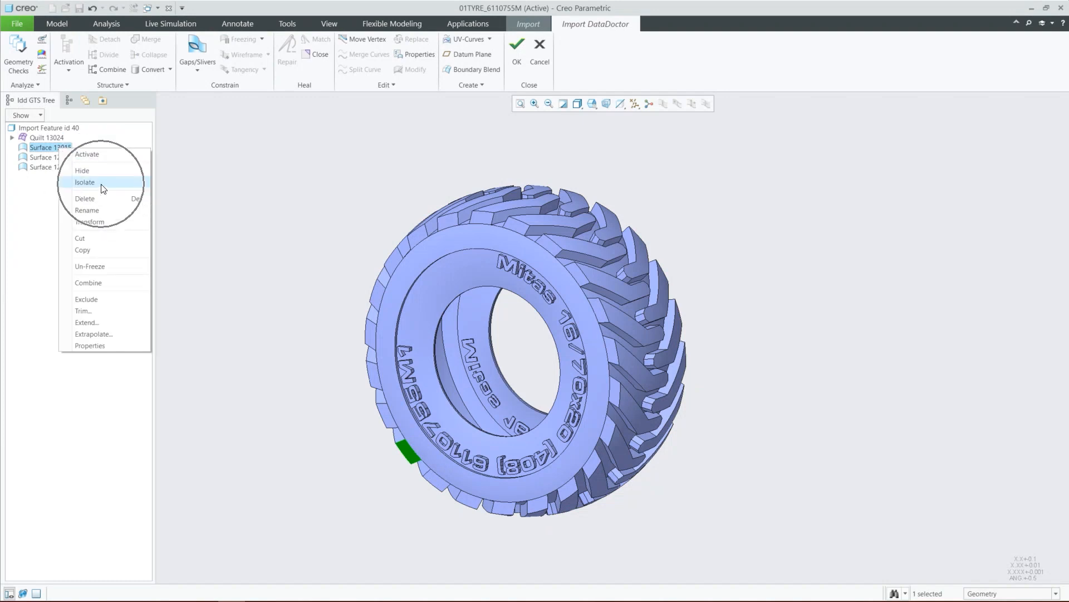
{"action": "key", "text": "ctrl"}
{"action": "left_click", "coordinate": [102, 182]}
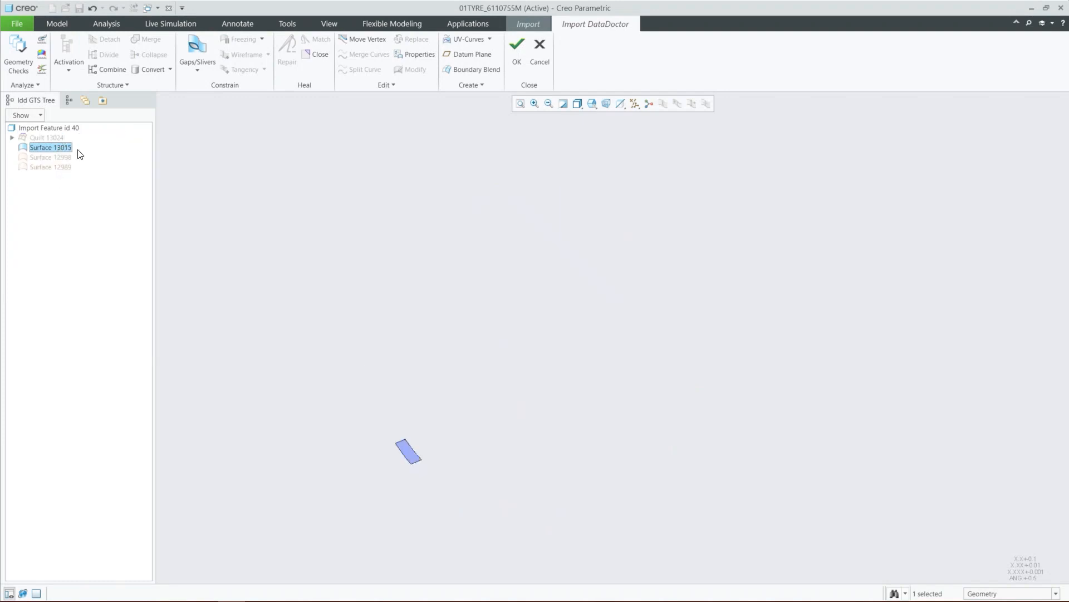
{"action": "key", "text": "ctrl"}
{"action": "key", "text": "ctrl"}
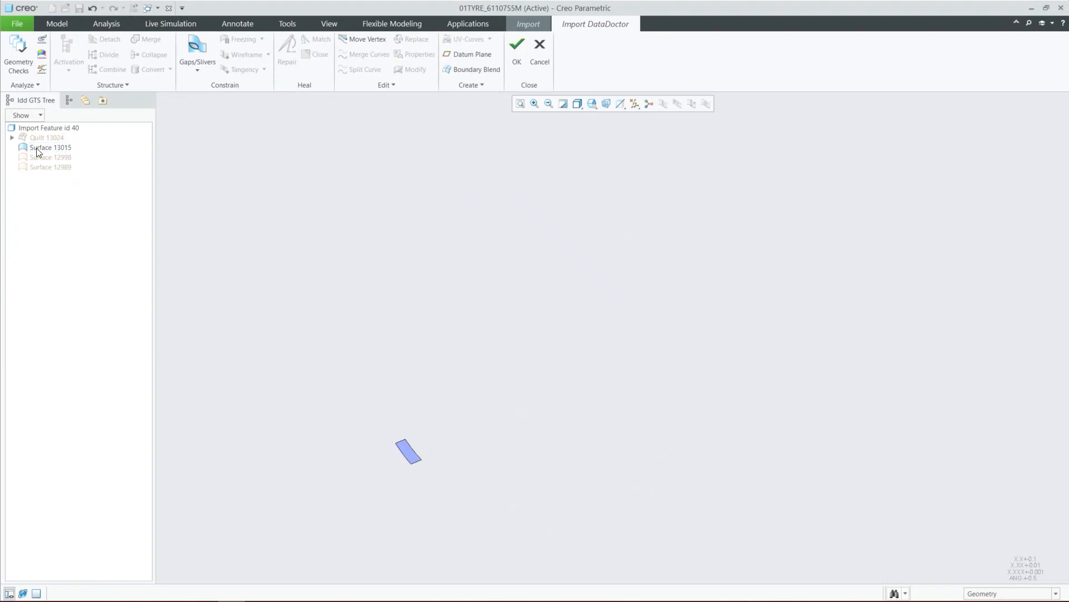
- Highlight Quilt 13024 around the isolated tread block surface and unhide the quilt
{"action": "left_click", "coordinate": [48, 138]}
{"action": "key", "text": "ctrl"}
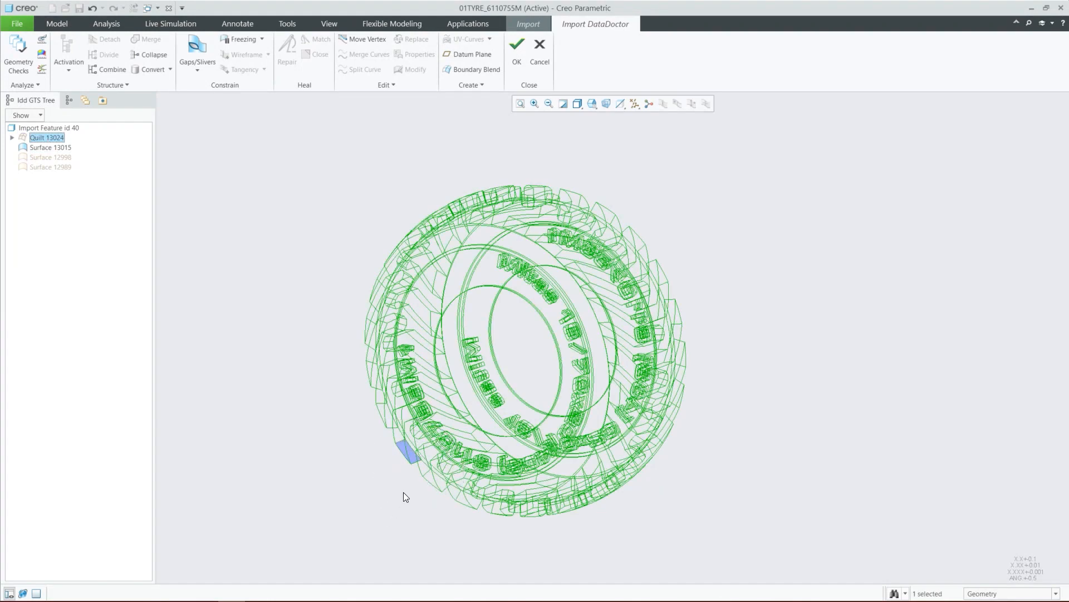
{"action": "left_click", "coordinate": [404, 493]}
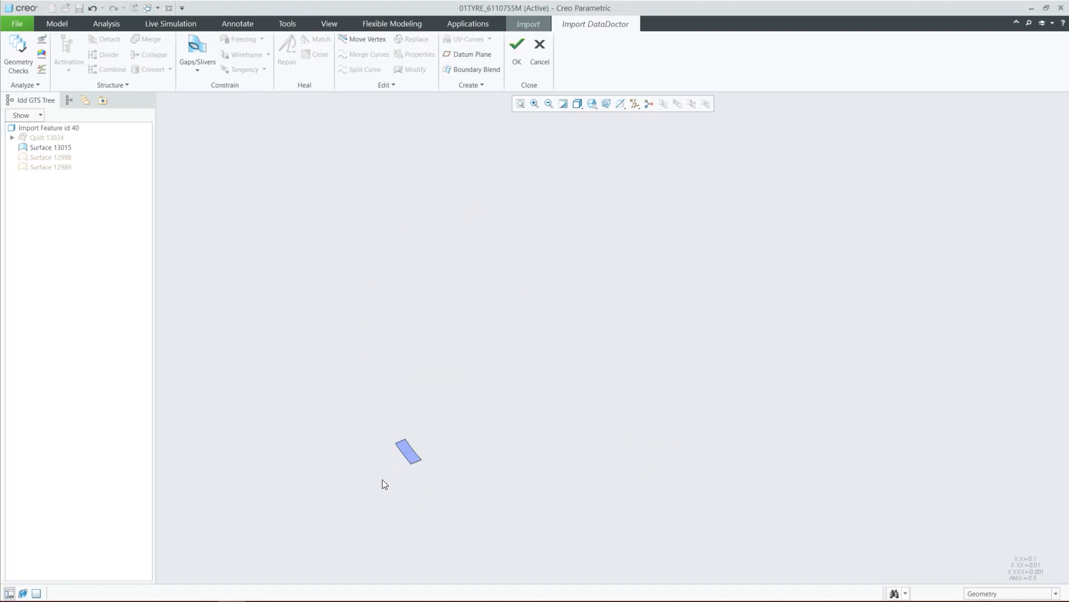
{"action": "left_click", "coordinate": [57, 137]}
{"action": "right_click", "coordinate": [56, 138]}
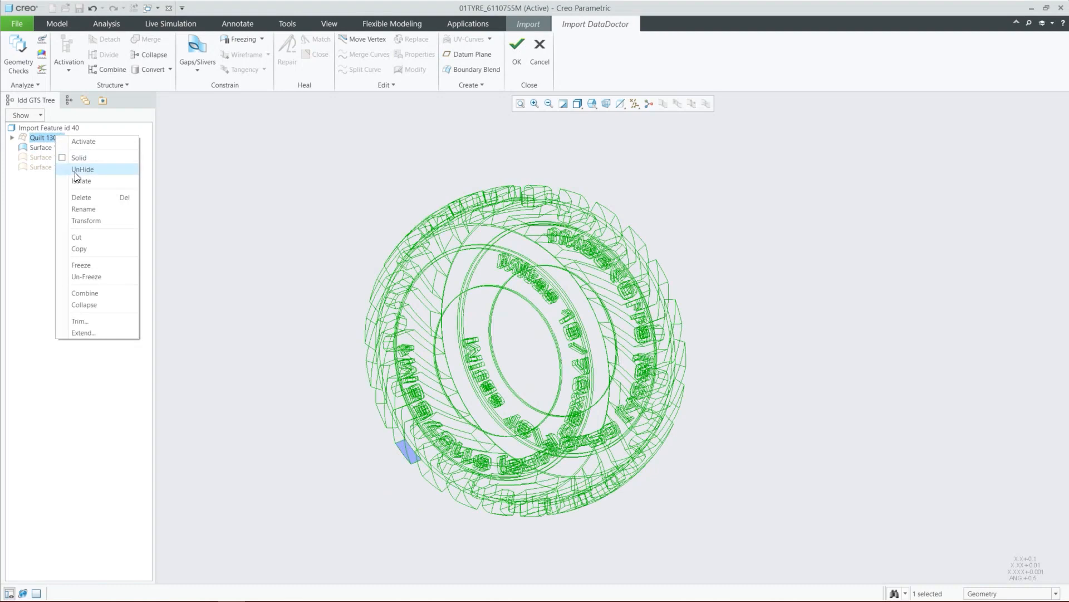
{"action": "left_click", "coordinate": [81, 170]}
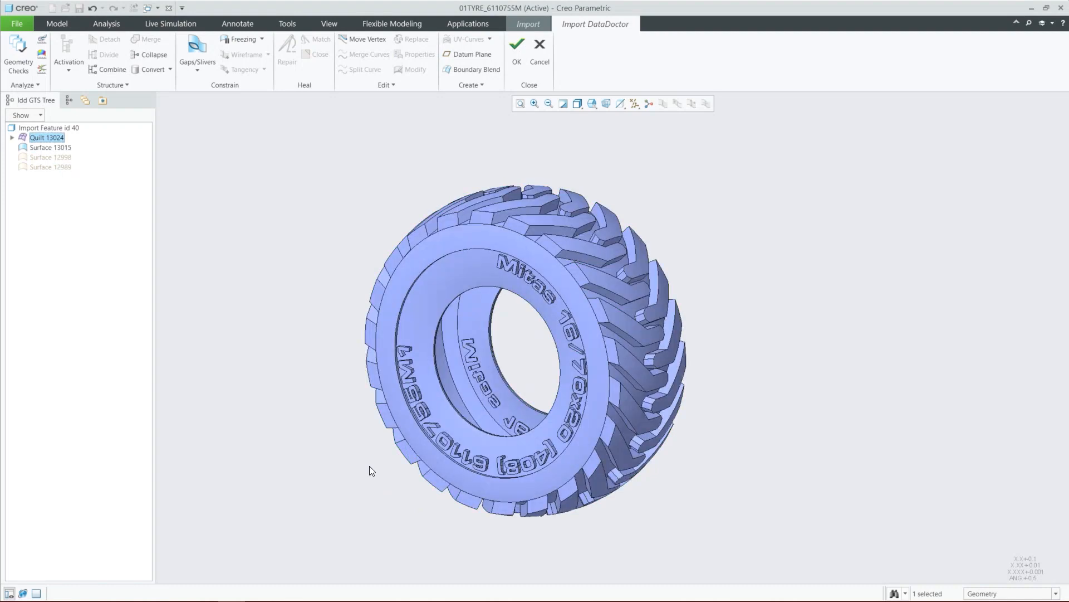
- Highlight Surface 13015 on the tyre's tread block and hide it to examine the opening behind it
{"action": "scroll", "coordinate": [392, 460], "scroll_direction": "up", "scroll_amount": 5}
{"action": "left_click", "coordinate": [51, 148]}
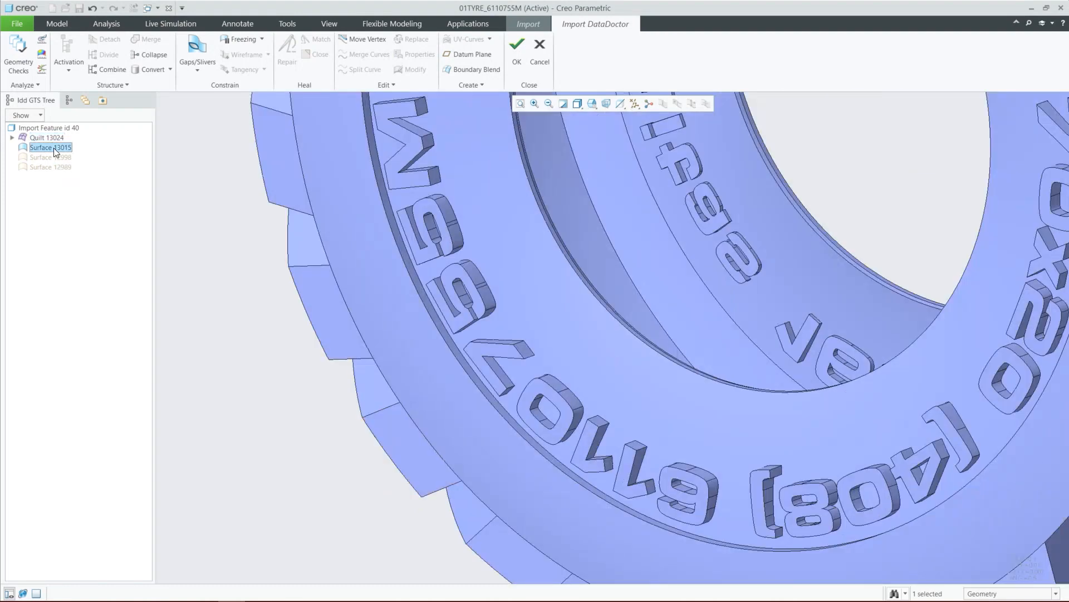
{"action": "scroll", "coordinate": [331, 465], "scroll_direction": "up", "scroll_amount": 4}
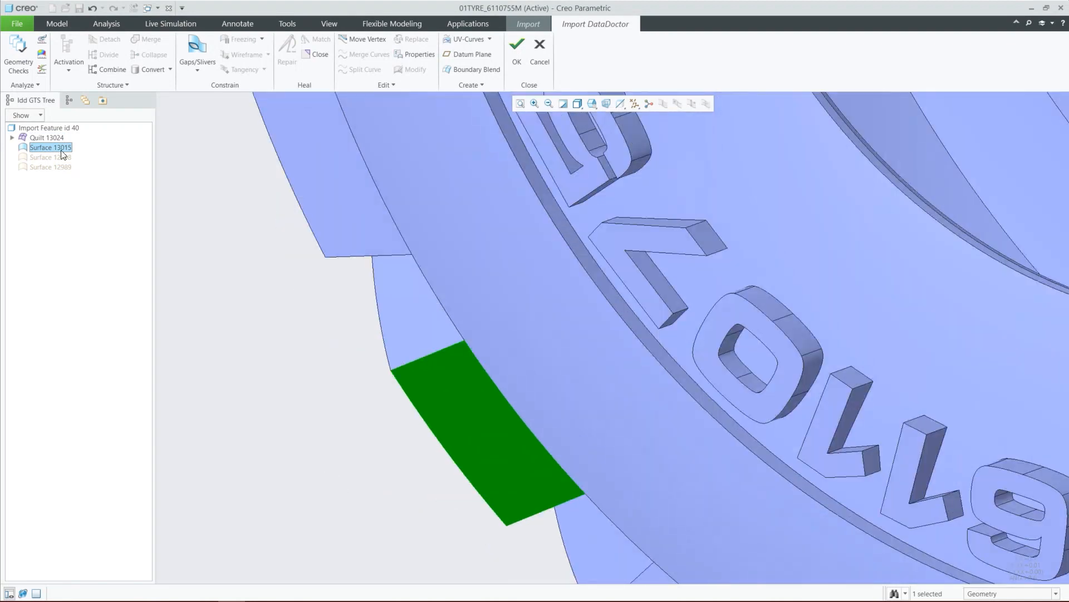
{"action": "right_click", "coordinate": [61, 149]}
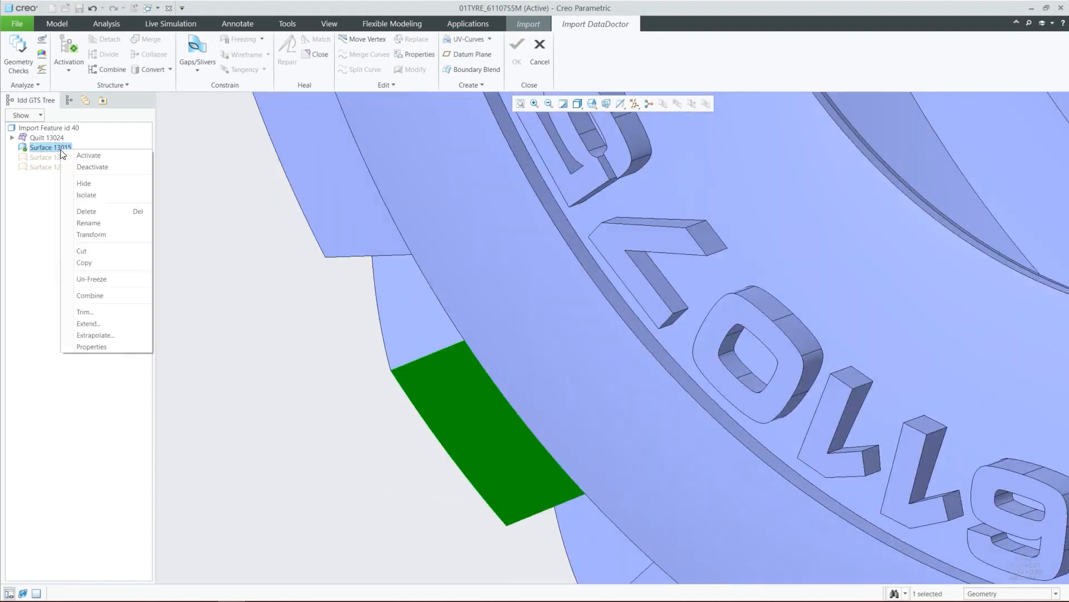
{"action": "left_click", "coordinate": [67, 184]}
{"action": "left_click", "coordinate": [67, 145]}
{"action": "mouse_move", "coordinate": [486, 424]}
{"action": "middle_mouse_down"}
{"action": "mouse_move", "coordinate": [495, 370]}
{"action": "mouse_move", "coordinate": [490, 404]}
{"action": "middle_mouse_up"}
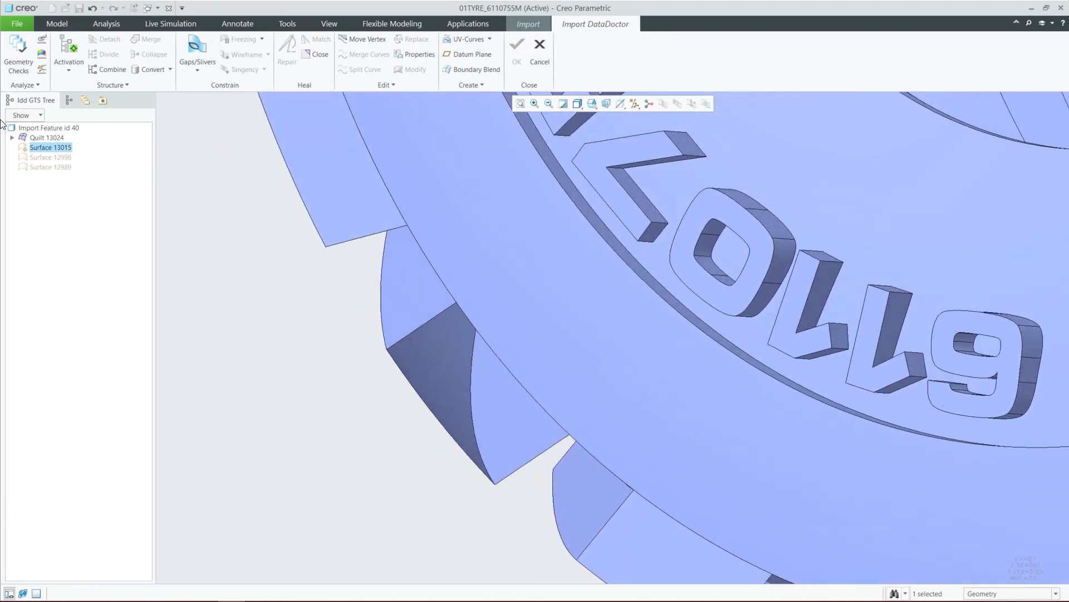
- Deactivate Import Feature id 40, unhide Surface 13015 on the tread block, and clear the selection
{"action": "key", "text": "ctrl"}
{"action": "key", "text": "ctrl"}
{"action": "key", "text": "ctrl"}
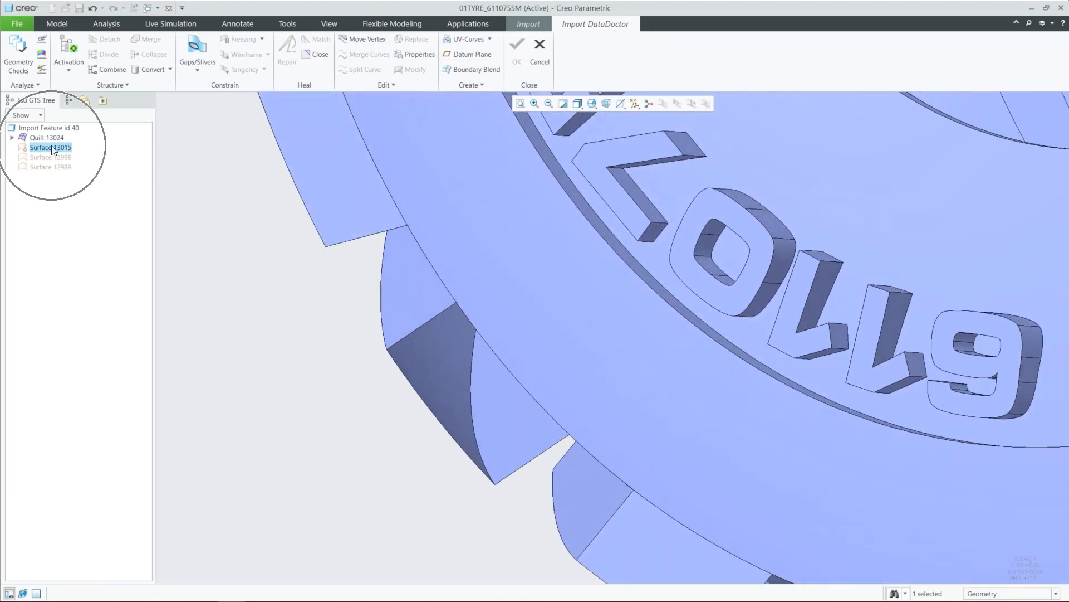
{"action": "right_click", "coordinate": [50, 129]}
{"action": "left_click", "coordinate": [58, 138]}
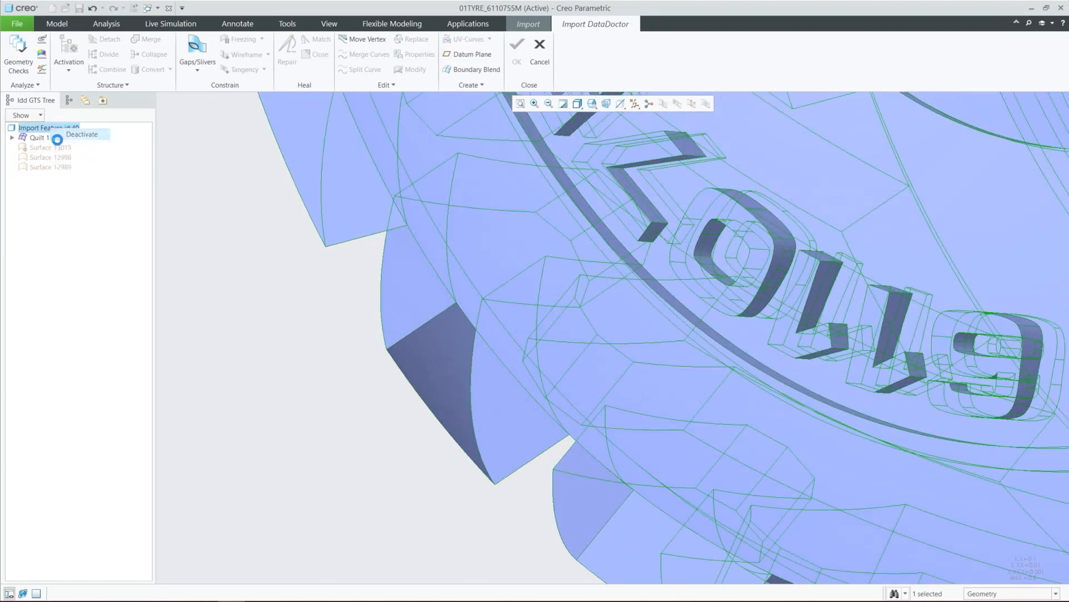
{"action": "left_click", "coordinate": [49, 149]}
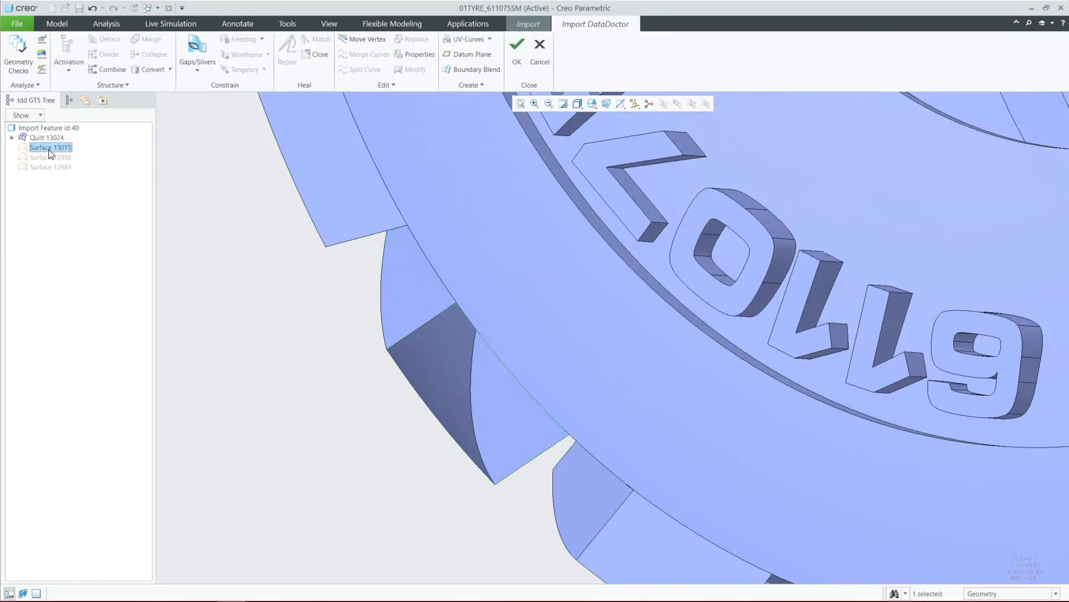
{"action": "right_click", "coordinate": [48, 149]}
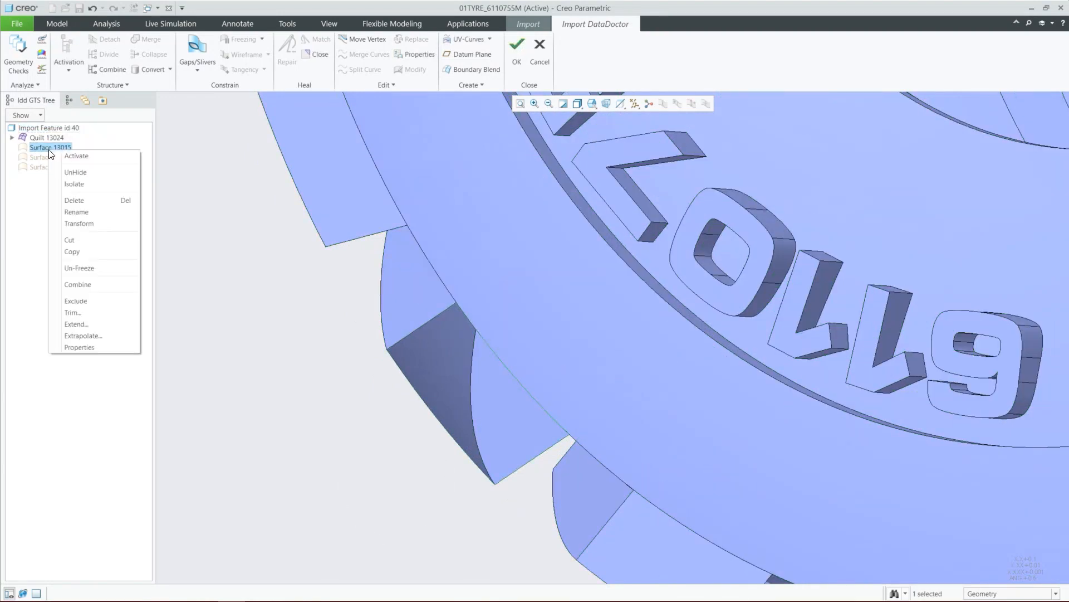
{"action": "left_click", "coordinate": [68, 173]}
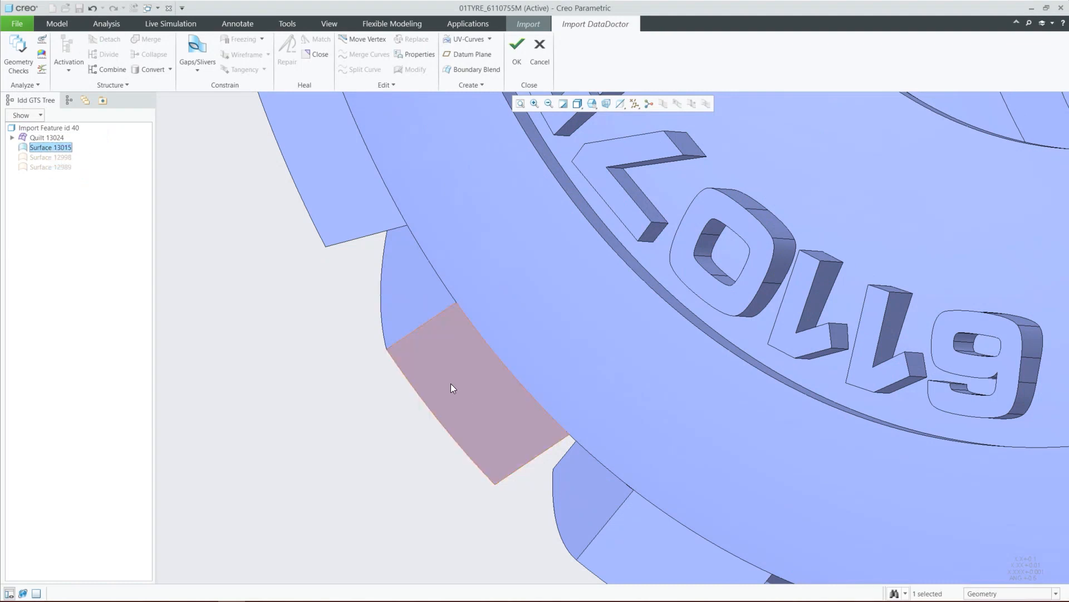
{"action": "left_click", "coordinate": [40, 147]}
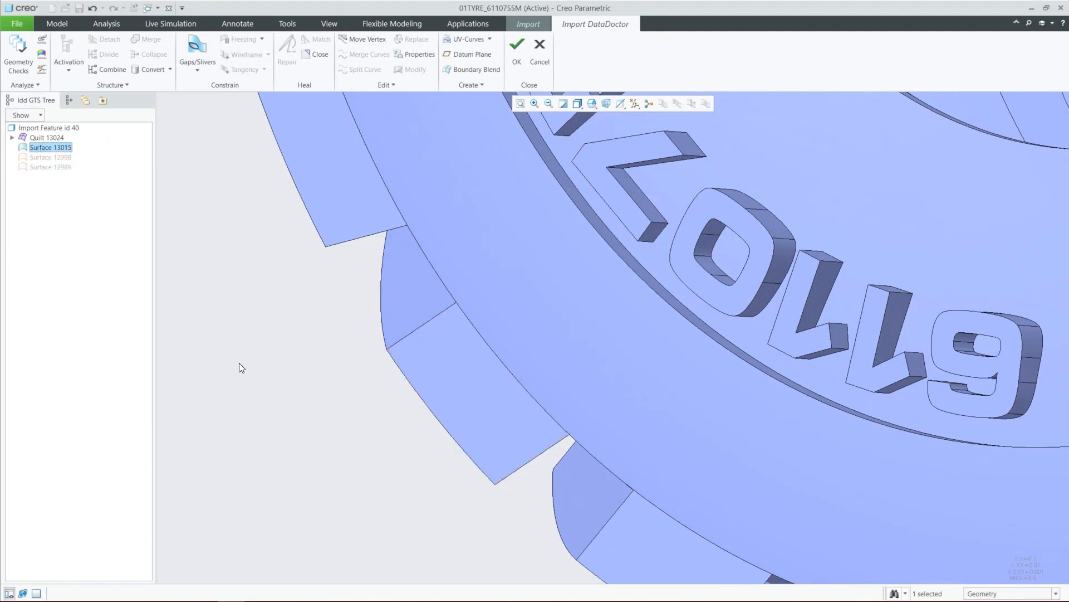
{"action": "left_click", "coordinate": [239, 363]}
- Reorder Surface 13015 above Quilt 13024, move it into the quilt, and collapse the quilt
{"action": "left_click", "coordinate": [48, 147]}
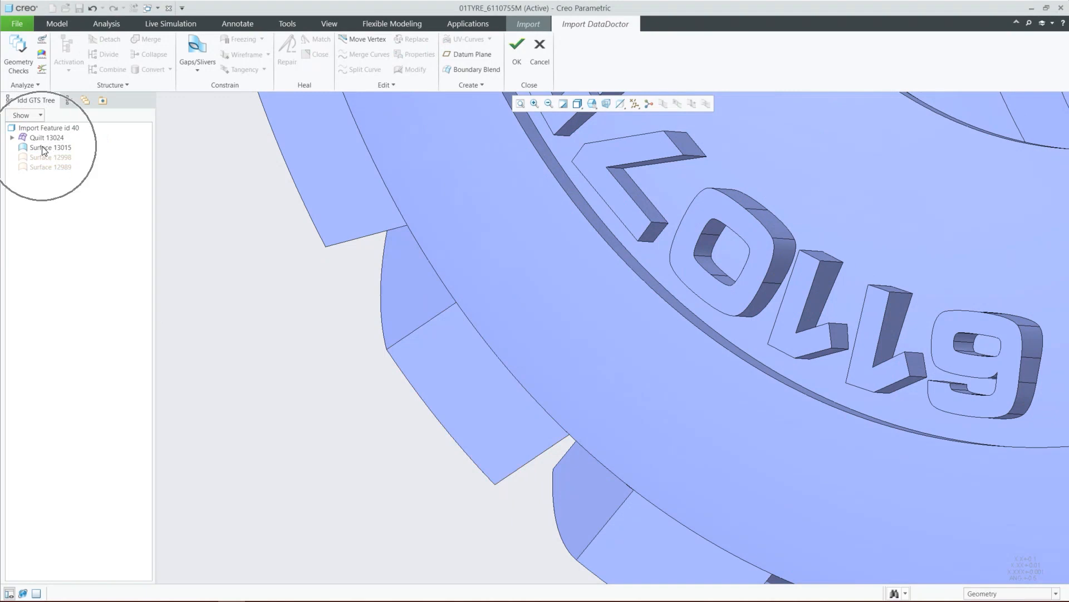
{"action": "left_click_drag", "start_coordinate": [47, 133], "coordinate": [46, 139]}
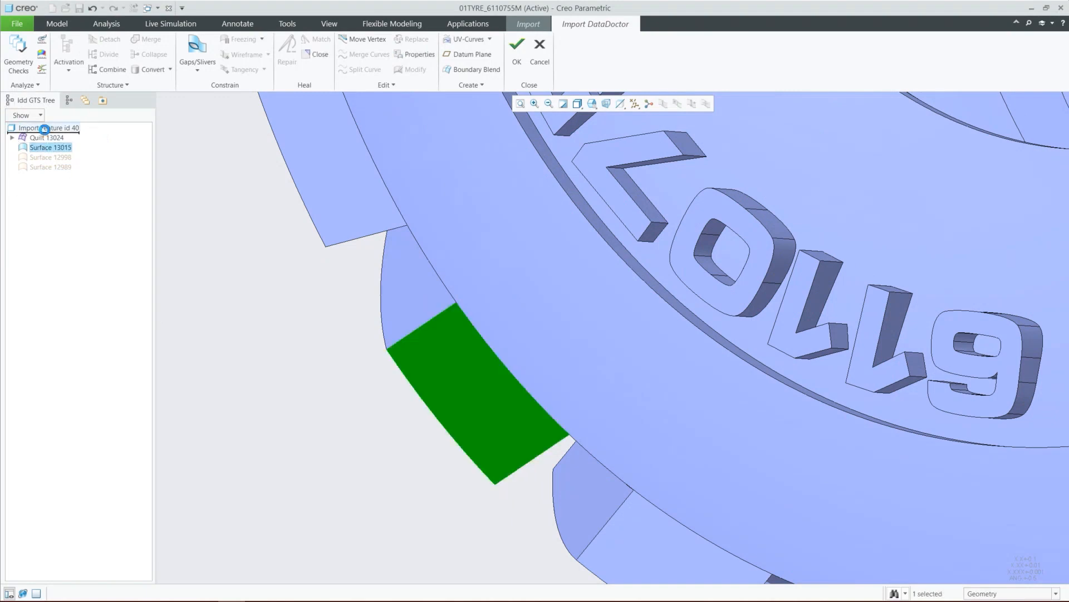
{"action": "double_click", "coordinate": [45, 147]}
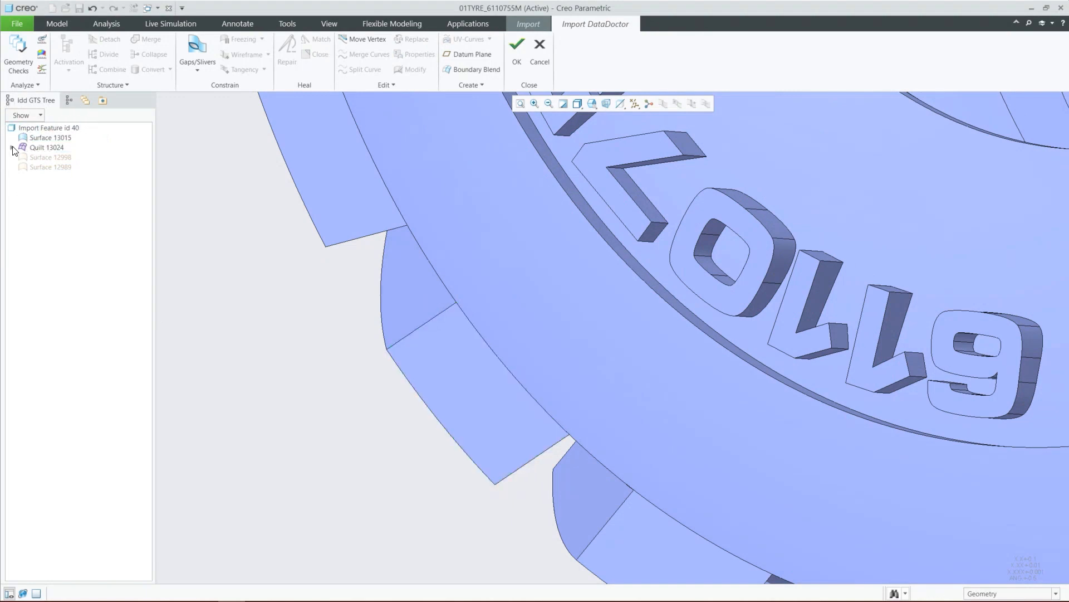
{"action": "left_click", "coordinate": [49, 139]}
{"action": "left_click_drag", "start_coordinate": [50, 142], "coordinate": [47, 158]}
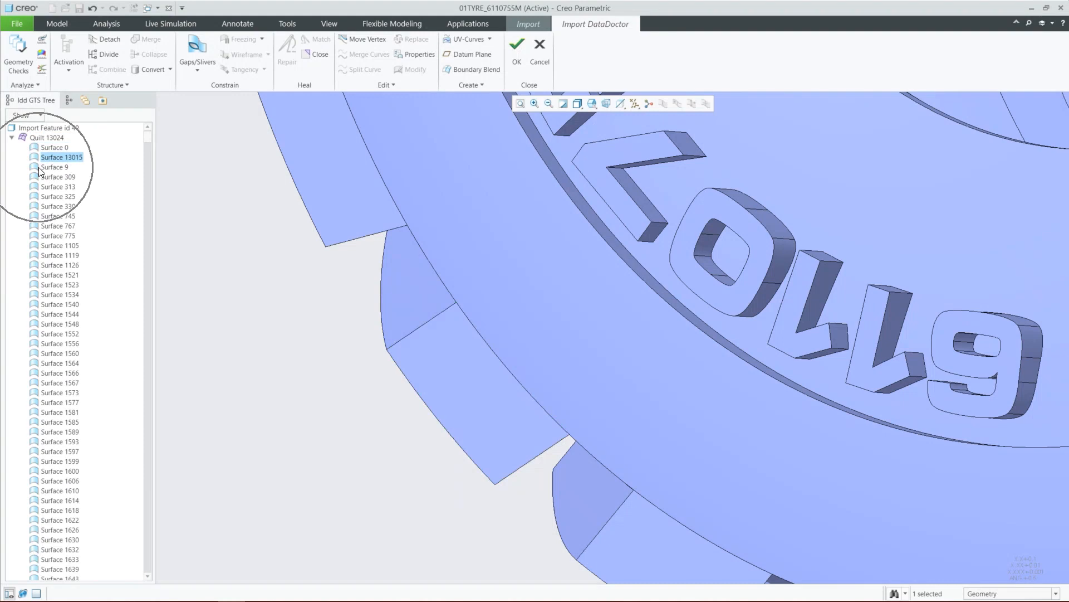
{"action": "left_click", "coordinate": [13, 138]}
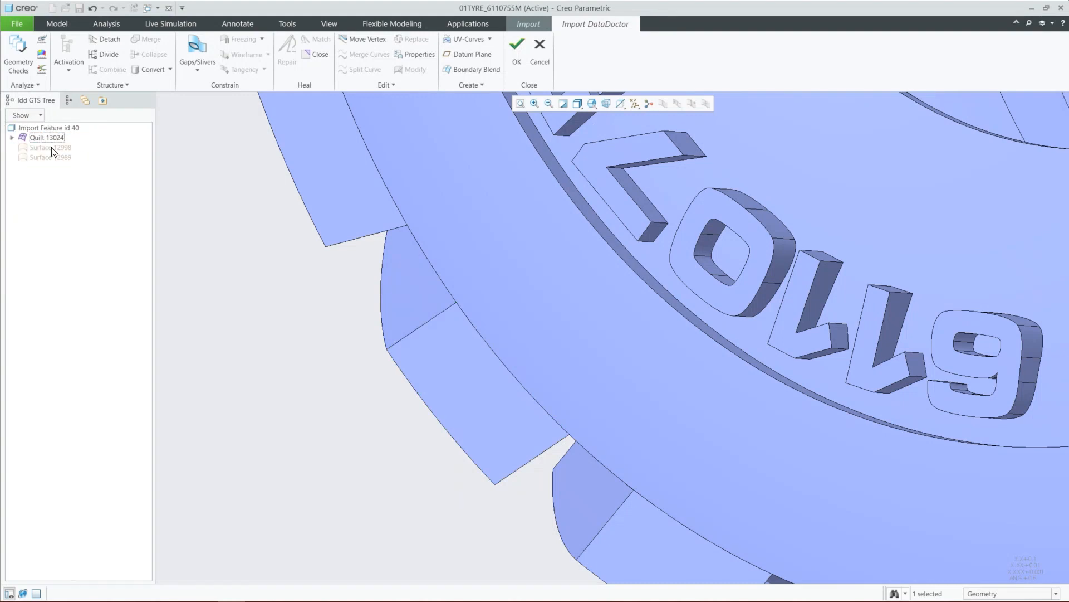
- Set the display style to No Hidden and undo the move of Surface 13015 into Quilt 13024
{"action": "left_click", "coordinate": [291, 351]}
{"action": "key", "text": "ctrl+4"}
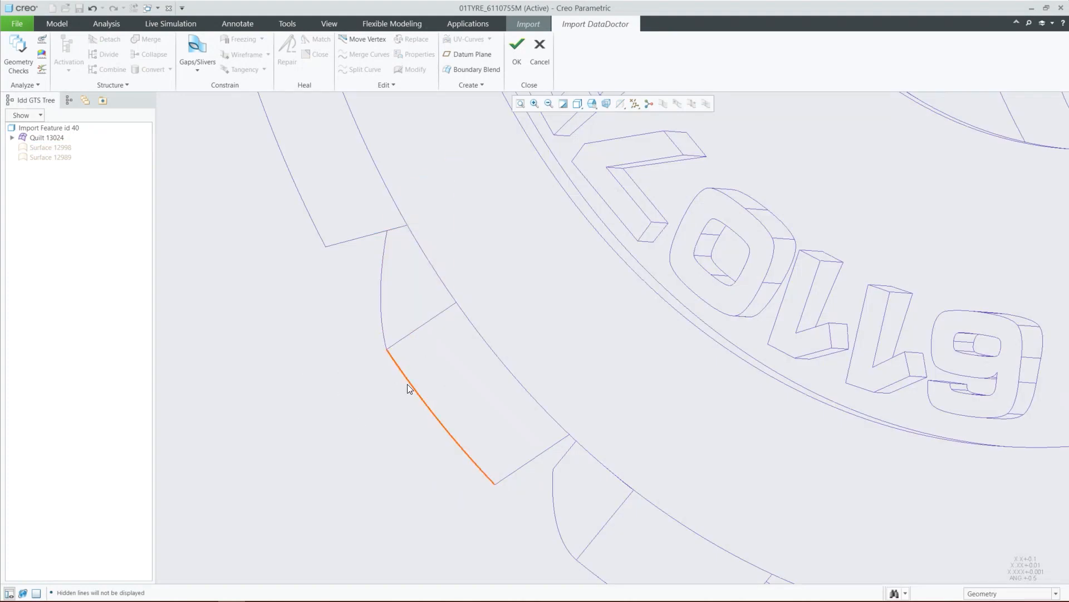
{"action": "key", "text": "ctrl"}
{"action": "key", "text": "ctrl"}
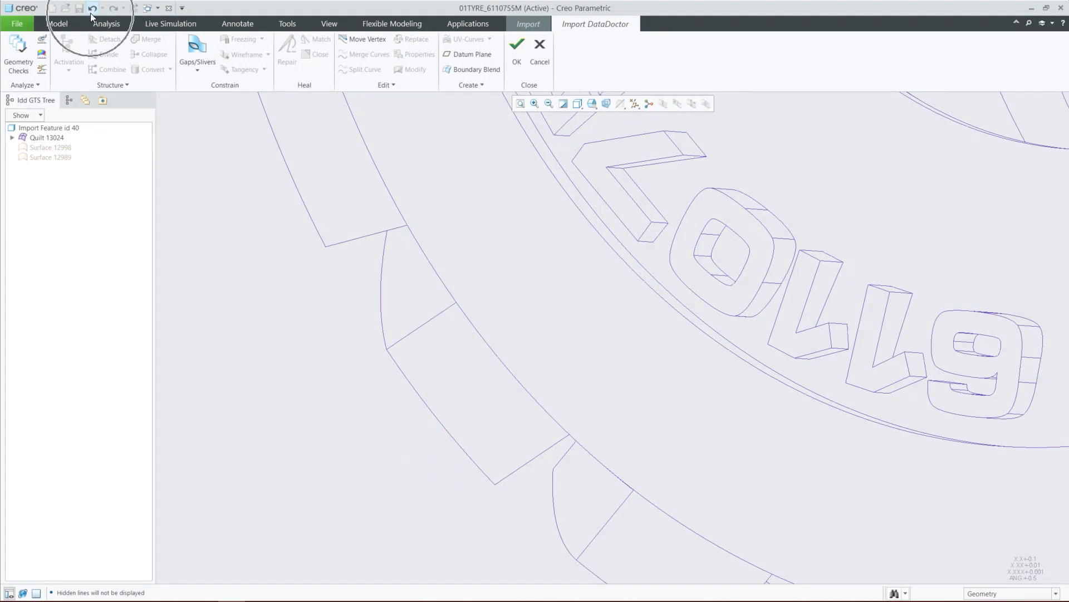
{"action": "left_click", "coordinate": [90, 11]}
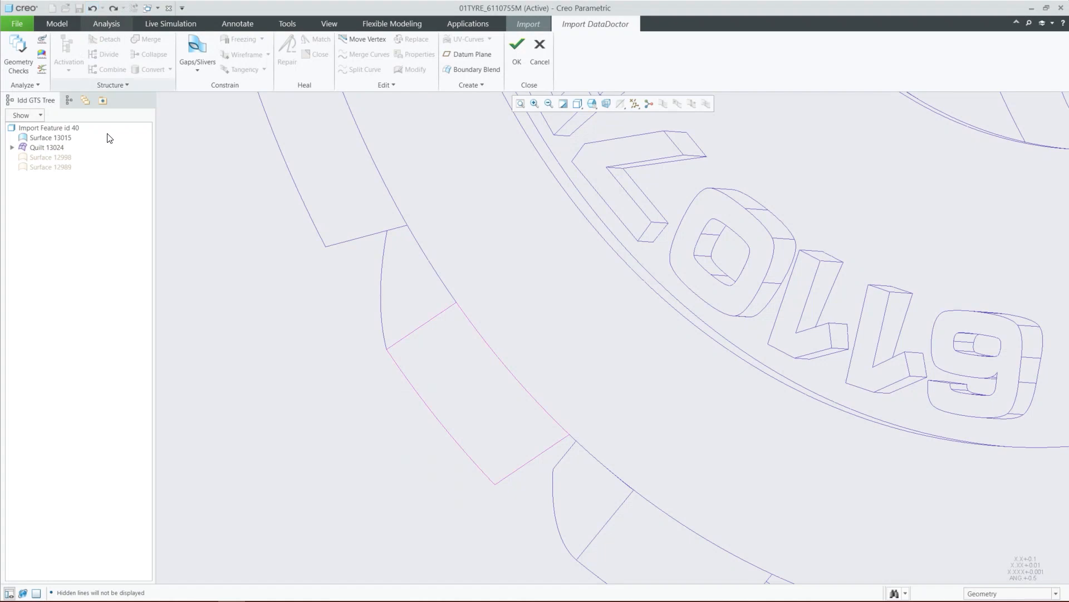
- Find the One-Sided edges with the search tool, select them all to examine them on the tread block, and clear the selection
{"action": "key", "text": "ctrl"}
{"action": "key", "text": "ctrl"}
{"action": "key", "text": "ctrl"}
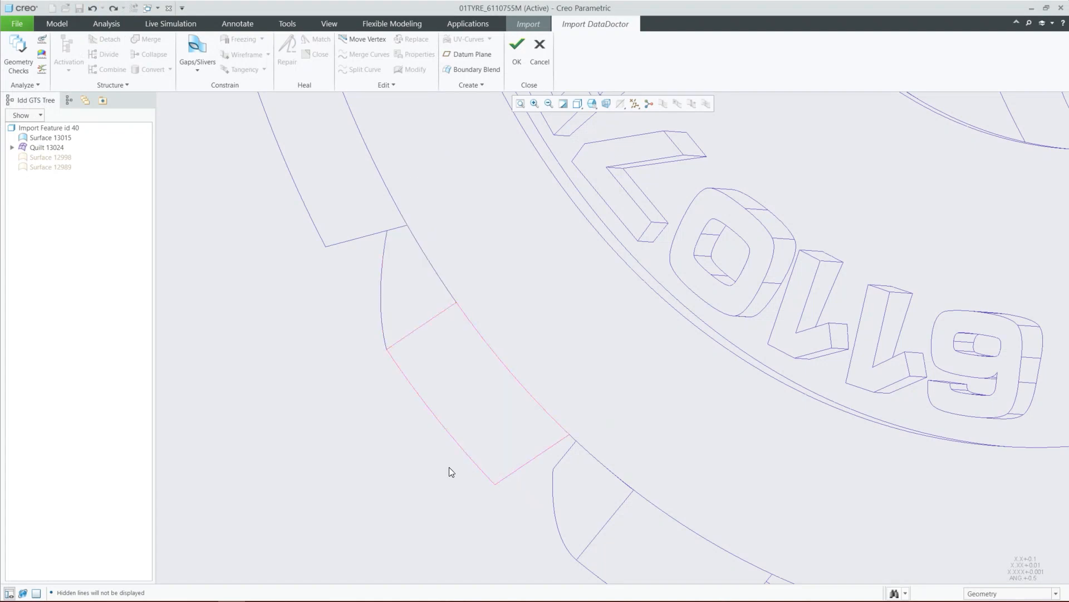
{"action": "mouse_move", "coordinate": [398, 428]}
{"action": "middle_mouse_down"}
{"action": "mouse_move", "coordinate": [366, 423]}
{"action": "mouse_move", "coordinate": [411, 430]}
{"action": "mouse_move", "coordinate": [375, 413]}
{"action": "middle_mouse_up"}
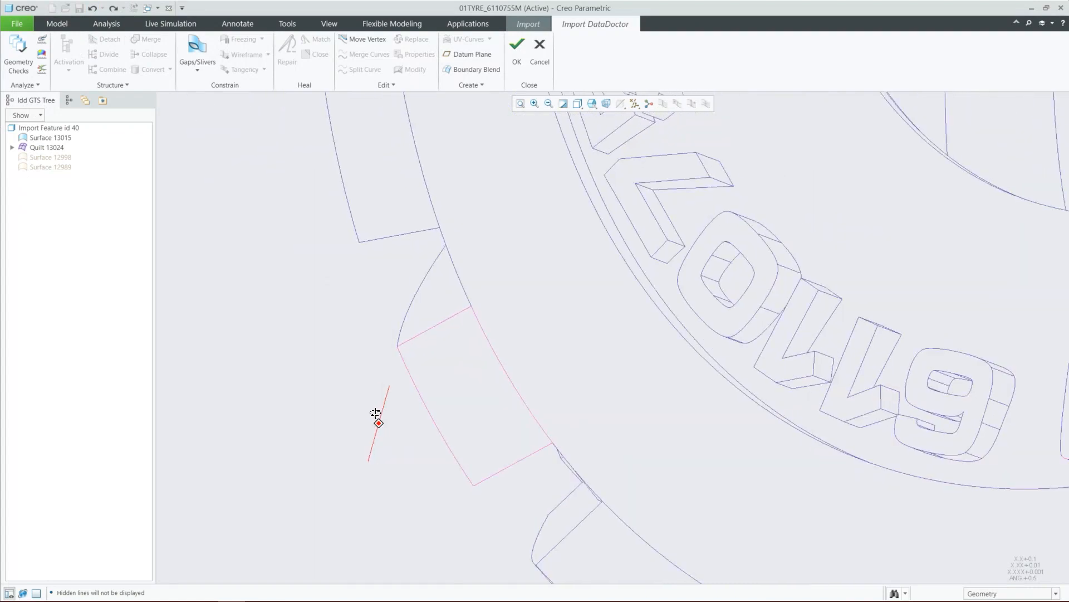
{"action": "left_click", "coordinate": [527, 470]}
{"action": "key", "text": "ctrl+f"}
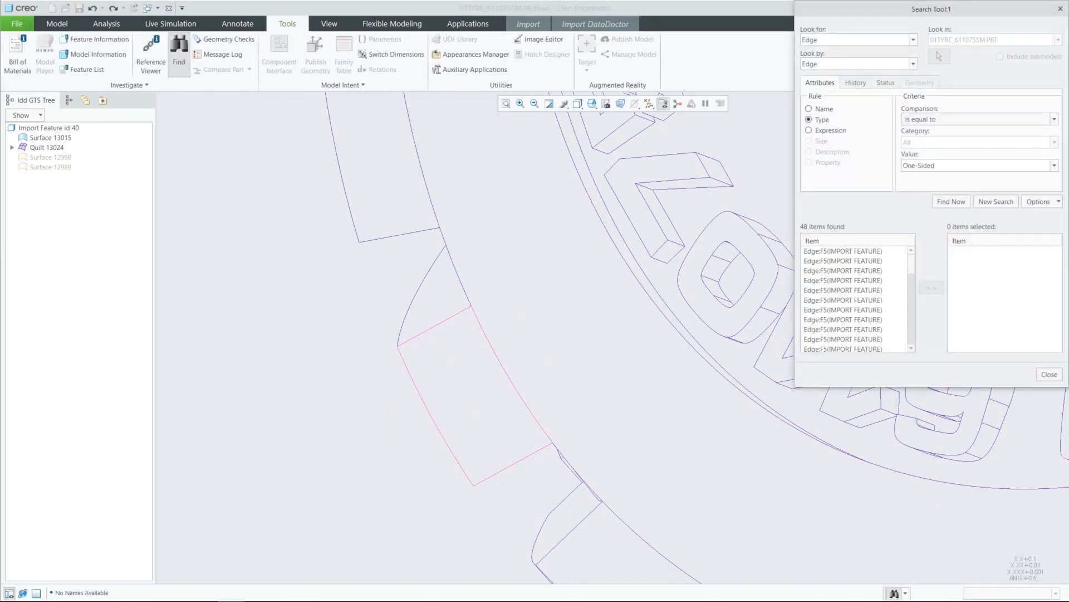
{"action": "left_click", "coordinate": [818, 281]}
{"action": "key", "text": "ctrl+a"}
{"action": "left_click", "coordinate": [931, 287]}
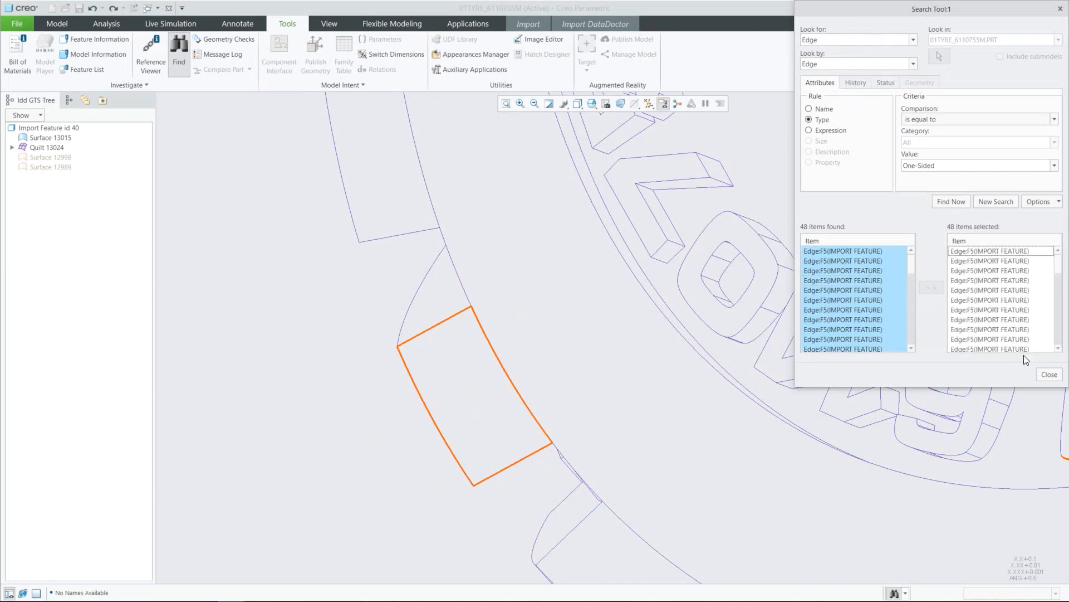
{"action": "left_click", "coordinate": [1049, 375]}
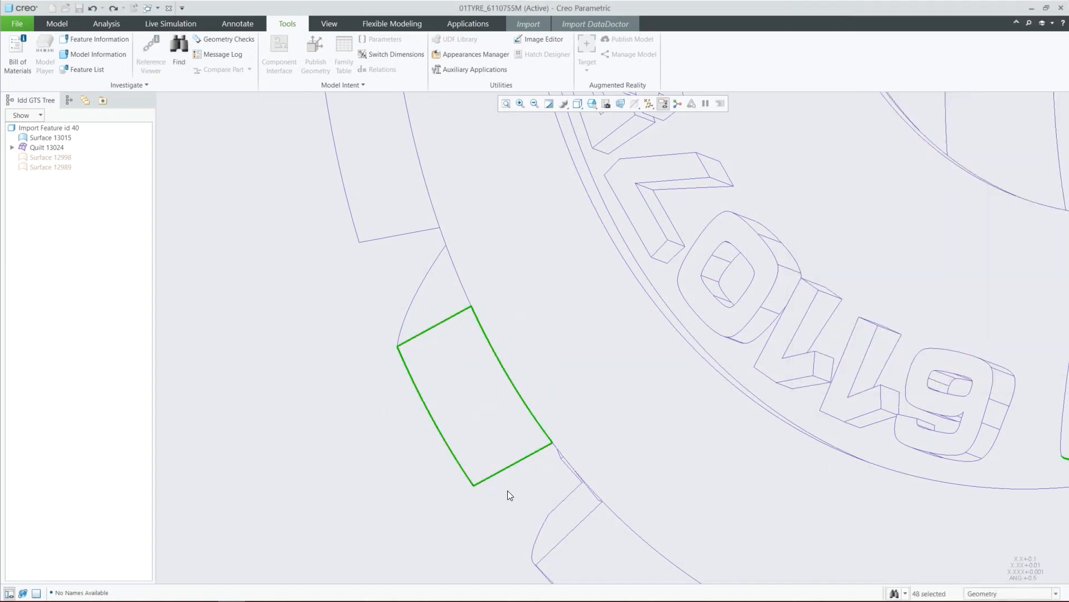
{"action": "left_click", "coordinate": [507, 491]}
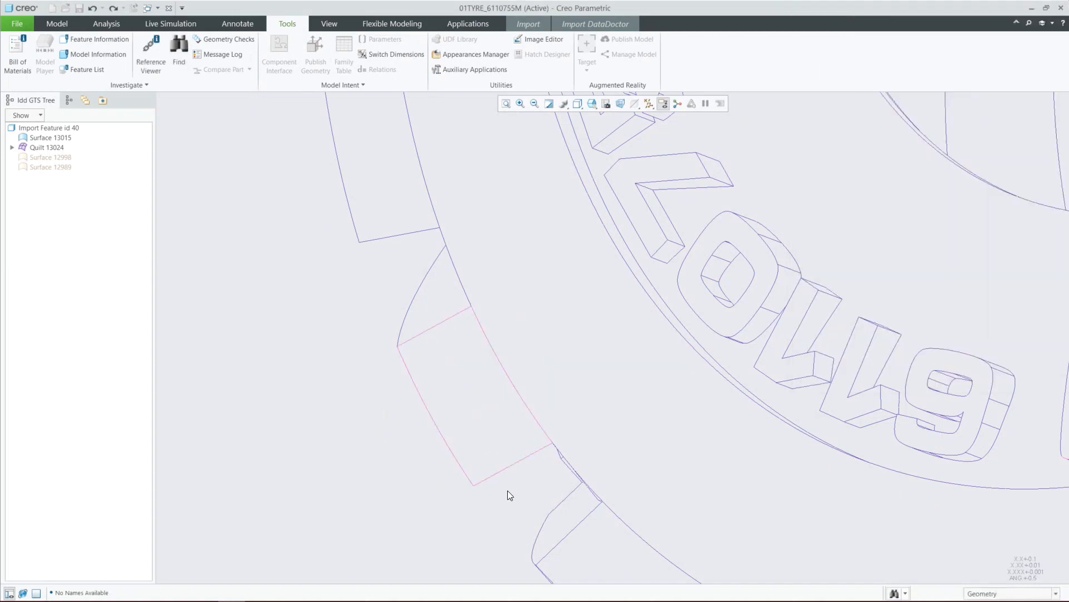
{"action": "left_click", "coordinate": [527, 479]}
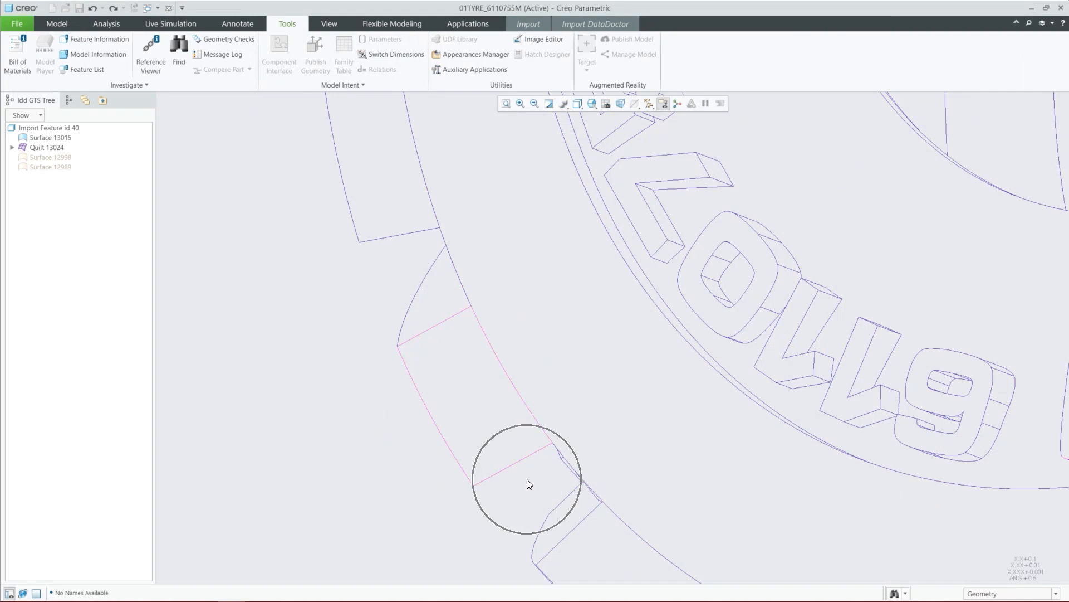
- Move Surface 13015 into Quilt 13024, examine the tread block's edges, and collapse the quilt
{"action": "double_click", "coordinate": [45, 146]}
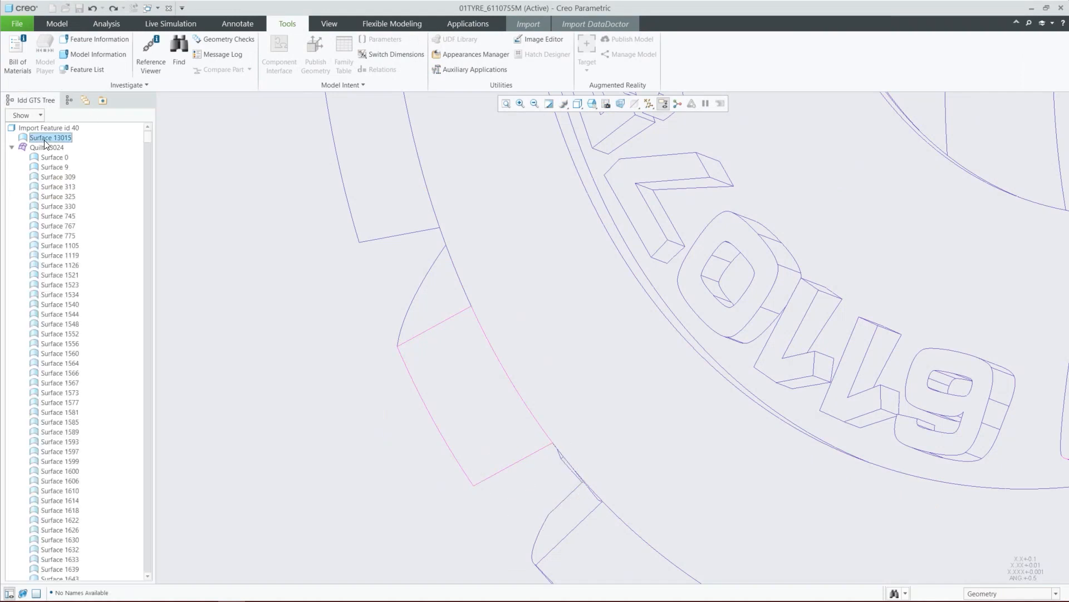
{"action": "left_click", "coordinate": [45, 138]}
{"action": "left_click", "coordinate": [45, 151]}
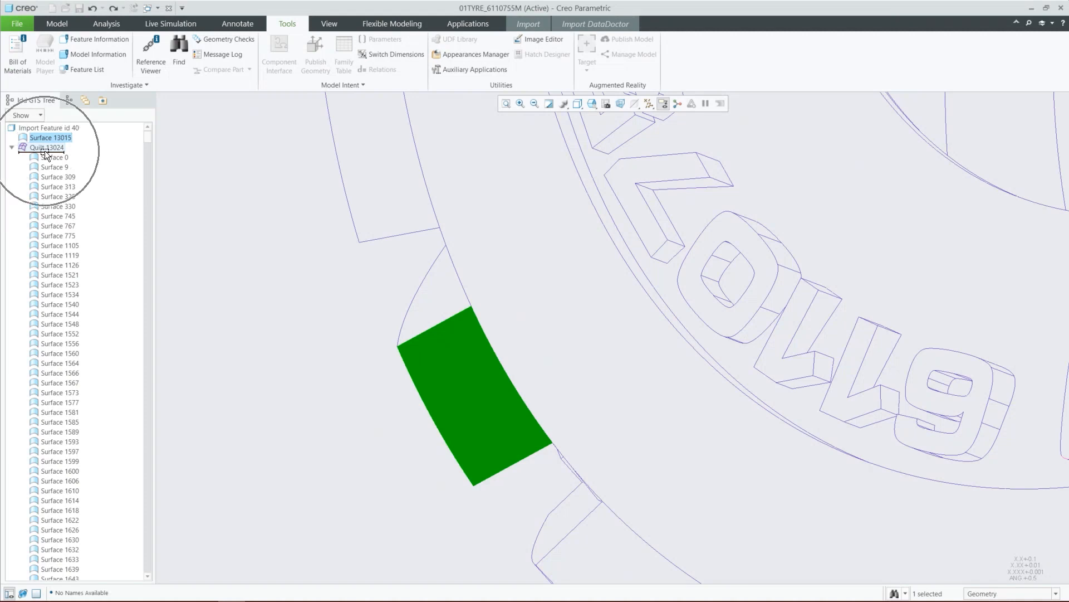
{"action": "left_click_drag", "start_coordinate": [45, 152], "coordinate": [45, 153]}
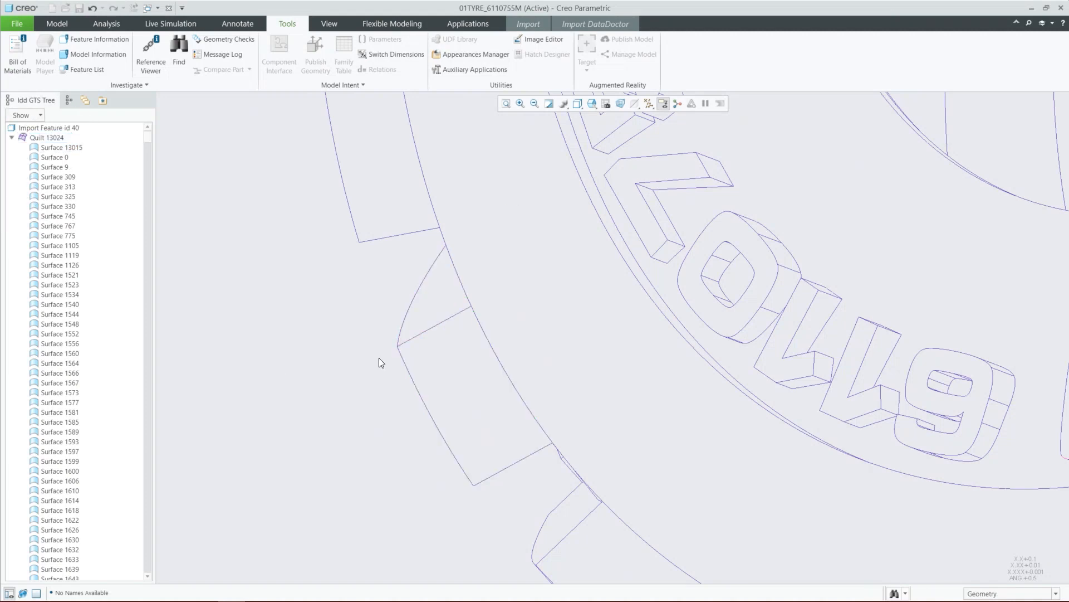
{"action": "left_click", "coordinate": [525, 486]}
{"action": "left_click", "coordinate": [523, 483]}
{"action": "left_click", "coordinate": [523, 484]}
{"action": "left_click", "coordinate": [12, 139]}
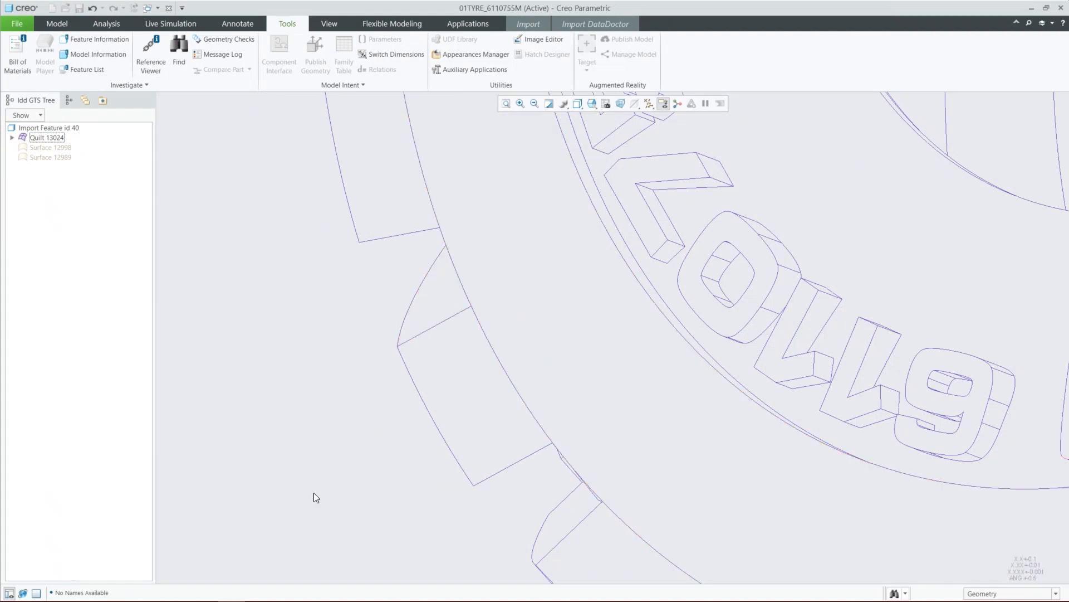
- Find the One-Sided edges with the search tool and select them all to examine where they lie on the tyre
{"action": "key", "text": "ctrl+f"}
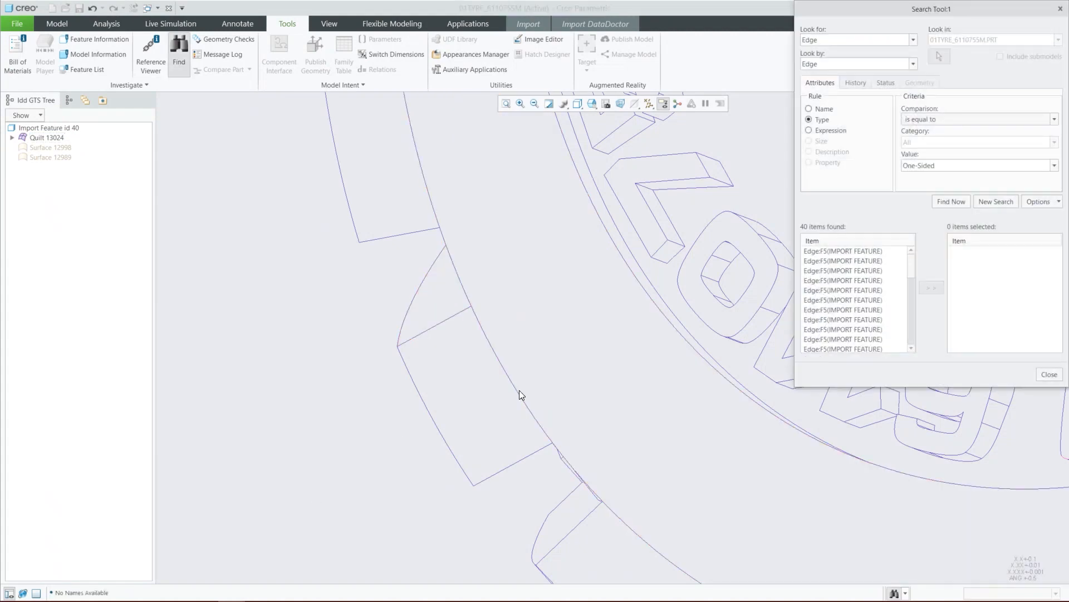
{"action": "left_click", "coordinate": [839, 319]}
{"action": "key", "text": "ctrl+a"}
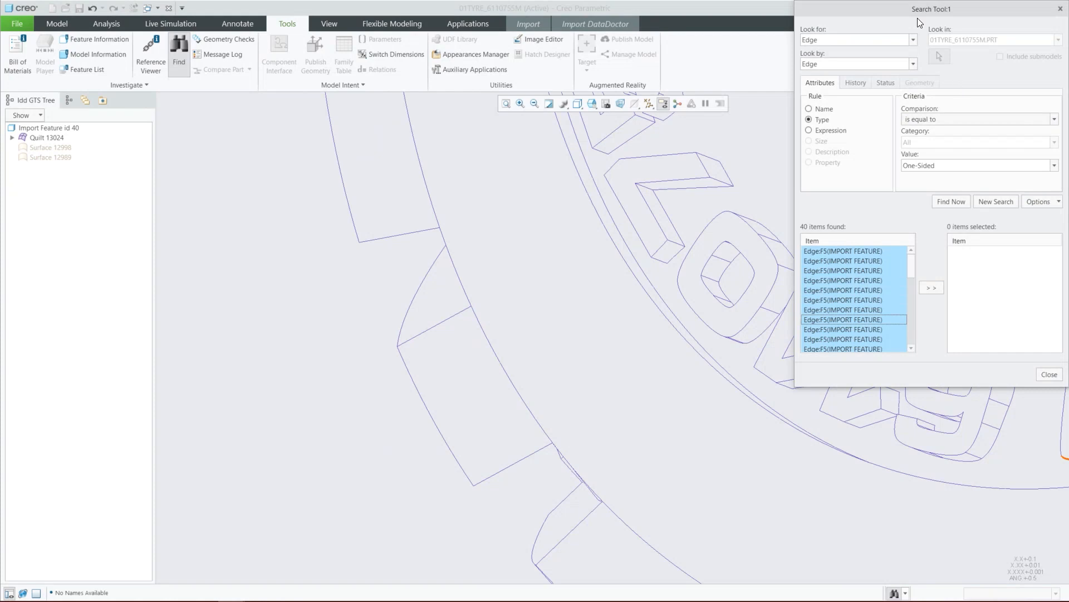
{"action": "key", "text": "ctrl"}
{"action": "left_click", "coordinate": [926, 287]}
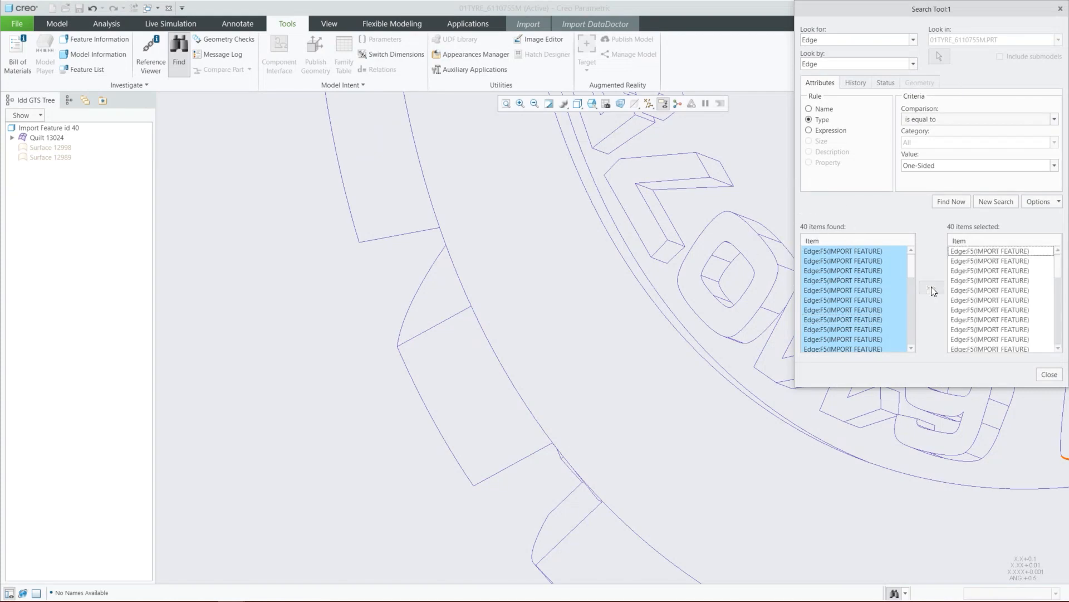
{"action": "left_click", "coordinate": [1050, 374]}
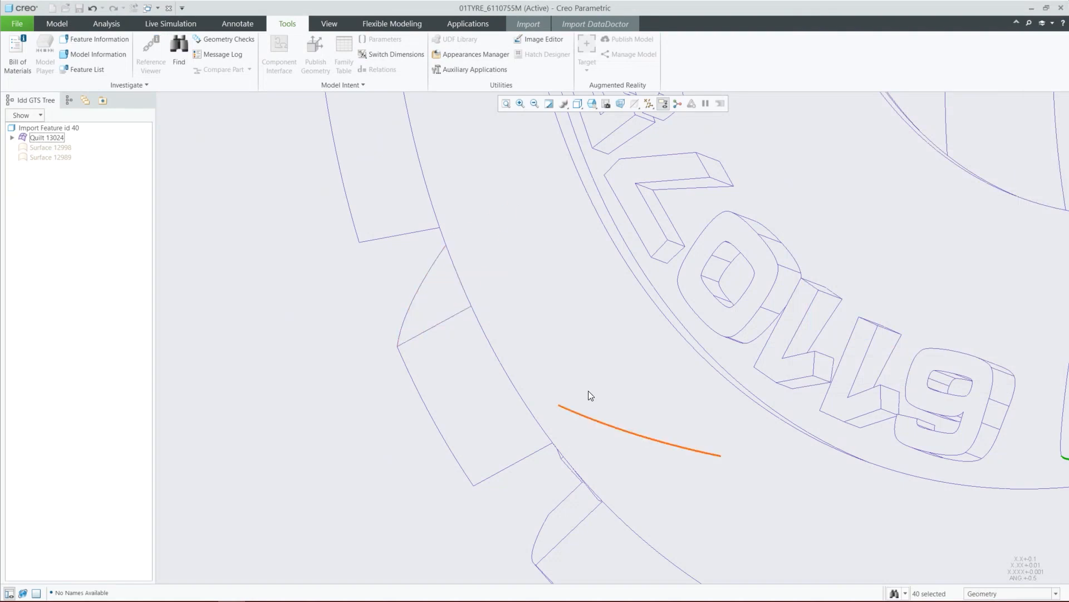
{"action": "scroll", "coordinate": [309, 427], "scroll_direction": "down", "scroll_amount": 3}
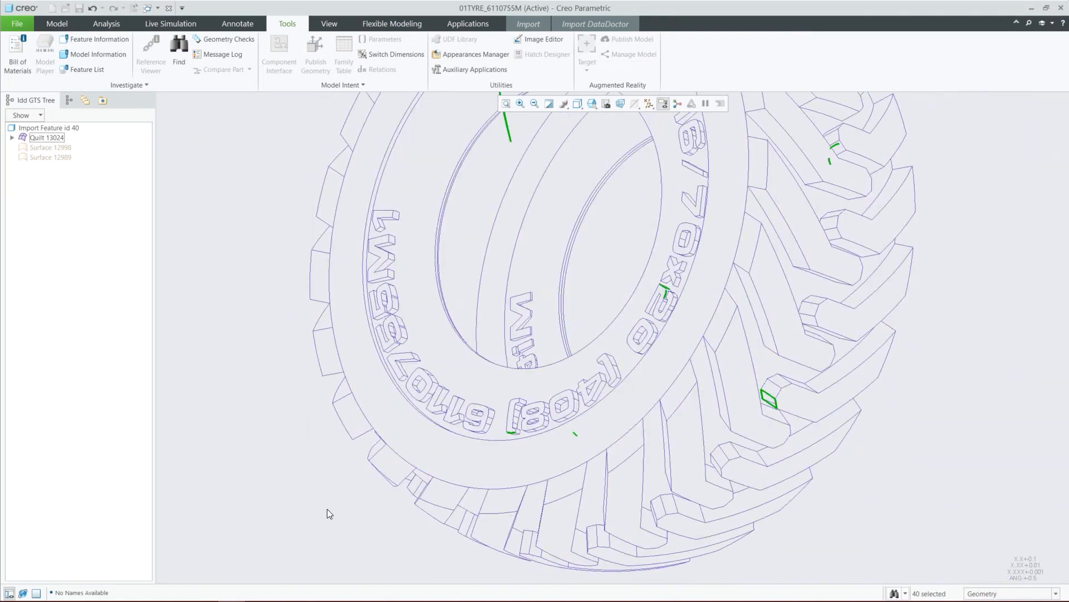
- Set the display style to Shading With Edges, clear the edge selection, and isolate Surface 12998
{"action": "key", "text": "ctrl+2"}
{"action": "left_click", "coordinate": [329, 469]}
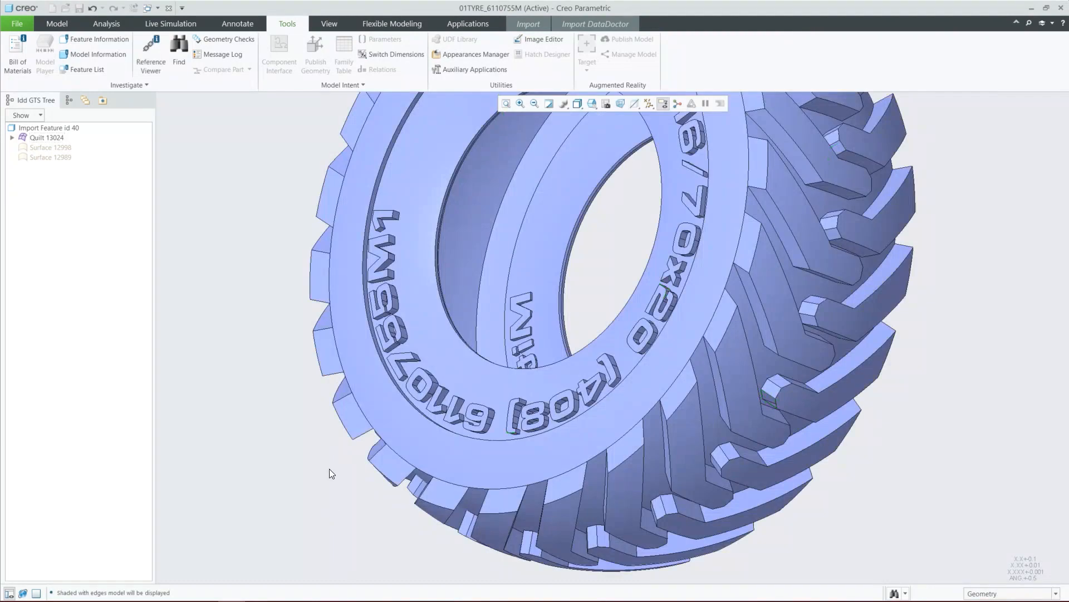
{"action": "scroll", "coordinate": [329, 469], "scroll_direction": "down", "scroll_amount": 3}
{"action": "left_click", "coordinate": [49, 148]}
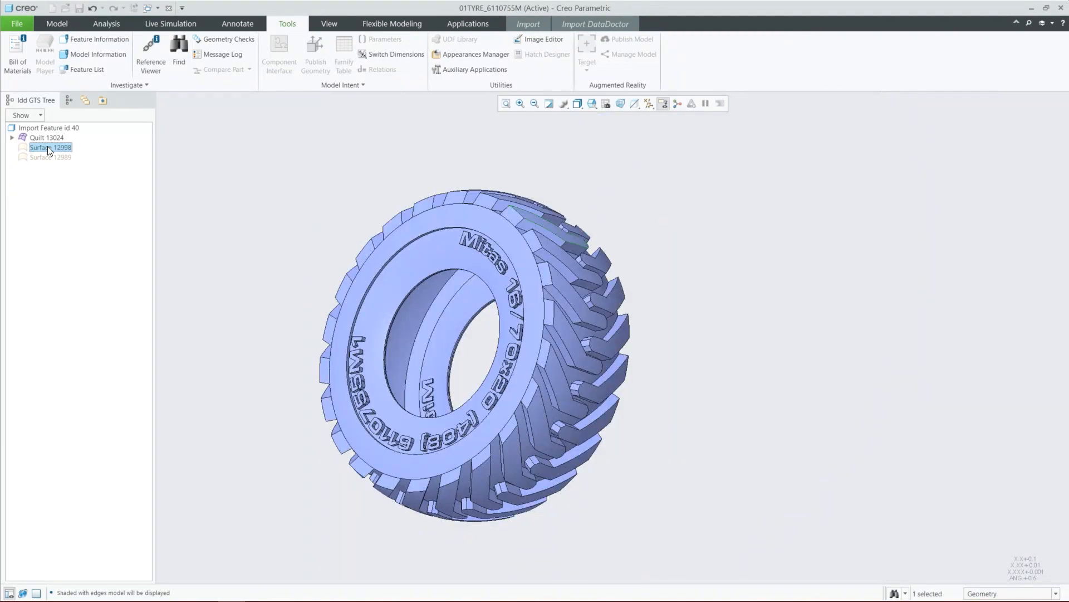
{"action": "middle_click_drag", "start_coordinate": [447, 345], "coordinate": [785, 215]}
{"action": "scroll", "coordinate": [629, 194], "scroll_direction": "up", "scroll_amount": 3}
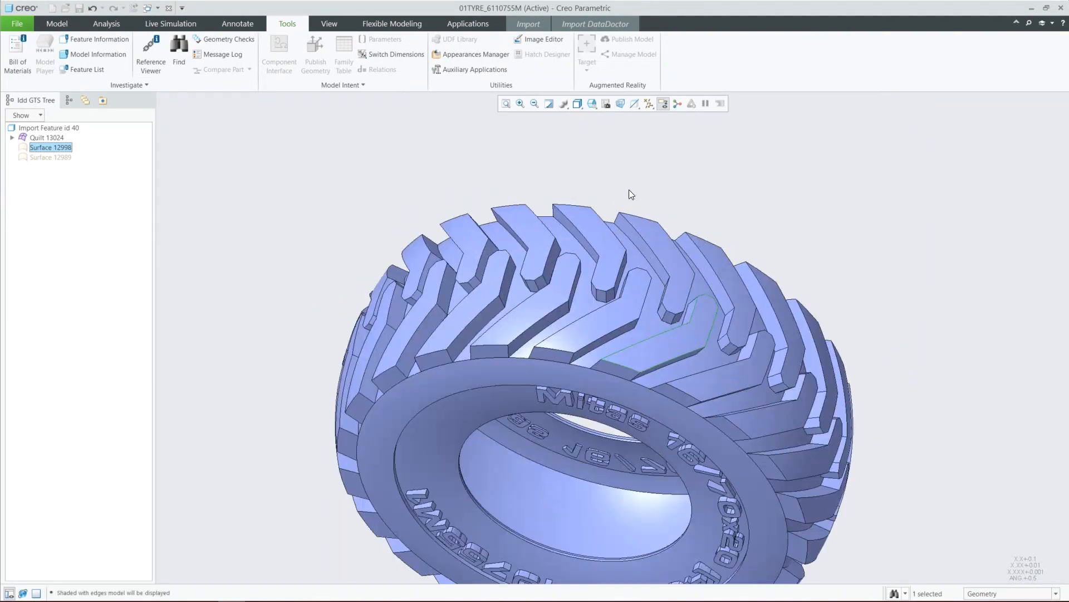
{"action": "double_click", "coordinate": [50, 148]}
{"action": "key", "text": "Escape"}
{"action": "right_click", "coordinate": [55, 146]}
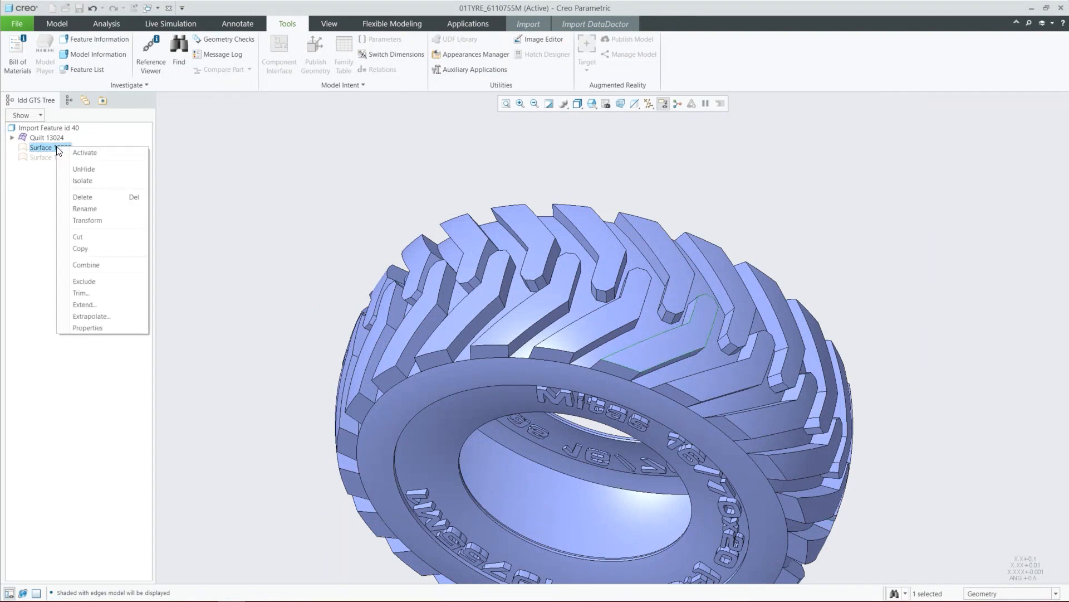
{"action": "left_click", "coordinate": [83, 180]}
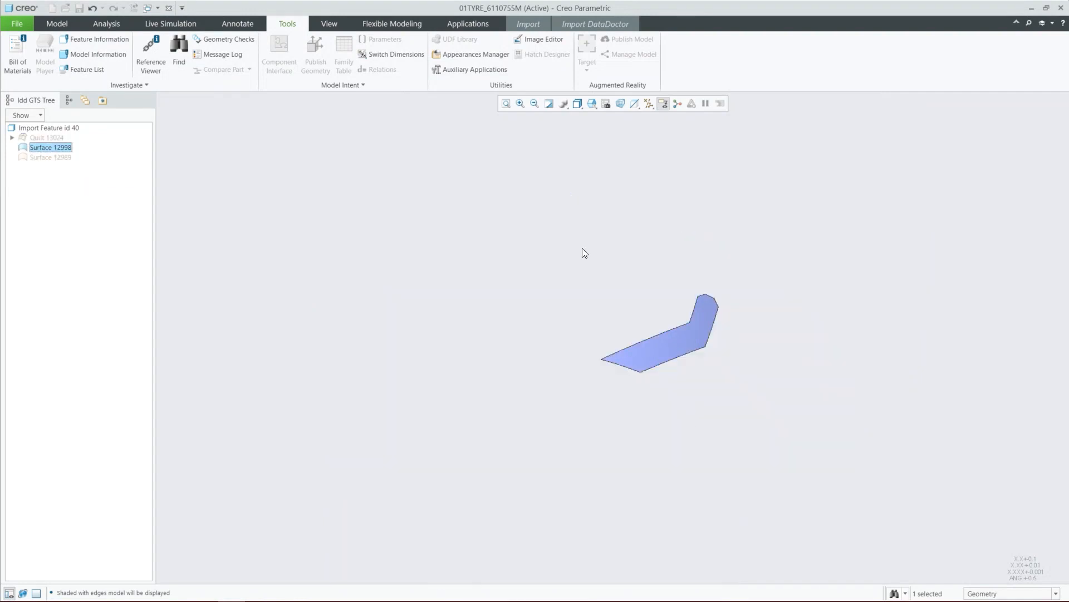
- Highlight the hidden Quilt 13024 and compare its wireframe with Surface 12998 on the tread block
{"action": "left_click", "coordinate": [47, 138]}
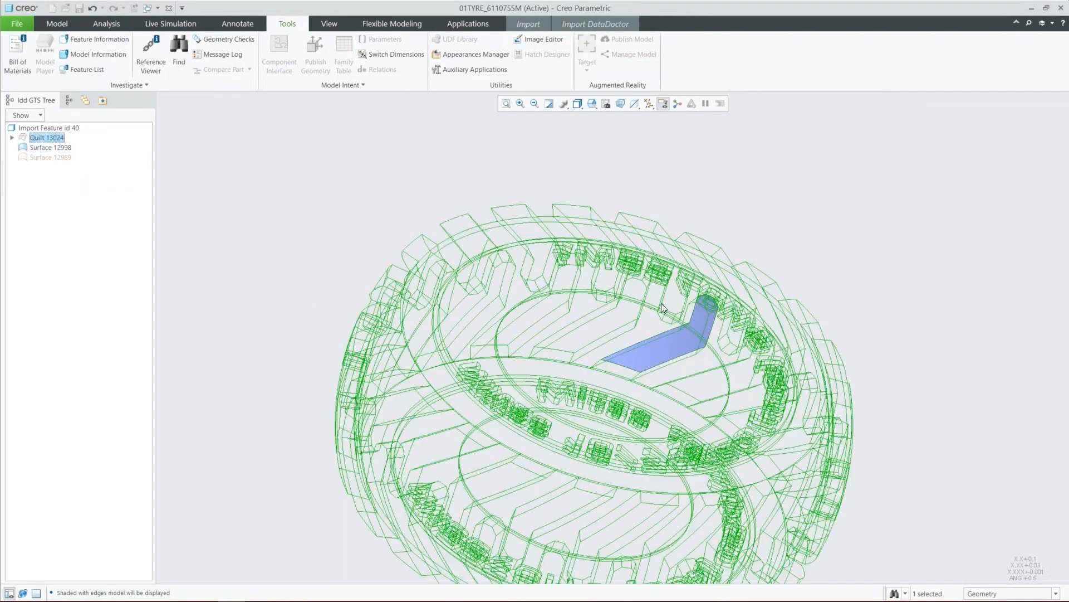
{"action": "middle_click_drag", "start_coordinate": [677, 273], "coordinate": [686, 244]}
{"action": "scroll", "coordinate": [680, 325], "scroll_direction": "up", "scroll_amount": 8}
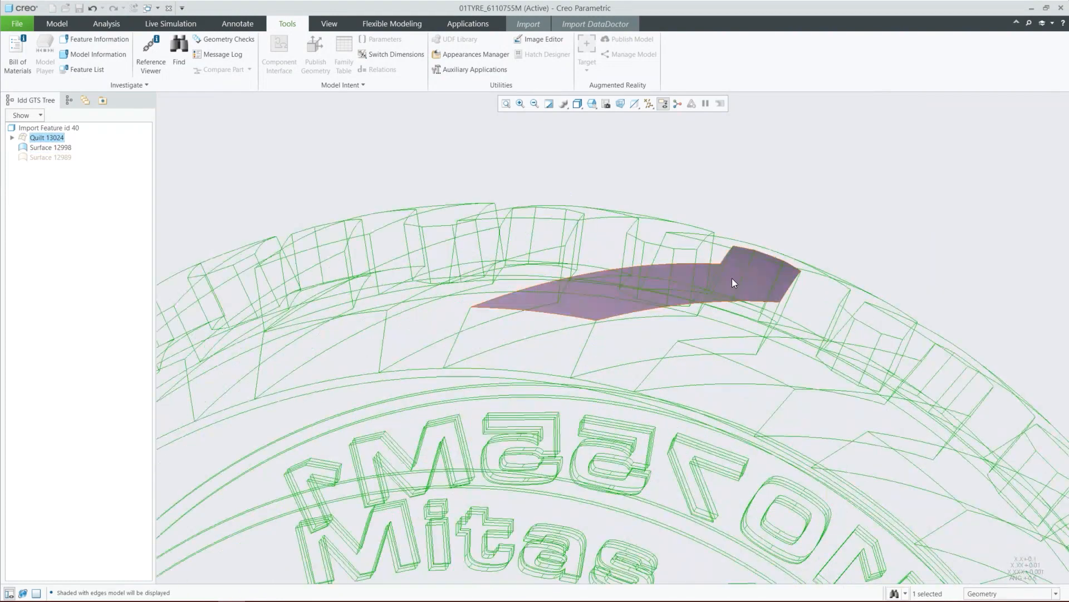
{"action": "key", "text": "ctrl+h"}
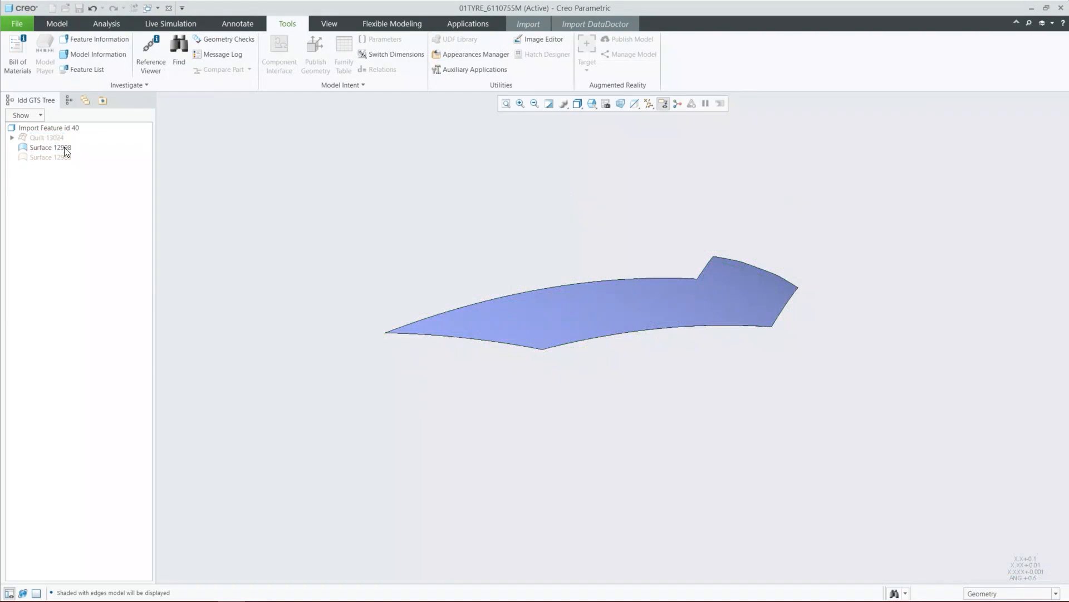
{"action": "left_click", "coordinate": [58, 138]}
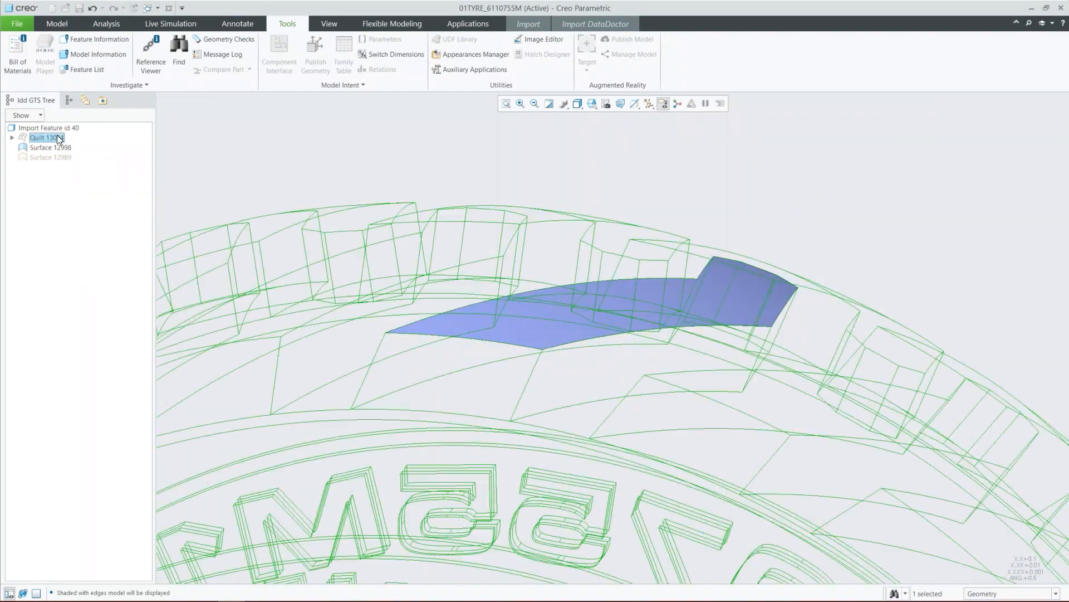
{"action": "left_click", "coordinate": [58, 137]}
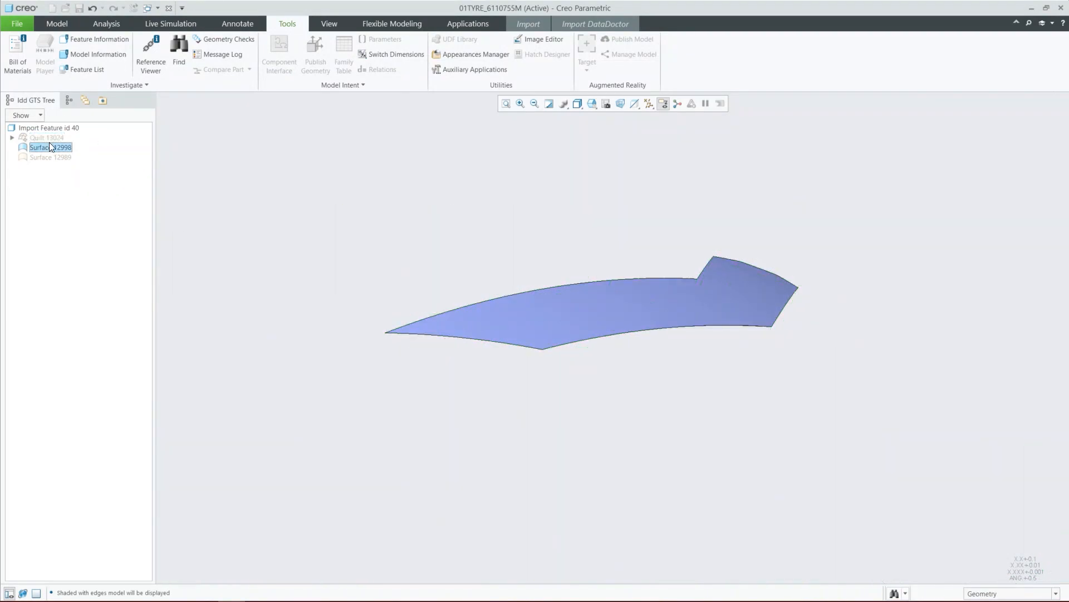
- Unhide Quilt 13024 so that it displays together with Surface 12998
{"action": "left_click", "coordinate": [47, 146]}
{"action": "left_click", "coordinate": [54, 129]}
{"action": "right_click", "coordinate": [54, 143]}
{"action": "left_click", "coordinate": [53, 135]}
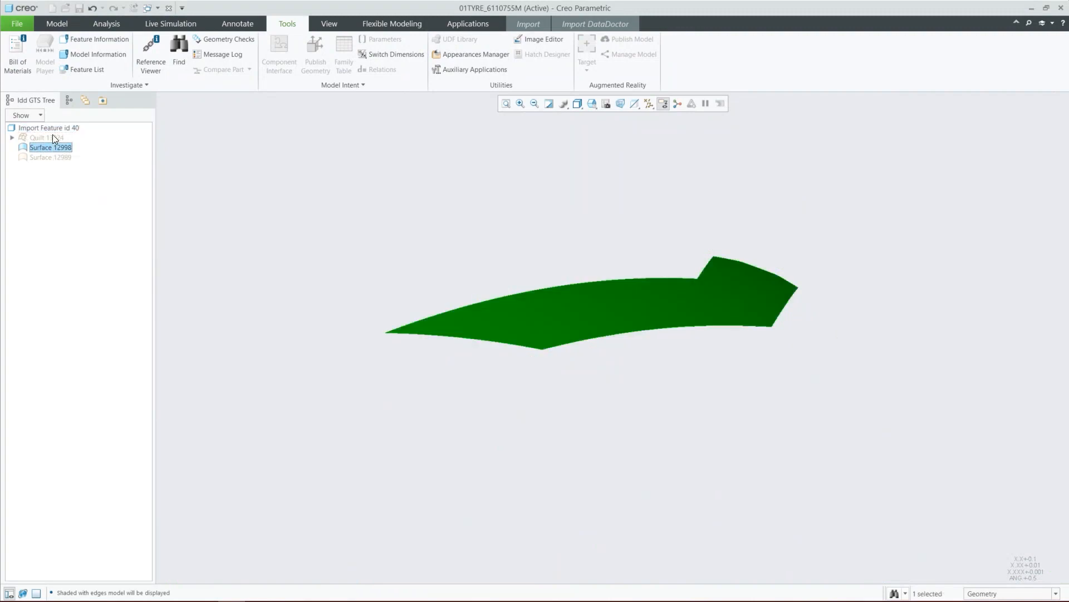
{"action": "right_click", "coordinate": [52, 135]}
{"action": "left_click", "coordinate": [75, 170]}
{"action": "left_click", "coordinate": [357, 160]}
- Hide Surface 12998 and select the quilt's tread block face at the same location to check for duplicate geometry
{"action": "left_click", "coordinate": [58, 147]}
{"action": "right_click", "coordinate": [57, 147]}
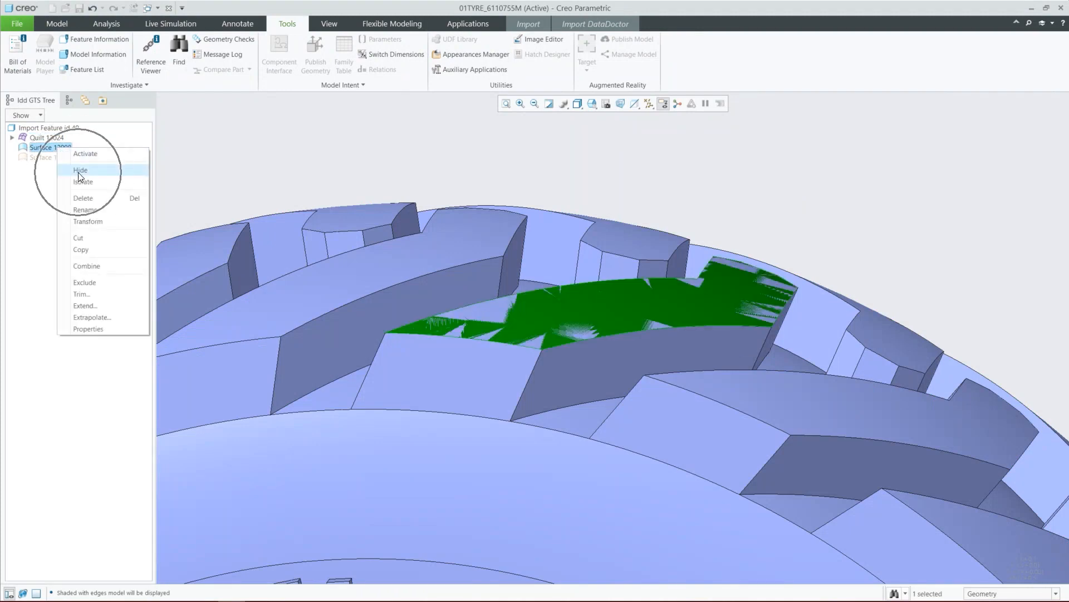
{"action": "left_click", "coordinate": [80, 171]}
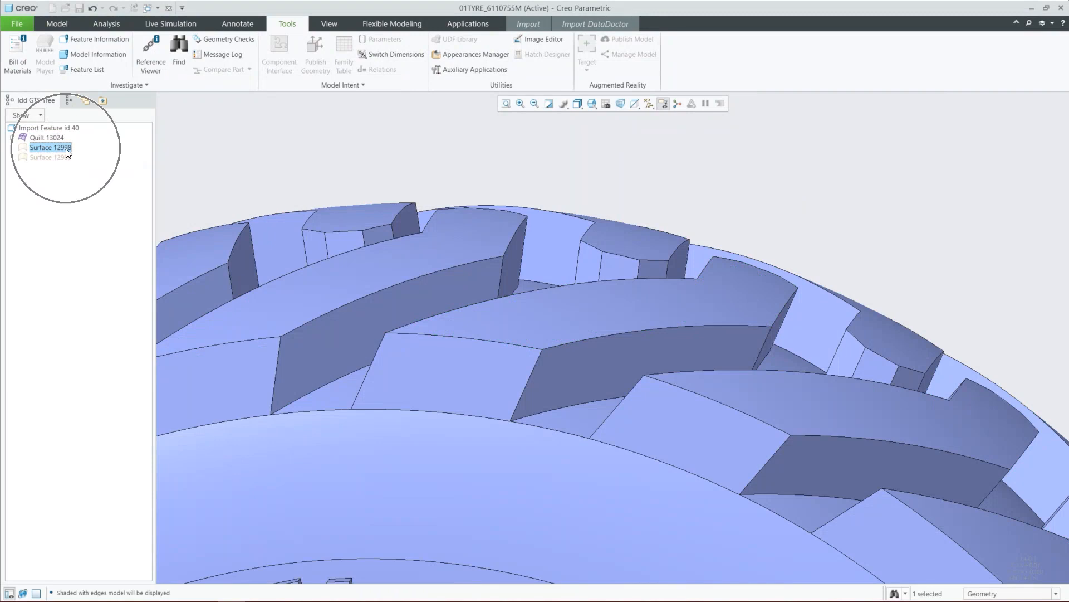
{"action": "left_click", "coordinate": [743, 279]}
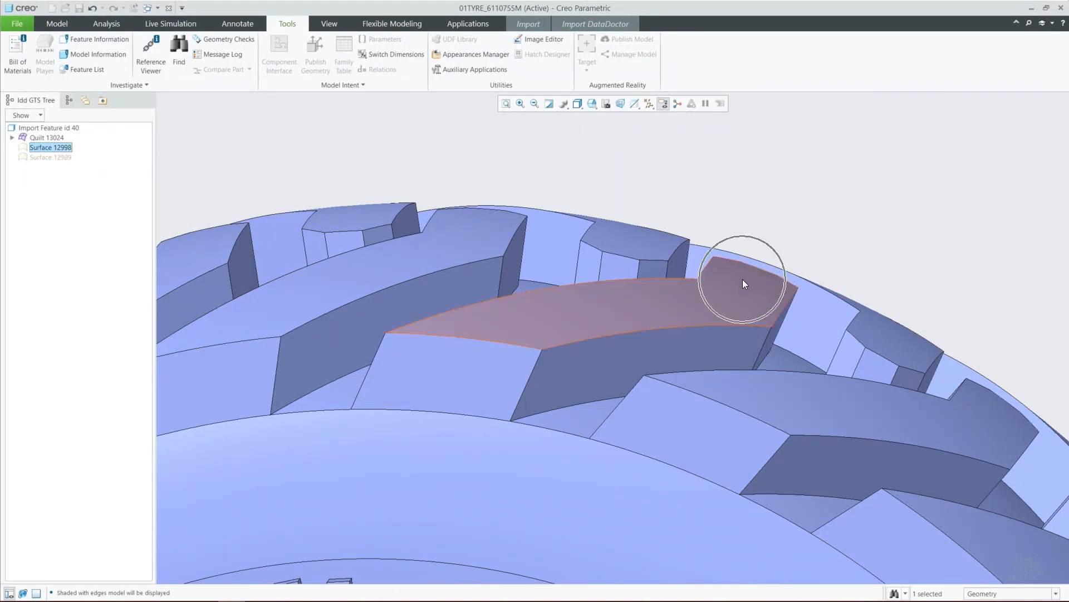
{"action": "mouse_move", "coordinate": [598, 299]}
{"action": "middle_mouse_down"}
{"action": "mouse_move", "coordinate": [574, 312]}
{"action": "mouse_move", "coordinate": [581, 309]}
{"action": "middle_mouse_up"}
{"action": "scroll", "coordinate": [579, 352], "scroll_direction": "down", "scroll_amount": 5}
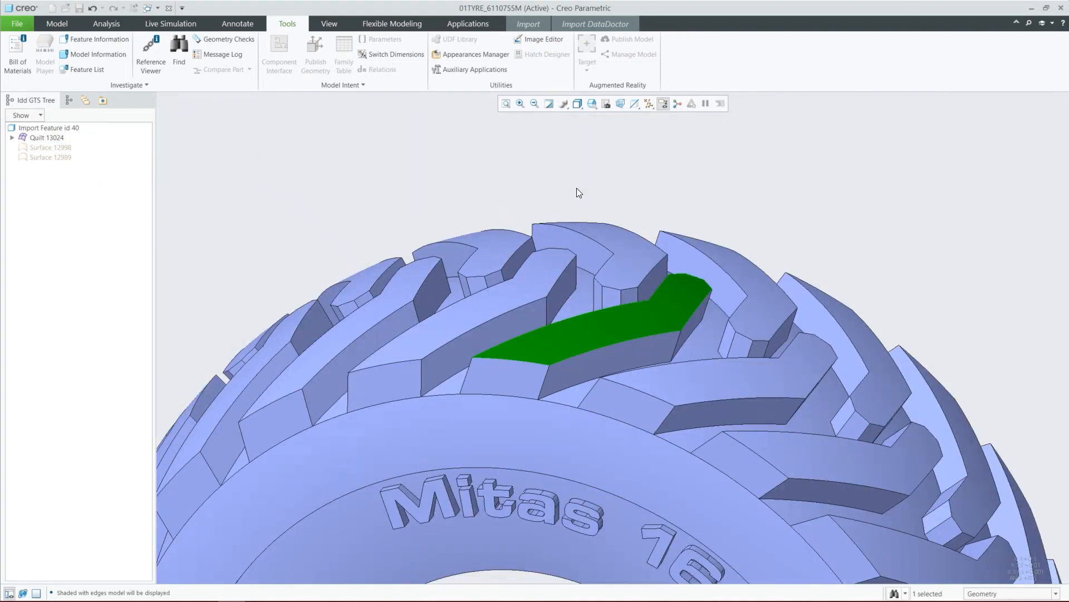
{"action": "left_click", "coordinate": [576, 187]}
{"action": "left_click", "coordinate": [45, 143]}
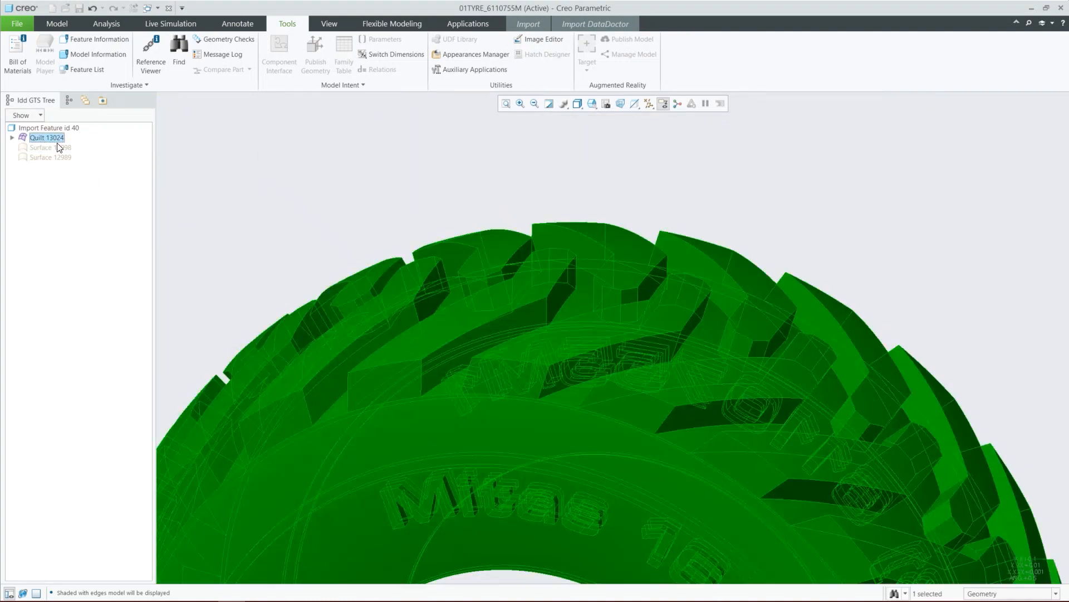
{"action": "left_click", "coordinate": [495, 183]}
{"action": "left_click", "coordinate": [677, 311]}
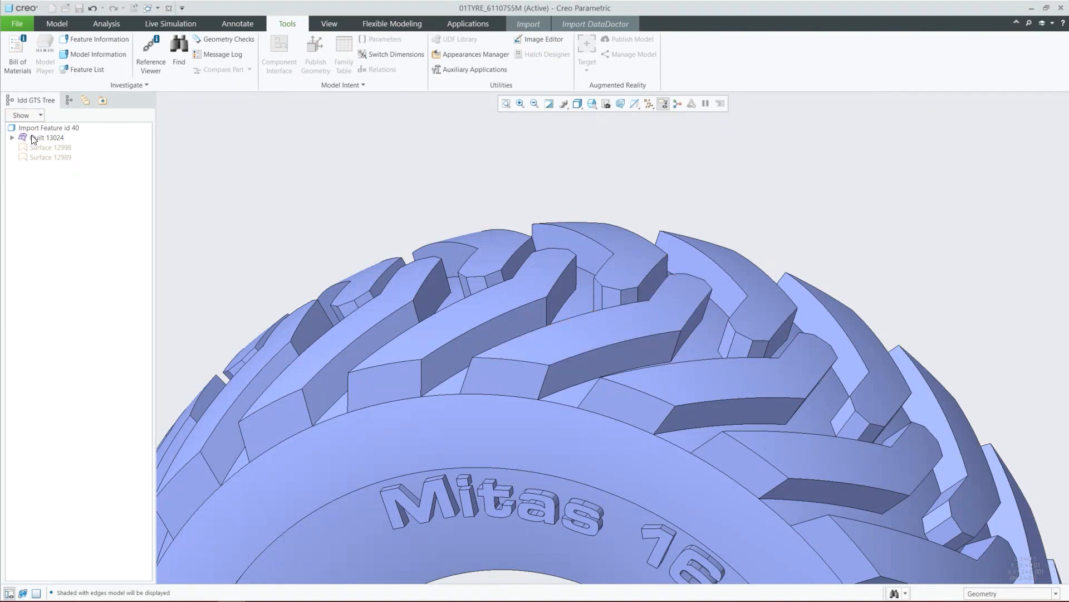
- Unhide Surface 12998 and highlight it to examine its overlap with the quilt's tread block face
{"action": "right_click", "coordinate": [58, 147]}
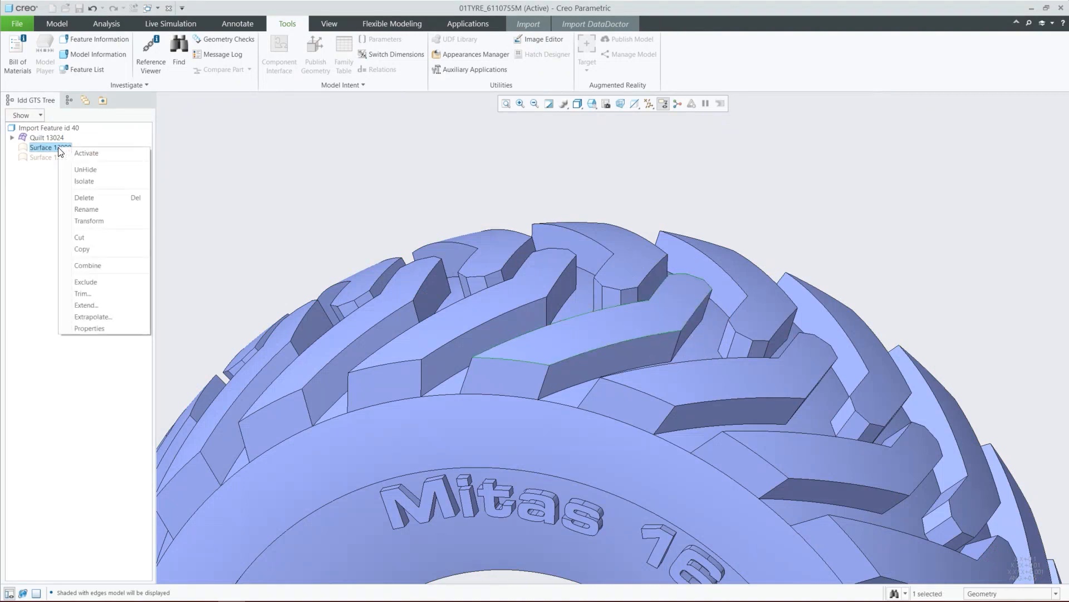
{"action": "left_click", "coordinate": [77, 173]}
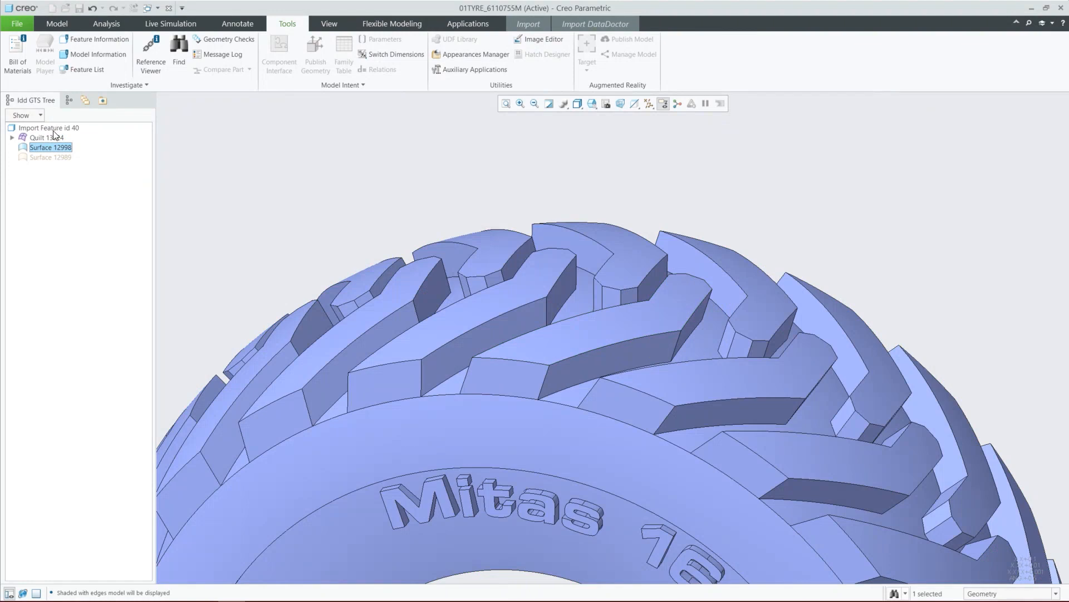
{"action": "left_click", "coordinate": [57, 147]}
{"action": "left_click", "coordinate": [432, 178]}
{"action": "left_click", "coordinate": [56, 147]}
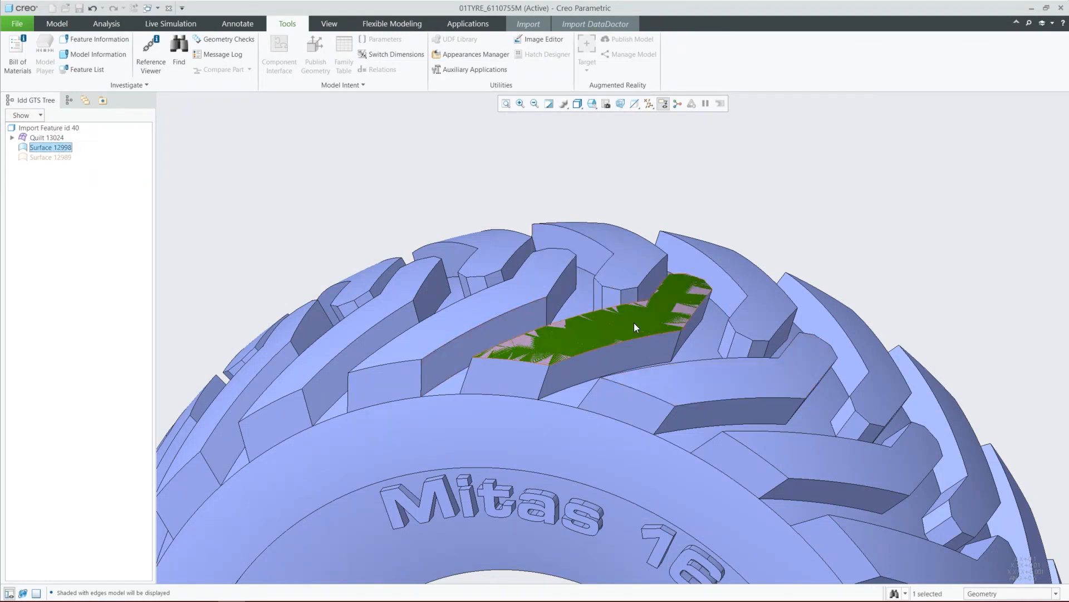
{"action": "scroll", "coordinate": [600, 300], "scroll_direction": "down", "scroll_amount": 3}
{"action": "scroll", "coordinate": [577, 313], "scroll_direction": "up", "scroll_amount": 2}
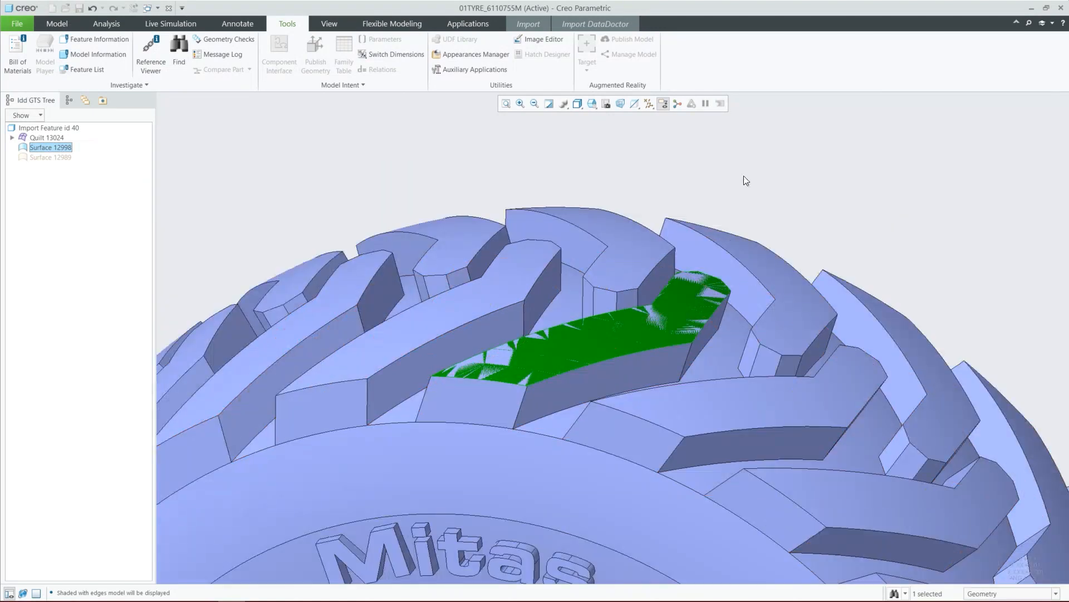
{"action": "left_click", "coordinate": [392, 146]}
- Set the display style to No Hidden and delete the redundant Surface 12998
{"action": "key", "text": "ctrl+4"}
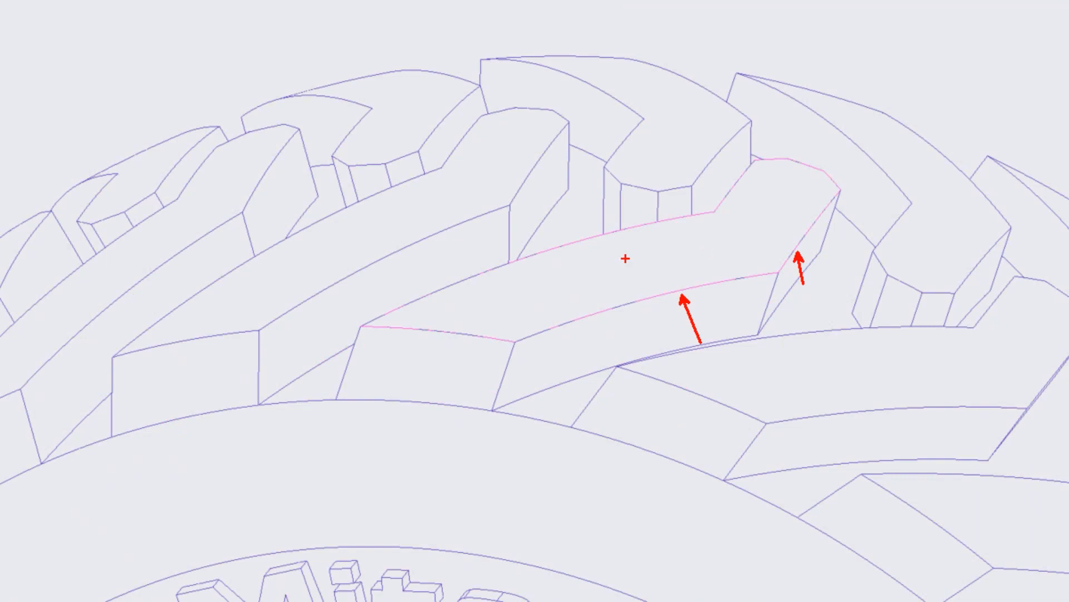
{"action": "mouse_move", "coordinate": [624, 257]}
{"action": "left_mouse_down"}
{"action": "mouse_move", "coordinate": [650, 278]}
{"action": "mouse_move", "coordinate": [630, 284]}
{"action": "left_mouse_up"}
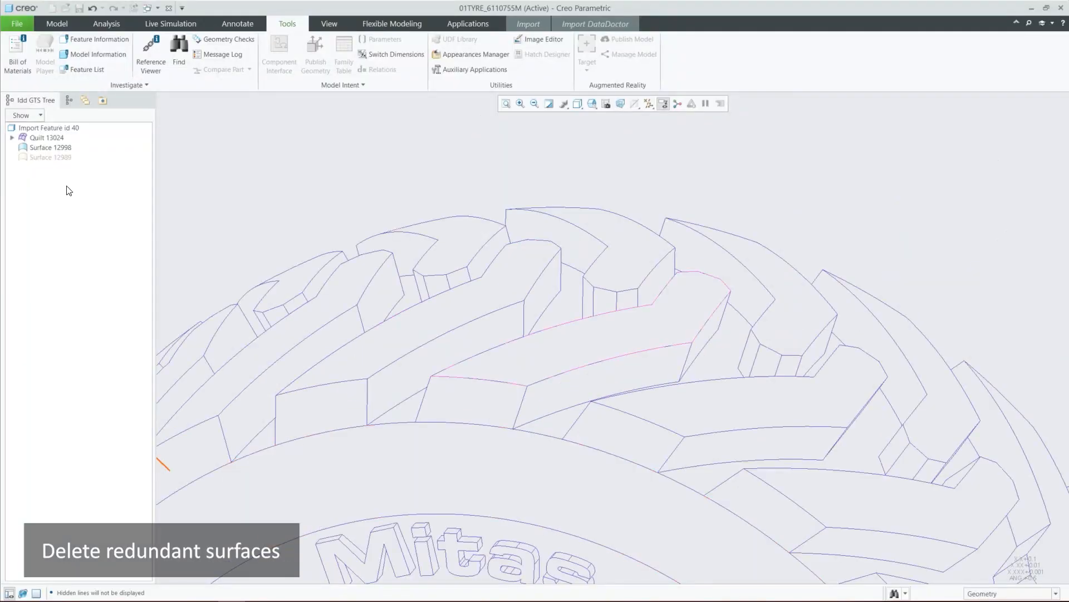
{"action": "right_click", "coordinate": [54, 149]}
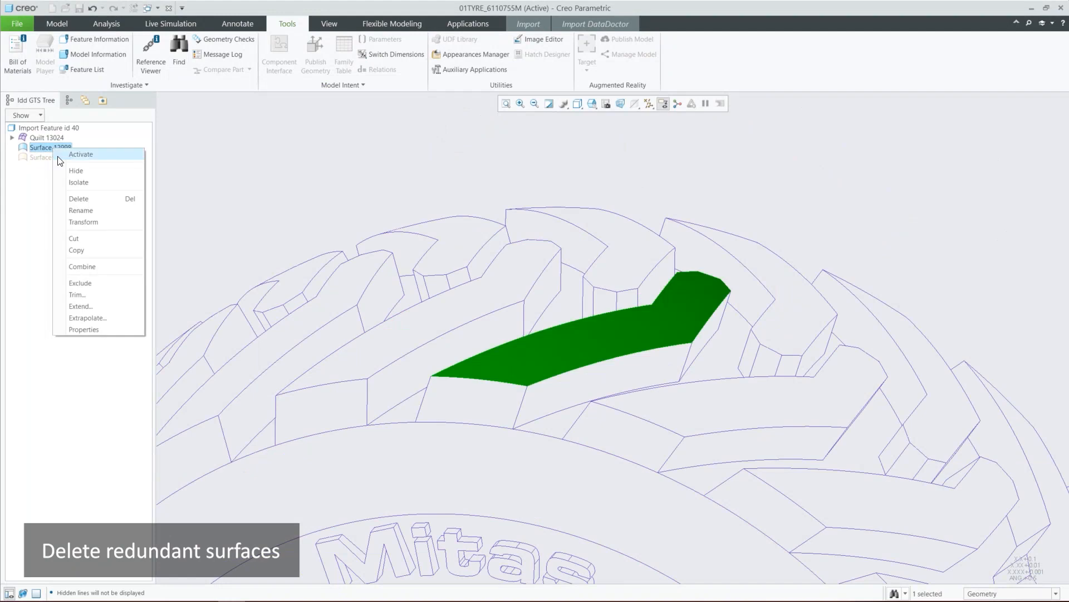
{"action": "left_click", "coordinate": [83, 201]}
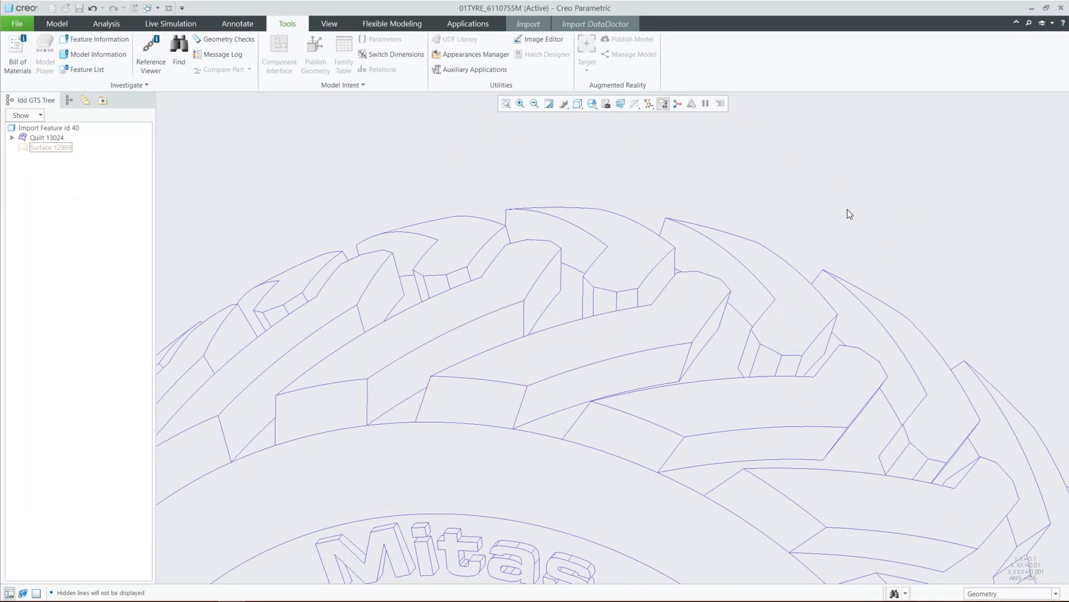
- Isolate Surface 12989 and set the display style to Shading With Edges to examine it
{"action": "left_click", "coordinate": [56, 139]}
{"action": "left_click", "coordinate": [663, 167]}
{"action": "scroll", "coordinate": [663, 167], "scroll_direction": "down", "scroll_amount": 3}
{"action": "scroll", "coordinate": [328, 165], "scroll_direction": "down", "scroll_amount": 4}
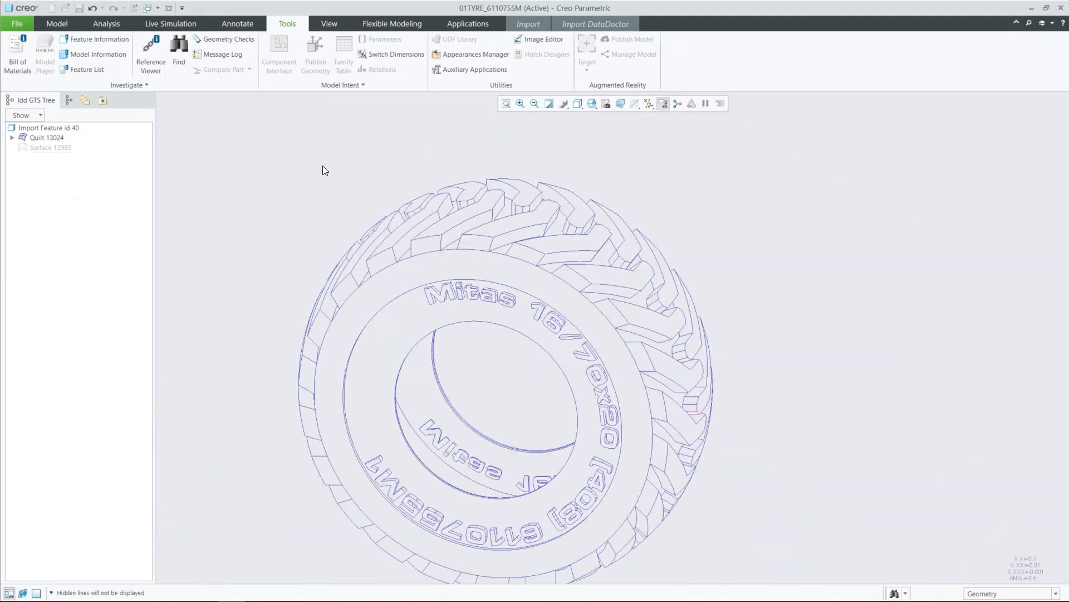
{"action": "left_click", "coordinate": [58, 149]}
{"action": "right_click", "coordinate": [60, 155]}
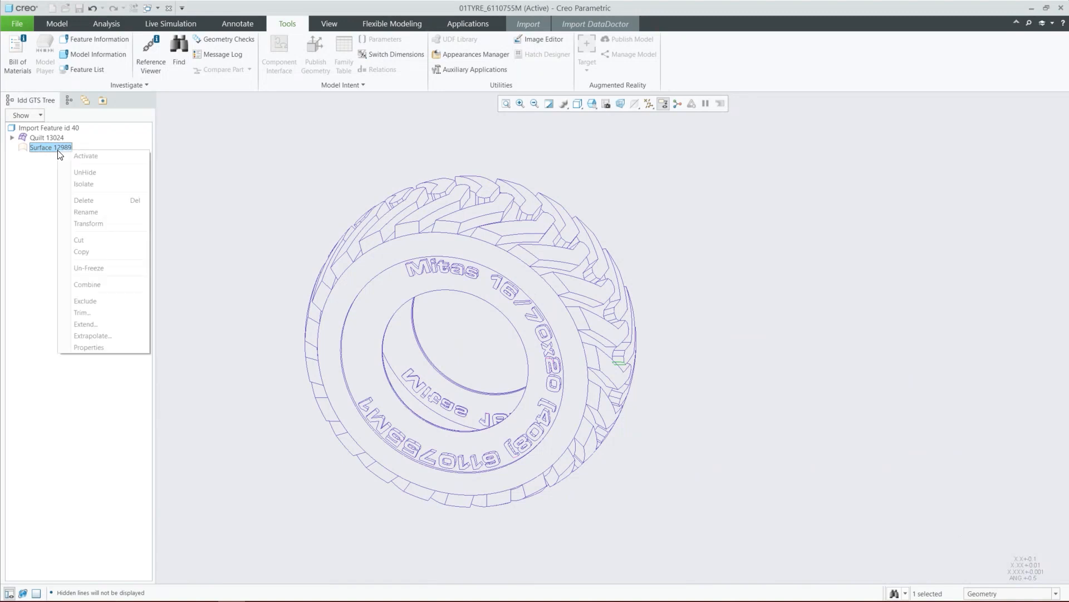
{"action": "left_click", "coordinate": [83, 187]}
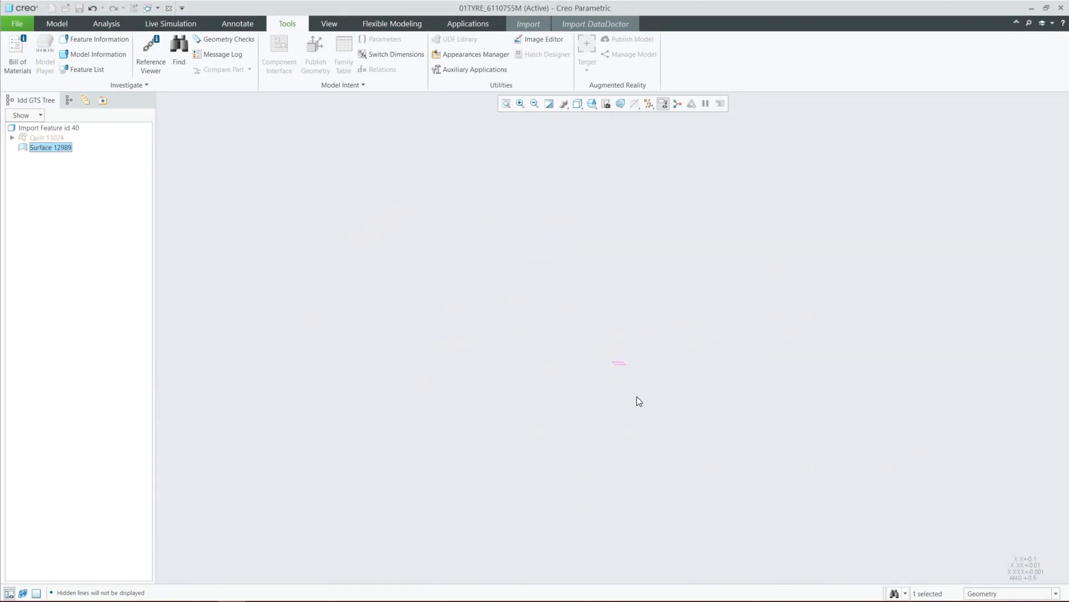
{"action": "key", "text": "ctrl+2"}
{"action": "scroll", "coordinate": [639, 379], "scroll_direction": "up", "scroll_amount": 5}
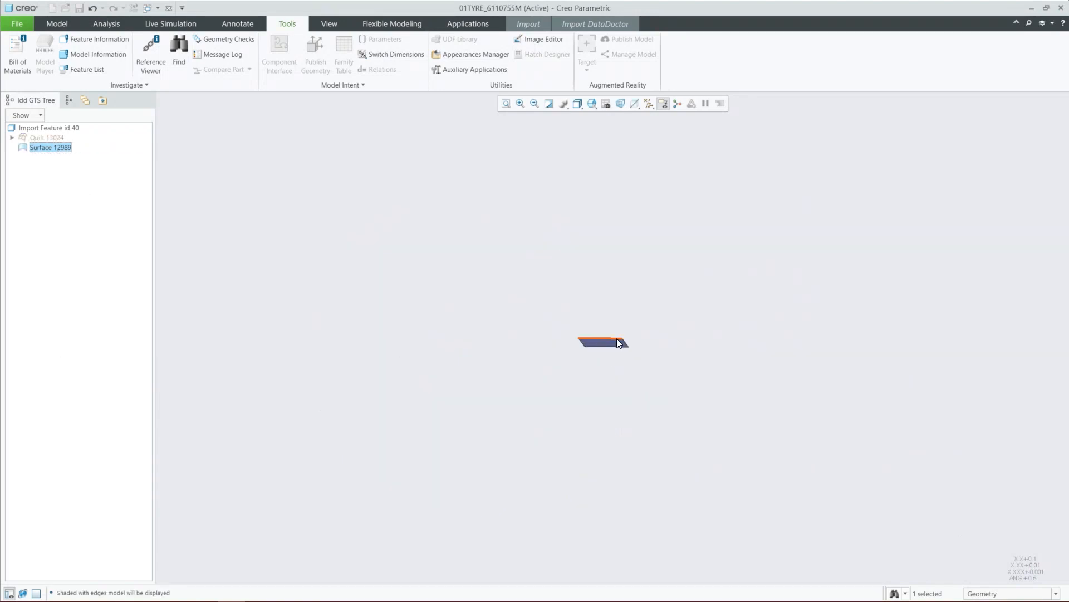
{"action": "scroll", "coordinate": [613, 364], "scroll_direction": "down", "scroll_amount": 4}
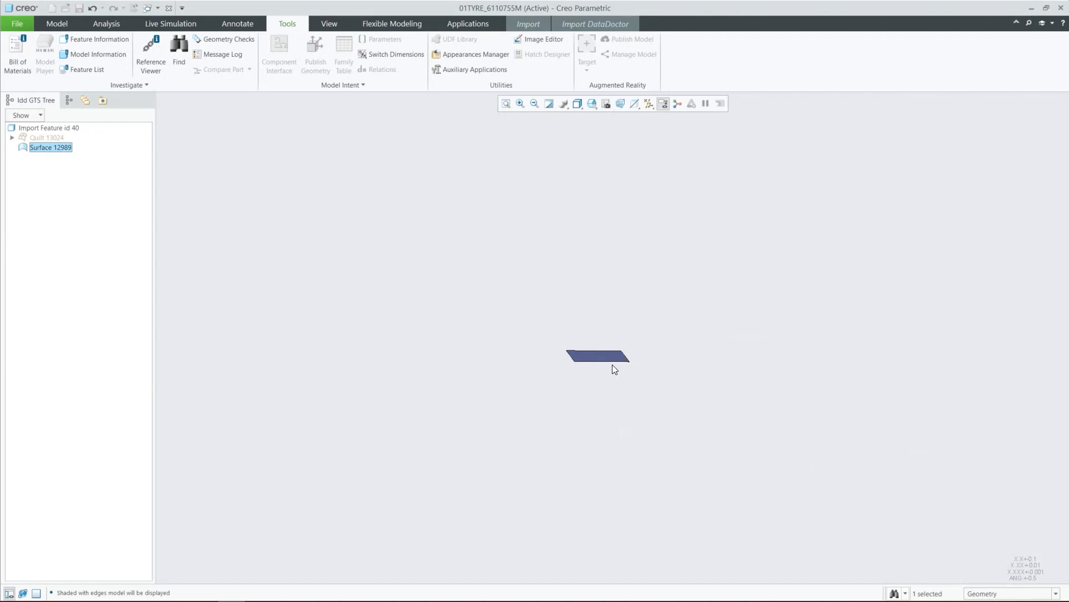
- Unhide Quilt 13024 so it is shown together with Surface 12989
{"action": "left_click", "coordinate": [51, 135]}
{"action": "middle_click_drag", "start_coordinate": [605, 371], "coordinate": [602, 296]}
{"action": "scroll", "coordinate": [596, 384], "scroll_direction": "down", "scroll_amount": 5}
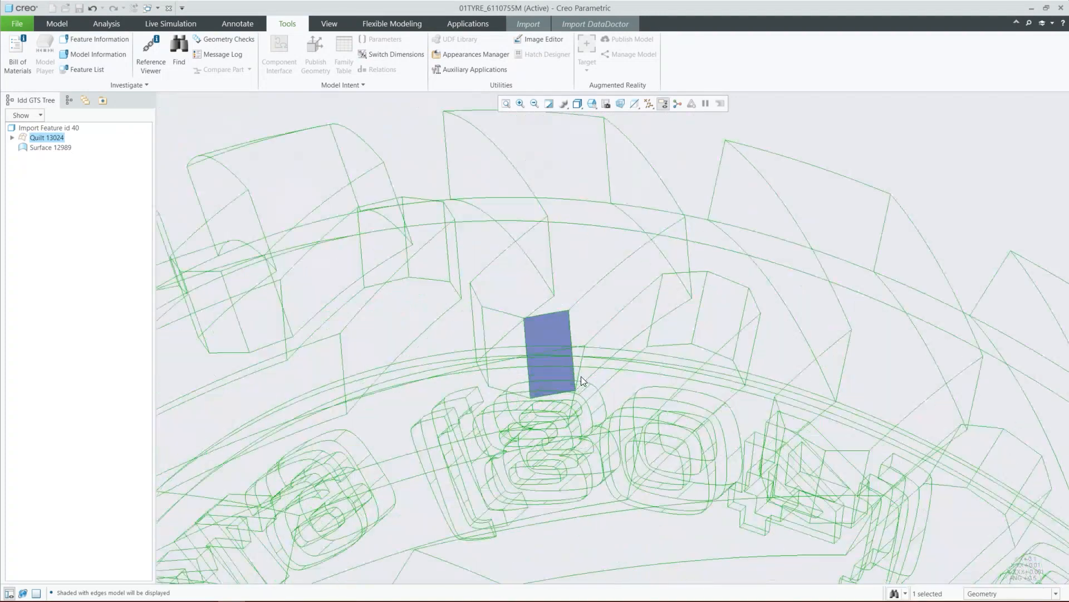
{"action": "right_click", "coordinate": [49, 137]}
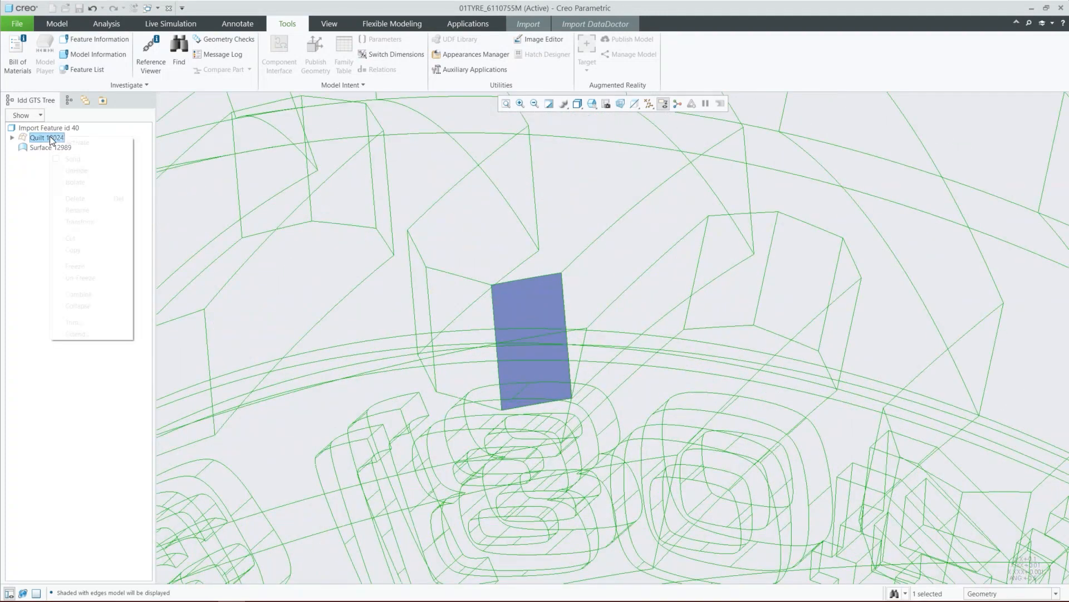
{"action": "left_click", "coordinate": [77, 173]}
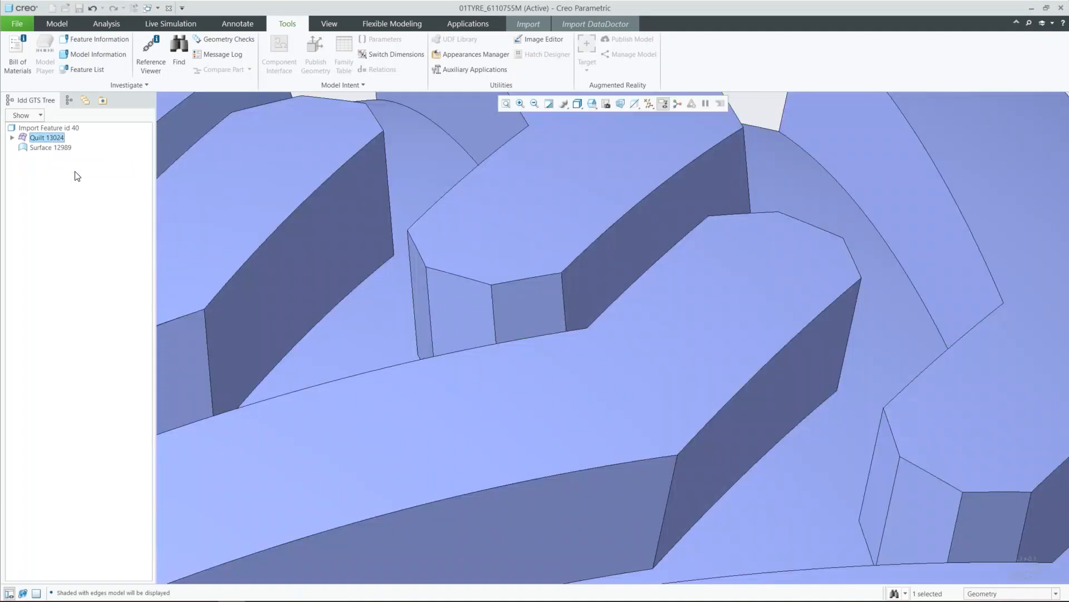
- Hide Surface 12989 and examine the quilt's tread block at that location for a missing face
{"action": "right_click", "coordinate": [50, 148]}
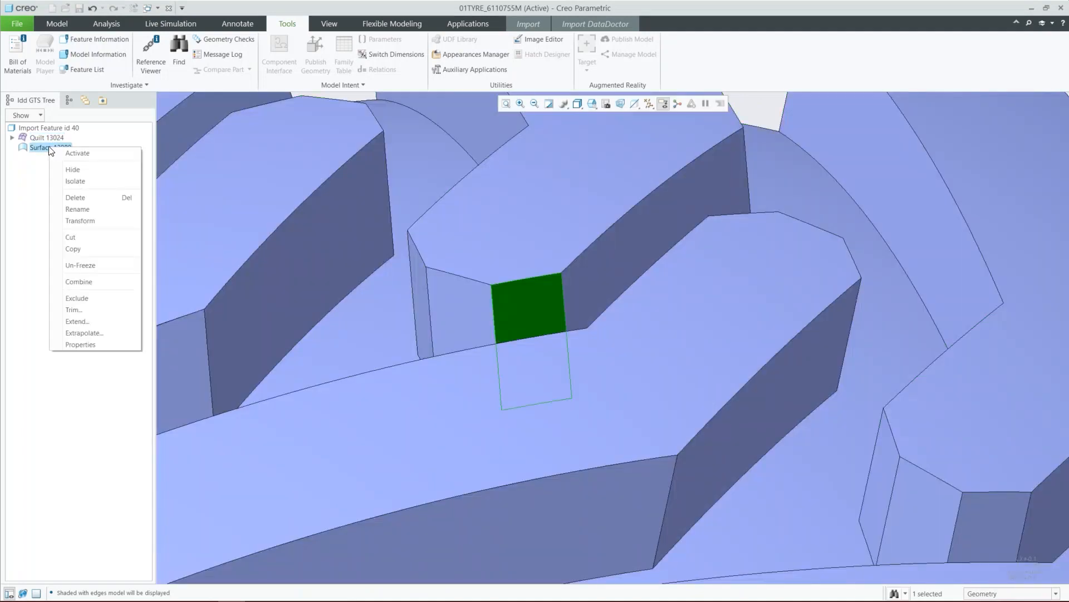
{"action": "left_click", "coordinate": [78, 170]}
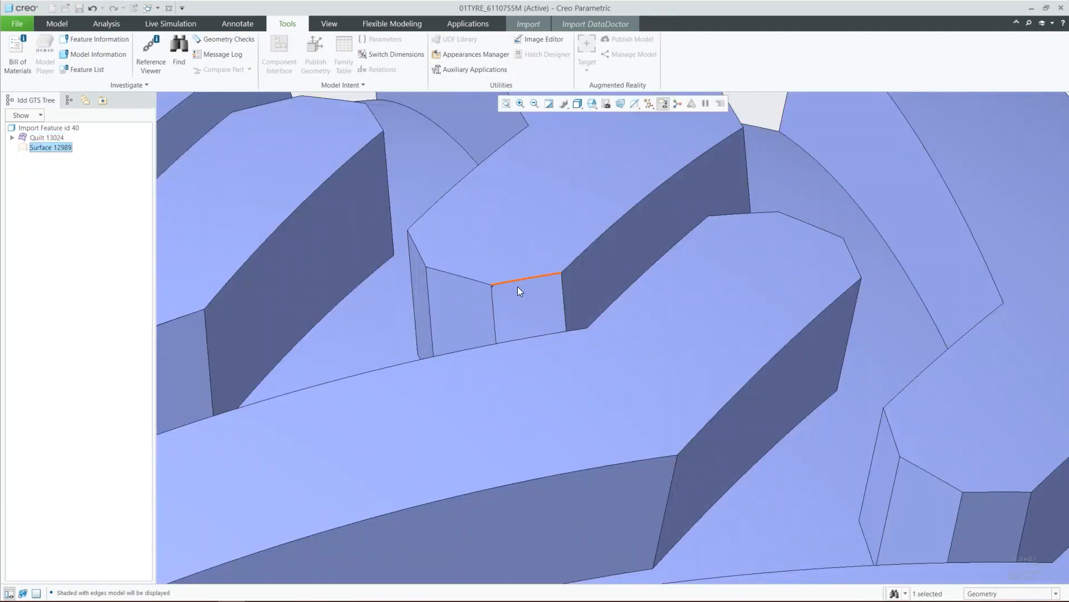
{"action": "scroll", "coordinate": [518, 289], "scroll_direction": "down", "scroll_amount": 5}
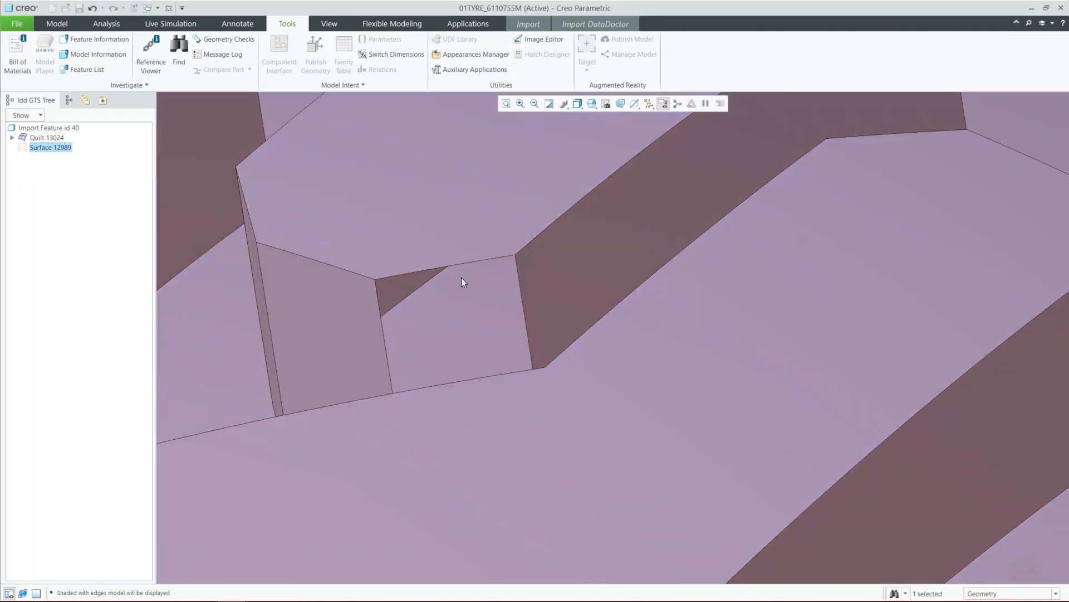
{"action": "key", "text": "ctrl"}
{"action": "key", "text": "ctrl"}
{"action": "key", "text": "ctrl"}
- Unhide Surface 12989 and highlight it on the tread block
{"action": "double_click", "coordinate": [53, 149]}
{"action": "right_click", "coordinate": [53, 146]}
{"action": "left_click", "coordinate": [45, 146]}
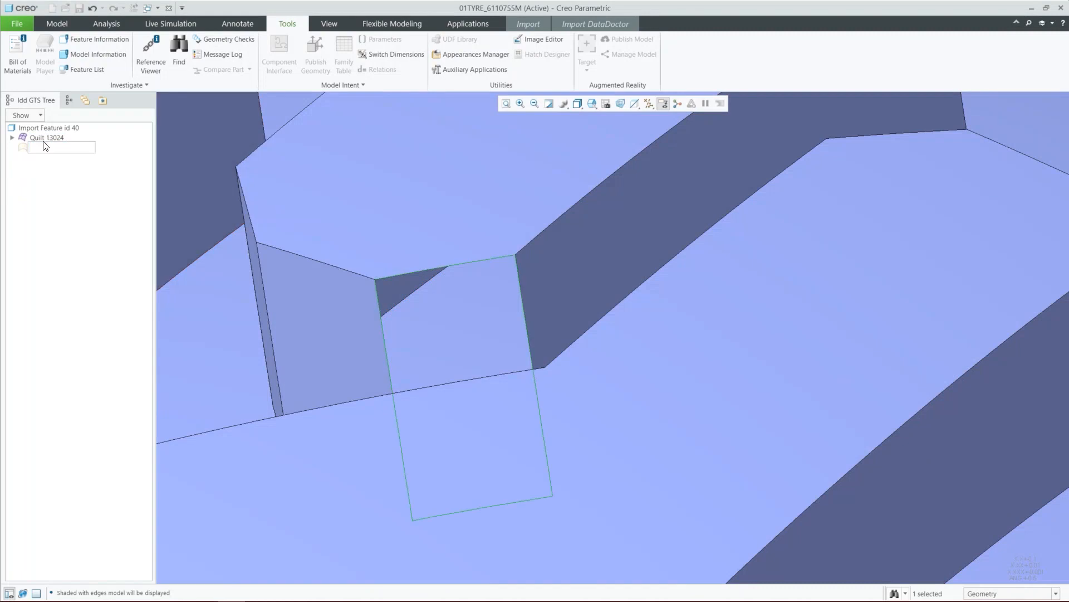
{"action": "key", "text": "Escape"}
{"action": "right_click", "coordinate": [45, 147]}
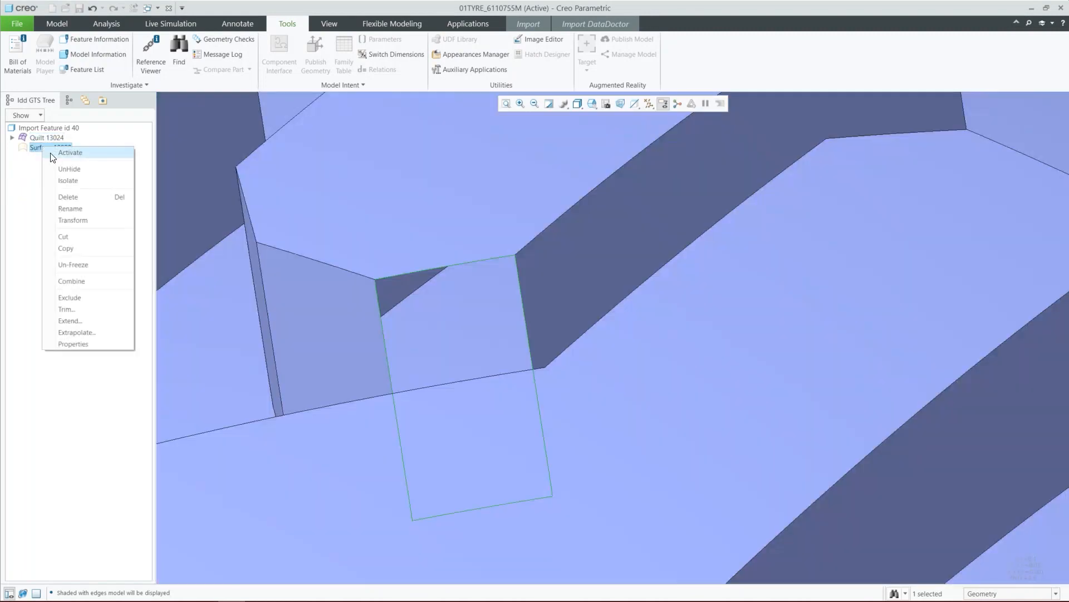
{"action": "left_click", "coordinate": [61, 169]}
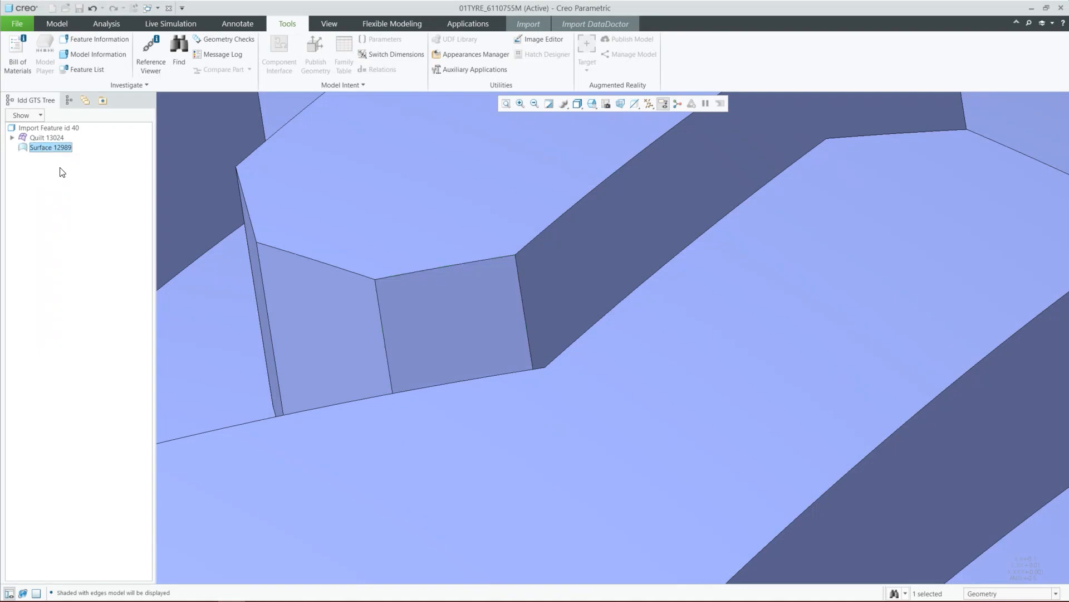
{"action": "left_click", "coordinate": [462, 321]}
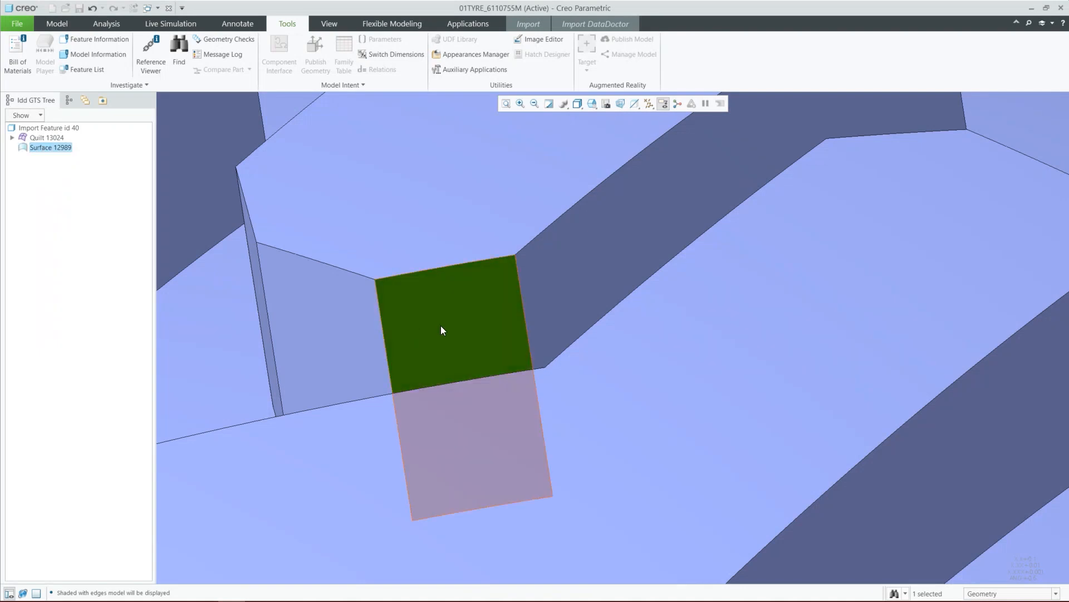
- Set the display style to No Hidden and inspect the edge colours around Surface 12989 on the tread block
{"action": "key", "text": "ctrl+4"}
{"action": "scroll", "coordinate": [440, 326], "scroll_direction": "down", "scroll_amount": 5}
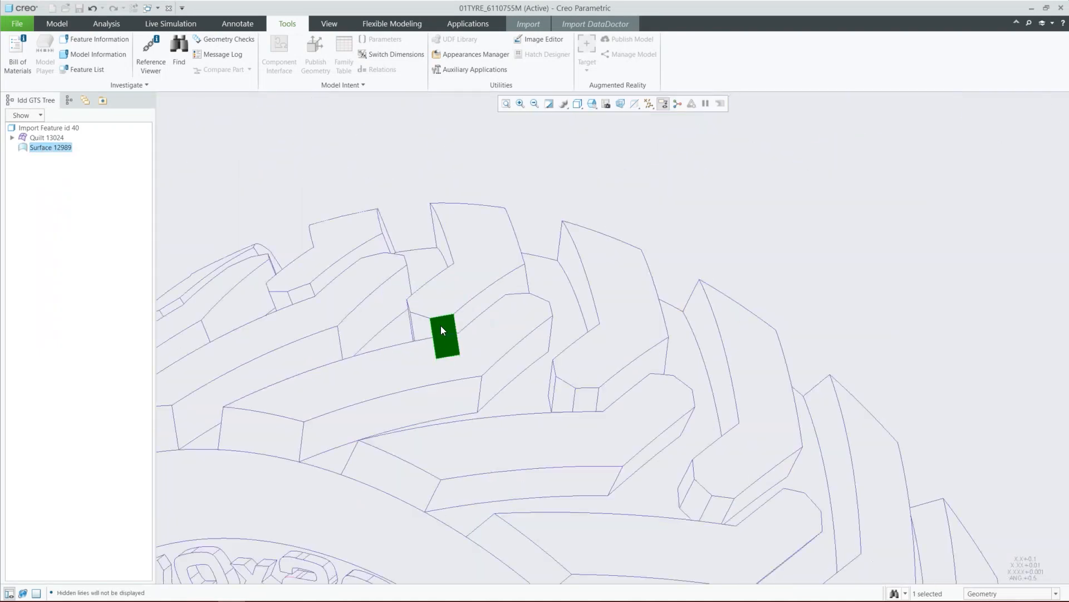
{"action": "scroll", "coordinate": [442, 326], "scroll_direction": "down", "scroll_amount": 2}
{"action": "left_click", "coordinate": [494, 200]}
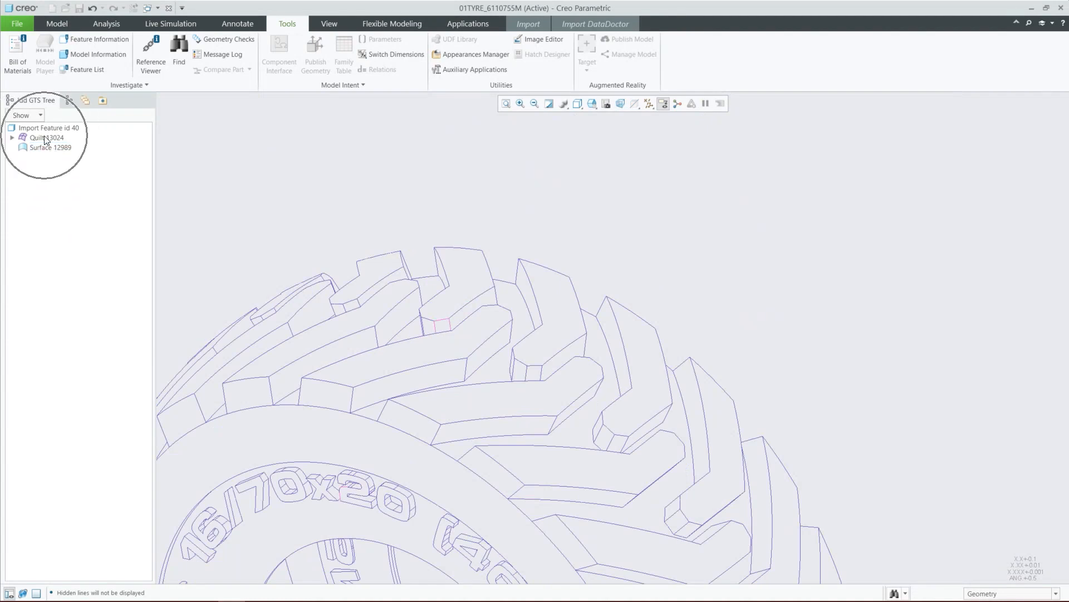
{"action": "scroll", "coordinate": [429, 350], "scroll_direction": "up", "scroll_amount": 5}
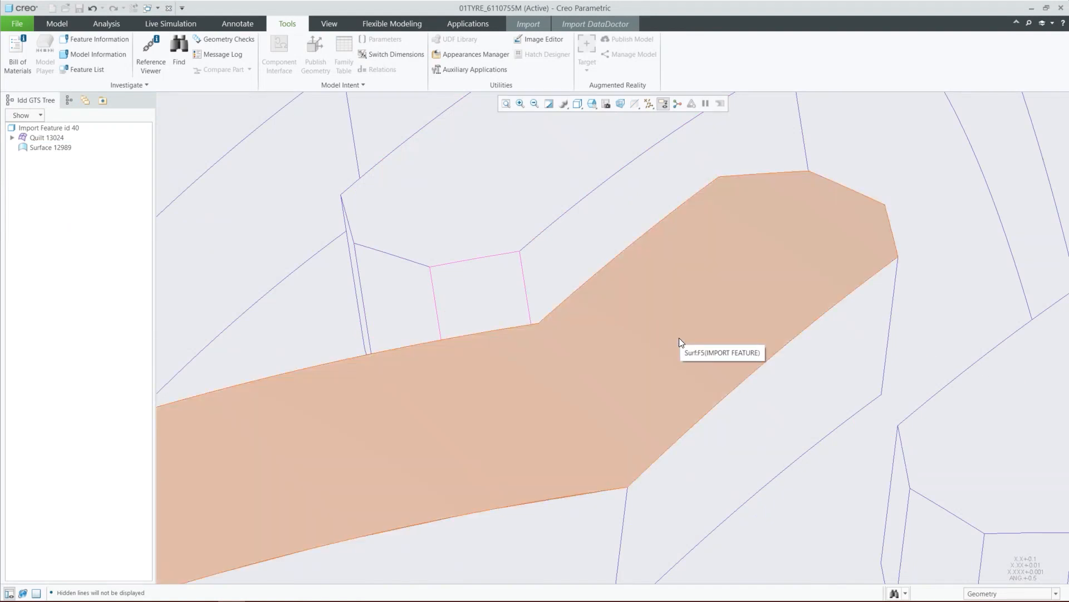
{"action": "scroll", "coordinate": [679, 337], "scroll_direction": "up", "scroll_amount": 6}
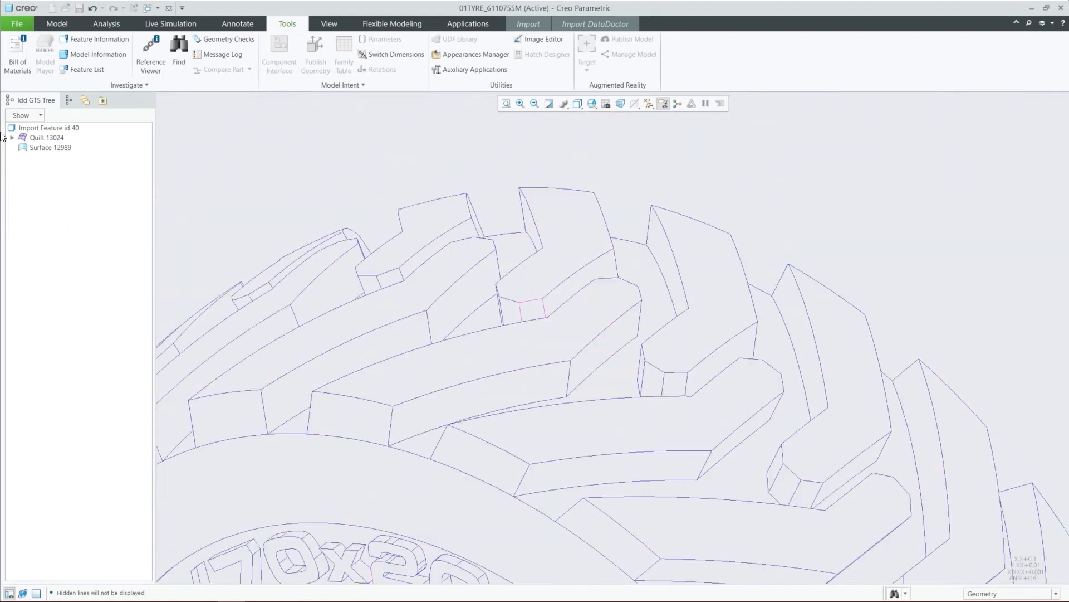
- Move Surface 12989 ahead of Quilt 13024 in the GTS tree and expand the quilt's surface list
{"action": "left_click", "coordinate": [26, 150]}
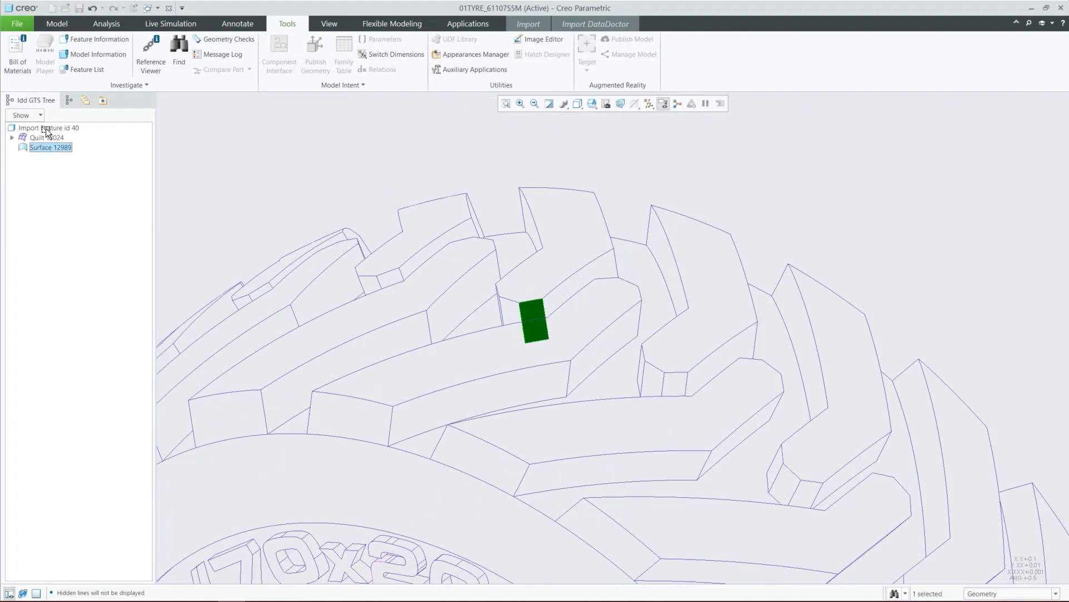
{"action": "left_click_drag", "start_coordinate": [47, 126], "coordinate": [48, 129]}
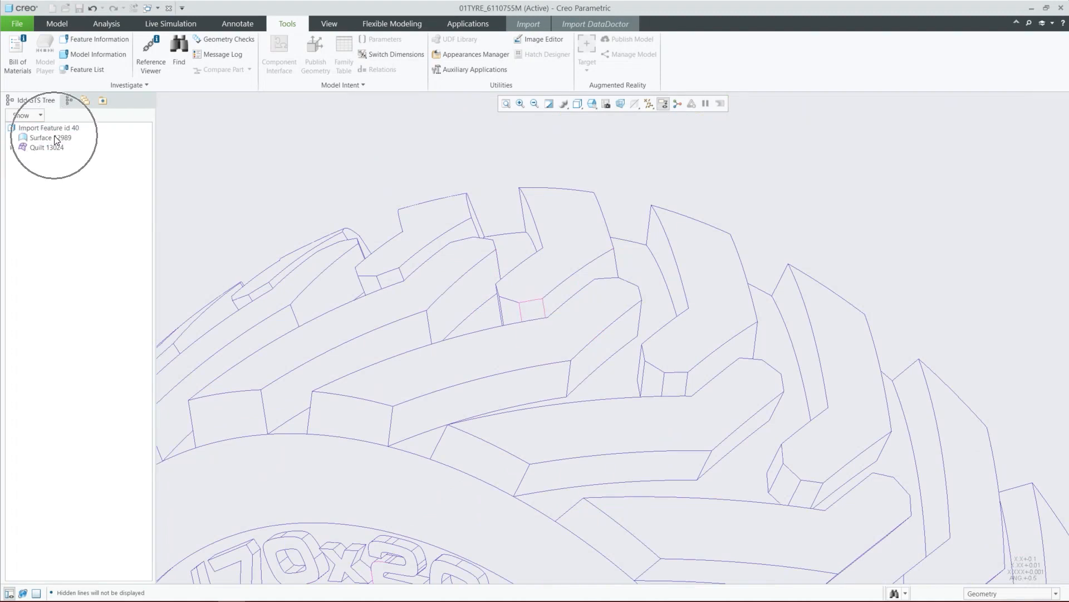
{"action": "left_click", "coordinate": [12, 148]}
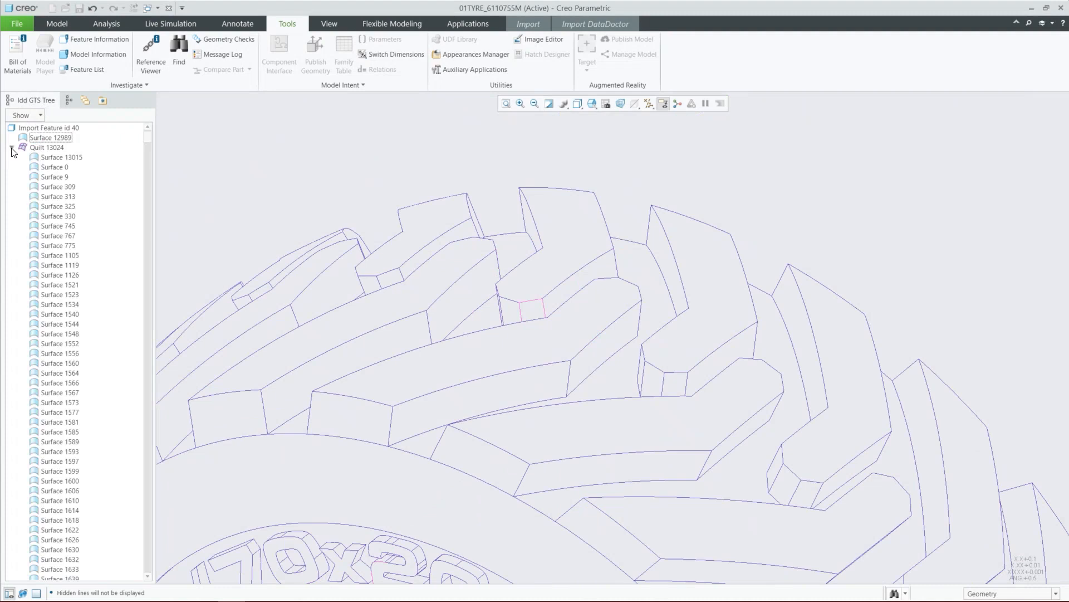
{"action": "left_click", "coordinate": [53, 140]}
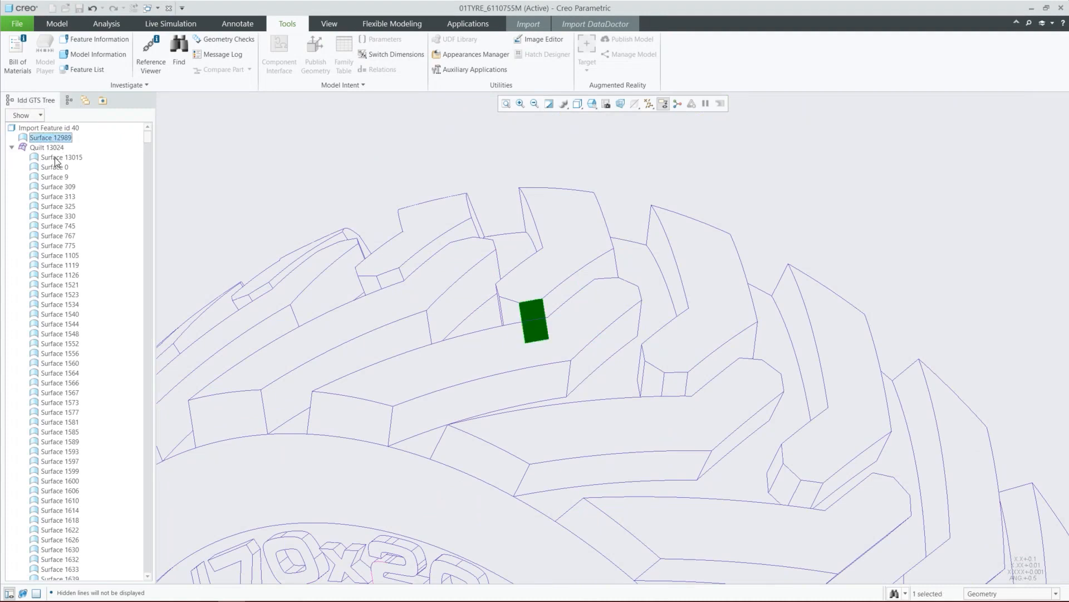
{"action": "left_click", "coordinate": [243, 166]}
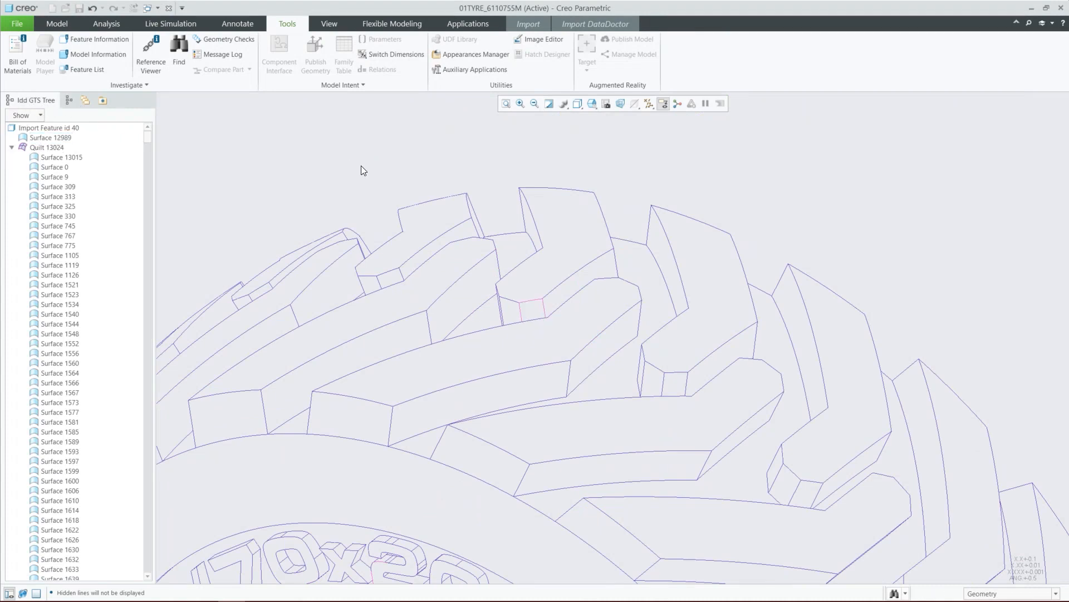
- Inspect the open edges around Surface 12989 and move the surface into Quilt 13024 to merge it
{"action": "scroll", "coordinate": [586, 314], "scroll_direction": "up", "scroll_amount": 10}
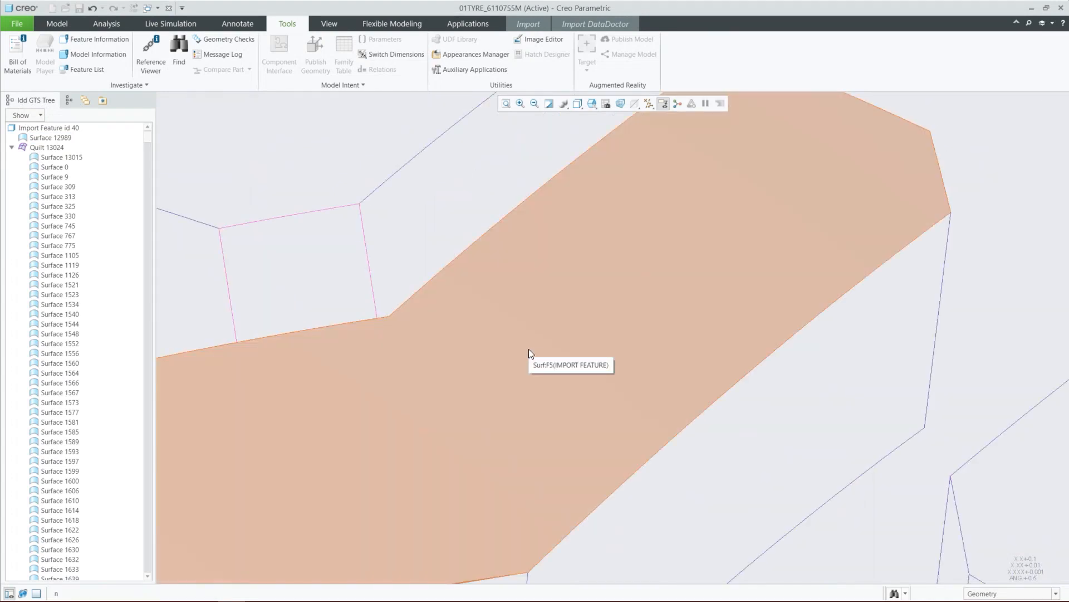
{"action": "key", "text": "h"}
{"action": "key", "text": "ctrl"}
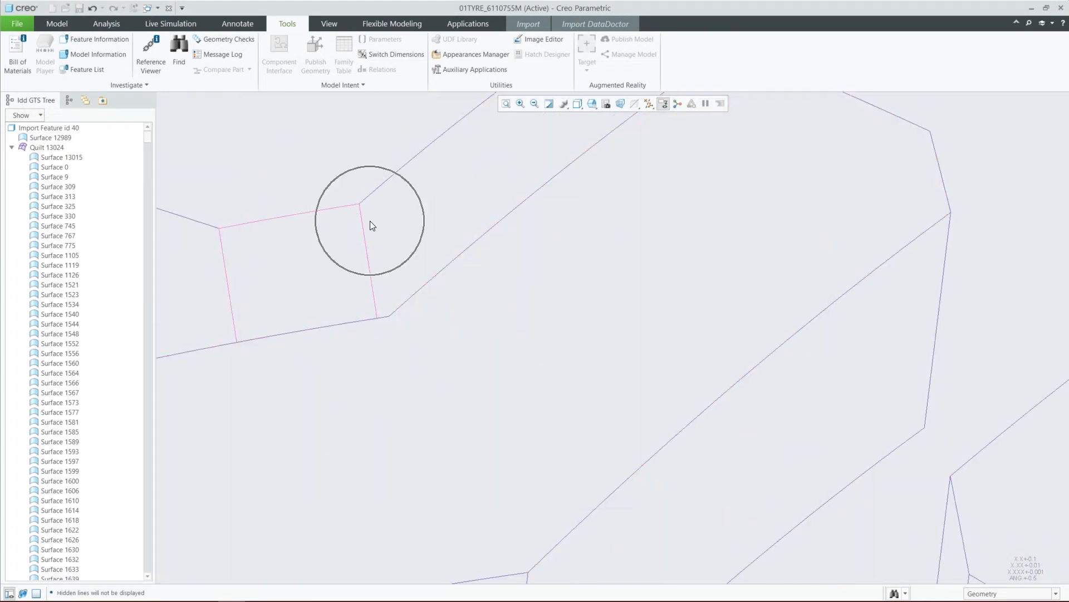
{"action": "key", "text": "ctrl"}
{"action": "key", "text": "ctrl"}
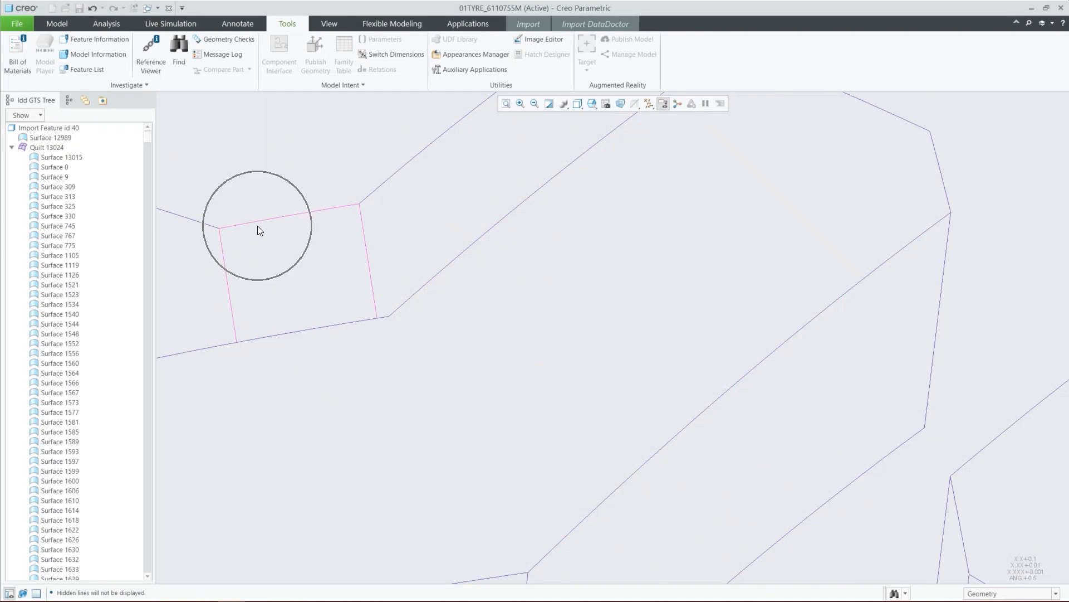
{"action": "left_click", "coordinate": [41, 137]}
{"action": "key", "text": "ctrl"}
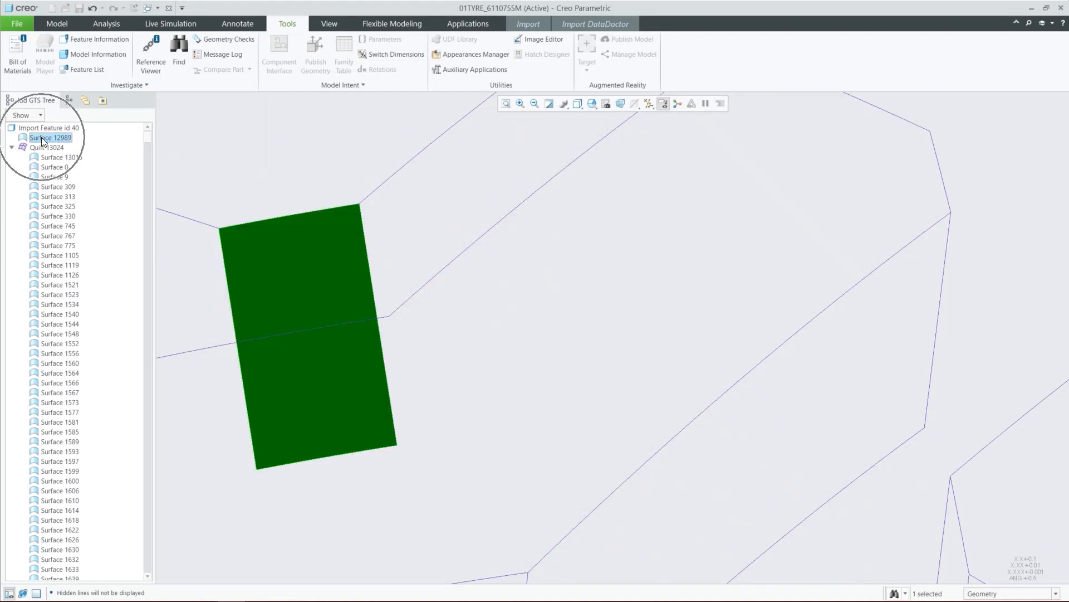
{"action": "left_click_drag", "start_coordinate": [42, 149], "coordinate": [41, 150]}
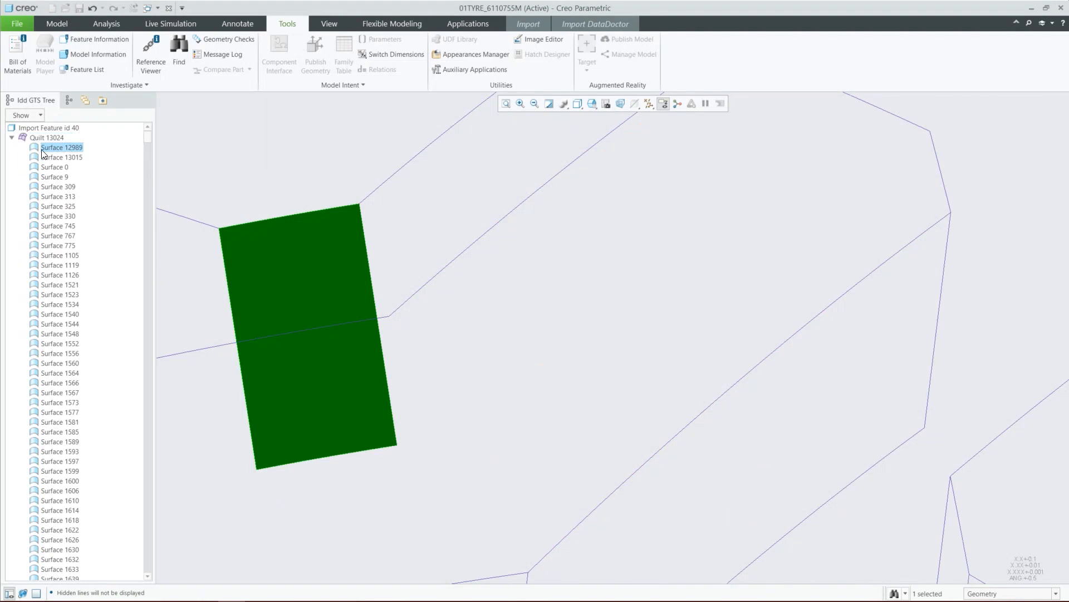
- Highlight the faces adjoining Surface 12989 and examine the tread block's edges to verify the merge
{"action": "left_click", "coordinate": [269, 195]}
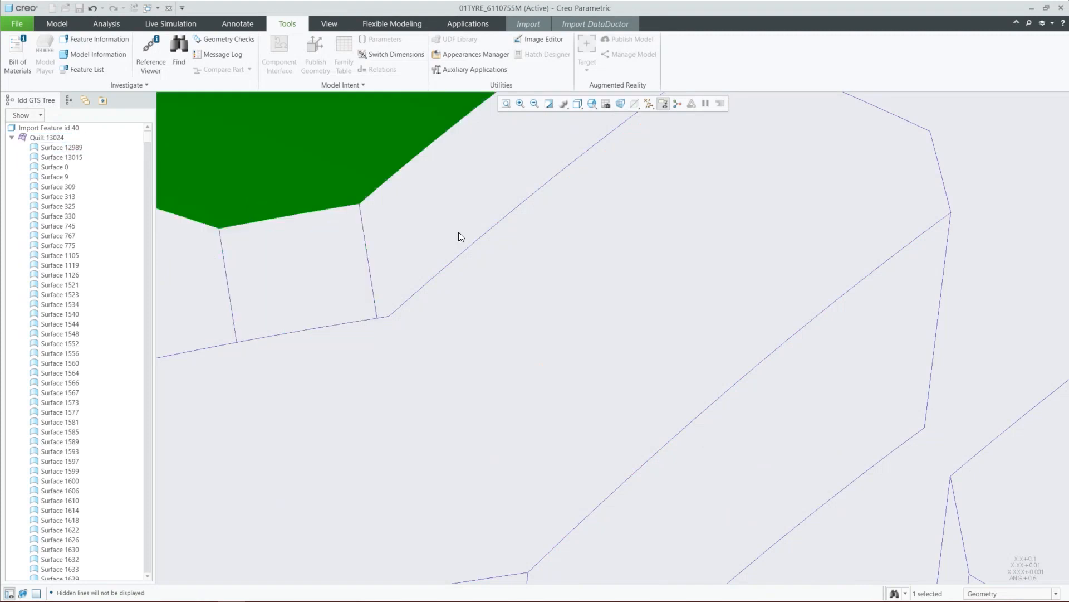
{"action": "left_click", "coordinate": [964, 333]}
{"action": "scroll", "coordinate": [554, 370], "scroll_direction": "up", "scroll_amount": 6}
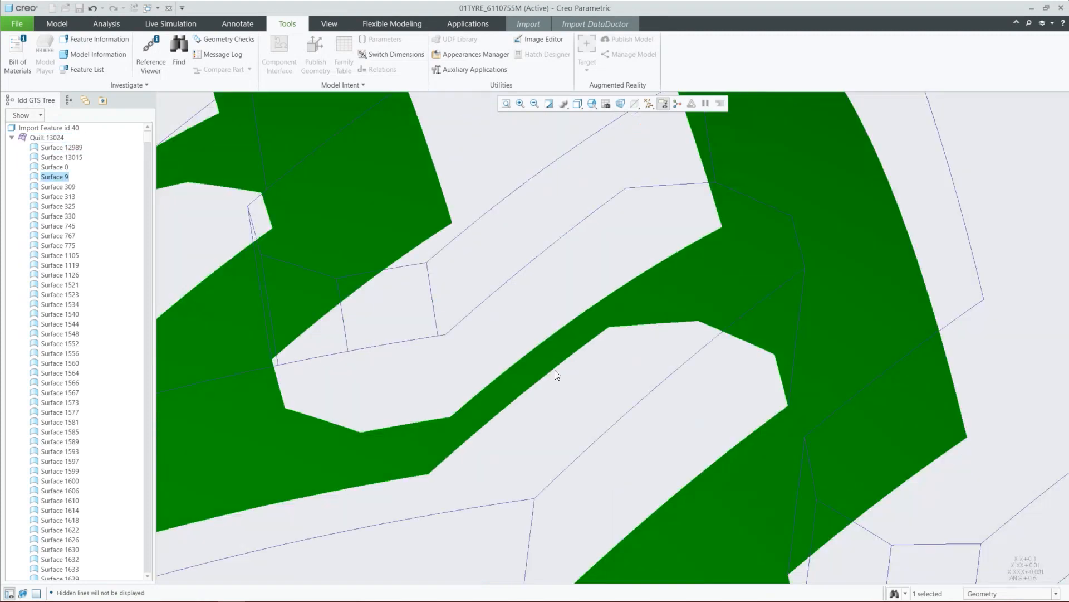
{"action": "left_click", "coordinate": [834, 183]}
{"action": "scroll", "coordinate": [493, 349], "scroll_direction": "down", "scroll_amount": 5}
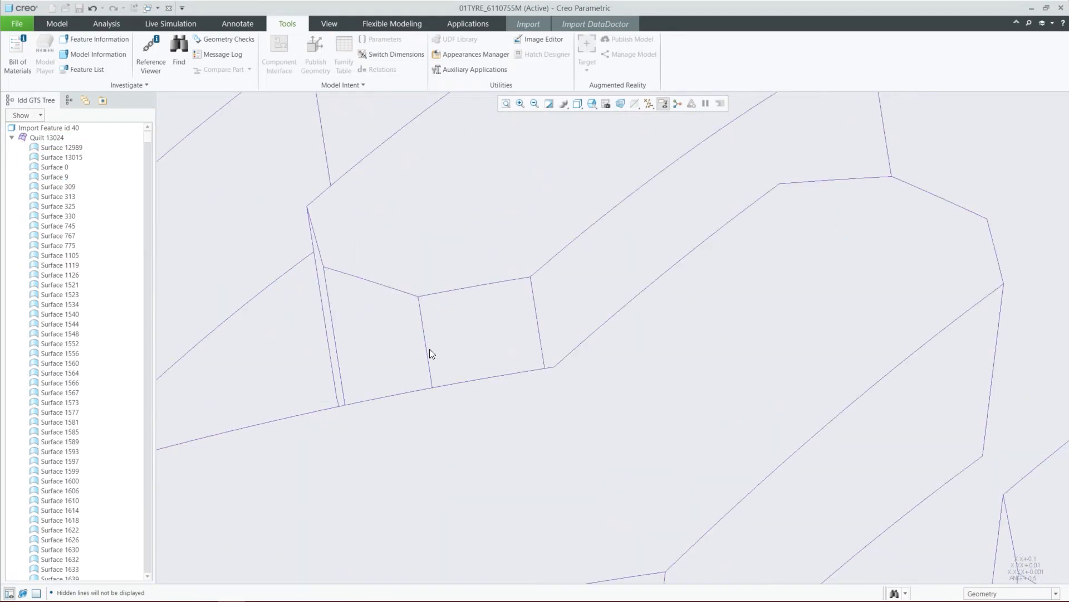
{"action": "scroll", "coordinate": [429, 349], "scroll_direction": "up", "scroll_amount": 8}
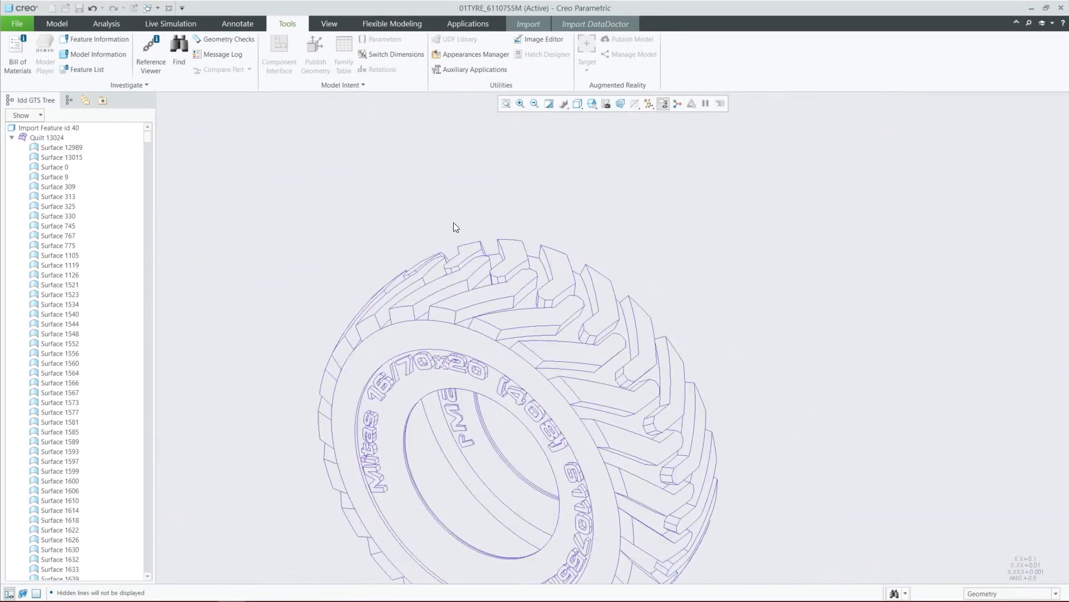
- Collapse Quilt 13024 in the GTS tree and highlight the whole quilt to review the tyre
{"action": "left_click", "coordinate": [12, 137]}
{"action": "left_click", "coordinate": [47, 137]}
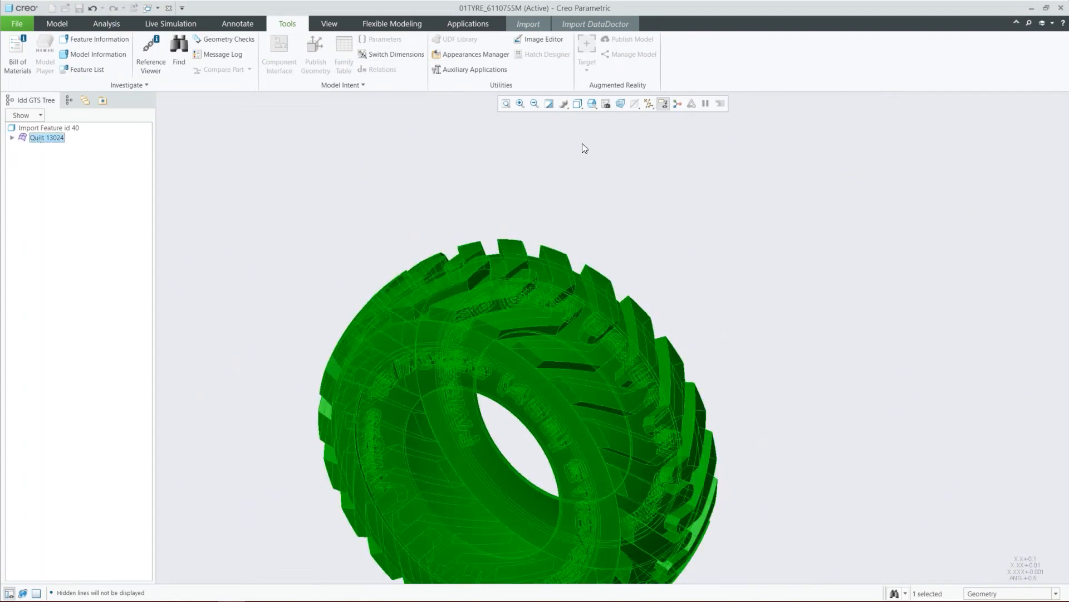
{"action": "scroll", "coordinate": [584, 148], "scroll_direction": "up", "scroll_amount": 4}
{"action": "left_click", "coordinate": [633, 189]}
- Find the remaining One-Sided edges, select all of them, and inspect their locations on the tyre
{"action": "left_click", "coordinate": [595, 24]}
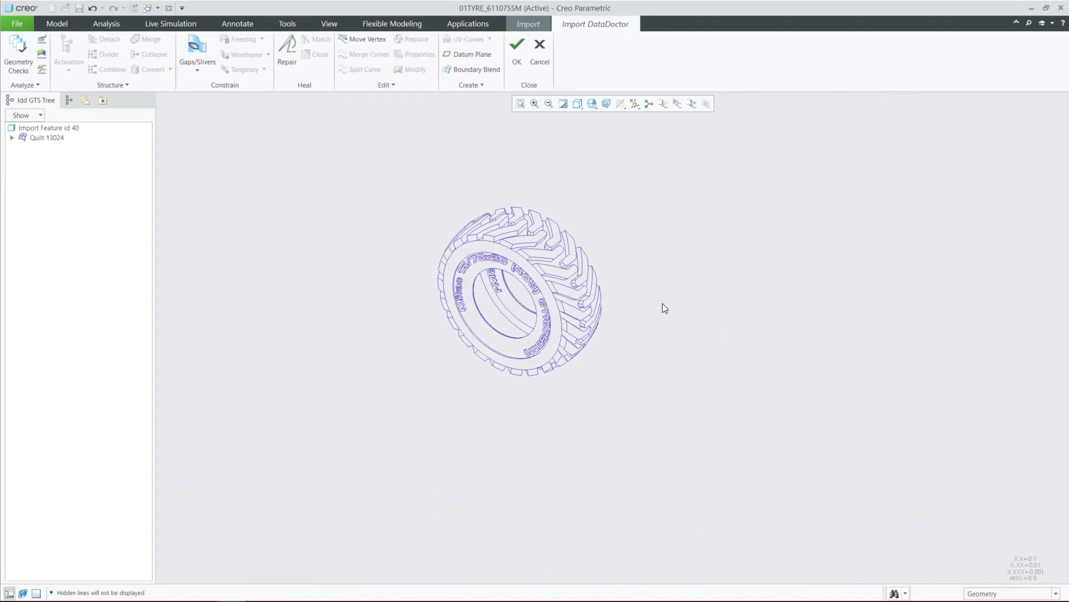
{"action": "key", "text": "ctrl"}
{"action": "key", "text": "ctrl"}
{"action": "key", "text": "ctrl"}
{"action": "key", "text": "ctrl"}
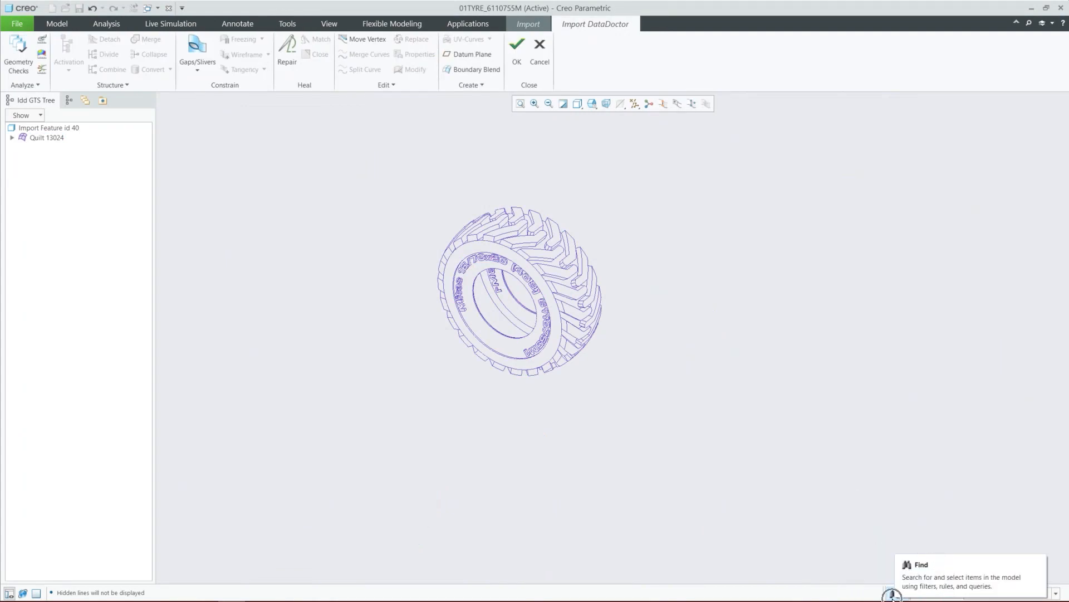
{"action": "key", "text": "ctrl+f"}
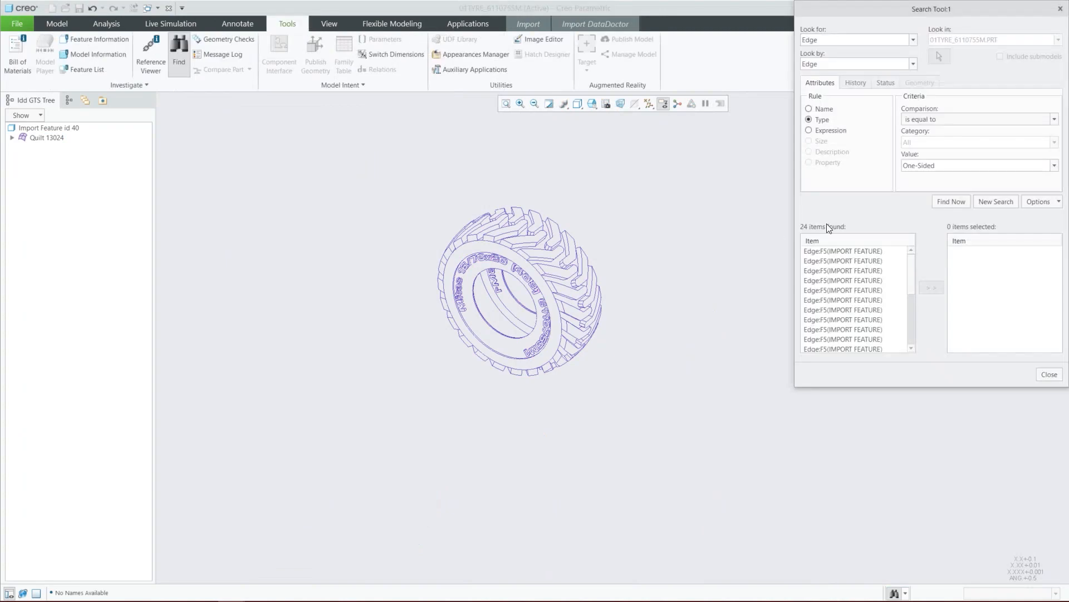
{"action": "left_click", "coordinate": [819, 290]}
{"action": "key", "text": "ctrl+a"}
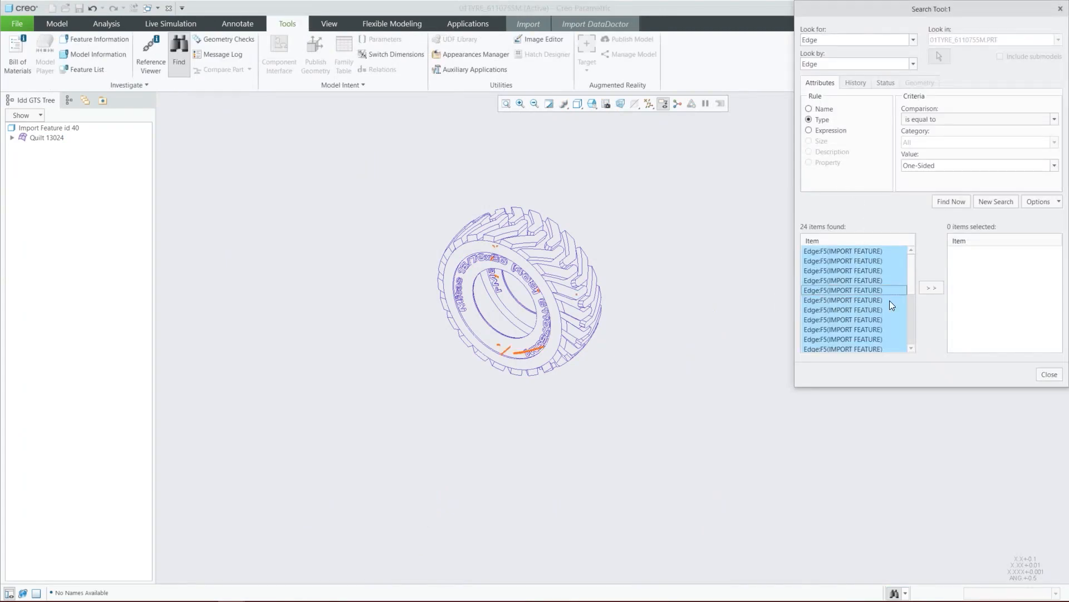
{"action": "left_click", "coordinate": [932, 288]}
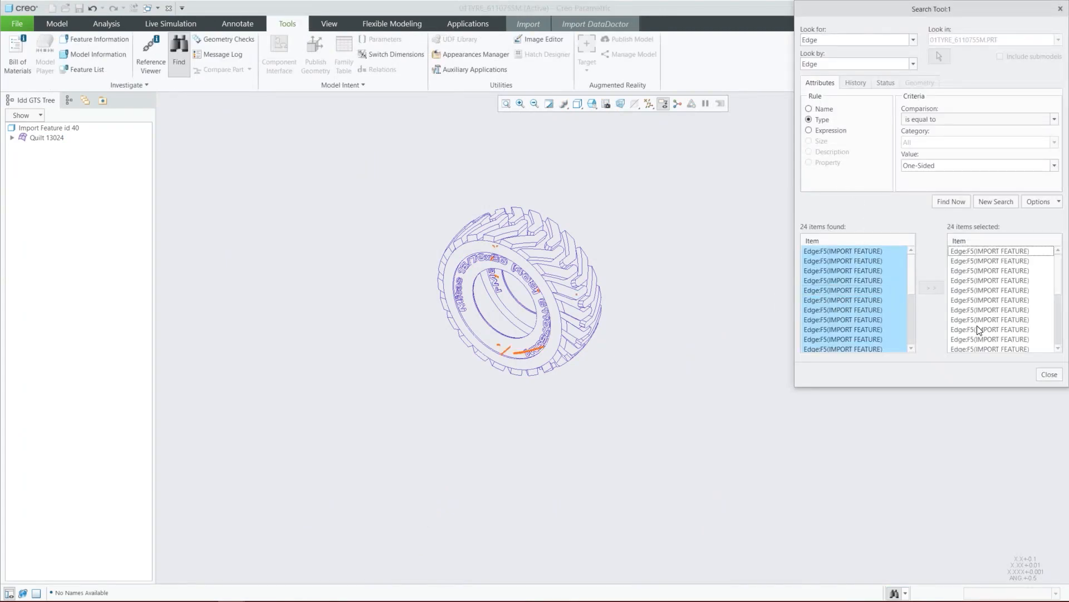
{"action": "left_click", "coordinate": [1048, 375]}
{"action": "scroll", "coordinate": [495, 268], "scroll_direction": "up", "scroll_amount": 5}
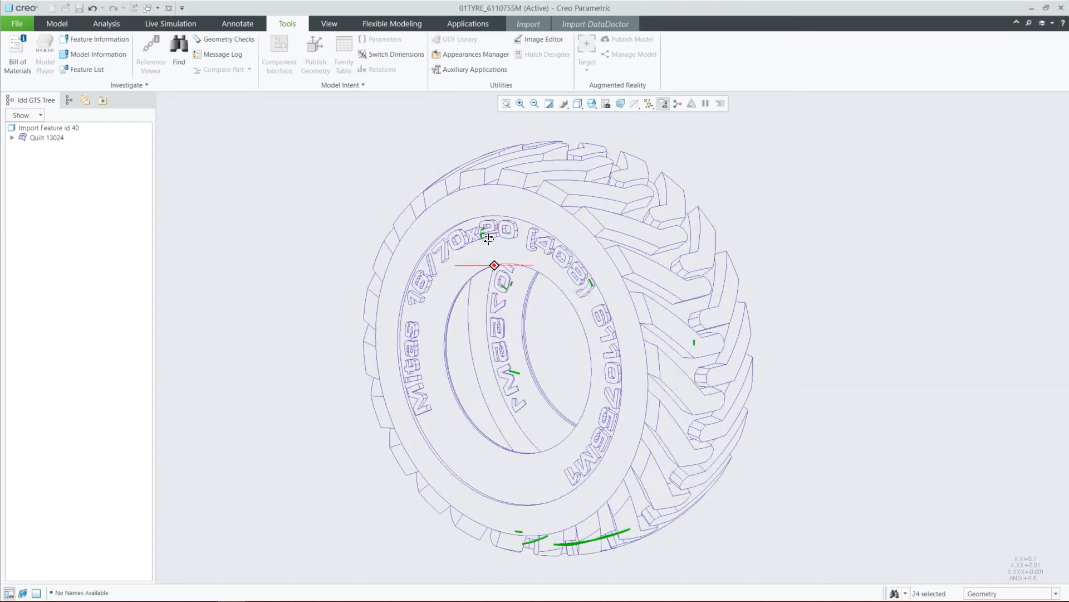
- Examine the selected One-Sided edges on the tread blocks in shaded-with-edges display
{"action": "scroll", "coordinate": [490, 239], "scroll_direction": "down", "scroll_amount": 3}
{"action": "key", "text": "ctrl+2"}
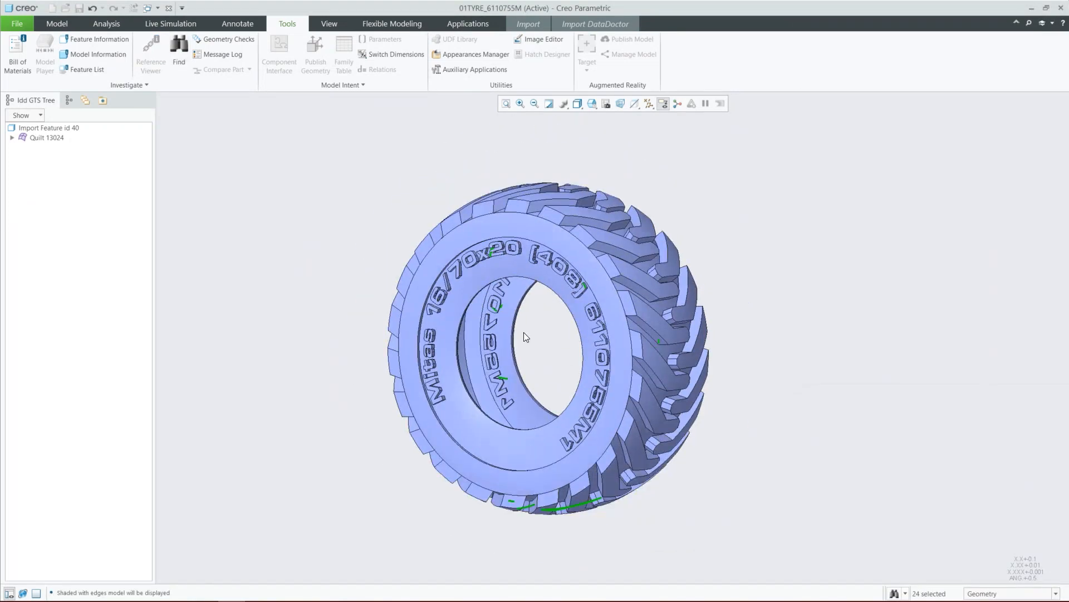
{"action": "scroll", "coordinate": [560, 463], "scroll_direction": "up", "scroll_amount": 3}
{"action": "middle_click_drag", "start_coordinate": [547, 301], "coordinate": [544, 287]}
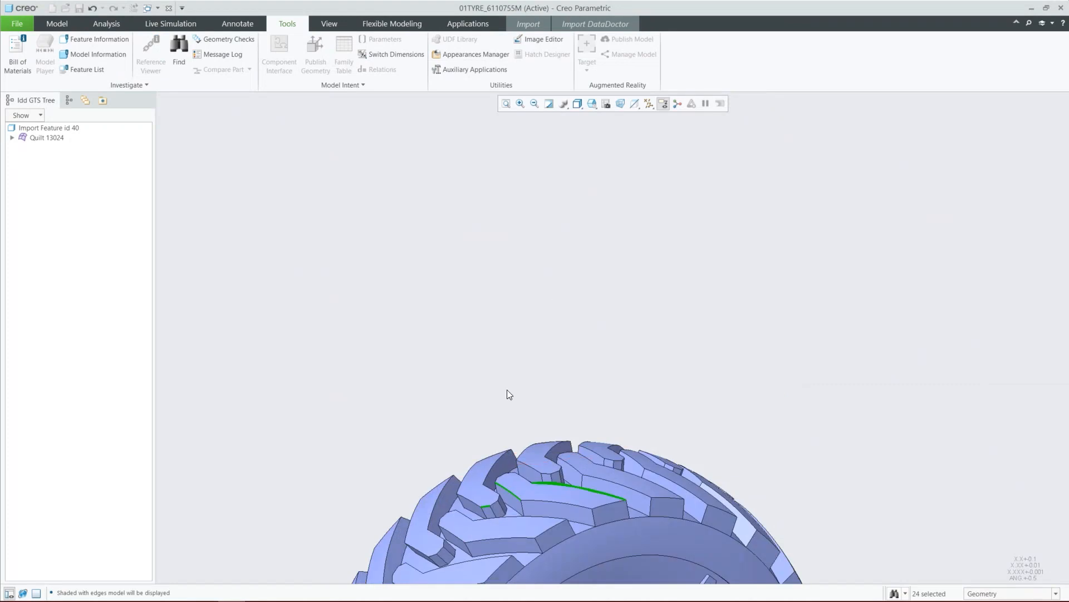
{"action": "scroll", "coordinate": [513, 356], "scroll_direction": "up", "scroll_amount": 3}
{"action": "scroll", "coordinate": [496, 404], "scroll_direction": "down", "scroll_amount": 6}
{"action": "scroll", "coordinate": [373, 379], "scroll_direction": "down", "scroll_amount": 4}
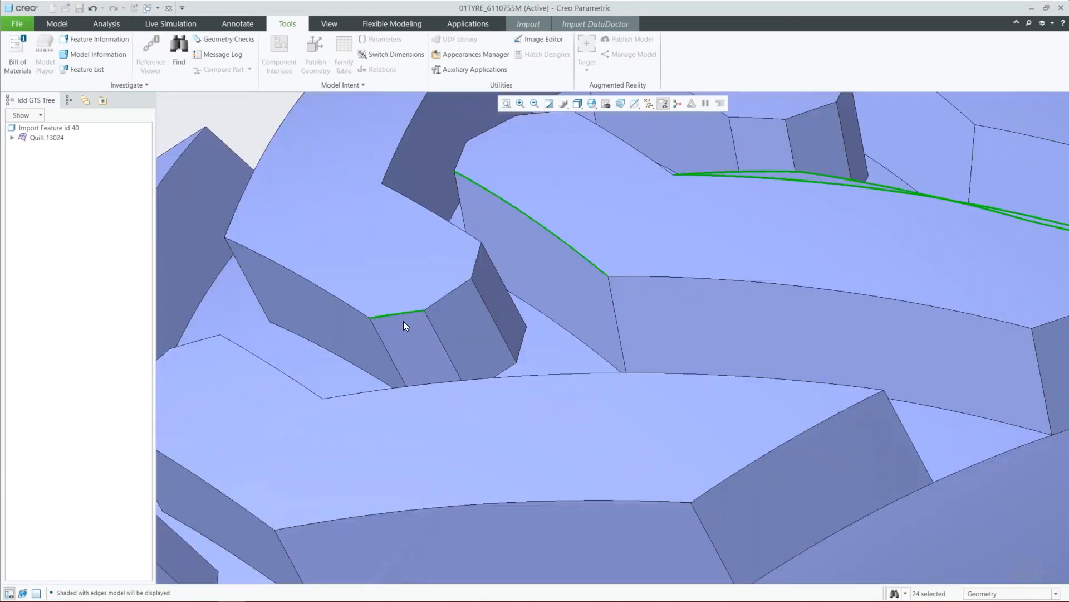
{"action": "scroll", "coordinate": [480, 365], "scroll_direction": "up", "scroll_amount": 2}
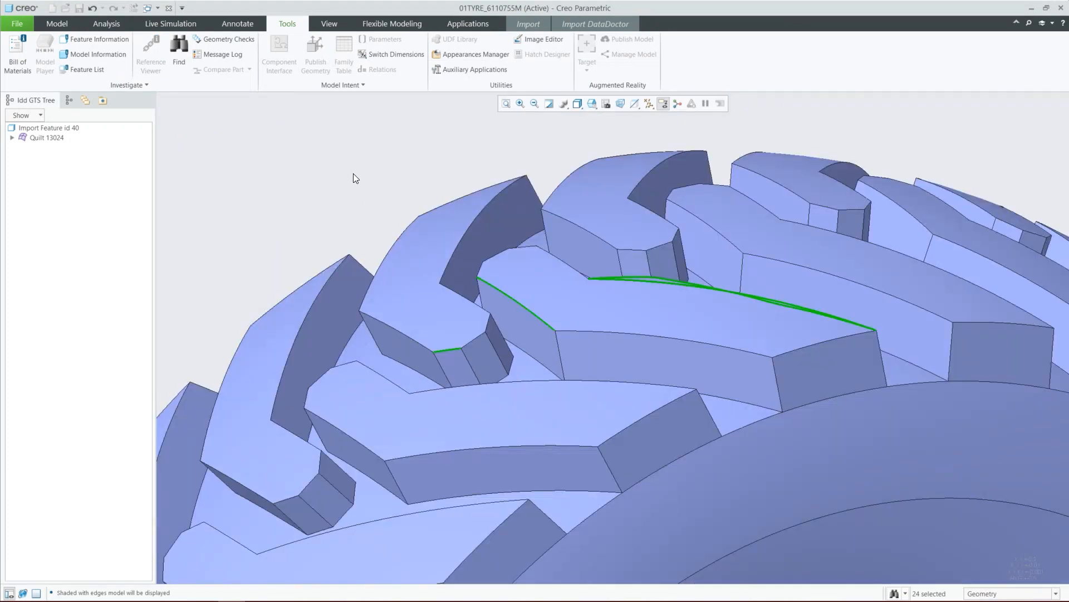
- Display the tyre without hidden lines and clear the selection of One-Sided edges
{"action": "key", "text": "ctrl+4"}
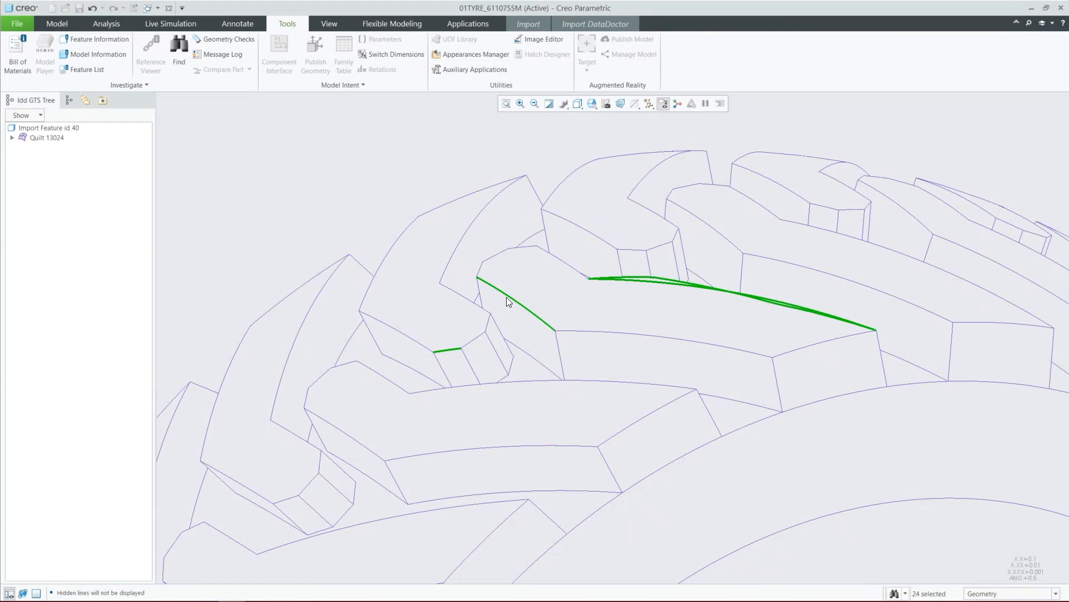
{"action": "left_click", "coordinate": [350, 209]}
{"action": "left_click", "coordinate": [533, 311]}
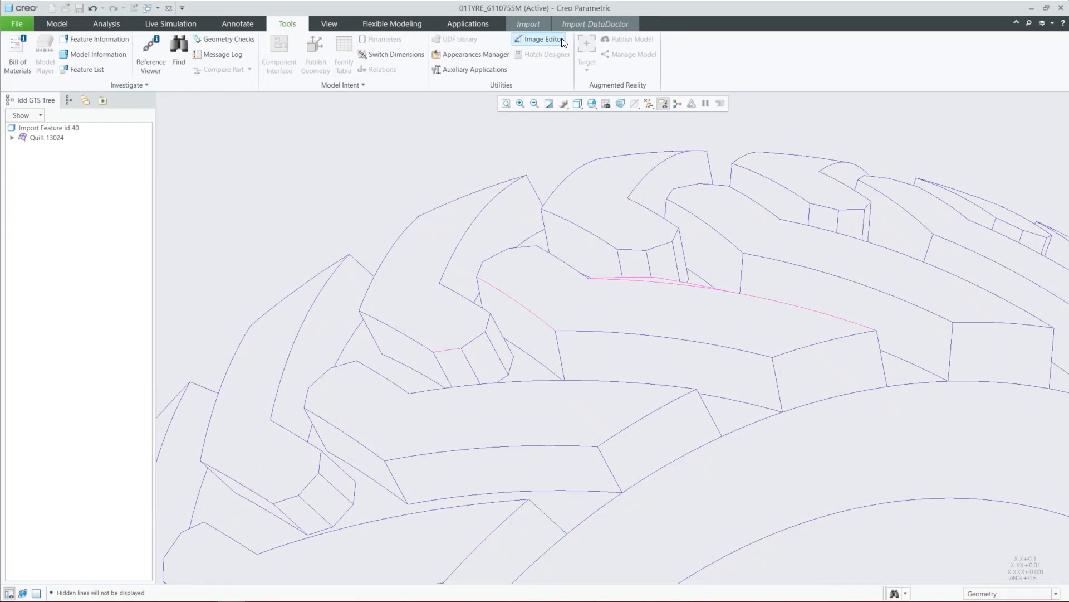
- Run Repair on the imported geometry in Import DataDoctor, displaying the new surfaces, and check the tread block edges
{"action": "left_click", "coordinate": [578, 25]}
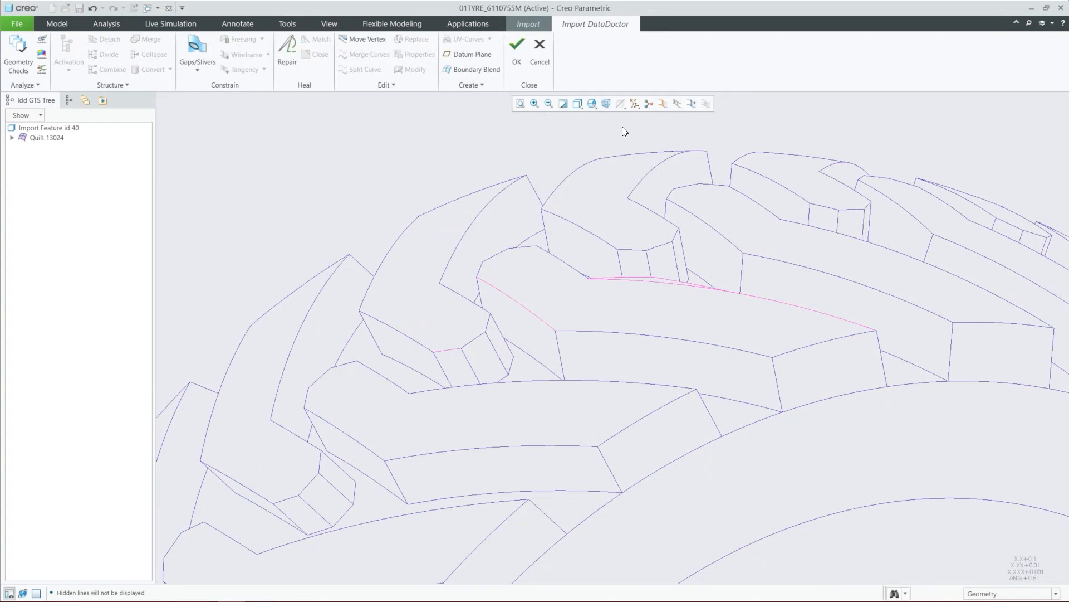
{"action": "left_click", "coordinate": [605, 33]}
{"action": "left_click", "coordinate": [53, 162]}
{"action": "left_click", "coordinate": [54, 161]}
{"action": "left_click", "coordinate": [45, 142]}
{"action": "left_click", "coordinate": [290, 65]}
{"action": "left_click", "coordinate": [277, 62]}
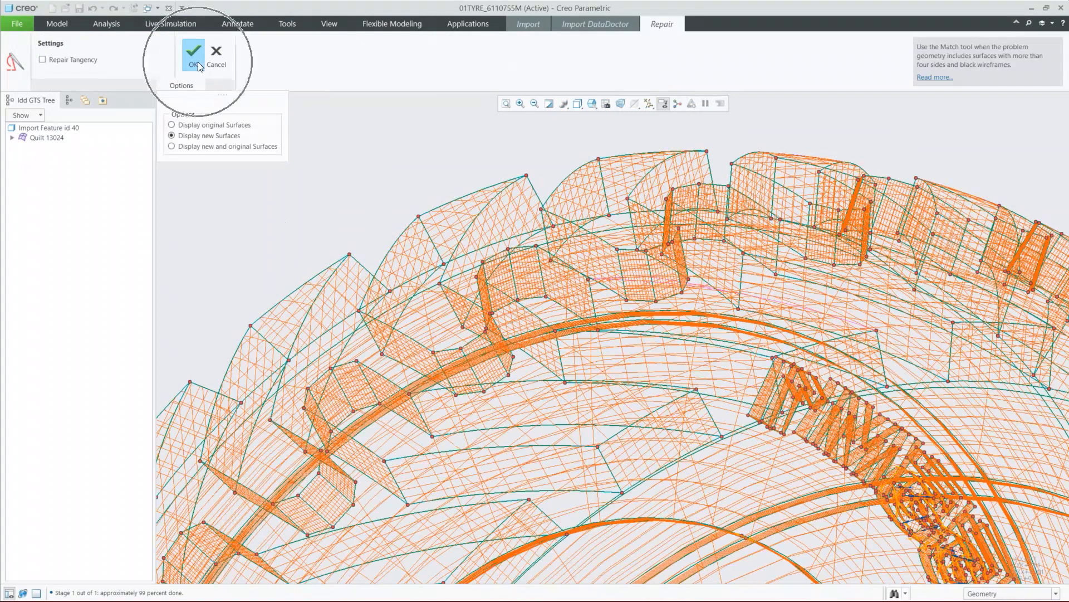
{"action": "left_click", "coordinate": [198, 62]}
{"action": "left_click", "coordinate": [453, 347]}
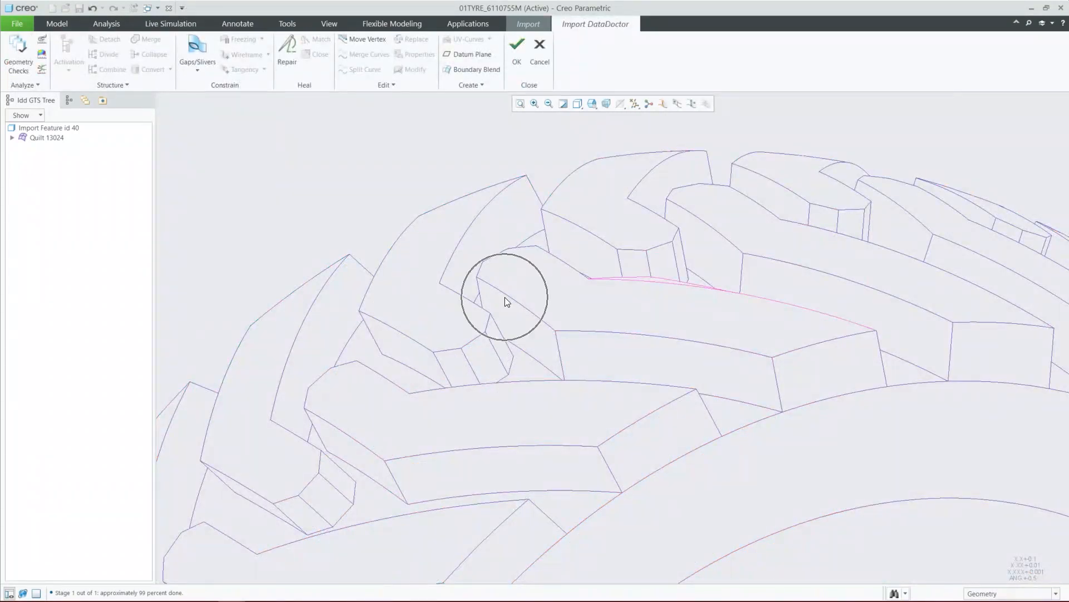
{"action": "left_click", "coordinate": [444, 370]}
- Find the One-Sided edges left after the repair, select them all, and locate them on the tyre's tread
{"action": "key", "text": "ctrl+f"}
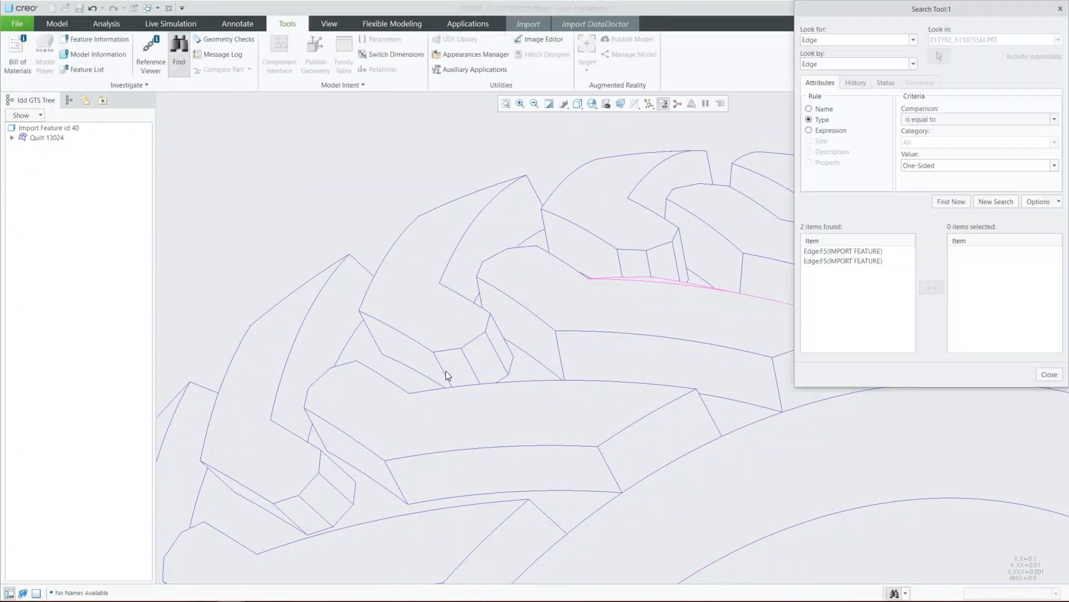
{"action": "left_click", "coordinate": [835, 258]}
{"action": "left_click", "coordinate": [808, 263]}
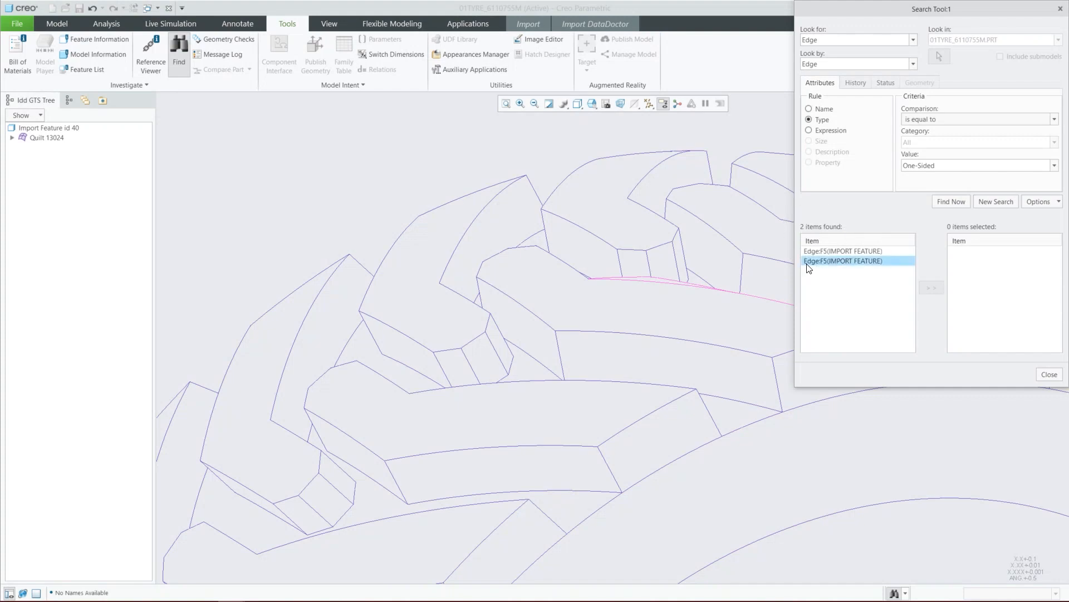
{"action": "key", "text": "ctrl+a"}
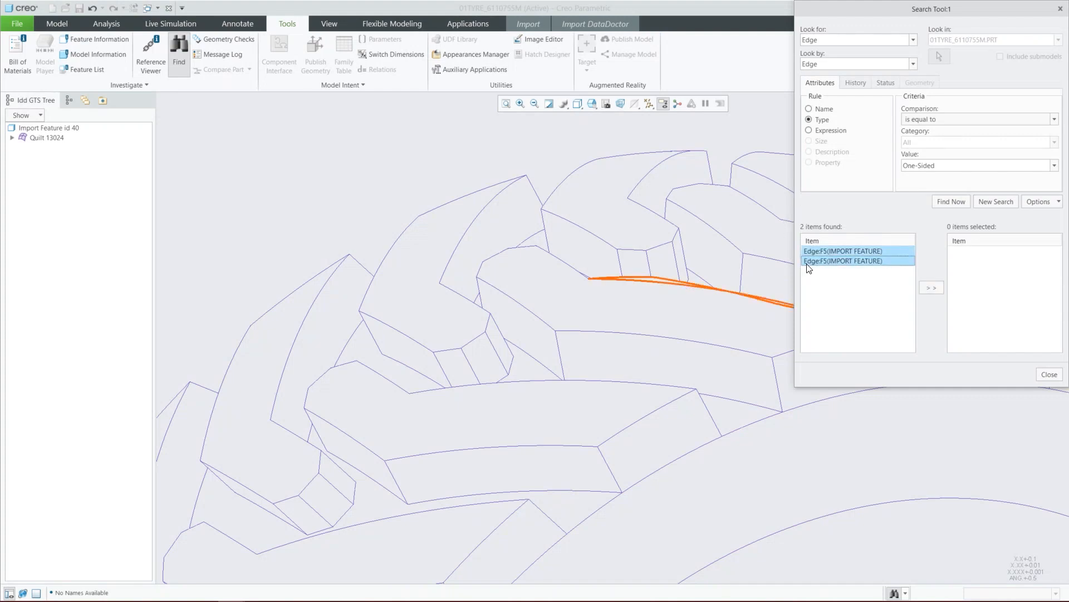
{"action": "left_click", "coordinate": [930, 285]}
{"action": "left_click", "coordinate": [1050, 374]}
{"action": "scroll", "coordinate": [384, 306], "scroll_direction": "up", "scroll_amount": 4}
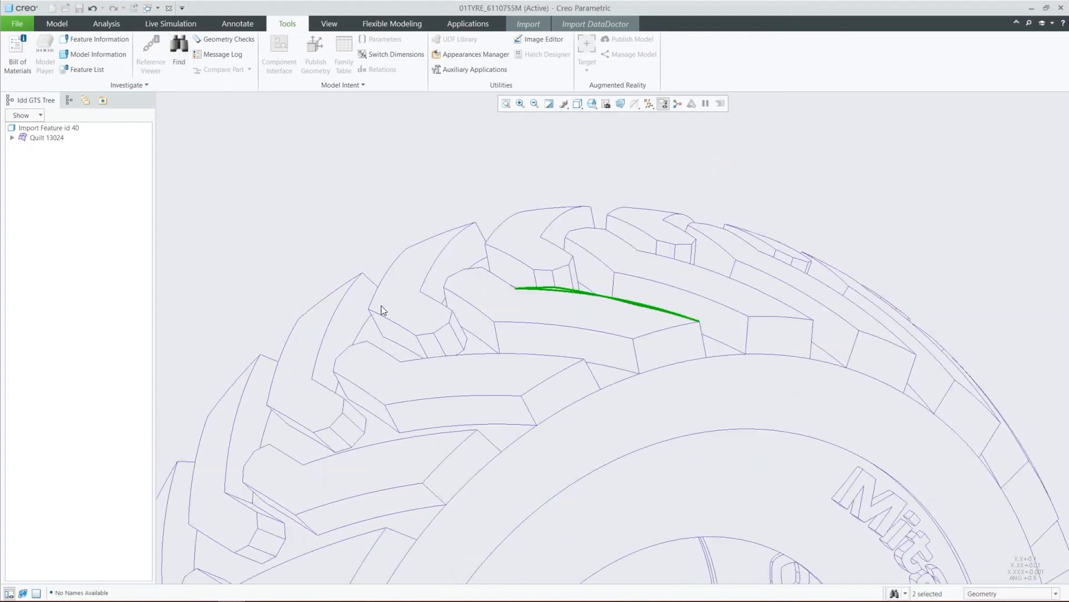
{"action": "mouse_move", "coordinate": [390, 310]}
{"action": "middle_mouse_down"}
{"action": "mouse_move", "coordinate": [466, 303]}
{"action": "mouse_move", "coordinate": [406, 311]}
{"action": "mouse_move", "coordinate": [415, 339]}
{"action": "mouse_move", "coordinate": [475, 333]}
{"action": "mouse_move", "coordinate": [416, 278]}
{"action": "middle_mouse_up"}
{"action": "scroll", "coordinate": [416, 246], "scroll_direction": "up", "scroll_amount": 4}
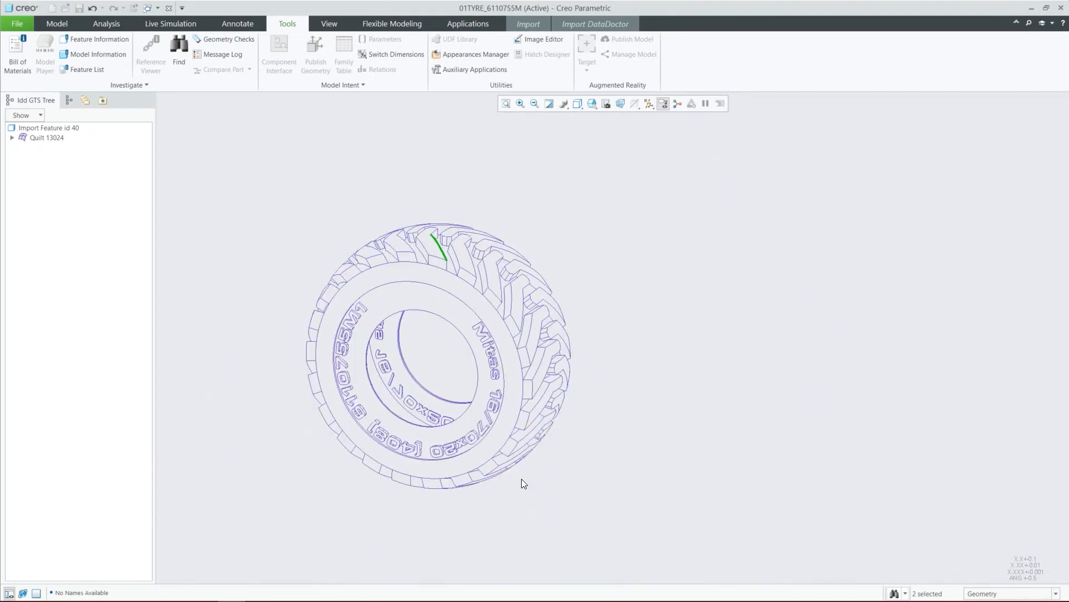
- Return to Import DataDoctor and inspect the open edges along the tread block in shaded-with-edges display
{"action": "left_click", "coordinate": [595, 24]}
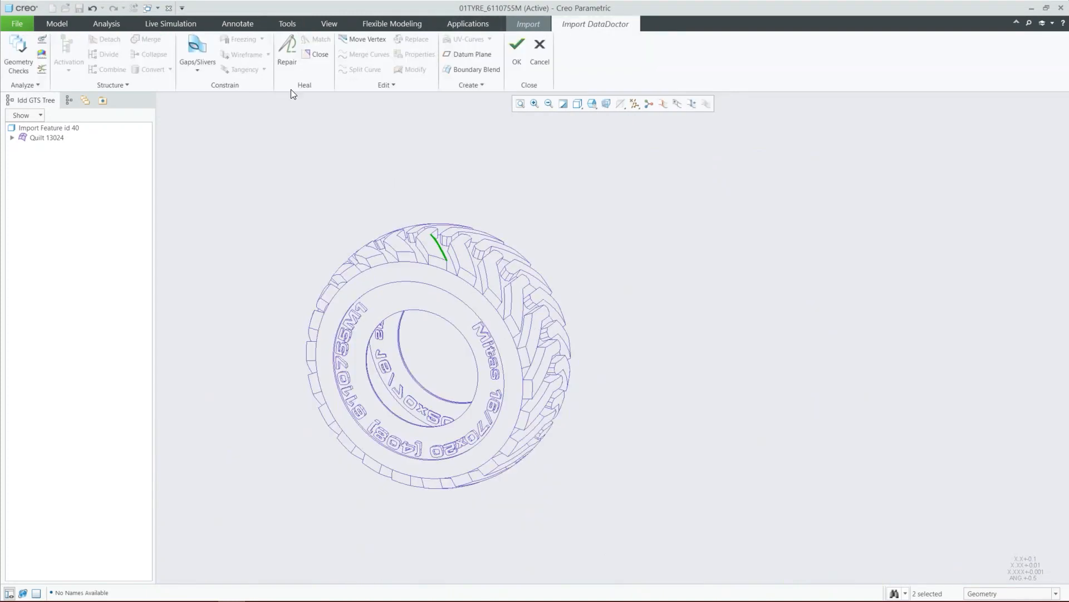
{"action": "left_click", "coordinate": [287, 55]}
{"action": "scroll", "coordinate": [436, 240], "scroll_direction": "down", "scroll_amount": 3}
{"action": "scroll", "coordinate": [436, 241], "scroll_direction": "down", "scroll_amount": 3}
{"action": "mouse_move", "coordinate": [484, 310]}
{"action": "middle_mouse_down"}
{"action": "mouse_move", "coordinate": [443, 285]}
{"action": "mouse_move", "coordinate": [432, 310]}
{"action": "mouse_move", "coordinate": [483, 282]}
{"action": "mouse_move", "coordinate": [469, 273]}
{"action": "middle_mouse_up"}
{"action": "key", "text": "ctrl+2"}
{"action": "scroll", "coordinate": [490, 323], "scroll_direction": "down", "scroll_amount": 3}
{"action": "left_click", "coordinate": [492, 316]}
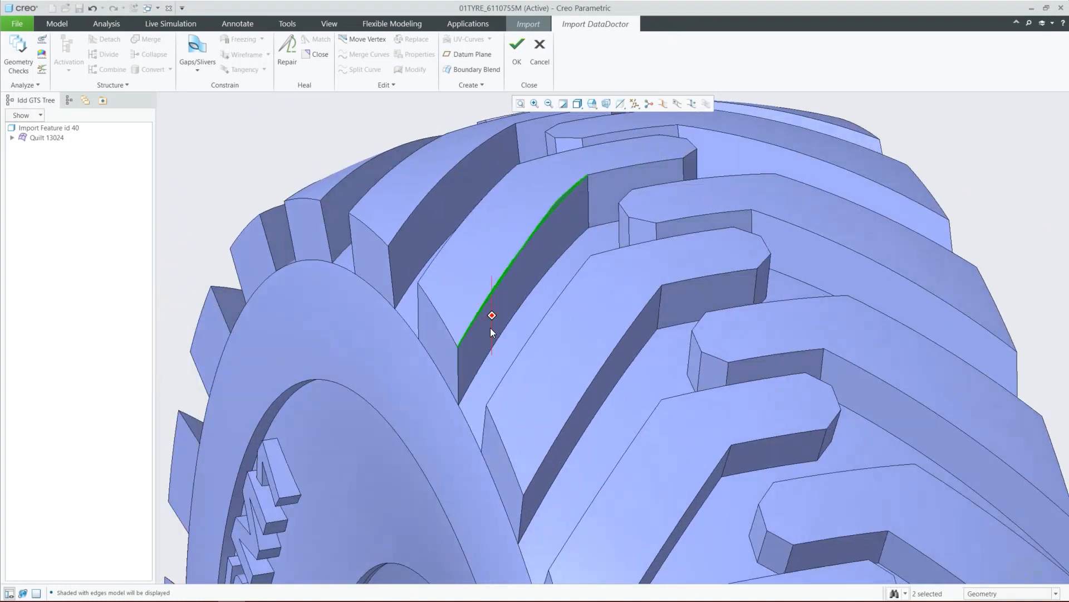
{"action": "scroll", "coordinate": [477, 306], "scroll_direction": "up", "scroll_amount": 4}
{"action": "scroll", "coordinate": [427, 302], "scroll_direction": "down", "scroll_amount": 4}
- Highlight the affected tread block's top surface and its adjoining side wall to inspect where they meet
{"action": "left_click", "coordinate": [444, 326]}
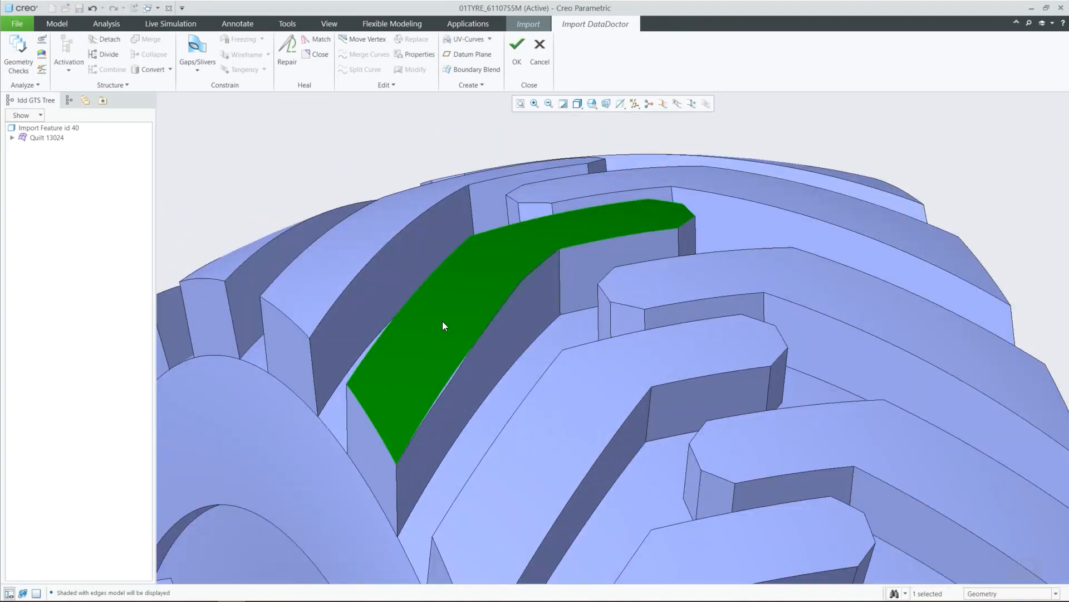
{"action": "middle_click_drag", "start_coordinate": [443, 321], "coordinate": [425, 332]}
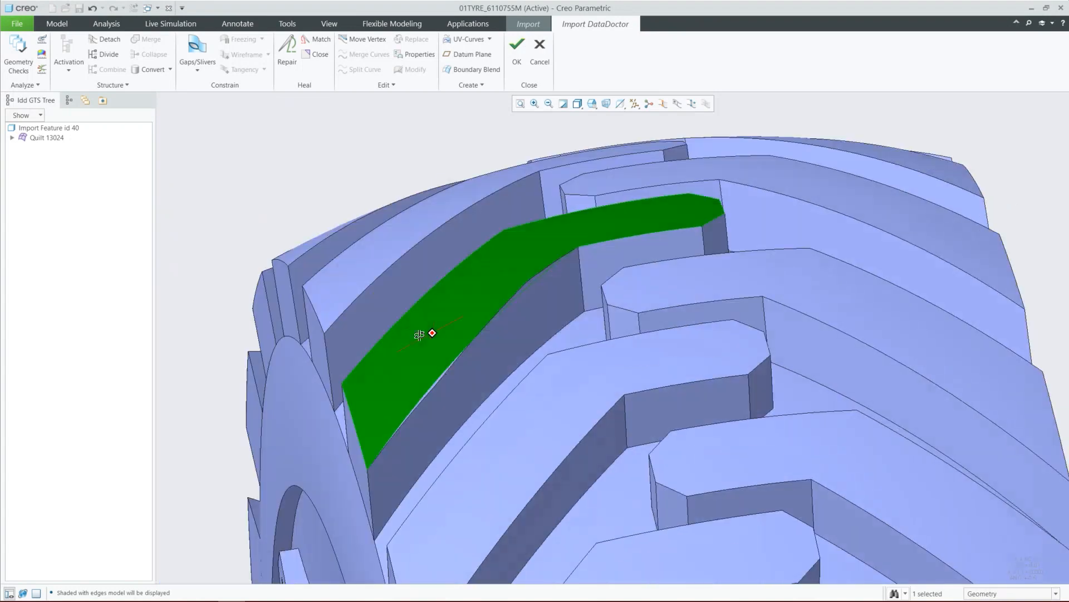
{"action": "left_click", "coordinate": [490, 349], "text": "ctrl"}
{"action": "middle_click_drag", "start_coordinate": [465, 380], "coordinate": [468, 336]}
{"action": "scroll", "coordinate": [419, 389], "scroll_direction": "down", "scroll_amount": 4}
{"action": "middle_click_drag", "start_coordinate": [382, 286], "coordinate": [427, 298]}
{"action": "left_click", "coordinate": [472, 323]}
- Examine the side wall's upper edge against the tread block's top surface from several angles
{"action": "scroll", "coordinate": [400, 246], "scroll_direction": "up", "scroll_amount": 2}
{"action": "scroll", "coordinate": [381, 292], "scroll_direction": "down", "scroll_amount": 2}
{"action": "scroll", "coordinate": [381, 276], "scroll_direction": "up", "scroll_amount": 2}
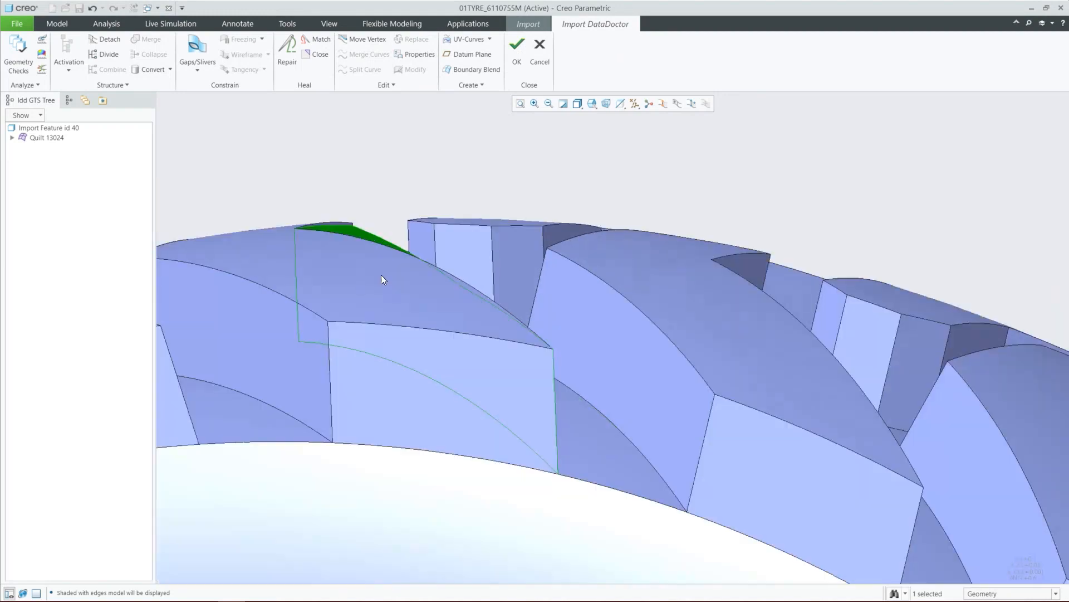
{"action": "middle_click_drag", "start_coordinate": [372, 268], "coordinate": [414, 253]}
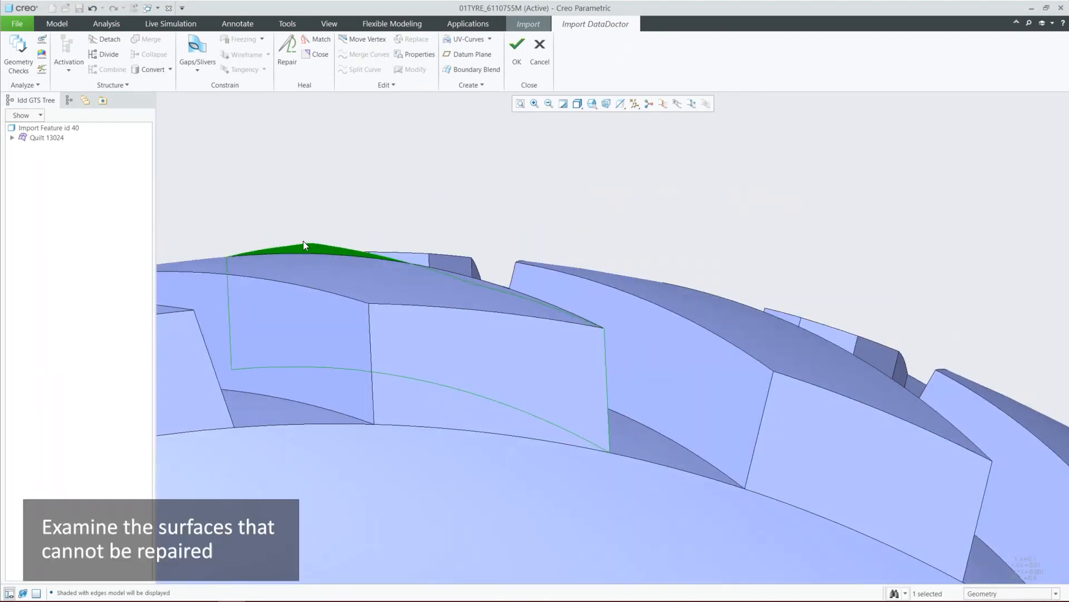
{"action": "key", "text": "ctrl"}
{"action": "middle_click_drag", "start_coordinate": [365, 293], "coordinate": [286, 295]}
{"action": "scroll", "coordinate": [487, 308], "scroll_direction": "down", "scroll_amount": 3}
{"action": "key", "text": "ctrl"}
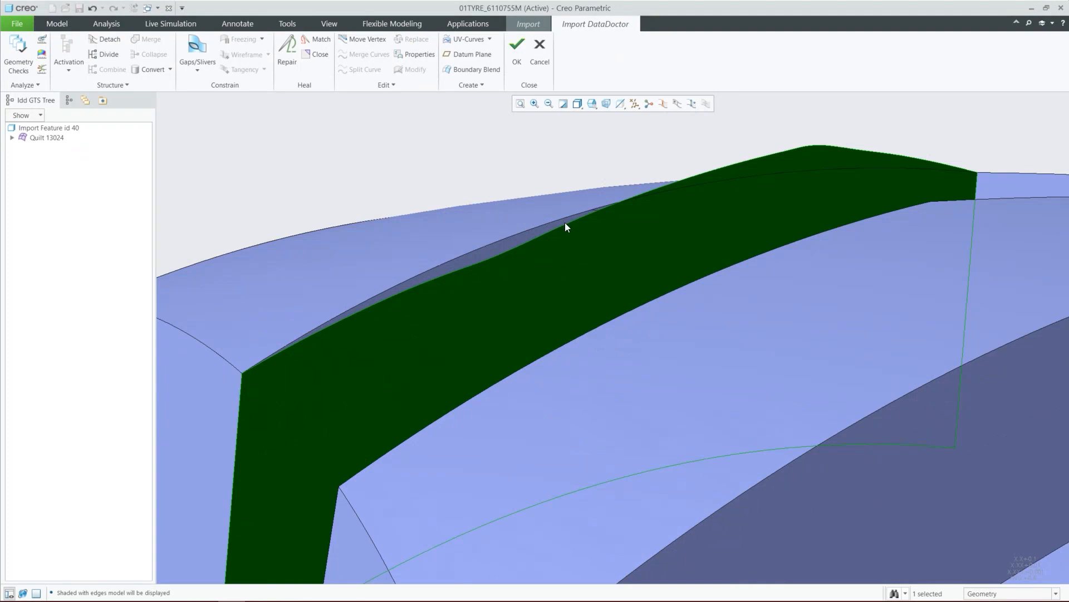
{"action": "scroll", "coordinate": [493, 232], "scroll_direction": "up", "scroll_amount": 3}
{"action": "middle_click_drag", "start_coordinate": [437, 263], "coordinate": [443, 410]}
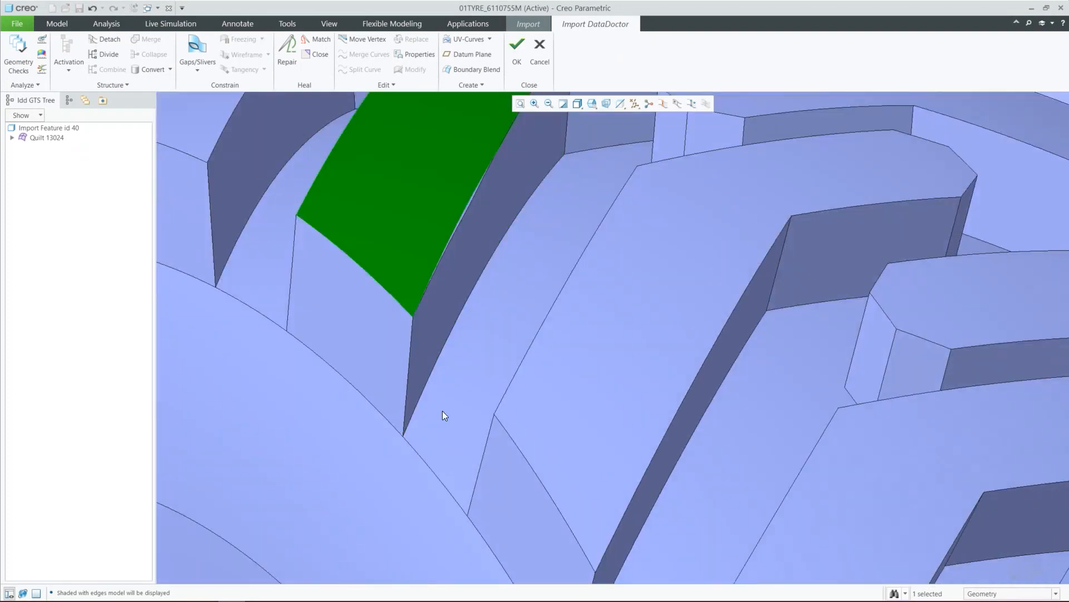
- Select the affected tread block's top surface together with the neighbouring block's top surface to compare their shapes
{"action": "scroll", "coordinate": [442, 410], "scroll_direction": "up", "scroll_amount": 3}
{"action": "middle_click_drag", "start_coordinate": [446, 296], "coordinate": [424, 334]}
{"action": "left_click", "coordinate": [422, 301]}
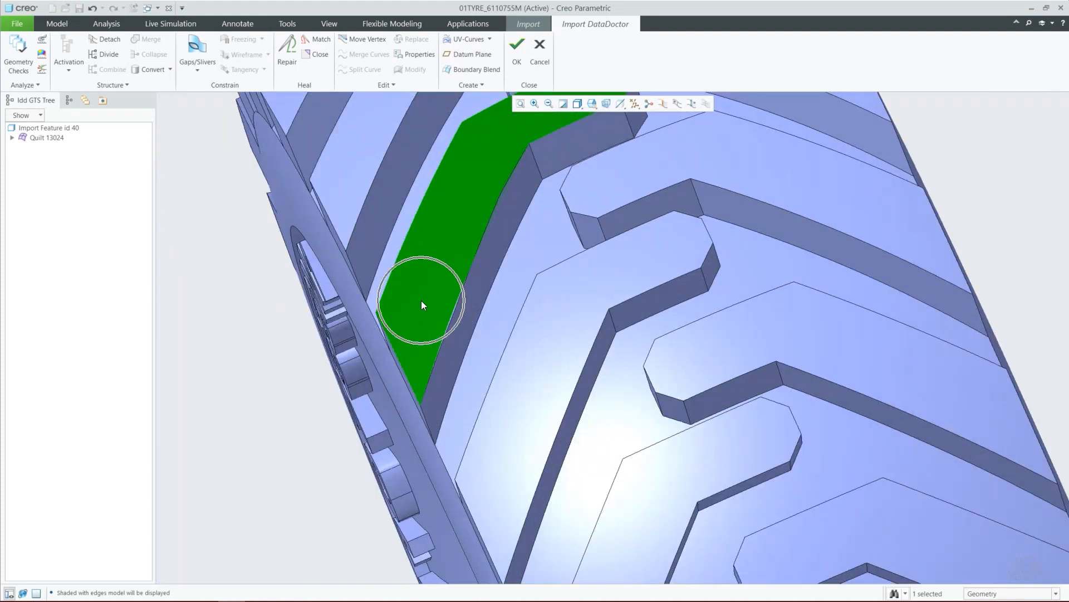
{"action": "left_click", "coordinate": [516, 333]}
{"action": "left_click", "coordinate": [422, 305], "text": "ctrl"}
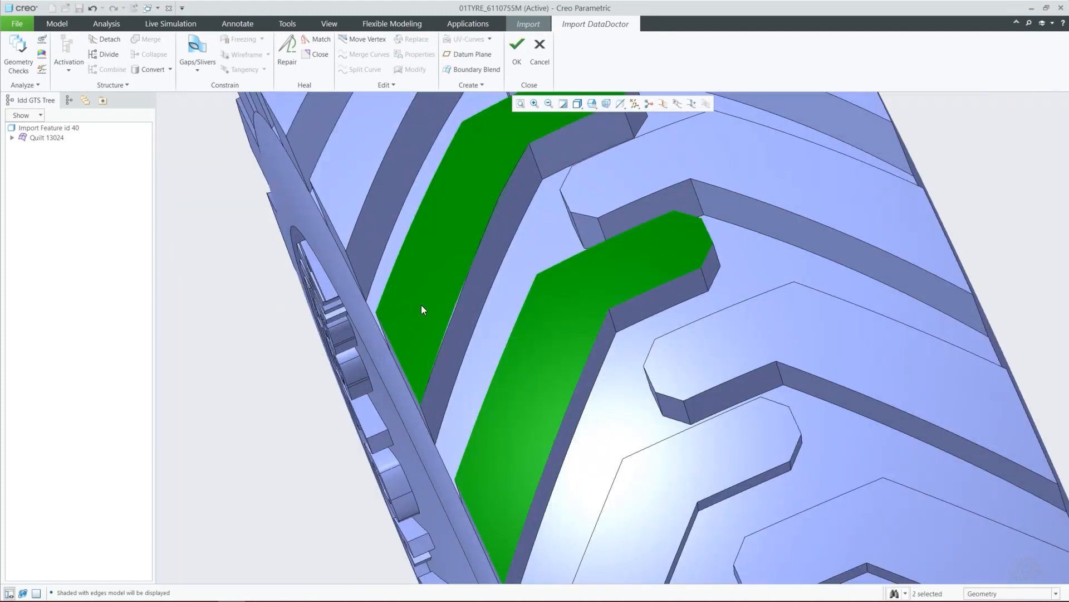
- Highlight the affected block's side wall and display the tyre without hidden lines to inspect its upper edge
{"action": "middle_click_drag", "start_coordinate": [481, 382], "coordinate": [526, 256]}
{"action": "left_click", "coordinate": [479, 295]}
{"action": "mouse_move", "coordinate": [534, 334]}
{"action": "middle_mouse_down"}
{"action": "mouse_move", "coordinate": [542, 342]}
{"action": "mouse_move", "coordinate": [537, 334]}
{"action": "middle_mouse_up"}
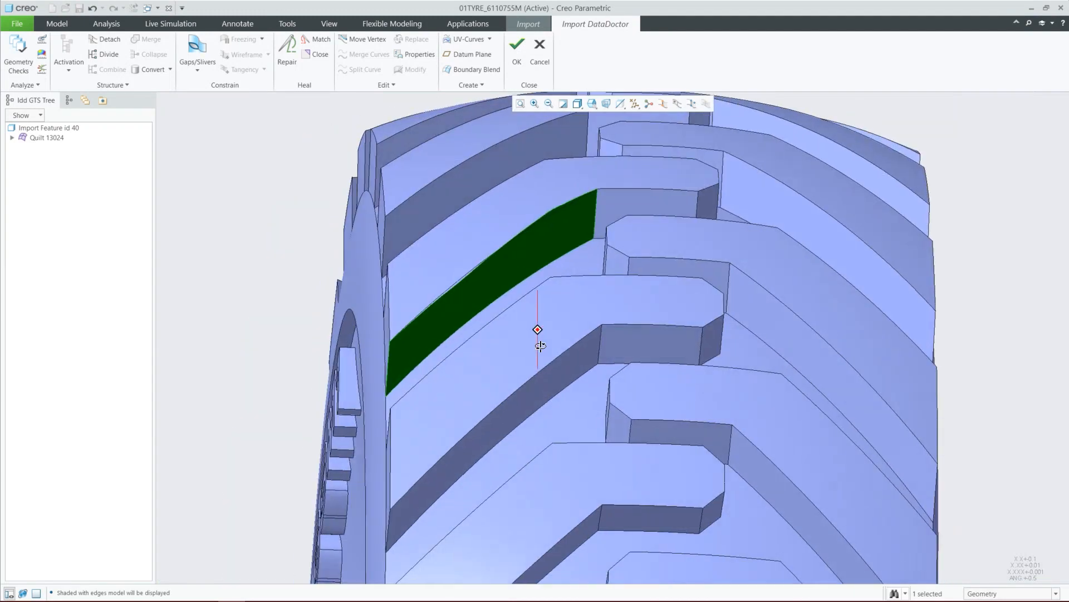
{"action": "scroll", "coordinate": [557, 206], "scroll_direction": "up", "scroll_amount": 3}
{"action": "key", "text": "ctrl+4"}
{"action": "middle_click_drag", "start_coordinate": [587, 257], "coordinate": [580, 245]}
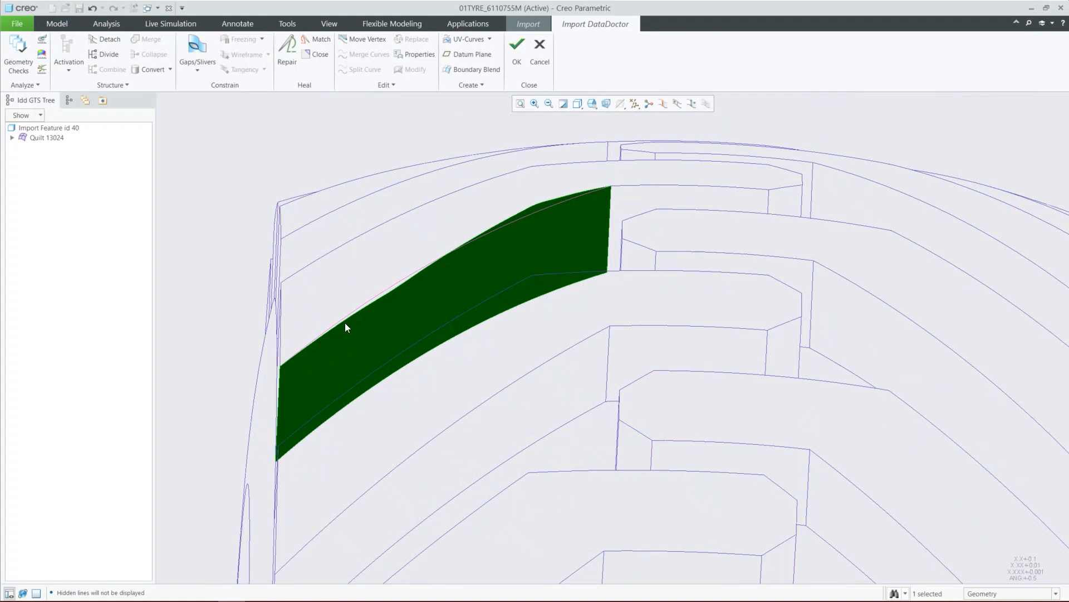
- Replace the side wall's kinked one-sided upper edge with the smooth one-sided edge of the block's top surface
{"action": "scroll", "coordinate": [346, 323], "scroll_direction": "up", "scroll_amount": 2}
{"action": "left_click", "coordinate": [660, 135]}
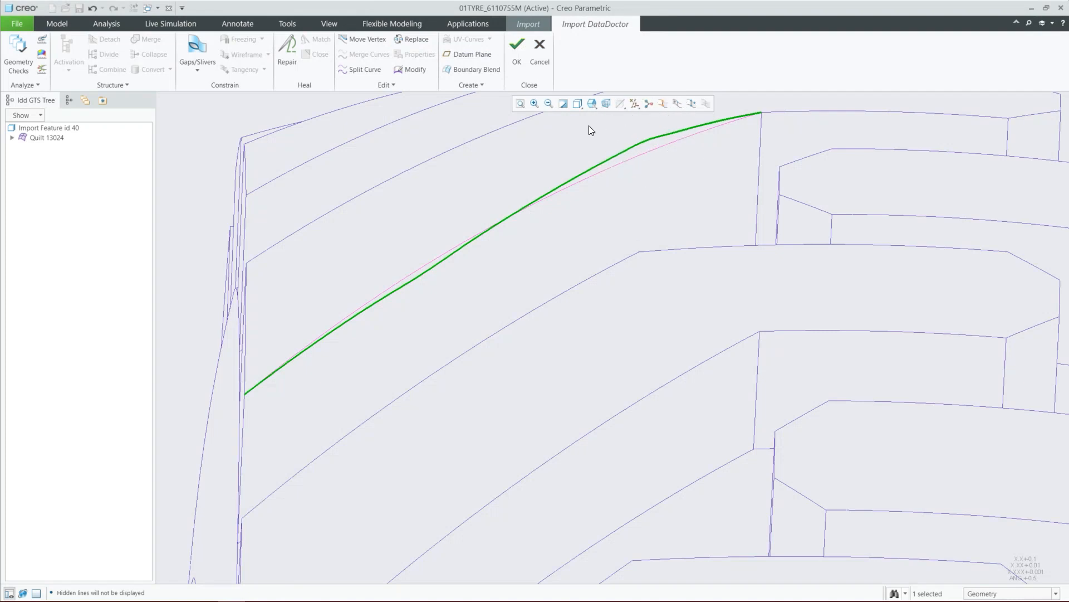
{"action": "left_click", "coordinate": [411, 40]}
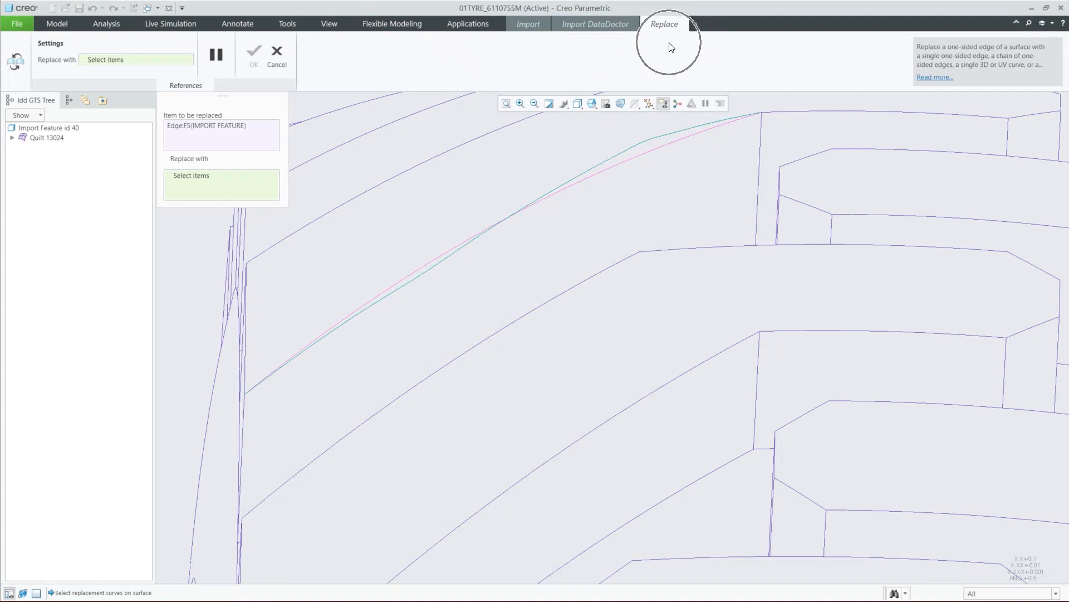
{"action": "left_click", "coordinate": [652, 151]}
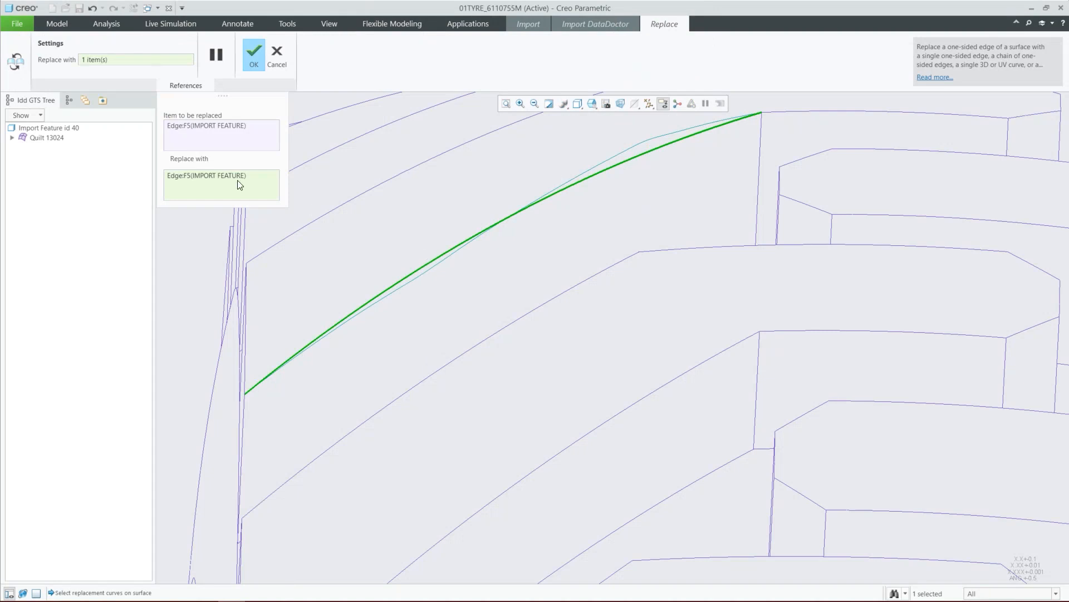
{"action": "left_click", "coordinate": [259, 65]}
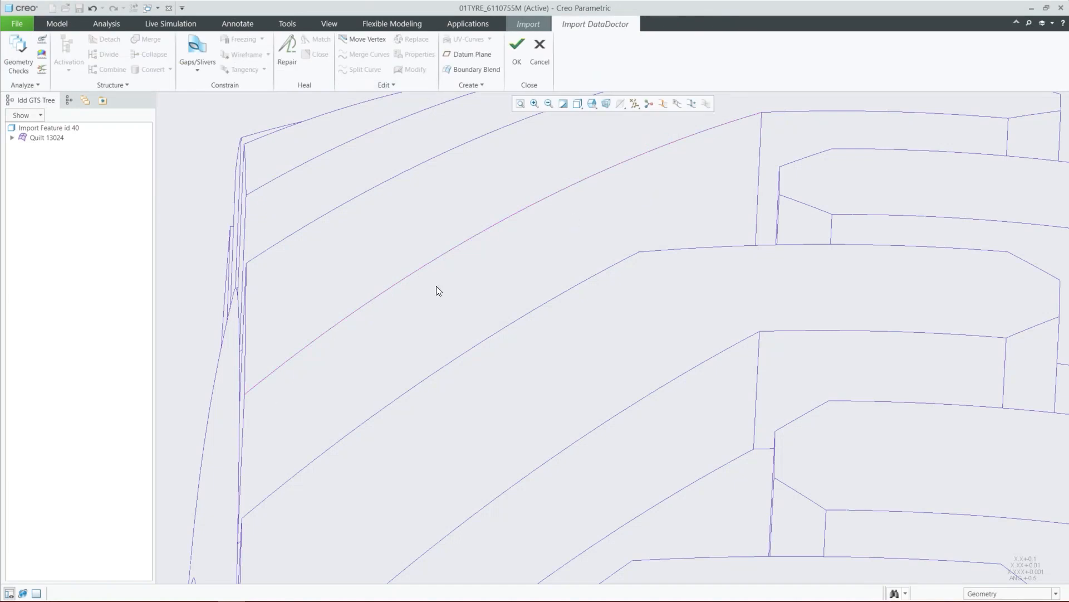
- Inspect the replaced edge, search the tyre again for One-Sided edges, and return to Import DataDoctor
{"action": "middle_click_drag", "start_coordinate": [453, 285], "coordinate": [481, 269]}
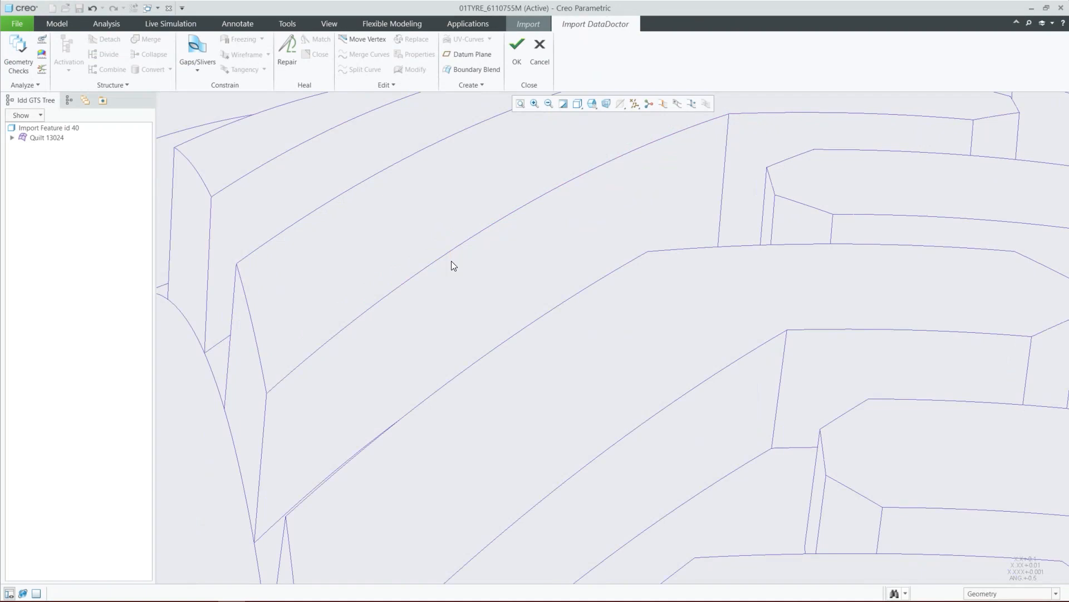
{"action": "scroll", "coordinate": [496, 288], "scroll_direction": "down", "scroll_amount": 5}
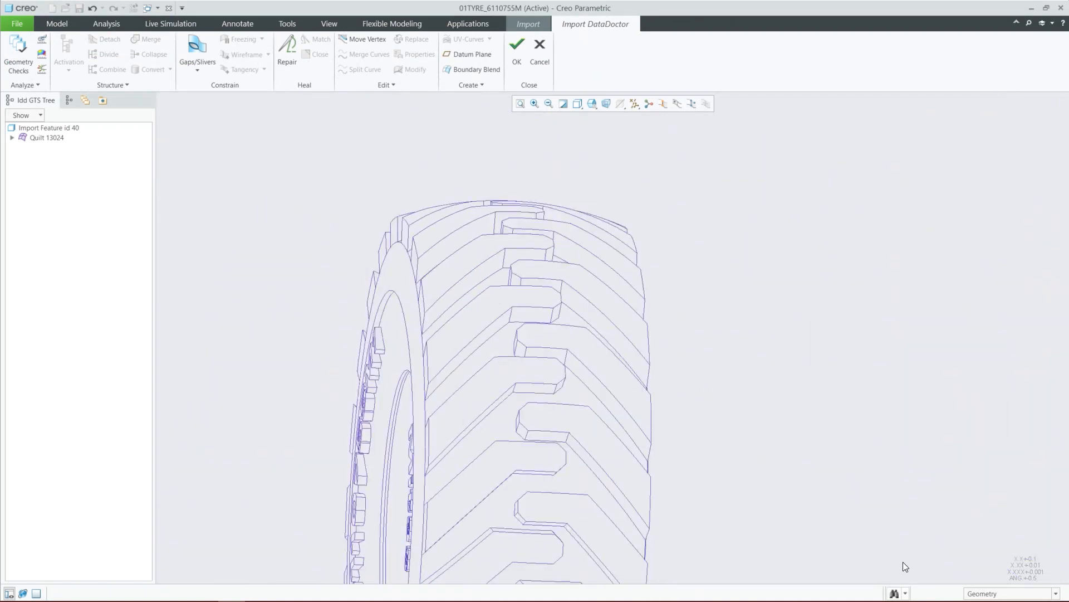
{"action": "left_click", "coordinate": [892, 592]}
{"action": "left_click", "coordinate": [829, 259]}
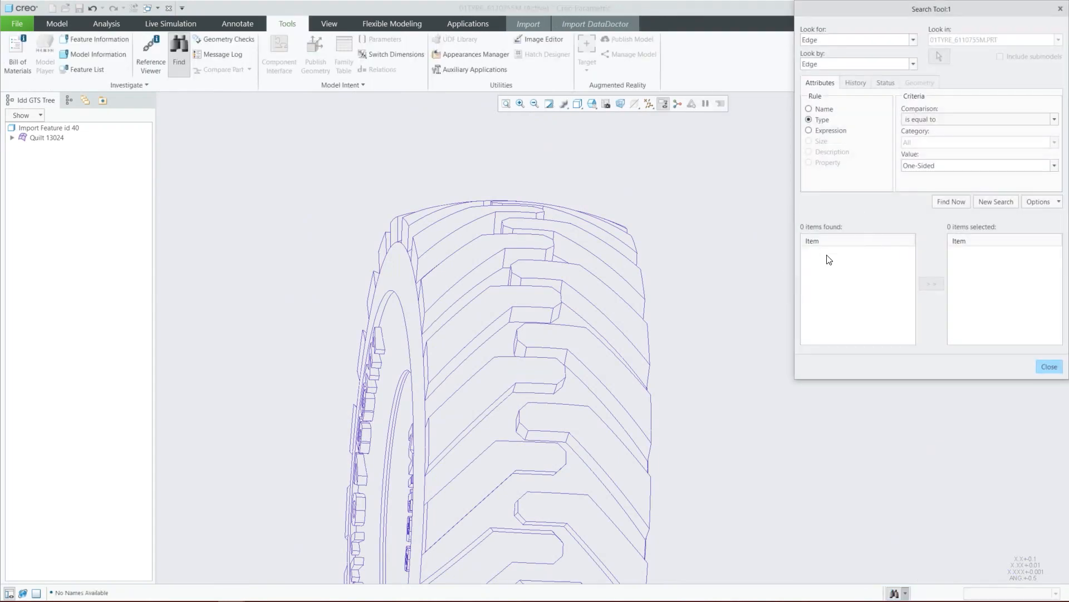
{"action": "left_click", "coordinate": [835, 268]}
{"action": "scroll", "coordinate": [482, 264], "scroll_direction": "down", "scroll_amount": 4}
{"action": "mouse_move", "coordinate": [482, 264]}
{"action": "middle_mouse_down"}
{"action": "mouse_move", "coordinate": [479, 281]}
{"action": "mouse_move", "coordinate": [520, 300]}
{"action": "middle_mouse_up"}
{"action": "left_click", "coordinate": [1049, 366]}
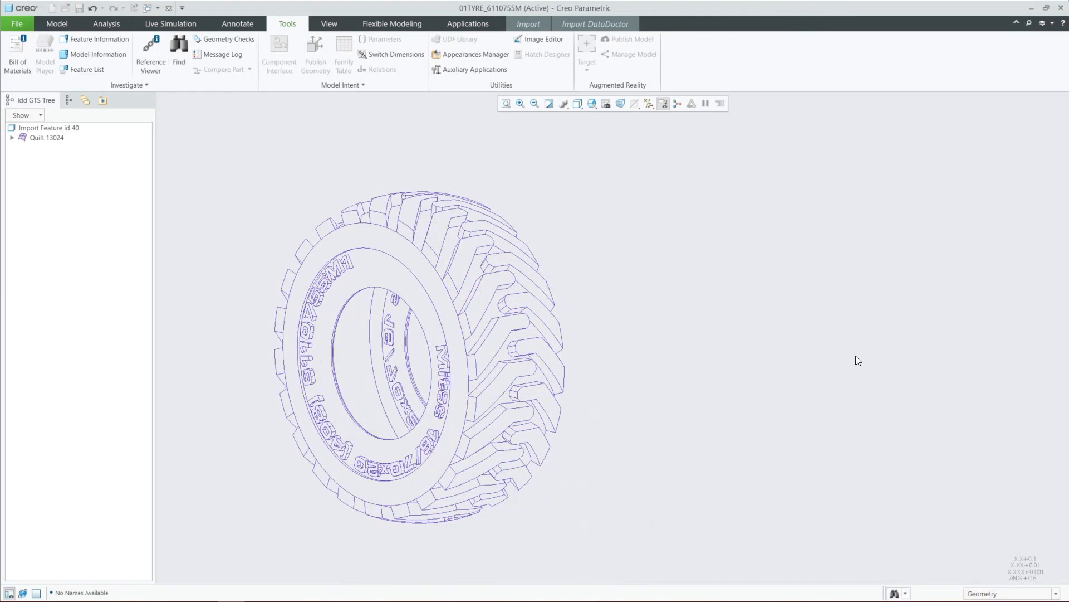
{"action": "scroll", "coordinate": [660, 262], "scroll_direction": "down", "scroll_amount": 3}
{"action": "left_click", "coordinate": [596, 24]}
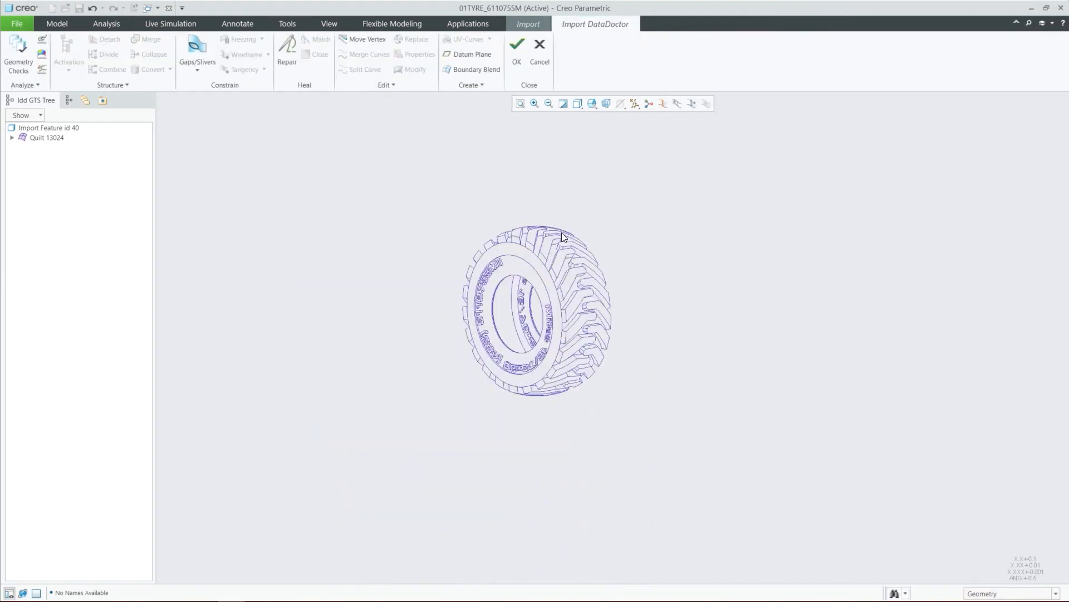
- Inspect the repaired tyre in wireframe and accept the Import DataDoctor repairs
{"action": "scroll", "coordinate": [557, 256], "scroll_direction": "up", "scroll_amount": 4}
{"action": "mouse_move", "coordinate": [554, 277]}
{"action": "middle_mouse_down"}
{"action": "mouse_move", "coordinate": [509, 270]}
{"action": "mouse_move", "coordinate": [566, 289]}
{"action": "middle_mouse_up"}
{"action": "scroll", "coordinate": [473, 210], "scroll_direction": "down", "scroll_amount": 2}
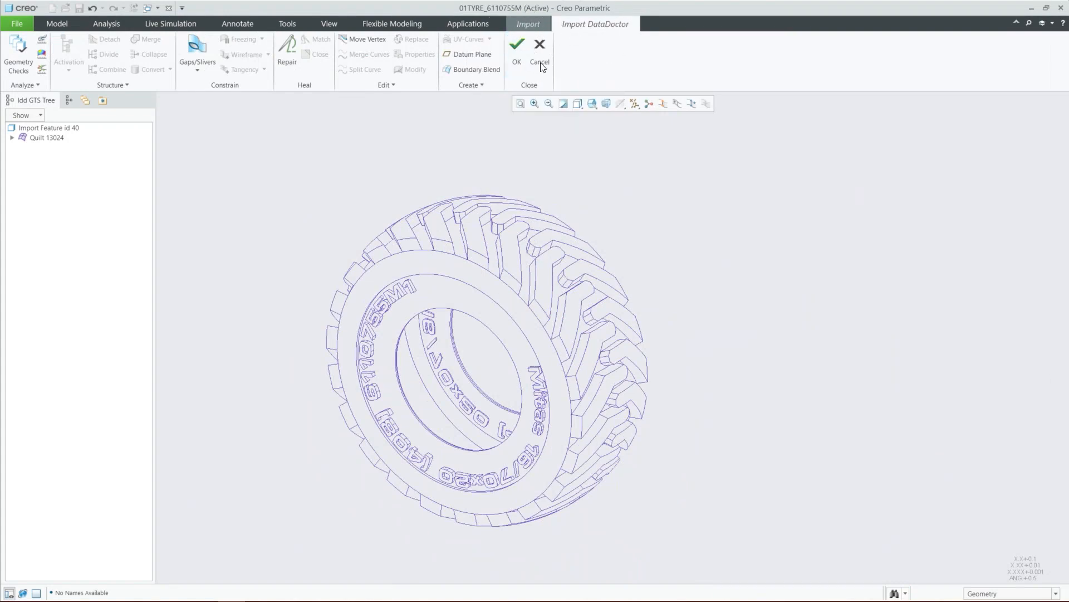
{"action": "left_click", "coordinate": [516, 67]}
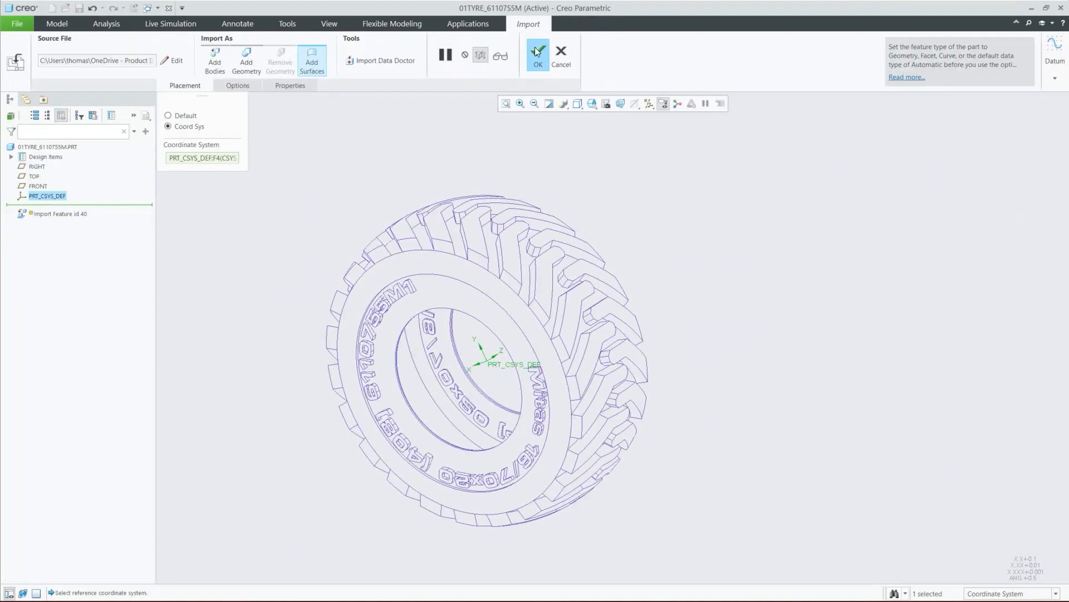
- Set the tyre import feature to Add Geometry instead of surfaces and complete its redefinition
{"action": "key", "text": "ctrl"}
{"action": "key", "text": "ctrl"}
{"action": "key", "text": "ctrl"}
{"action": "key", "text": "ctrl"}
{"action": "key", "text": "ctrl"}
{"action": "left_click", "coordinate": [213, 68]}
{"action": "left_click", "coordinate": [245, 57]}
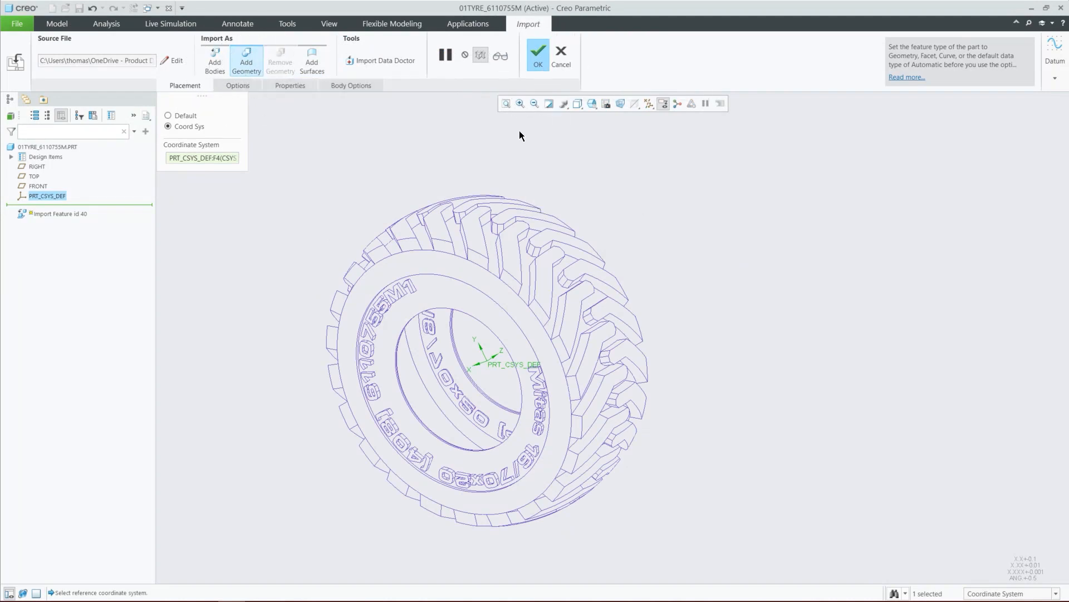
{"action": "left_click", "coordinate": [539, 66]}
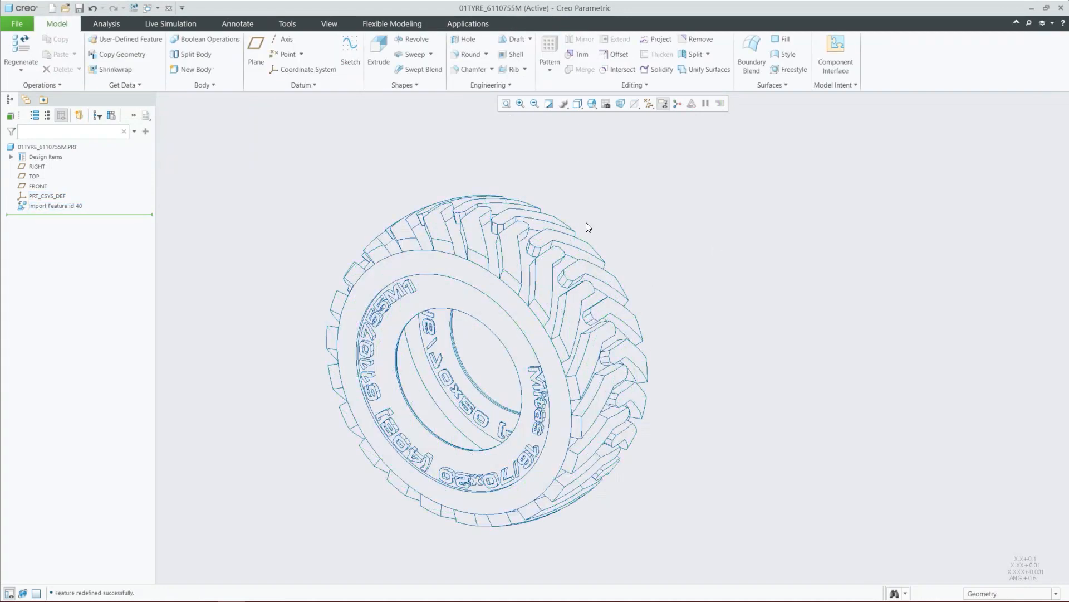
- Display the tyre shaded with edges and expand its design items to check the bodies
{"action": "mouse_move", "coordinate": [663, 376]}
{"action": "middle_mouse_down"}
{"action": "mouse_move", "coordinate": [645, 358]}
{"action": "mouse_move", "coordinate": [633, 388]}
{"action": "middle_mouse_up"}
{"action": "key", "text": "ctrl+2"}
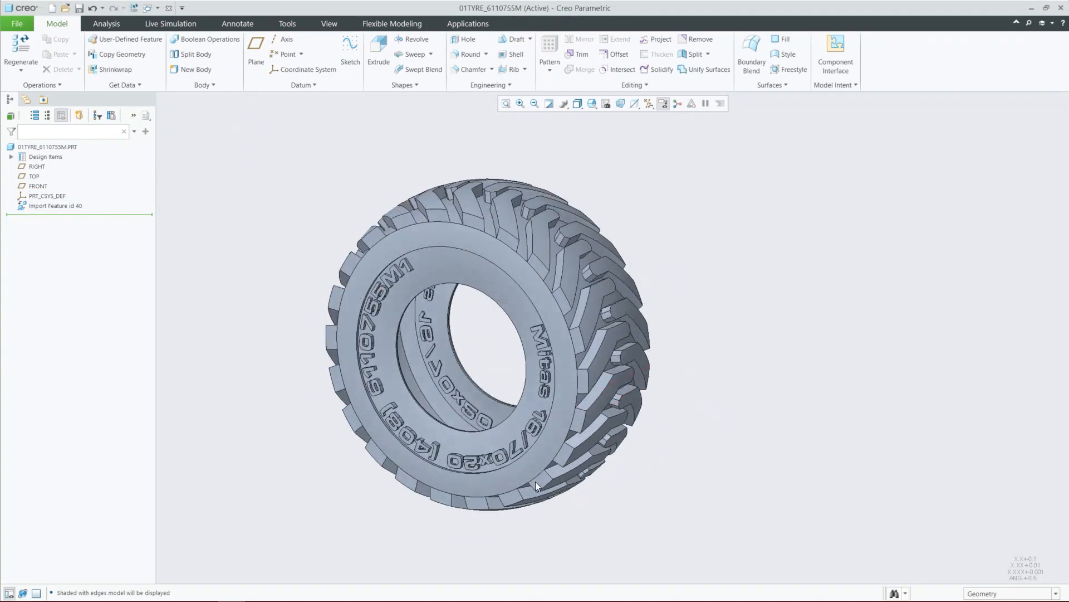
{"action": "left_click", "coordinate": [11, 157]}
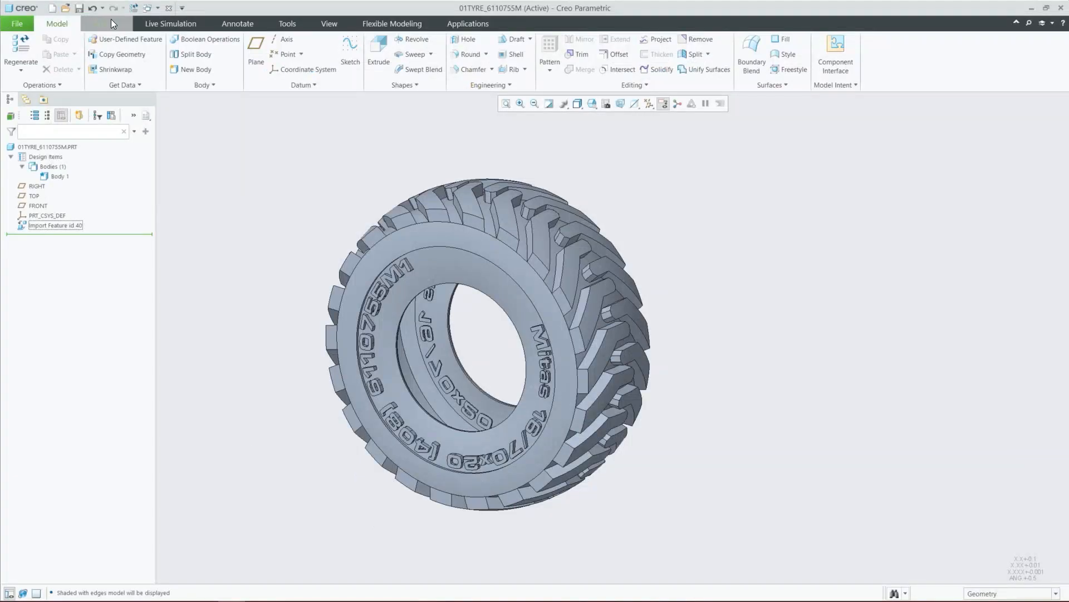
- Set up a Quick Mass Properties analysis of Body 1 with PRT_CSYS_DEF as the coordinate system
{"action": "left_click", "coordinate": [112, 22]}
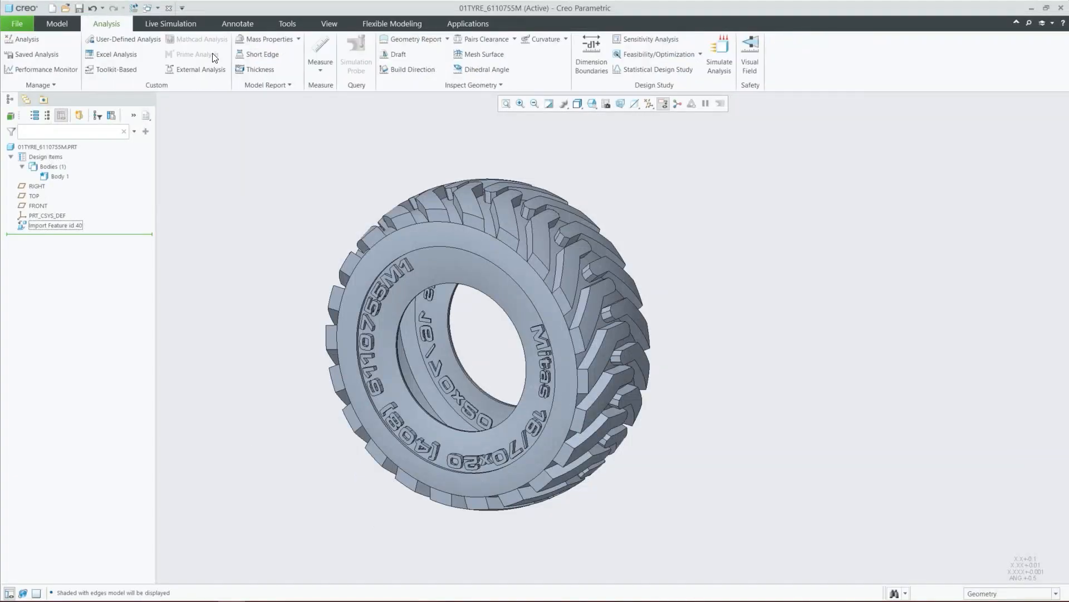
{"action": "left_click", "coordinate": [272, 40]}
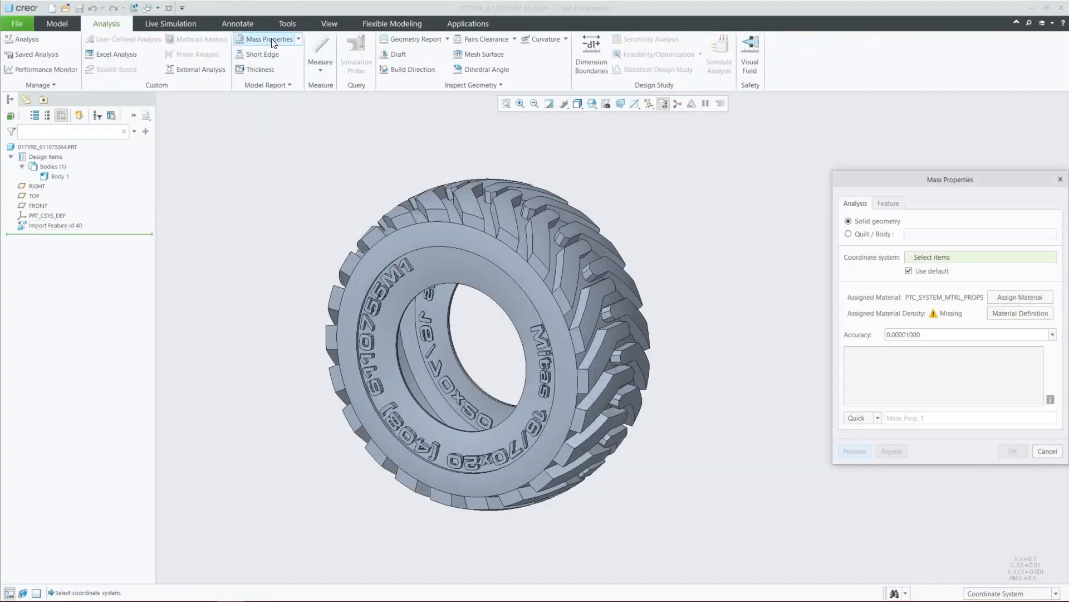
{"action": "left_click", "coordinate": [860, 418]}
{"action": "left_click", "coordinate": [853, 429]}
{"action": "left_click", "coordinate": [859, 234]}
{"action": "left_click", "coordinate": [59, 176]}
{"action": "left_click", "coordinate": [934, 256]}
{"action": "left_click", "coordinate": [53, 217]}
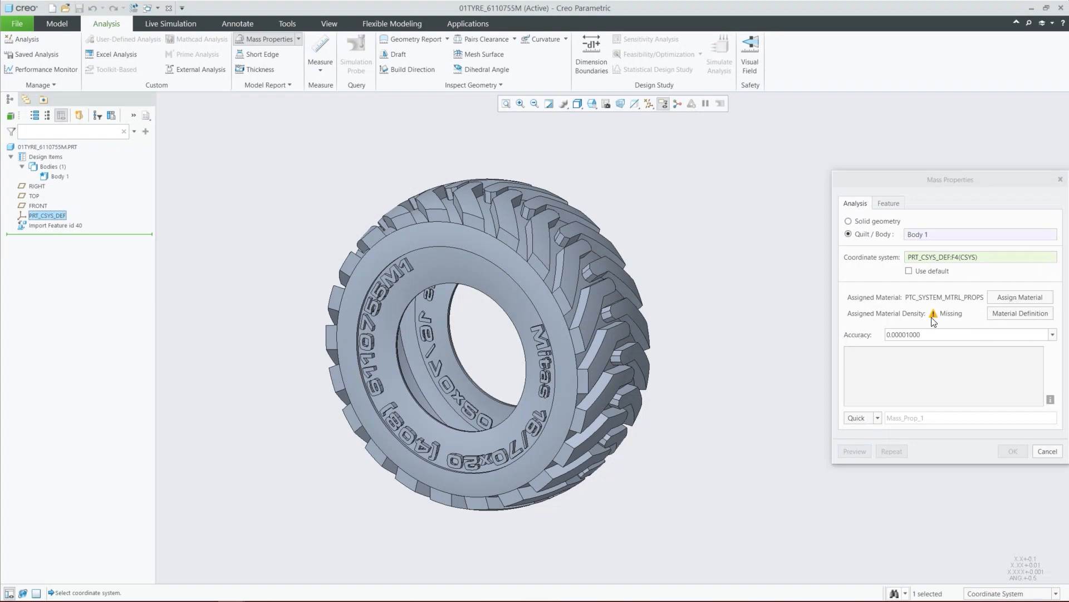
- Set the density of the assigned material PTC_SYSTEM_MTRL_PROPS to 0.1 kg/mm^3
{"action": "left_click", "coordinate": [1004, 316]}
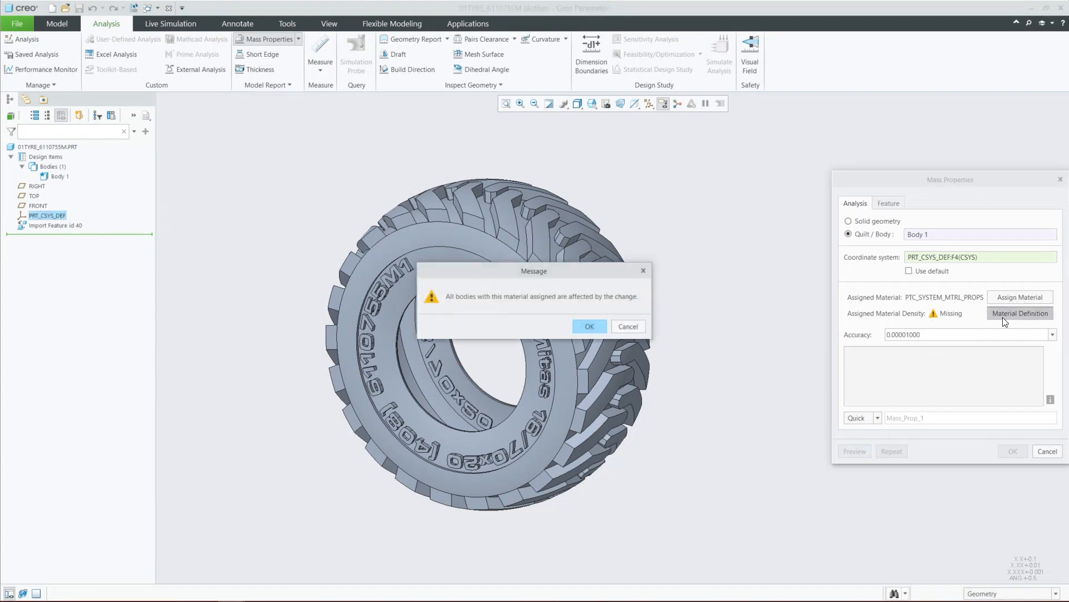
{"action": "left_click", "coordinate": [598, 325]}
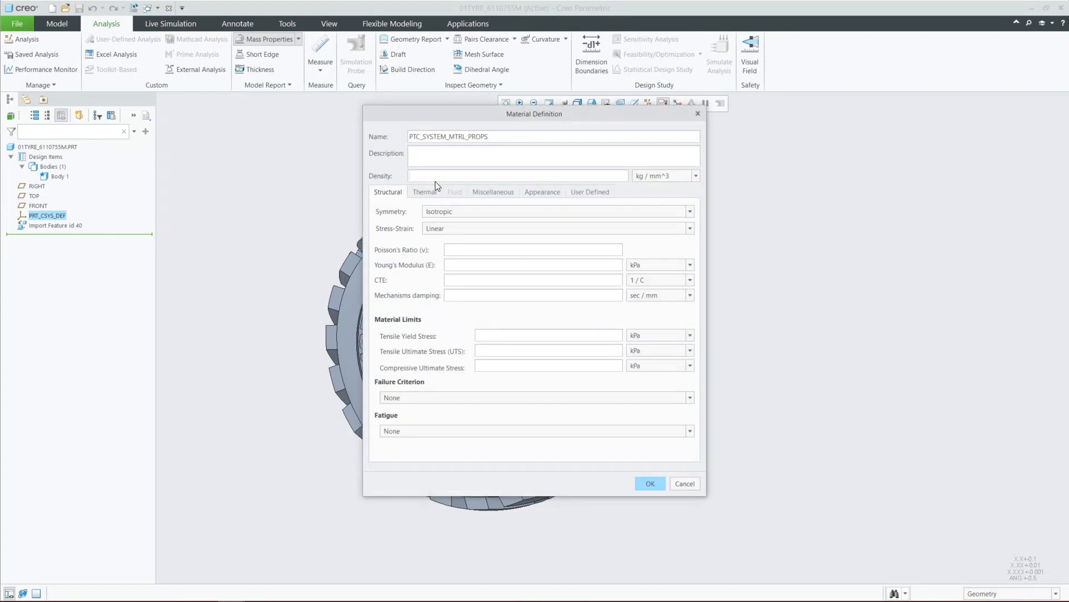
{"action": "type", "text": "0.1"}
{"action": "left_click", "coordinate": [649, 482]}
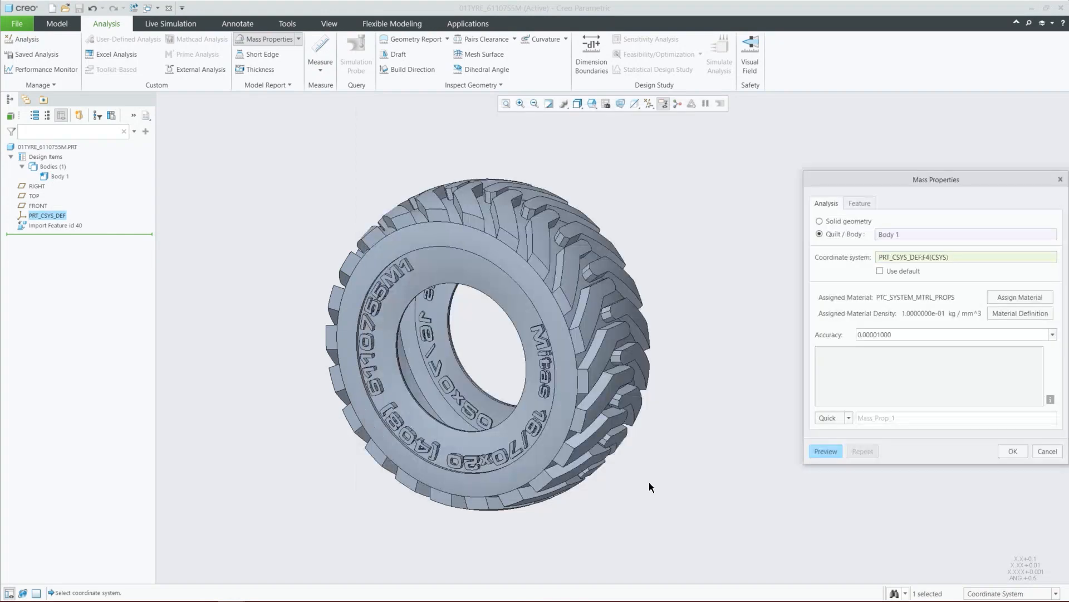
- Calculate the tyre body's mass properties, examine its volume and mass, and finish the analysis
{"action": "left_click", "coordinate": [826, 452]}
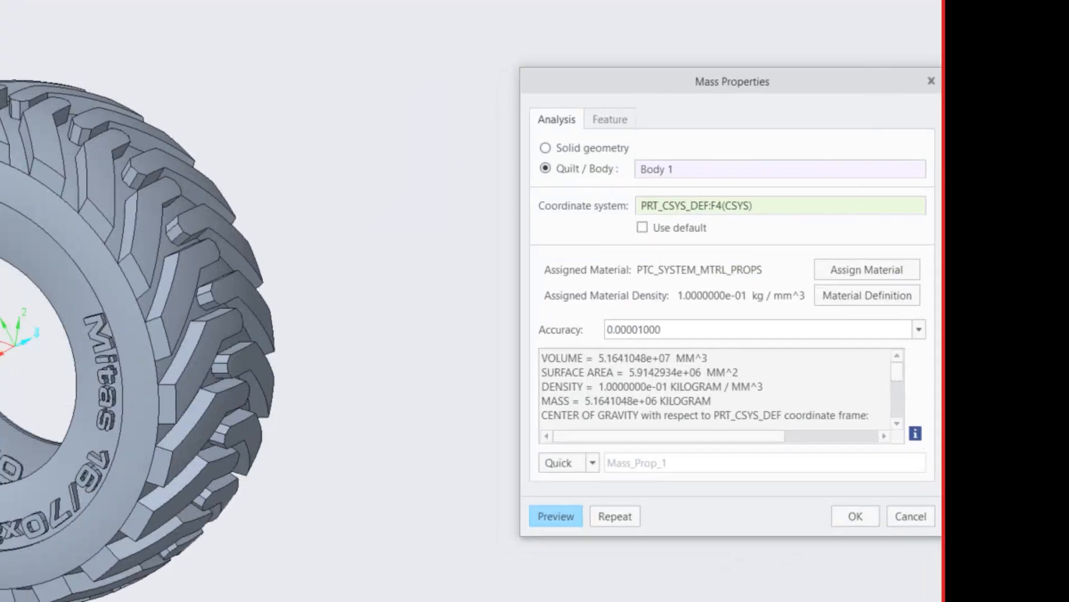
{"action": "mouse_move", "coordinate": [706, 305]}
{"action": "left_mouse_down"}
{"action": "mouse_move", "coordinate": [574, 341]}
{"action": "mouse_move", "coordinate": [691, 298]}
{"action": "left_mouse_up"}
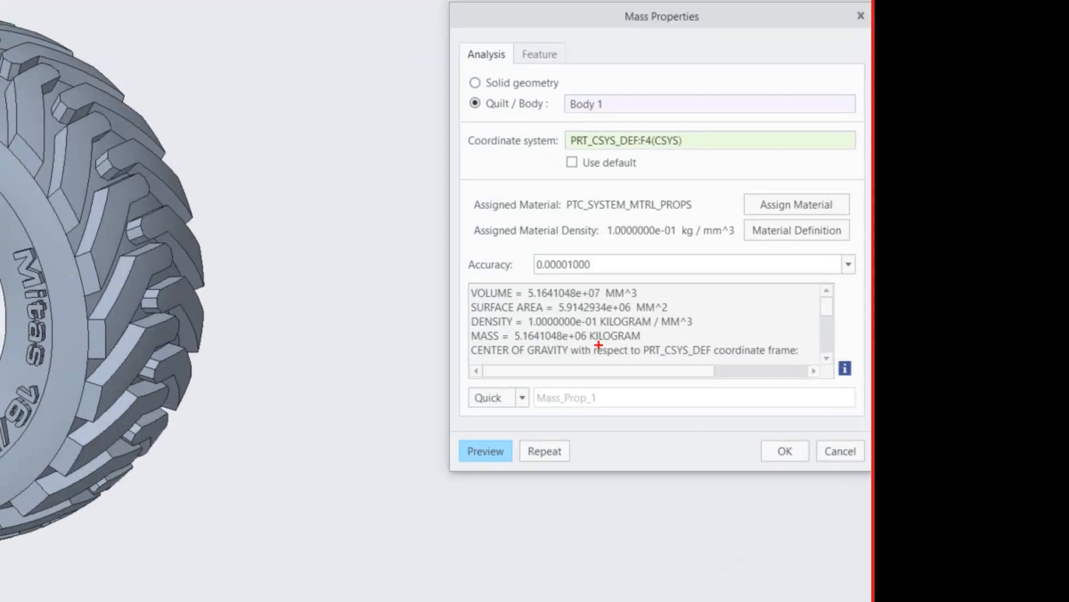
{"action": "left_click_drag", "start_coordinate": [517, 298], "coordinate": [562, 299]}
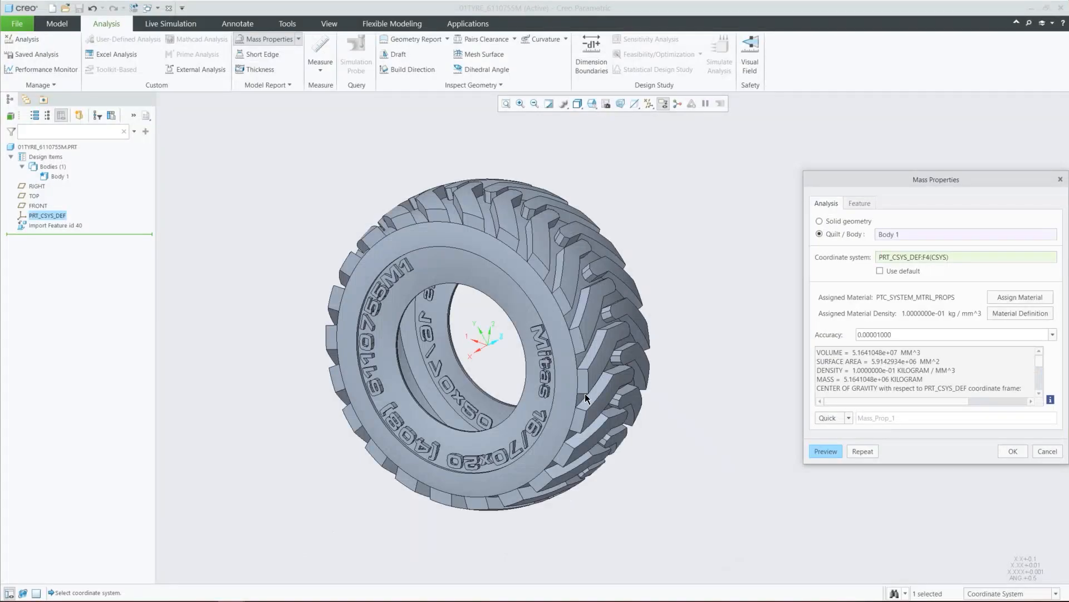
{"action": "left_click", "coordinate": [1022, 452]}
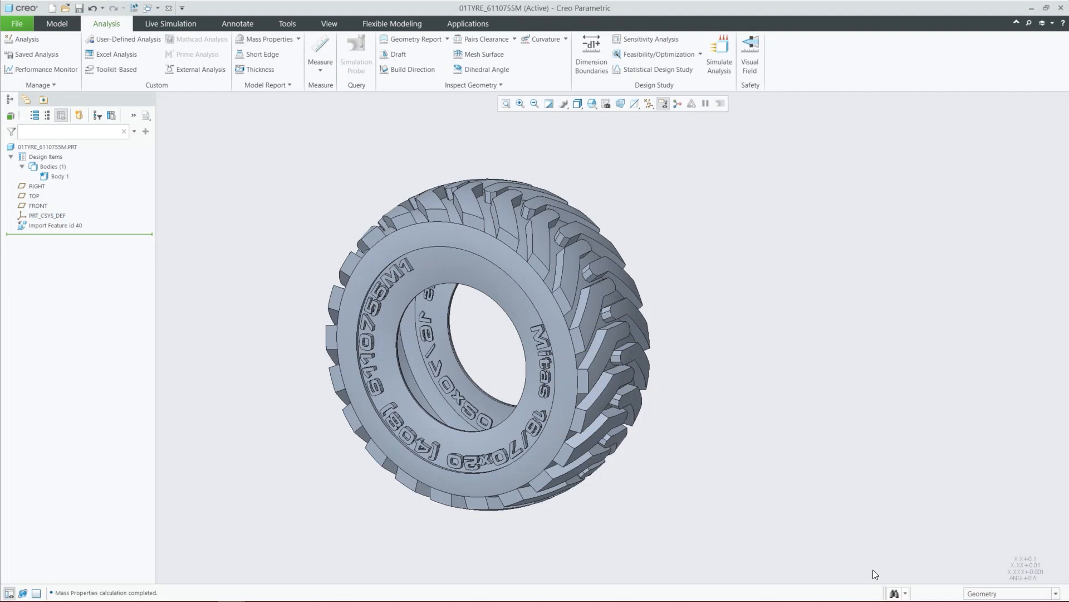
- Search the tyre for One-Sided edges and reopen its import feature to review the Add Geometry setting
{"action": "left_click", "coordinate": [893, 592]}
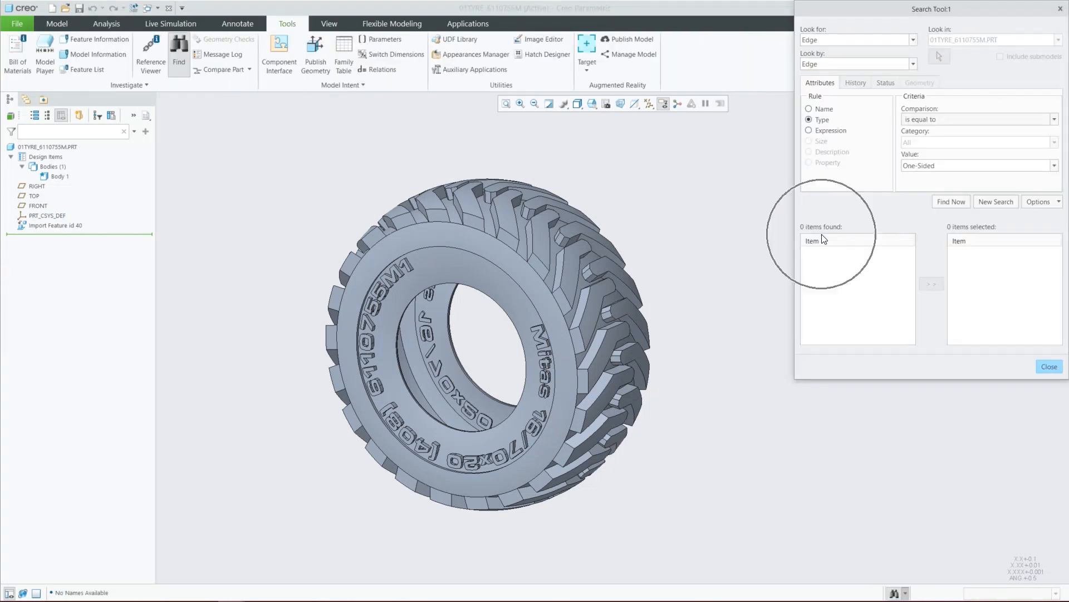
{"action": "left_click", "coordinate": [1048, 366]}
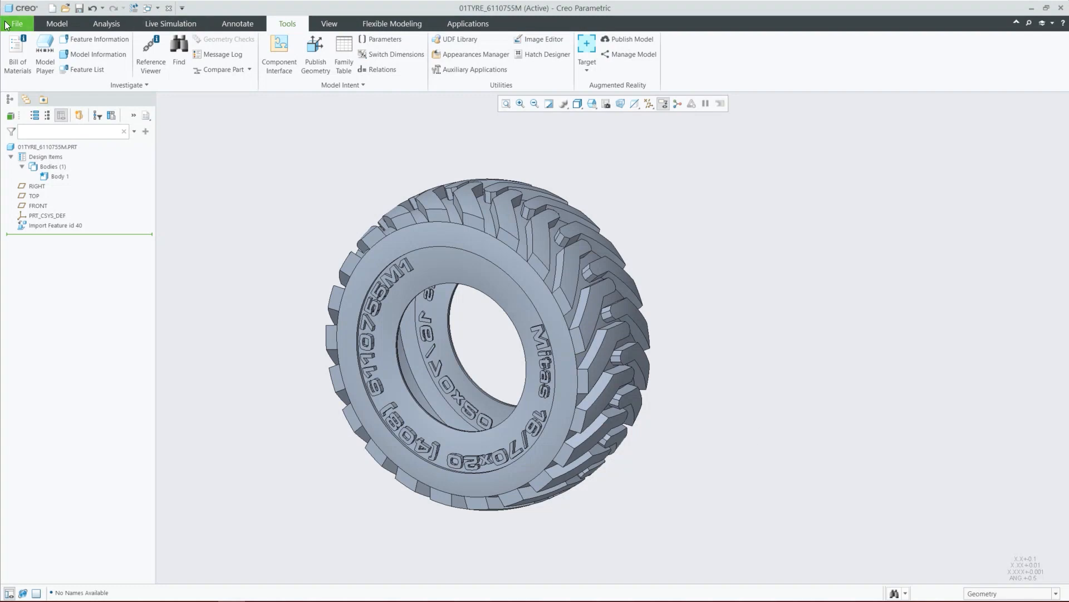
{"action": "left_click", "coordinate": [56, 24]}
{"action": "left_click", "coordinate": [46, 224]}
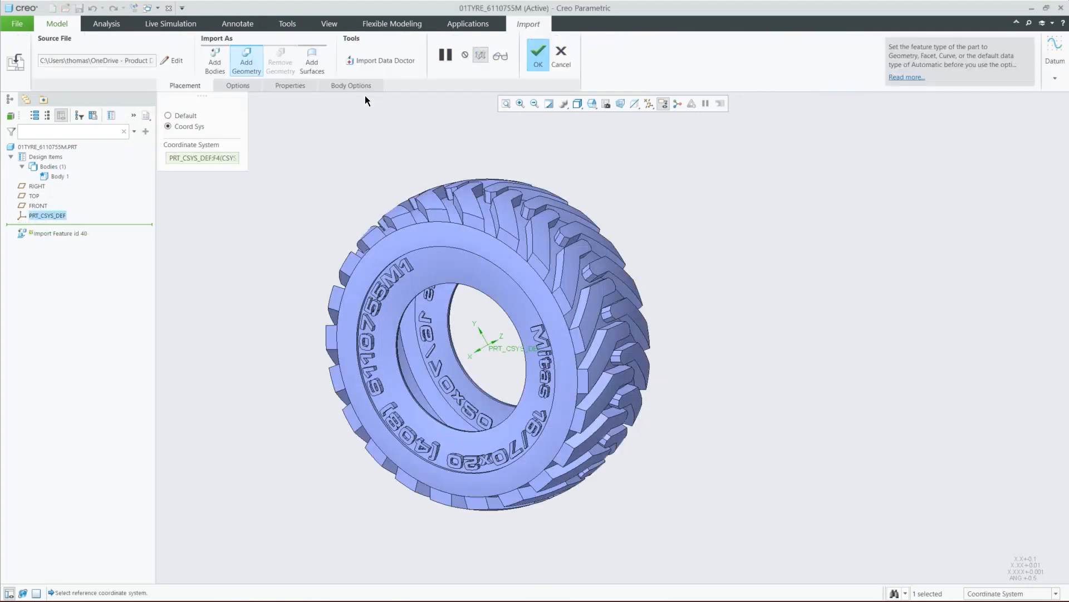
{"action": "left_click", "coordinate": [239, 69]}
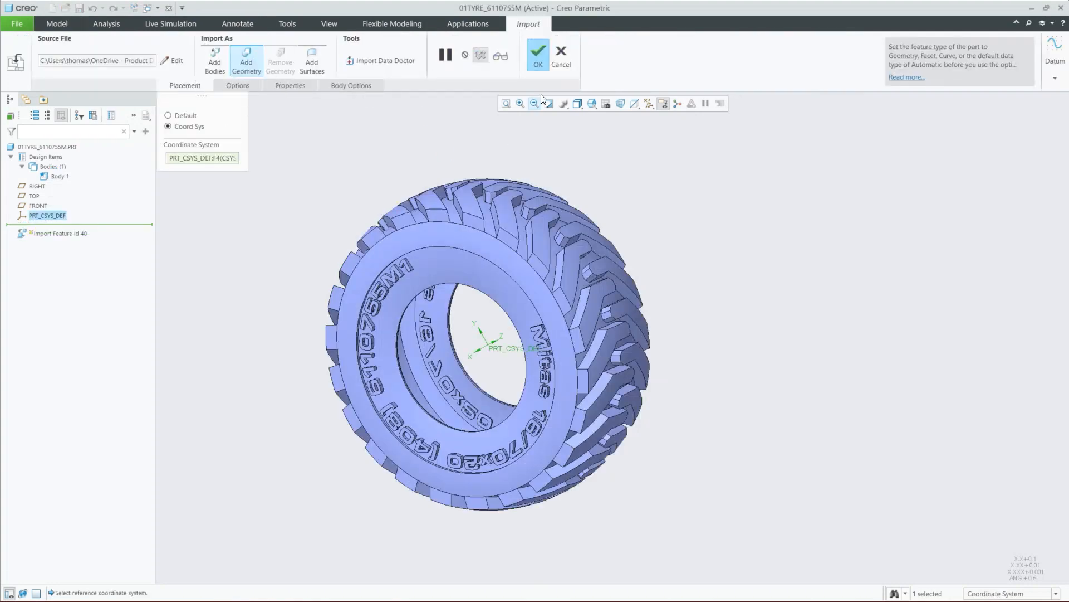
{"action": "left_click", "coordinate": [540, 69]}
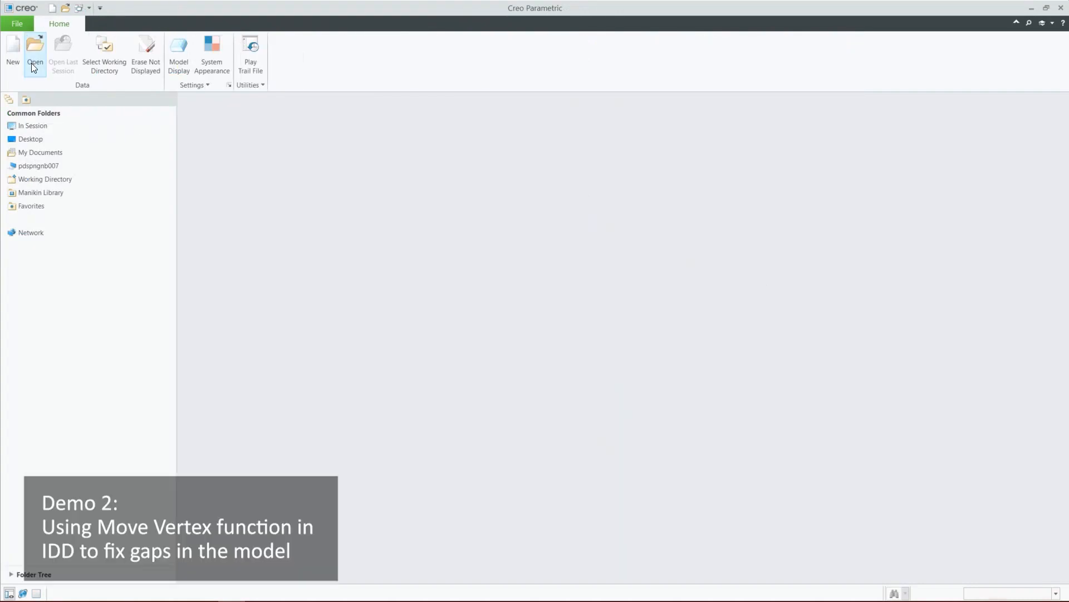
- Show all file types and import 02stearing_t101372.stp as a part with templates and the Automatic import type
{"action": "left_click", "coordinate": [593, 426]}
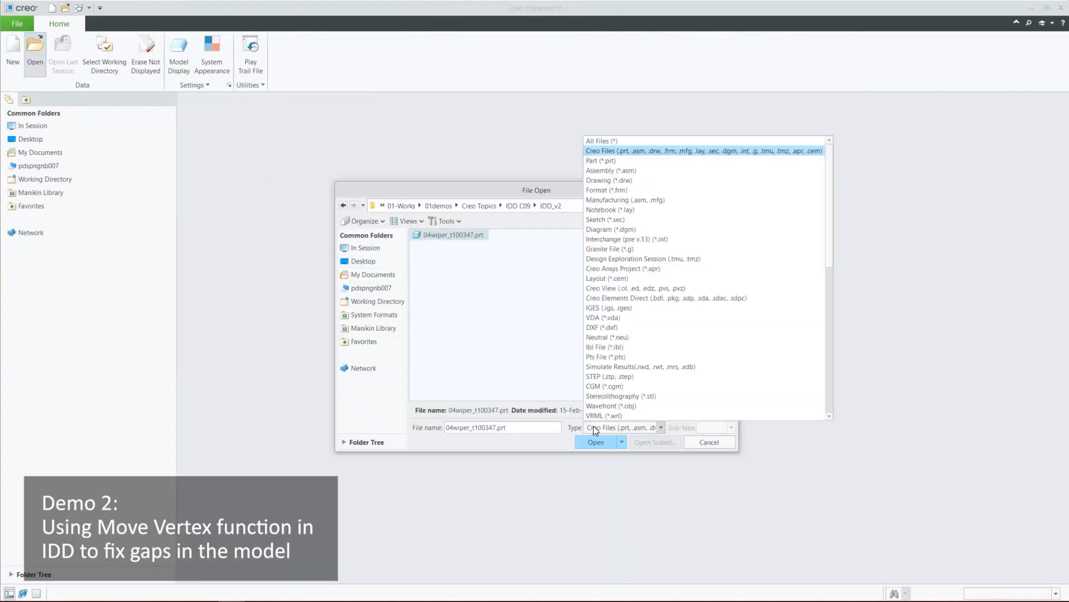
{"action": "left_click", "coordinate": [606, 139]}
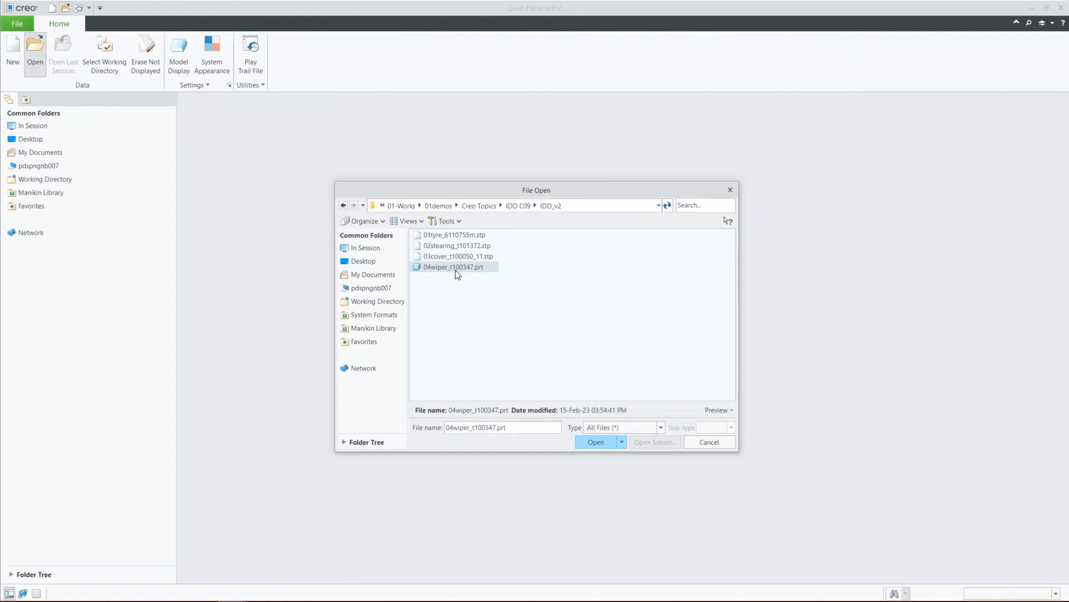
{"action": "left_click", "coordinate": [456, 247]}
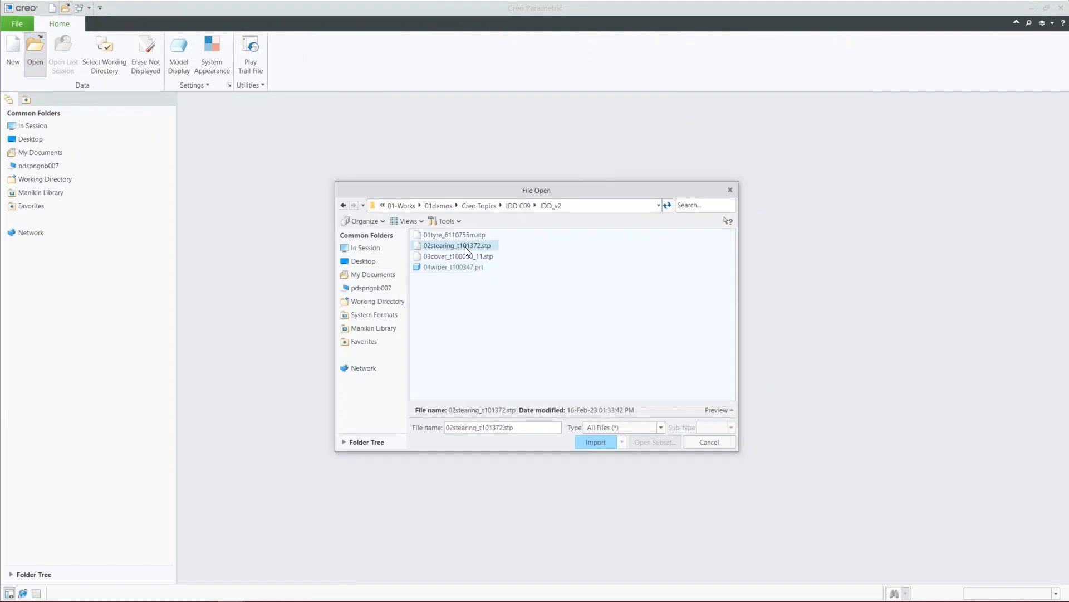
{"action": "left_click", "coordinate": [600, 443]}
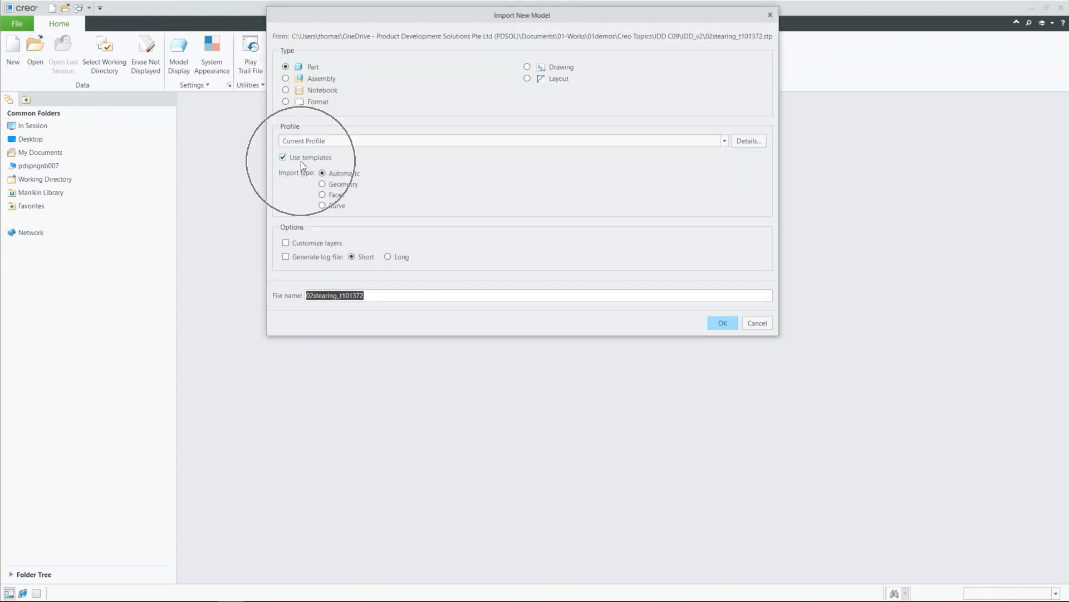
{"action": "left_click", "coordinate": [709, 323]}
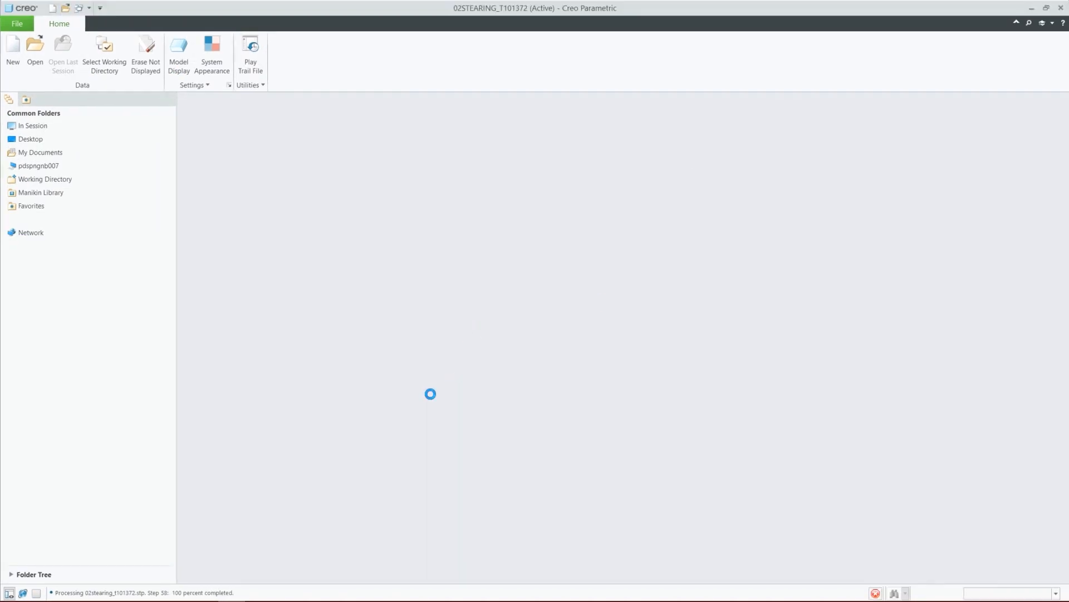
- View the imported steering wheel and expand its design items to examine the quilts and bodies
{"action": "scroll", "coordinate": [497, 436], "scroll_direction": "down", "scroll_amount": 3}
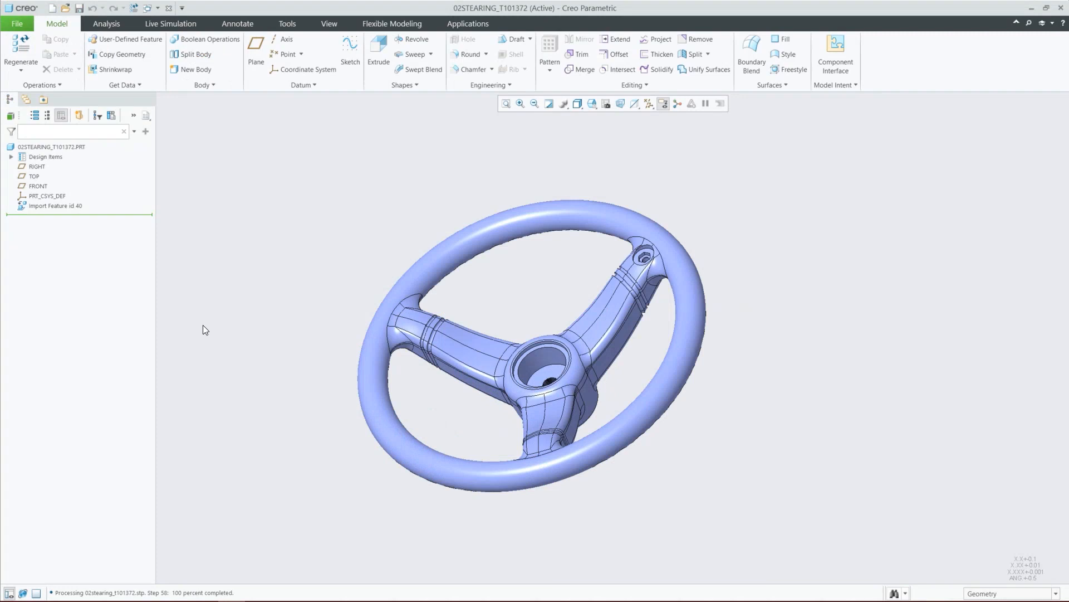
{"action": "left_click", "coordinate": [576, 483]}
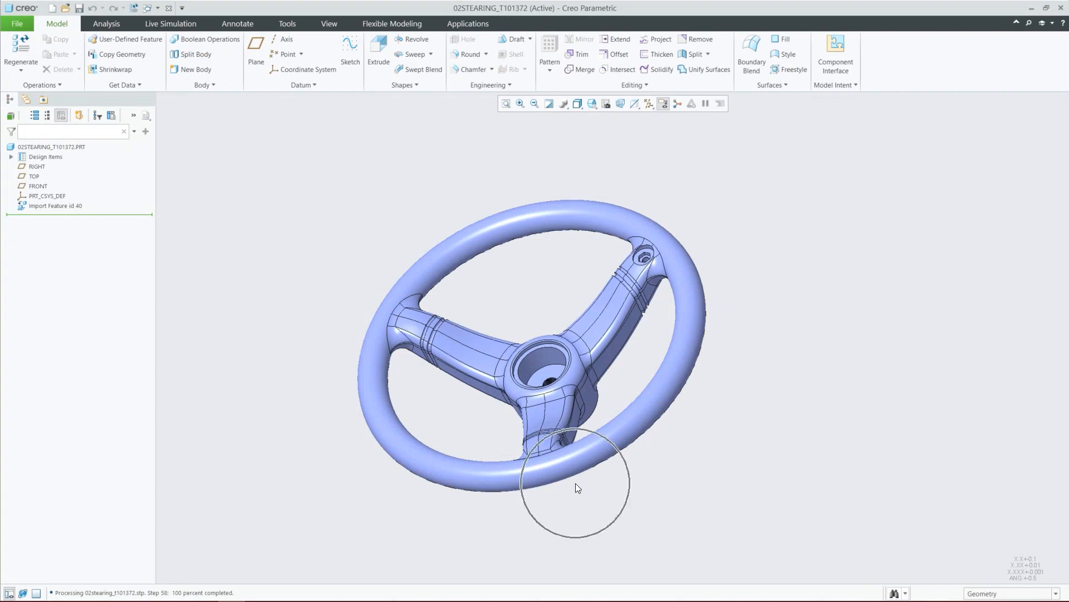
{"action": "left_click", "coordinate": [16, 158]}
{"action": "left_click", "coordinate": [22, 176]}
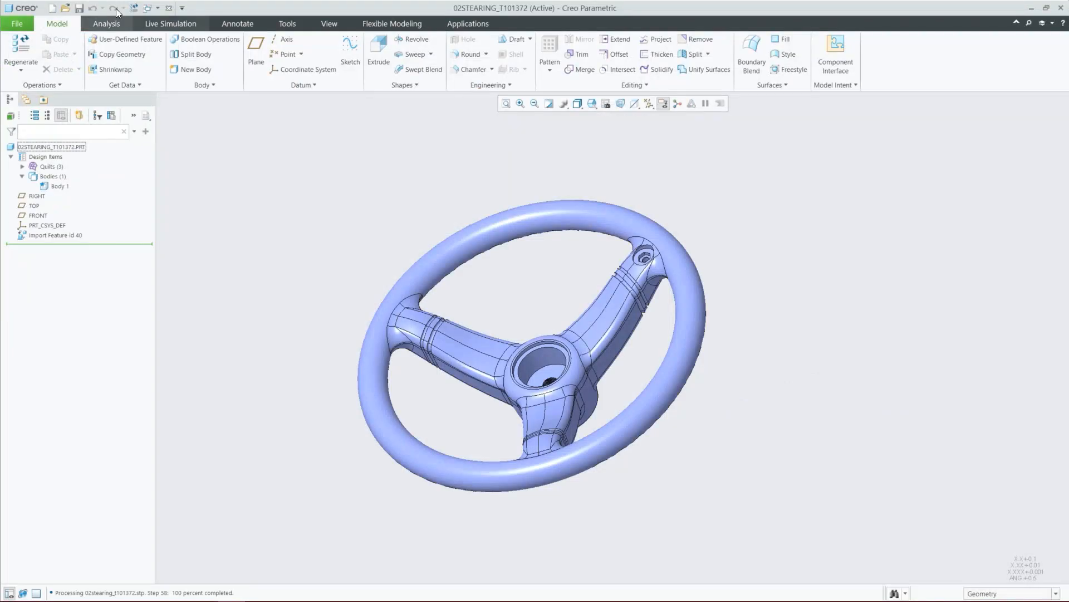
- Preview the steering wheel's solid mass properties with the default coordinate system and close the analysis without saving
{"action": "left_click", "coordinate": [162, 78]}
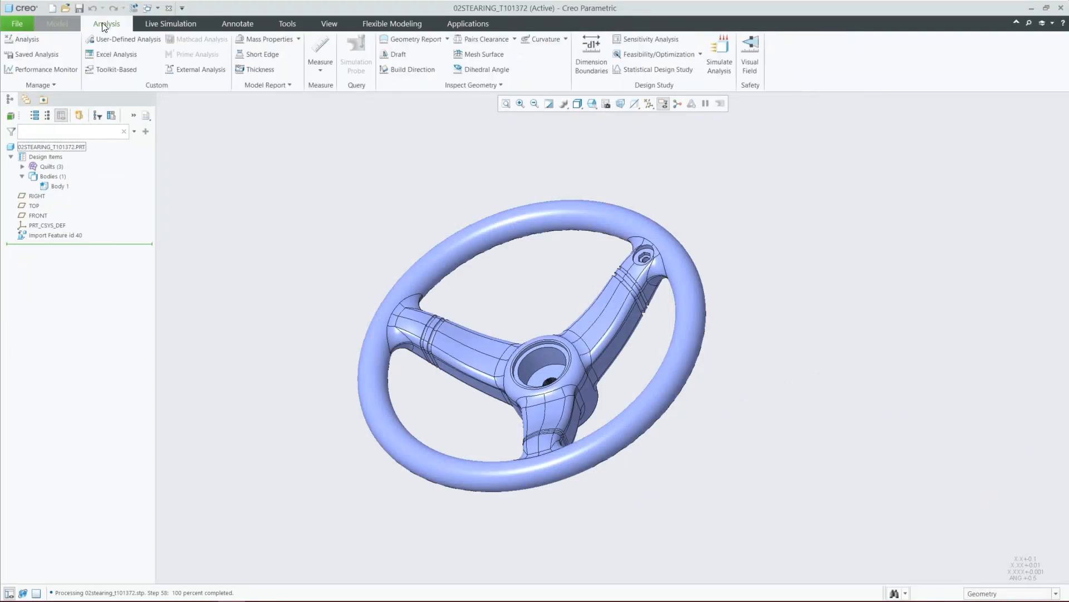
{"action": "left_click", "coordinate": [269, 39]}
{"action": "left_click", "coordinate": [834, 452]}
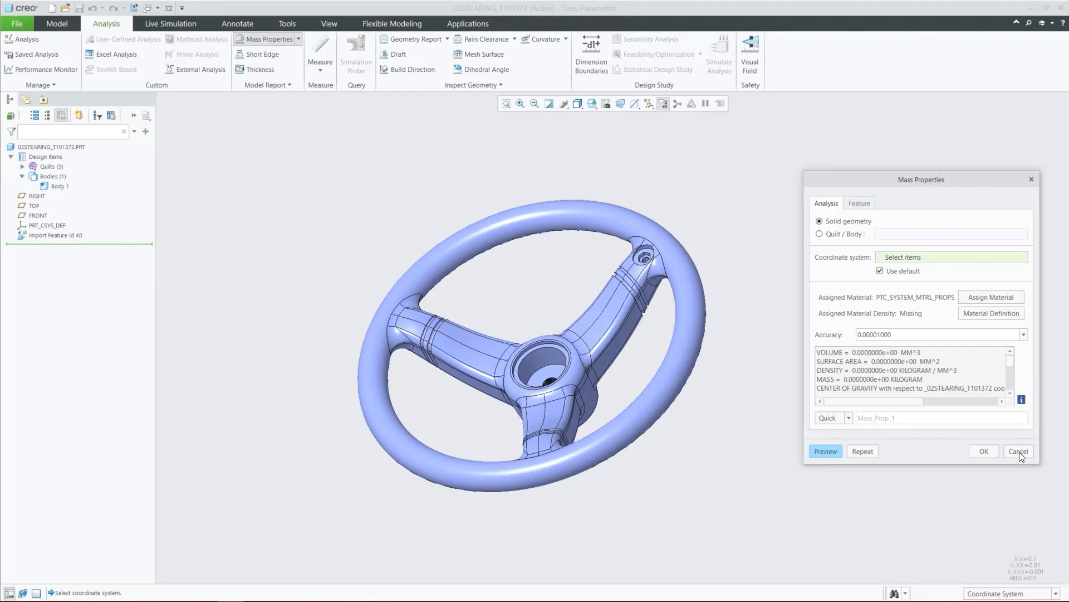
{"action": "left_click", "coordinate": [1020, 453]}
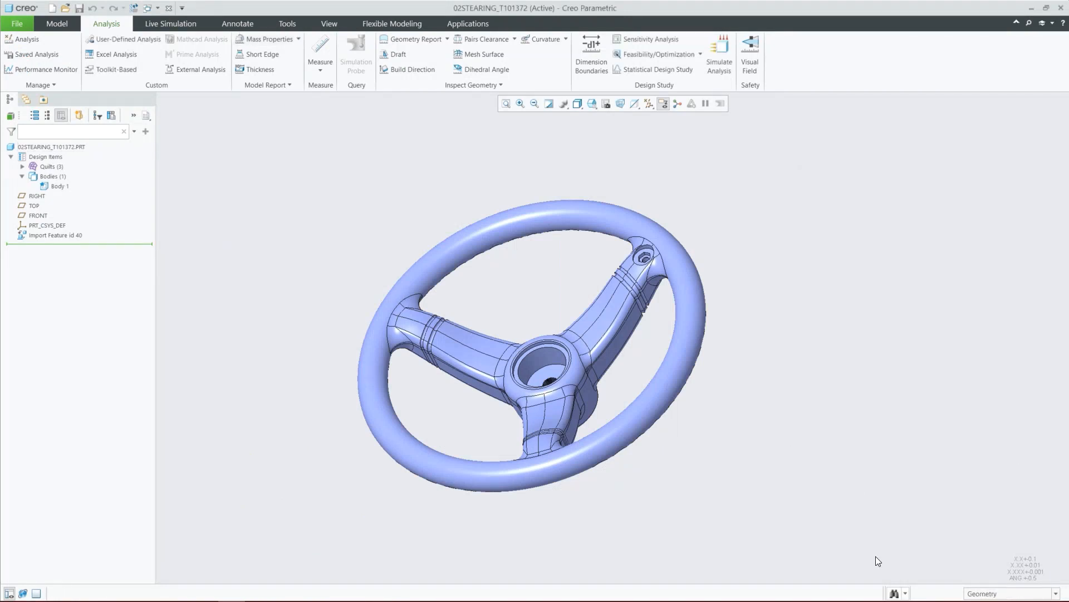
- Search the steering wheel for One-Sided edges and select all of them to highlight the gaps in the model
{"action": "left_click", "coordinate": [893, 594]}
{"action": "left_click", "coordinate": [824, 320]}
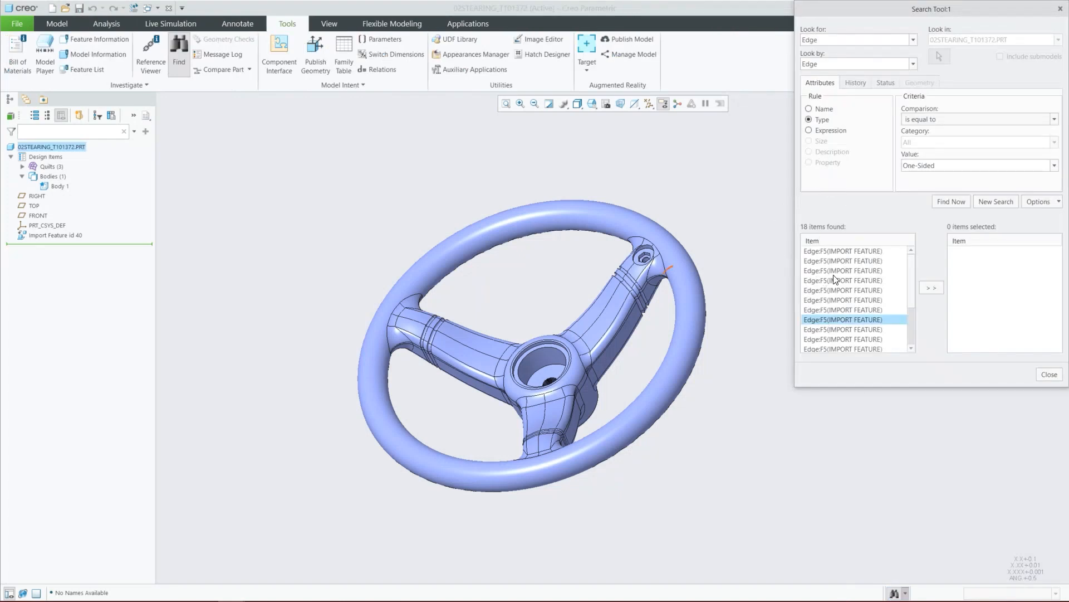
{"action": "key", "text": "ctrl+a"}
{"action": "left_click", "coordinate": [931, 288]}
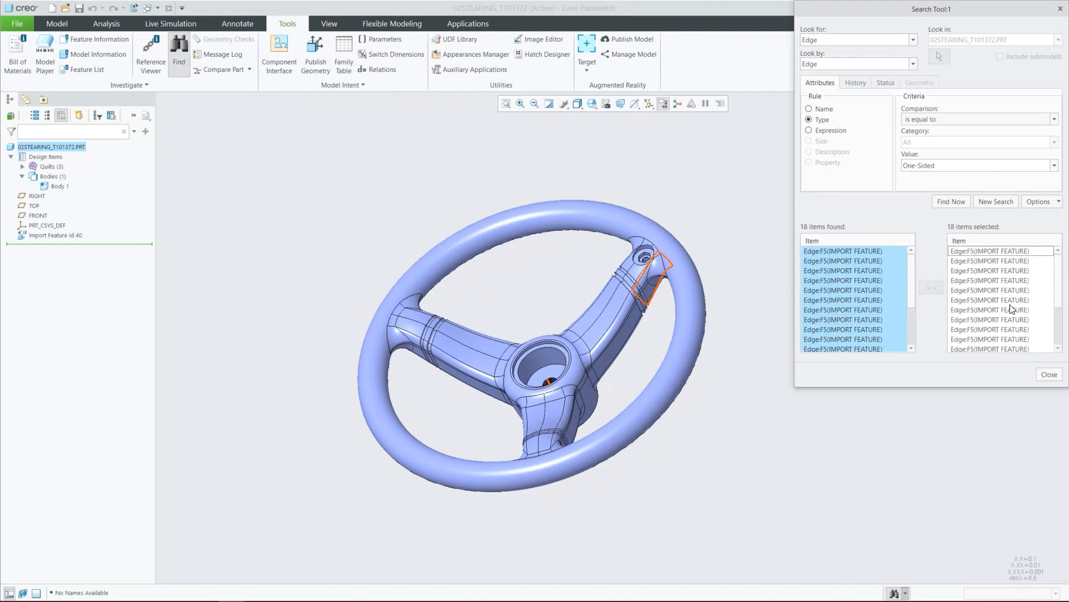
{"action": "left_click", "coordinate": [1050, 375]}
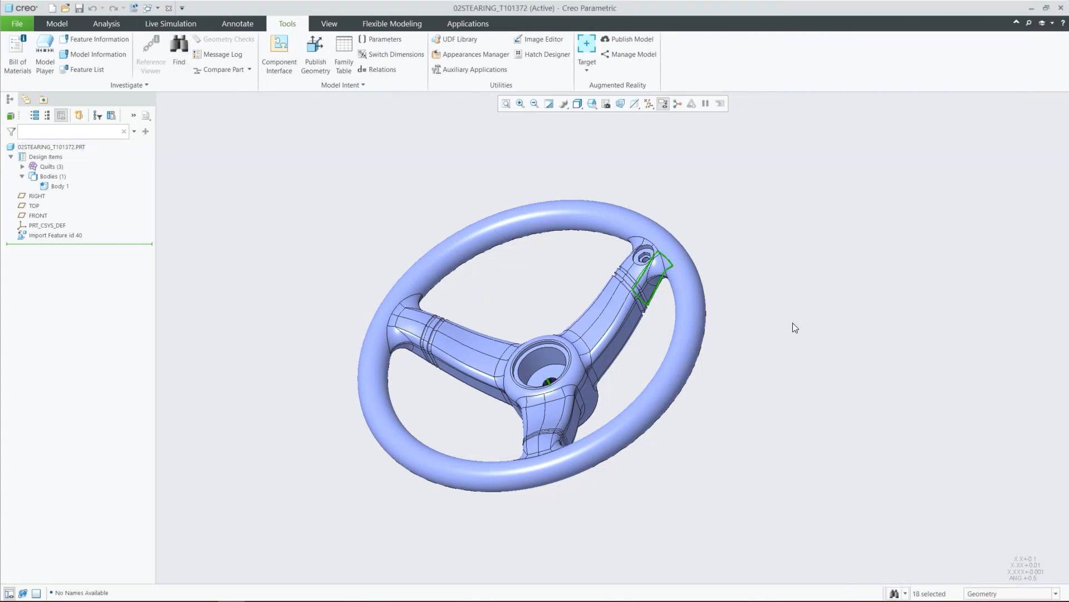
- Examine the highlighted one-sided edges on the steering wheel's upper spoke and in the hub's splined bore
{"action": "scroll", "coordinate": [650, 268], "scroll_direction": "down", "scroll_amount": 3}
{"action": "middle_click_drag", "start_coordinate": [650, 268], "coordinate": [670, 259]}
{"action": "scroll", "coordinate": [718, 335], "scroll_direction": "down", "scroll_amount": 3}
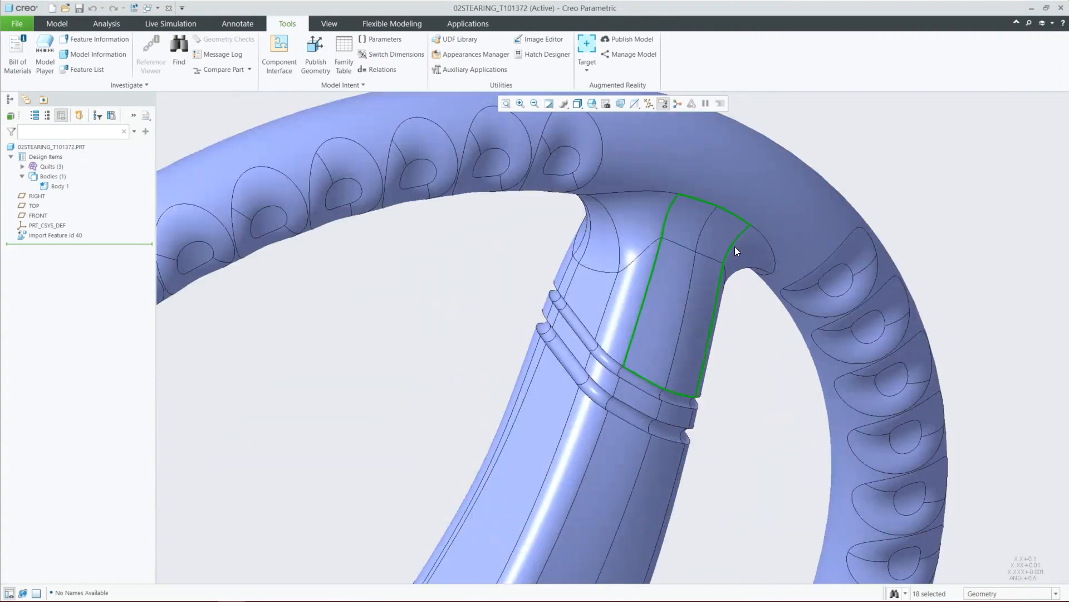
{"action": "scroll", "coordinate": [673, 266], "scroll_direction": "up", "scroll_amount": 5}
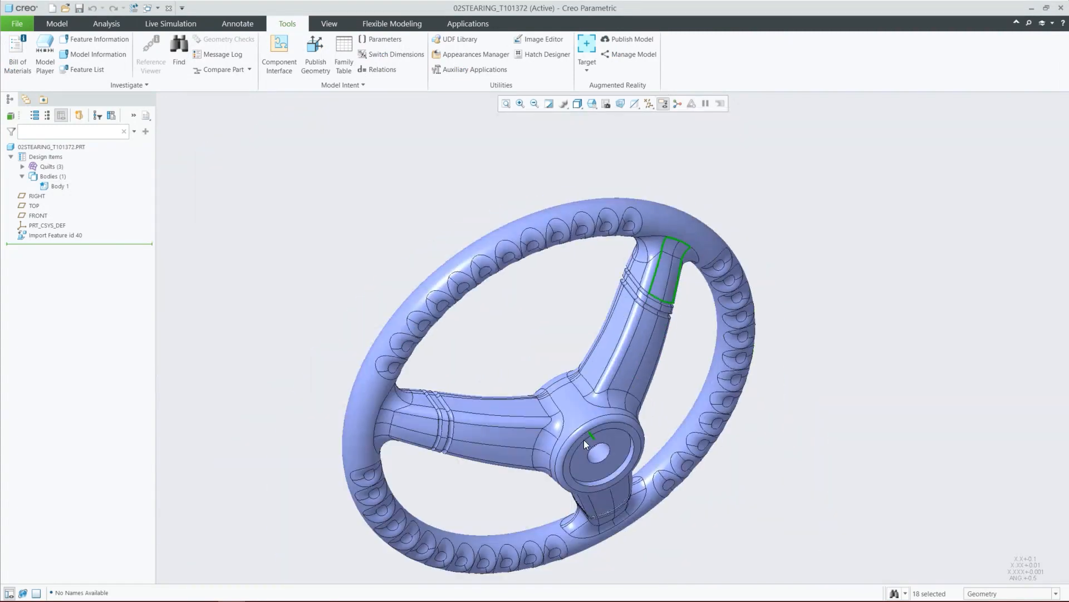
{"action": "scroll", "coordinate": [606, 438], "scroll_direction": "down", "scroll_amount": 3}
{"action": "scroll", "coordinate": [585, 416], "scroll_direction": "down", "scroll_amount": 2}
{"action": "middle_click_drag", "start_coordinate": [586, 415], "coordinate": [669, 486]}
{"action": "scroll", "coordinate": [500, 329], "scroll_direction": "down", "scroll_amount": 5}
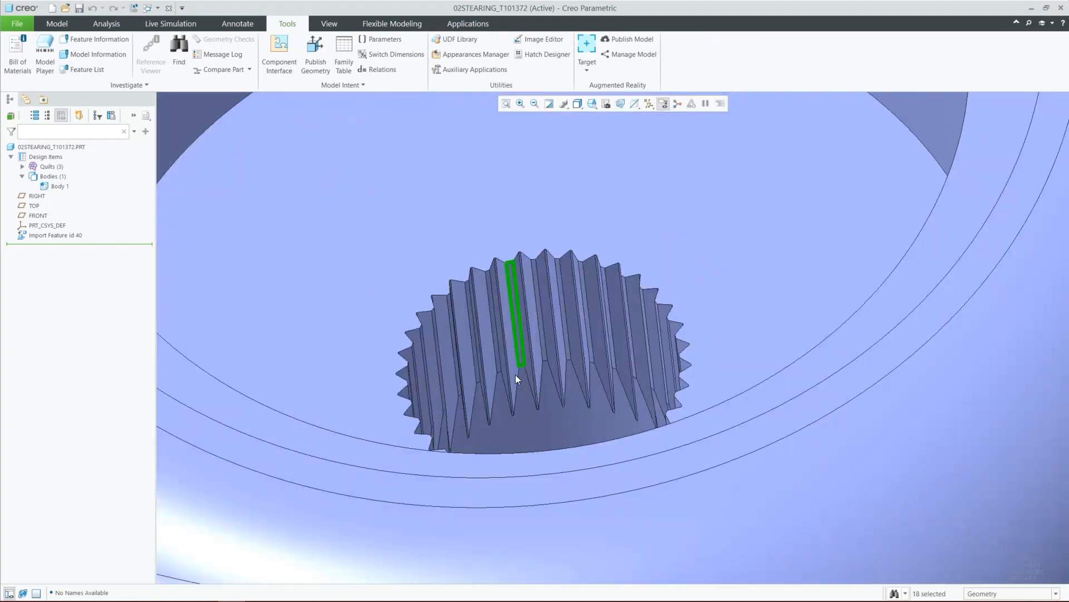
{"action": "scroll", "coordinate": [513, 373], "scroll_direction": "up", "scroll_amount": 8}
{"action": "middle_click_drag", "start_coordinate": [480, 392], "coordinate": [625, 249]}
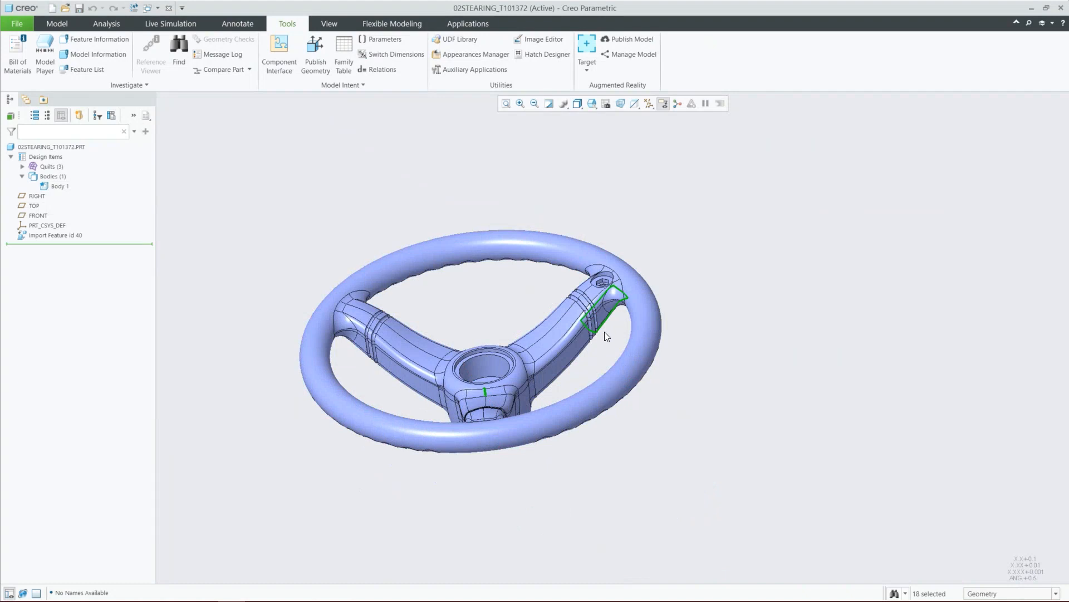
{"action": "middle_click_drag", "start_coordinate": [613, 452], "coordinate": [627, 490]}
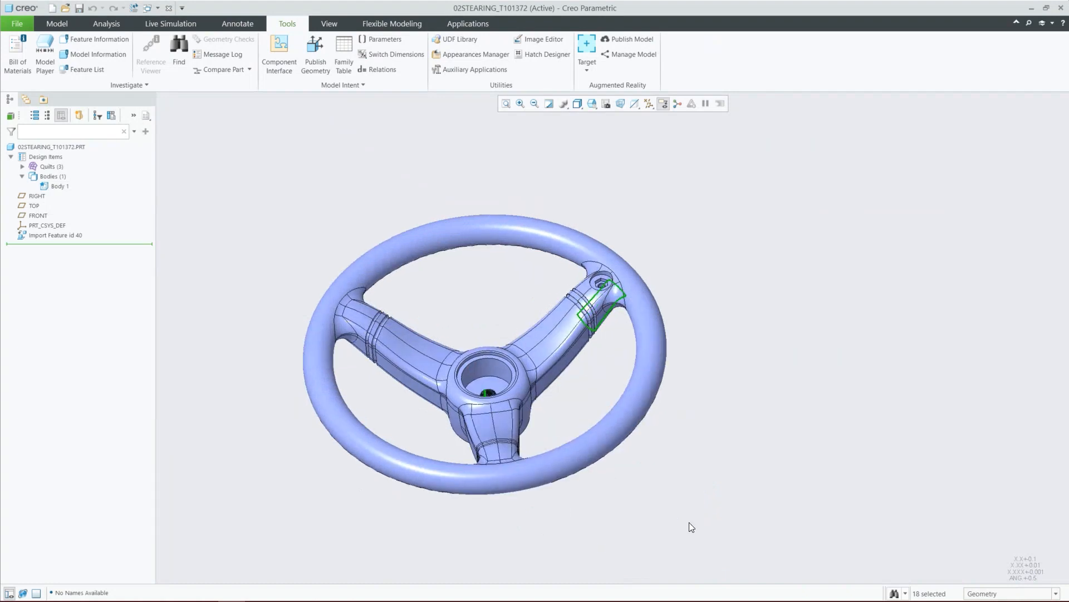
{"action": "scroll", "coordinate": [690, 522], "scroll_direction": "up", "scroll_amount": 1}
{"action": "scroll", "coordinate": [608, 479], "scroll_direction": "down", "scroll_amount": 1}
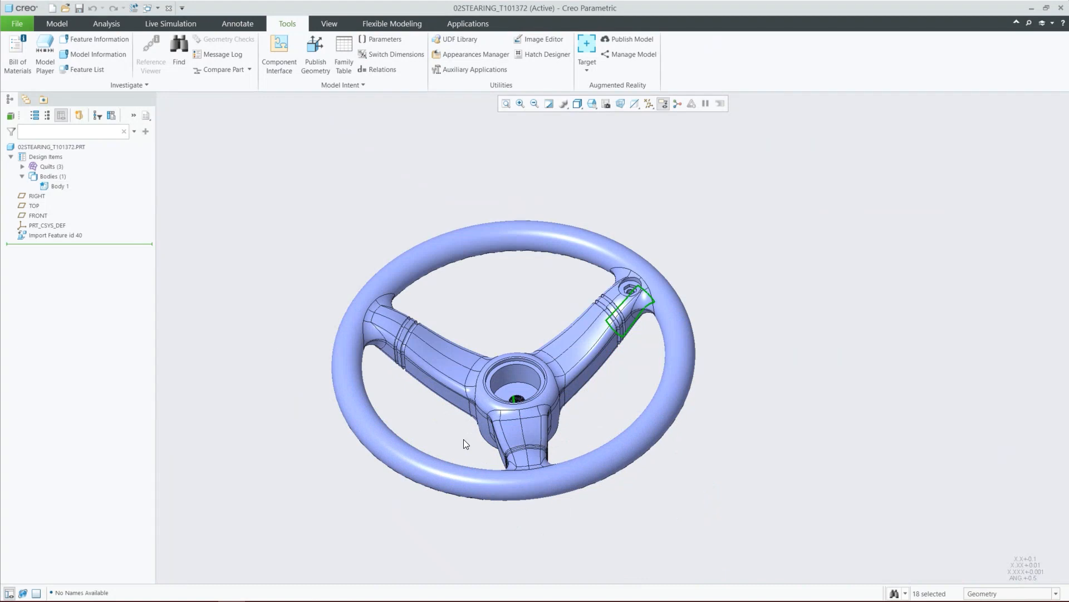
- Edit the definition of the steering wheel's import feature and open it in Import DataDoctor
{"action": "left_click", "coordinate": [46, 236]}
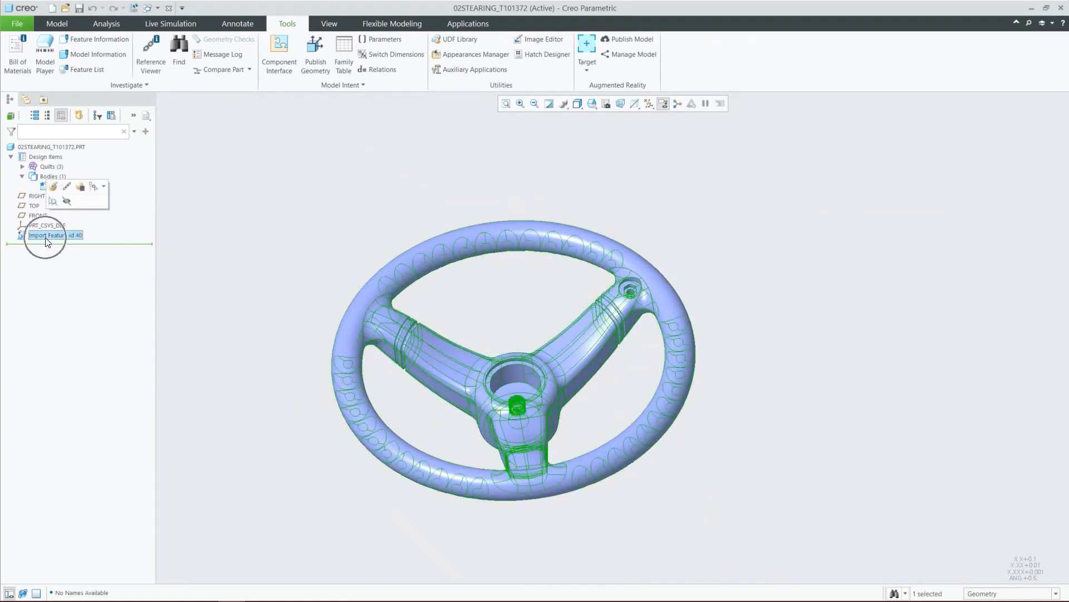
{"action": "left_click", "coordinate": [53, 186]}
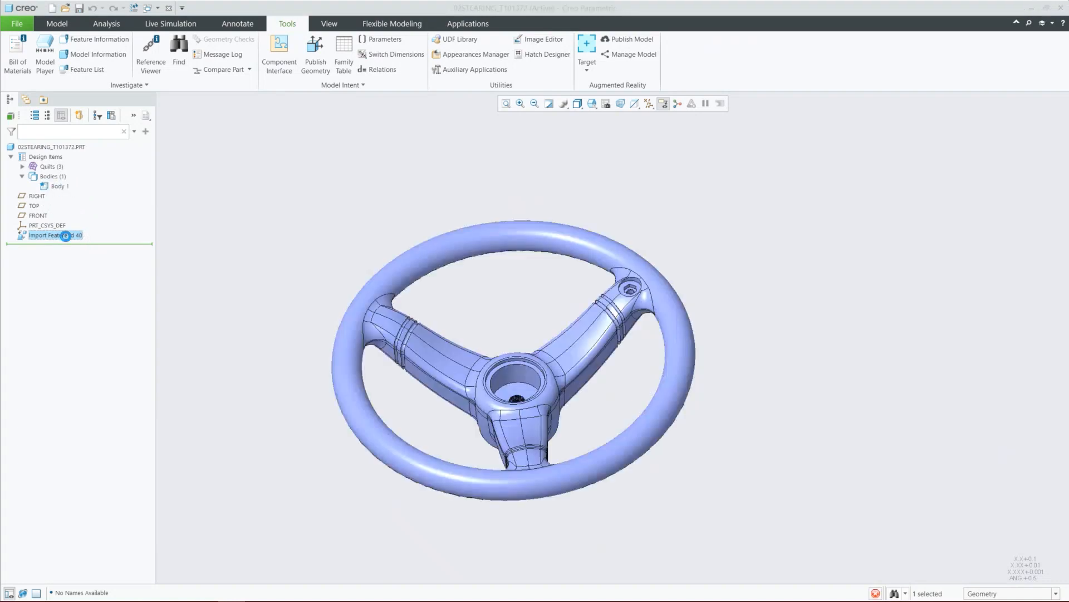
{"action": "left_click", "coordinate": [532, 23]}
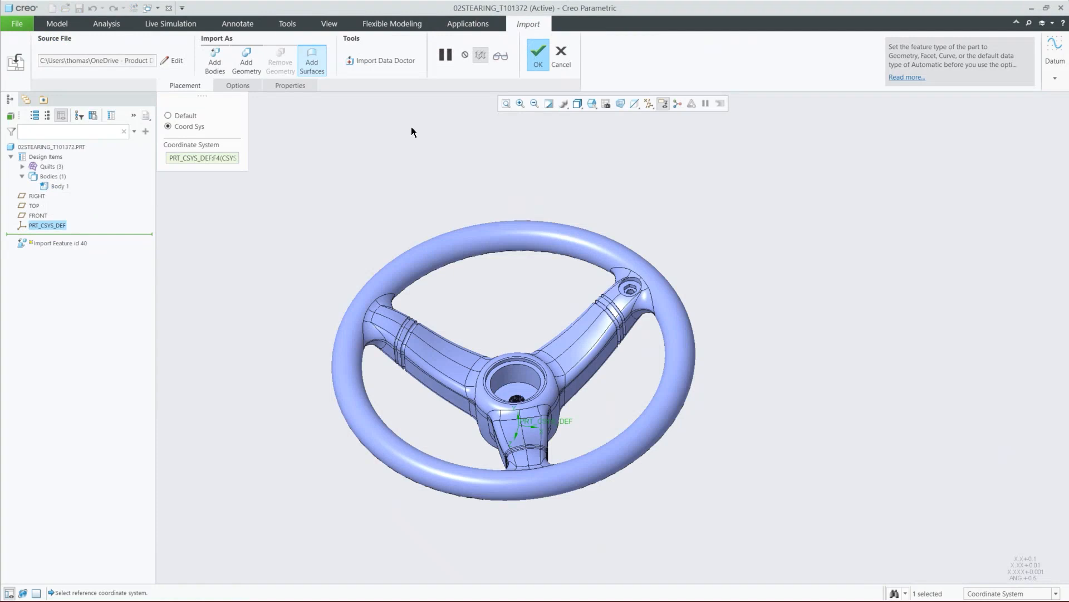
{"action": "left_click", "coordinate": [377, 63]}
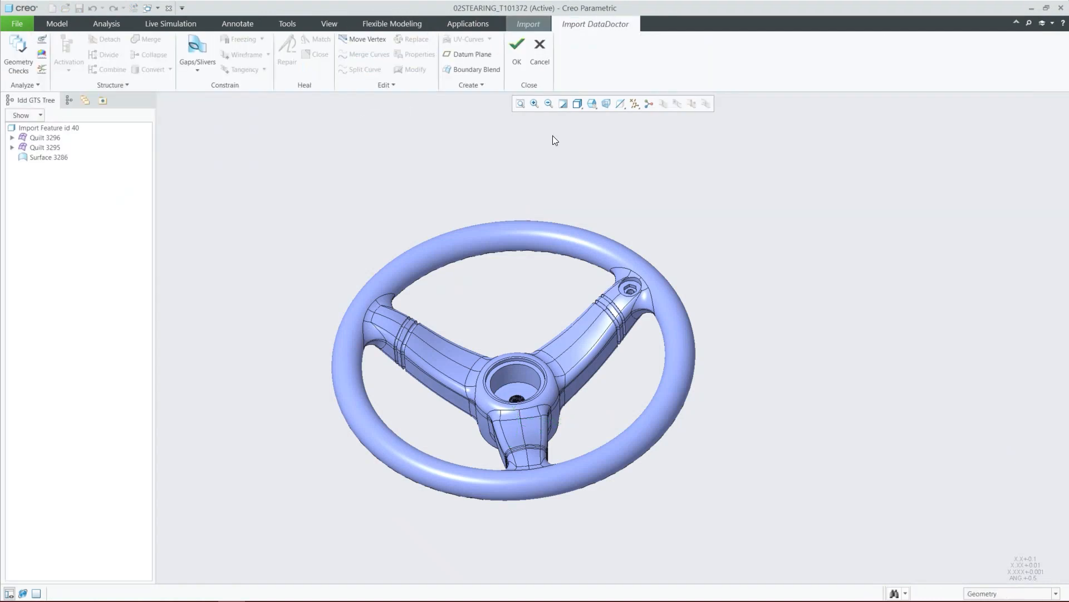
- Isolate Quilt 3295 so that only its small group of spoke surfaces is displayed
{"action": "key", "text": "ctrl"}
{"action": "key", "text": "ctrl"}
{"action": "key", "text": "ctrl"}
{"action": "left_click", "coordinate": [43, 136]}
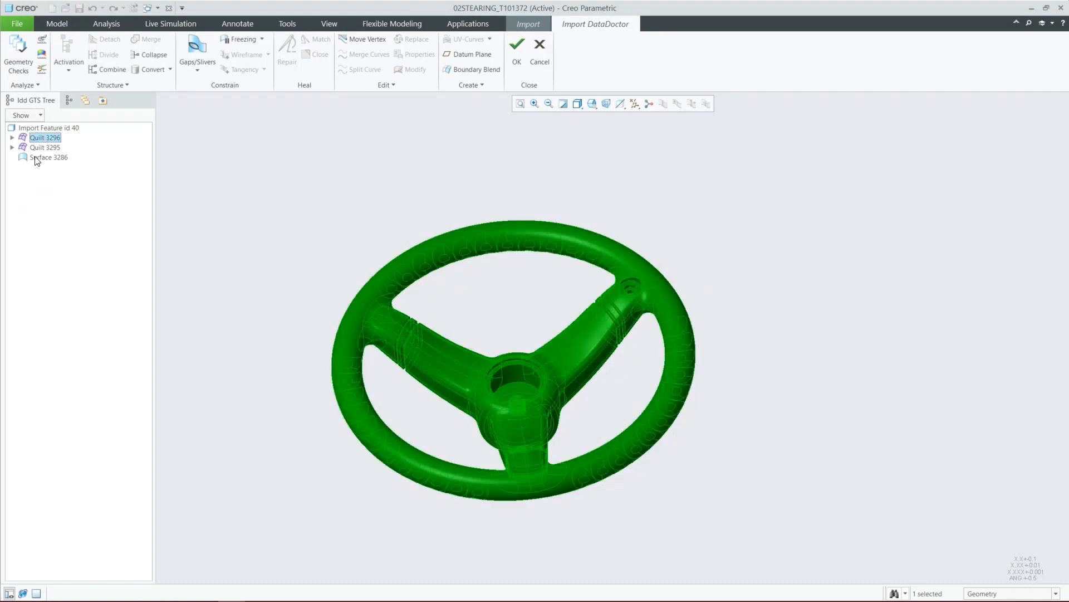
{"action": "left_click", "coordinate": [44, 147]}
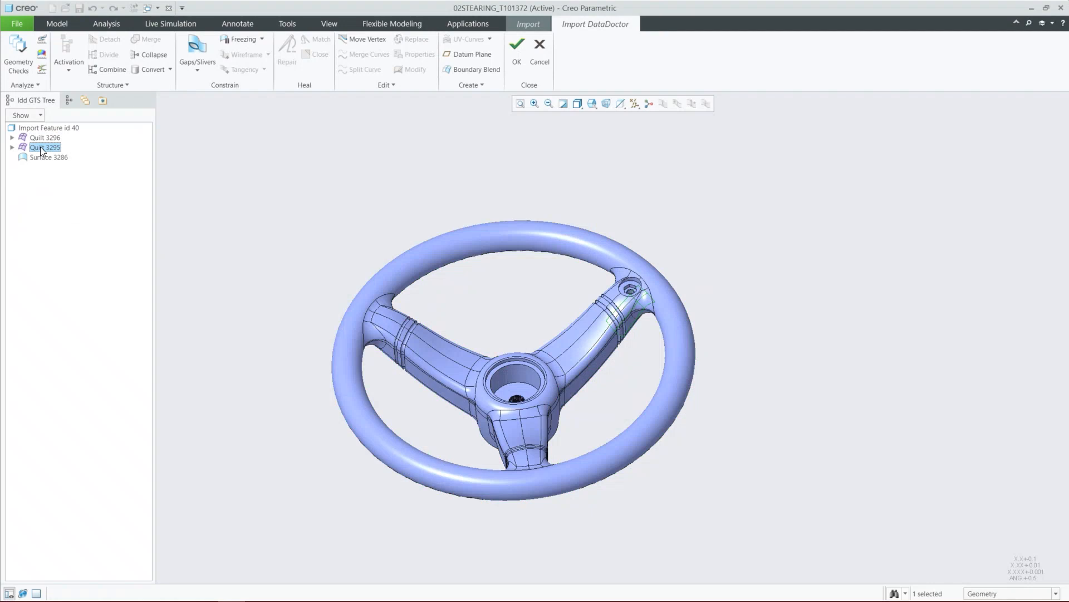
{"action": "right_click", "coordinate": [48, 149]}
{"action": "left_click", "coordinate": [84, 193]}
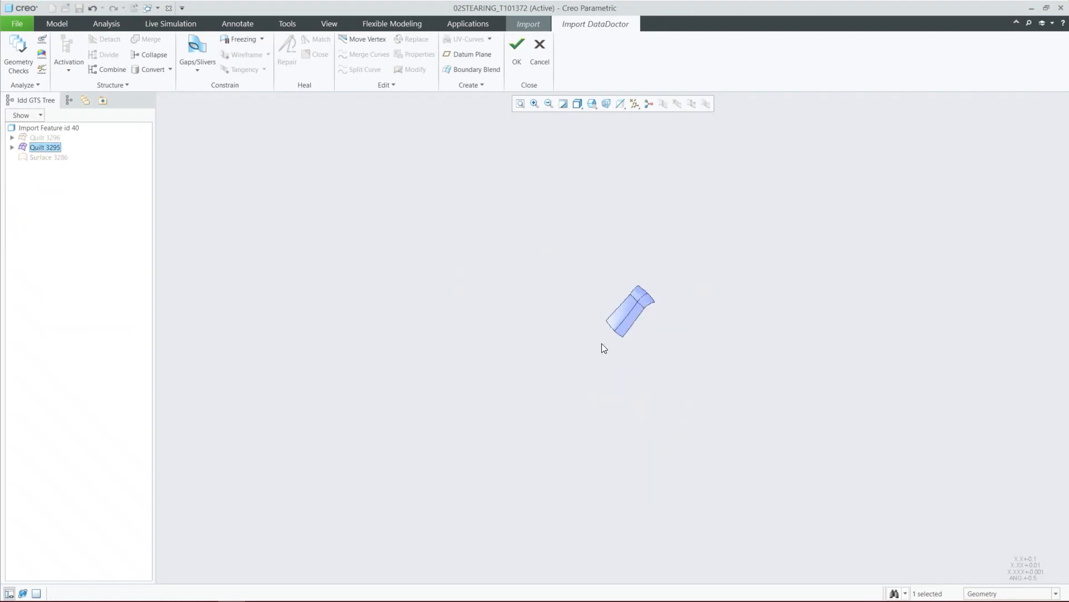
{"action": "middle_click_drag", "start_coordinate": [623, 333], "coordinate": [591, 303]}
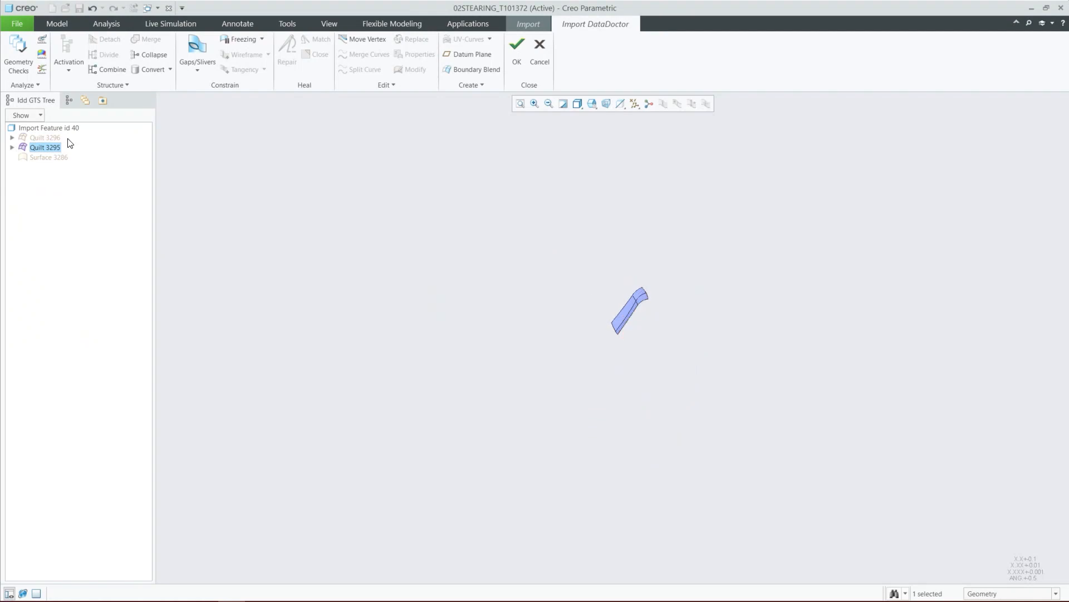
- Check where the isolated surfaces sit within the steering wheel's main quilt, Quilt 3296, and unhide that quilt
{"action": "left_click", "coordinate": [48, 138]}
{"action": "middle_click_drag", "start_coordinate": [599, 313], "coordinate": [643, 248]}
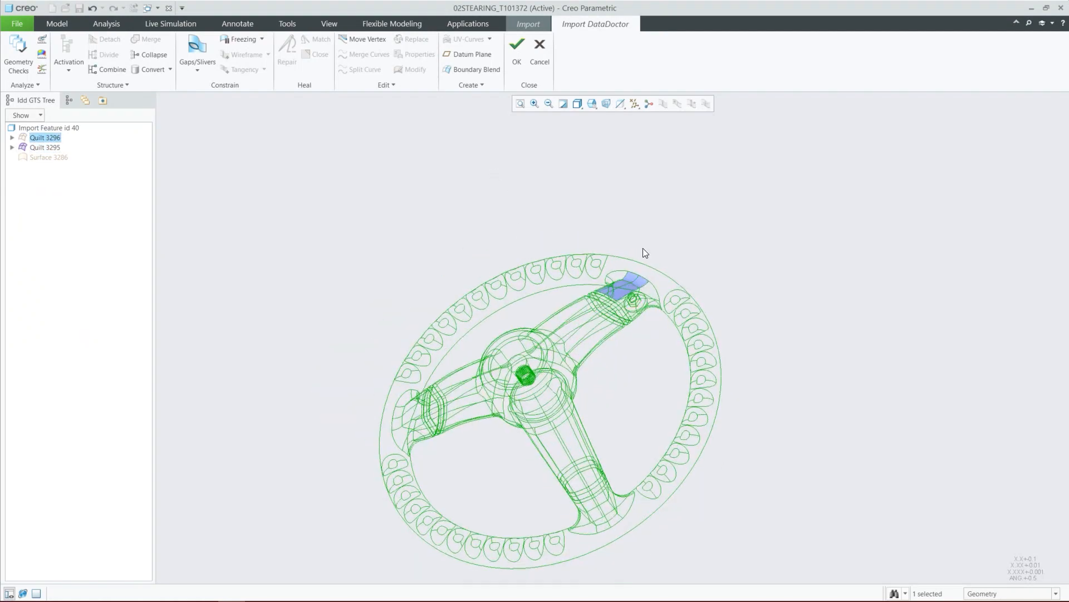
{"action": "scroll", "coordinate": [662, 264], "scroll_direction": "up", "scroll_amount": 6}
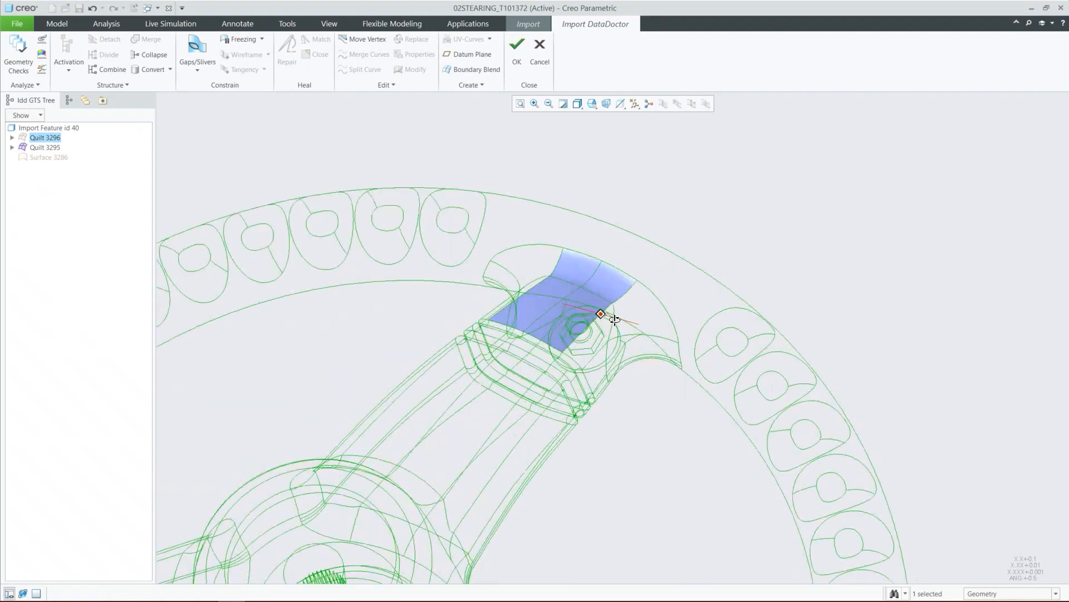
{"action": "scroll", "coordinate": [533, 232], "scroll_direction": "up", "scroll_amount": 3}
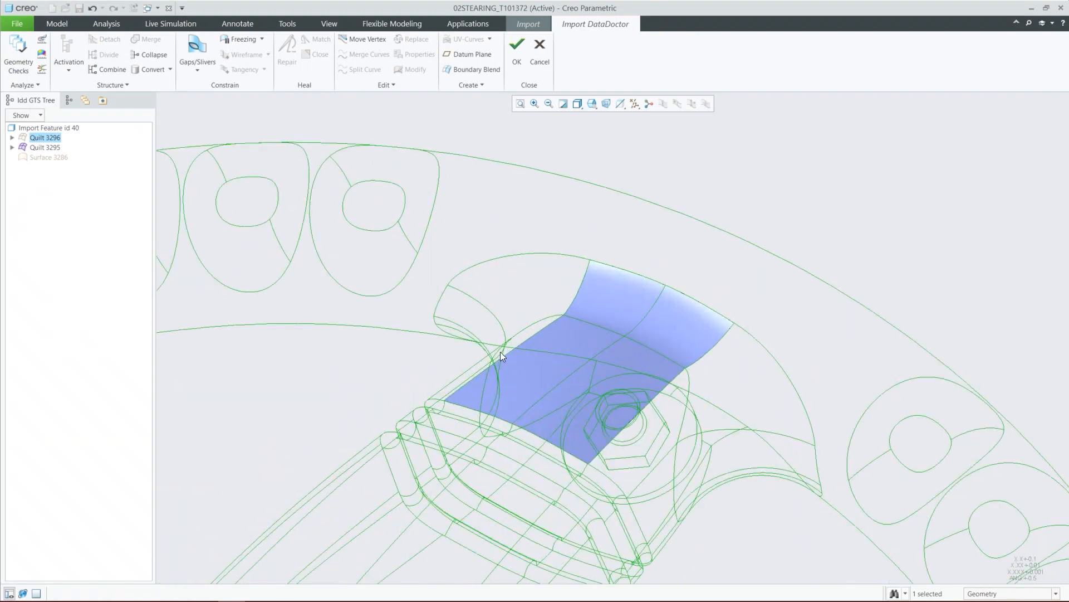
{"action": "scroll", "coordinate": [559, 390], "scroll_direction": "down", "scroll_amount": 2}
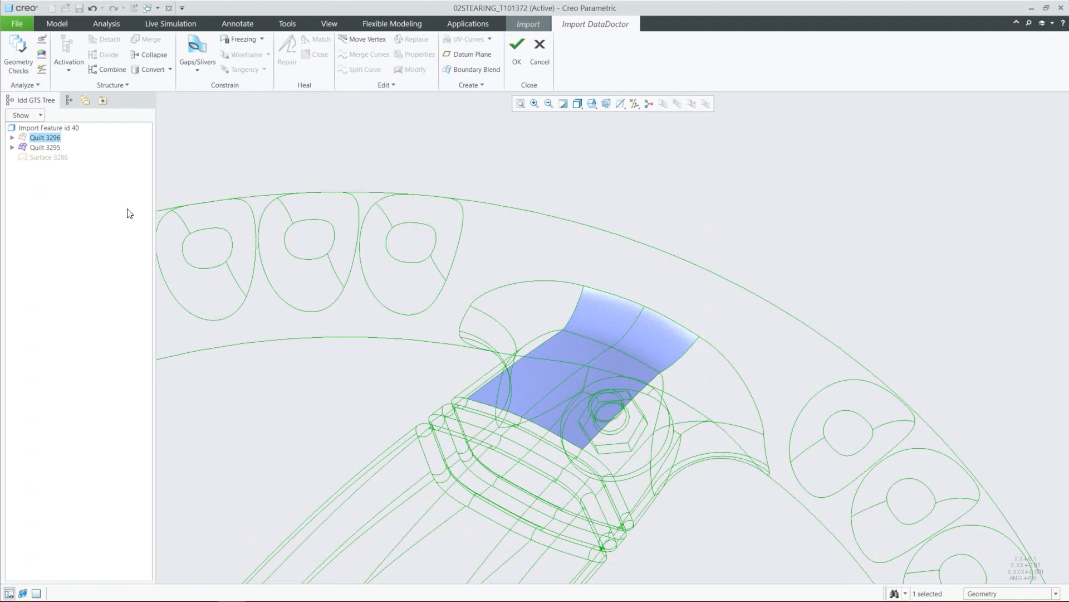
{"action": "right_click", "coordinate": [49, 142]}
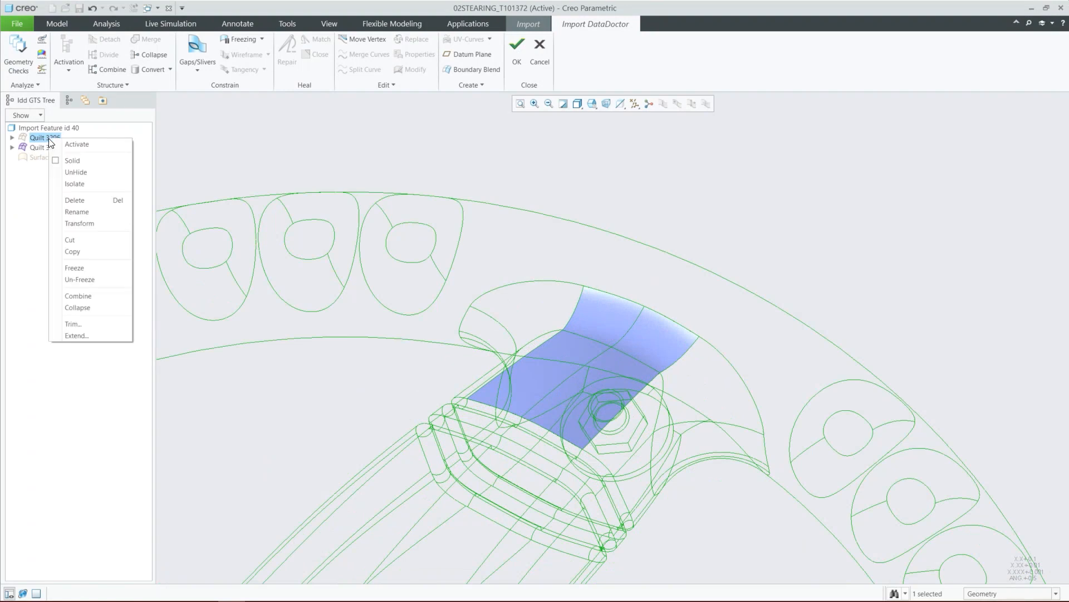
{"action": "left_click", "coordinate": [69, 162]}
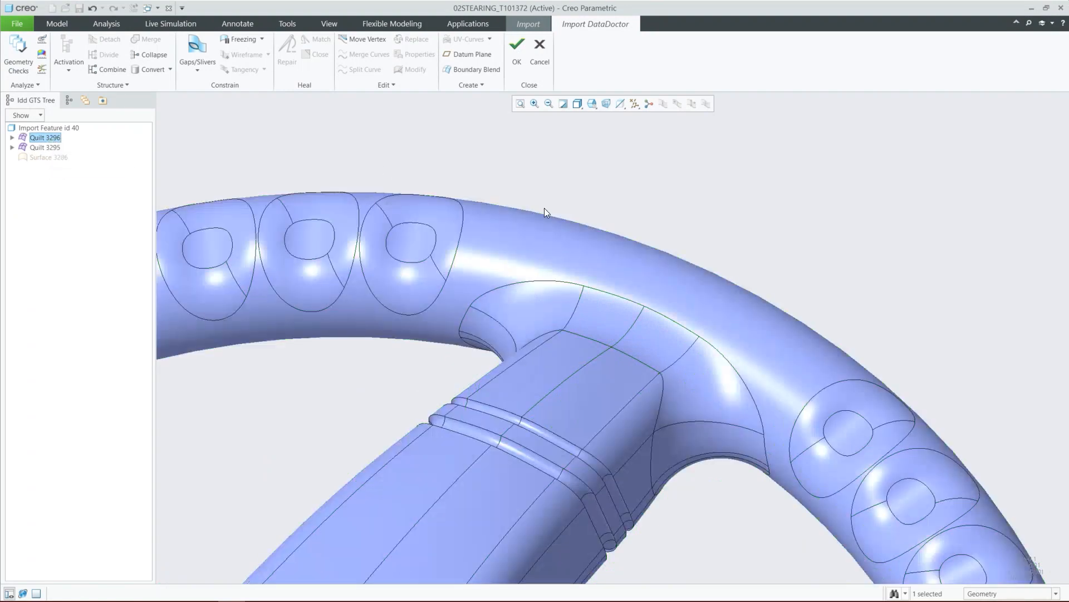
- Hide Quilt 3295 and inspect the main quilt's surfaces beneath it at the spoke-to-rim junction
{"action": "left_click", "coordinate": [43, 148]}
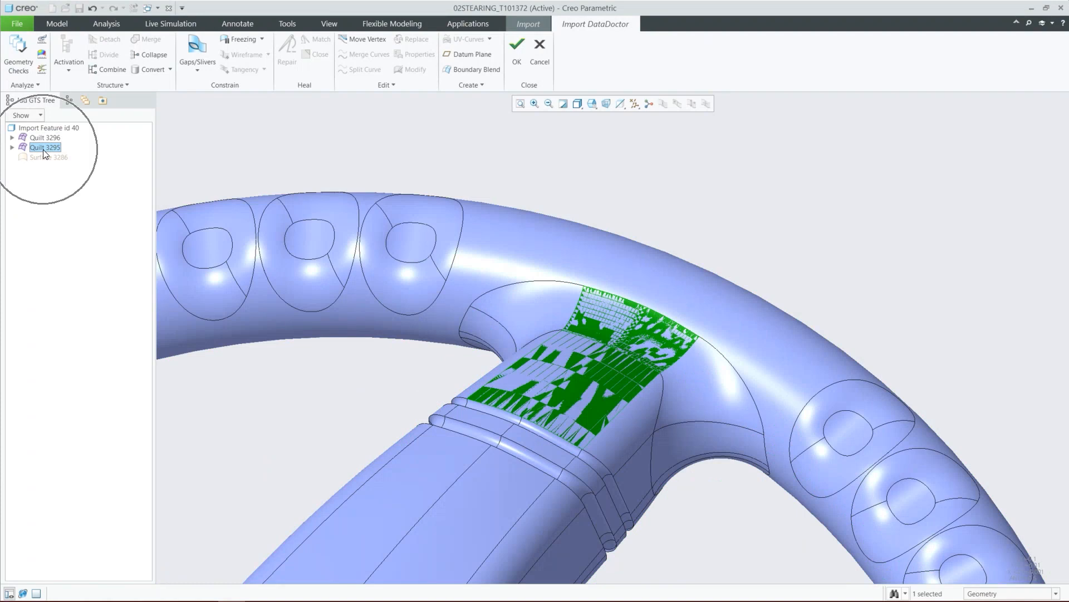
{"action": "mouse_move", "coordinate": [570, 397]}
{"action": "middle_mouse_down"}
{"action": "mouse_move", "coordinate": [595, 405]}
{"action": "mouse_move", "coordinate": [605, 308]}
{"action": "middle_mouse_up"}
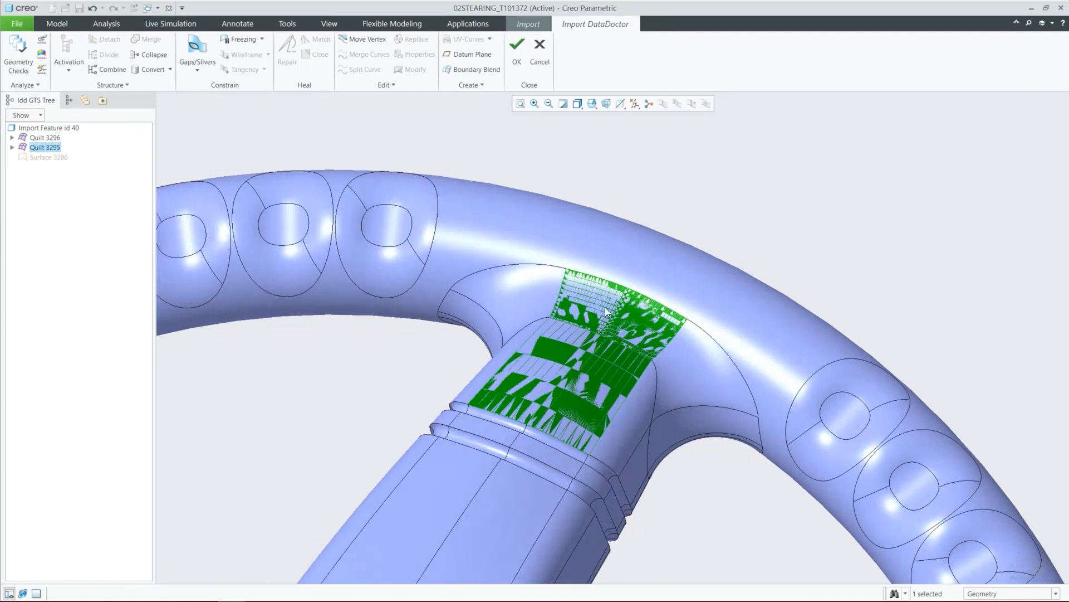
{"action": "right_click", "coordinate": [49, 151]}
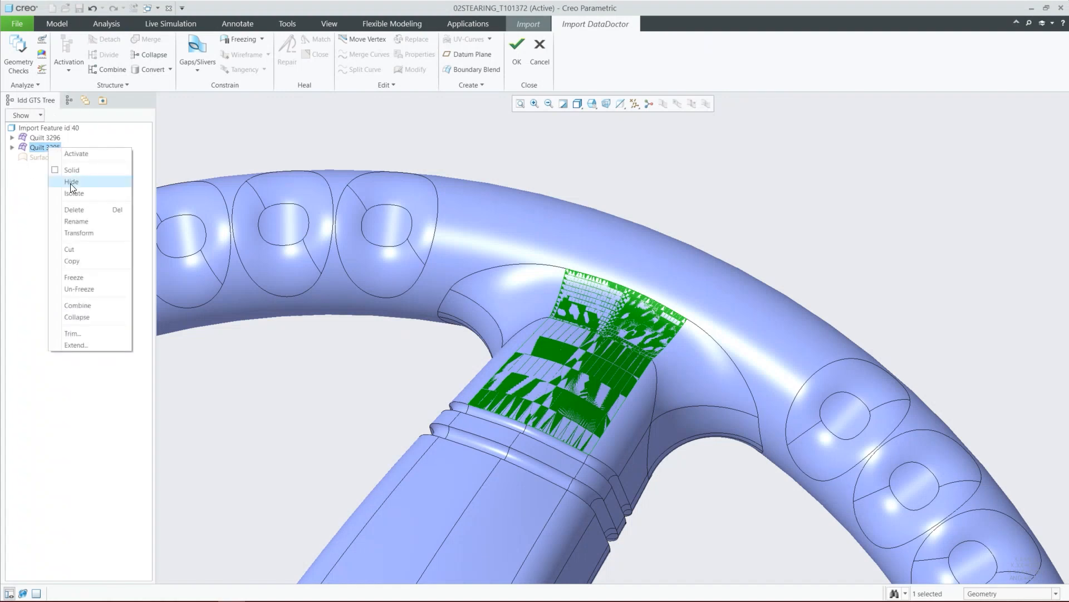
{"action": "left_click", "coordinate": [71, 182]}
{"action": "mouse_move", "coordinate": [564, 364]}
{"action": "middle_mouse_down"}
{"action": "mouse_move", "coordinate": [585, 372]}
{"action": "mouse_move", "coordinate": [599, 282]}
{"action": "middle_mouse_up"}
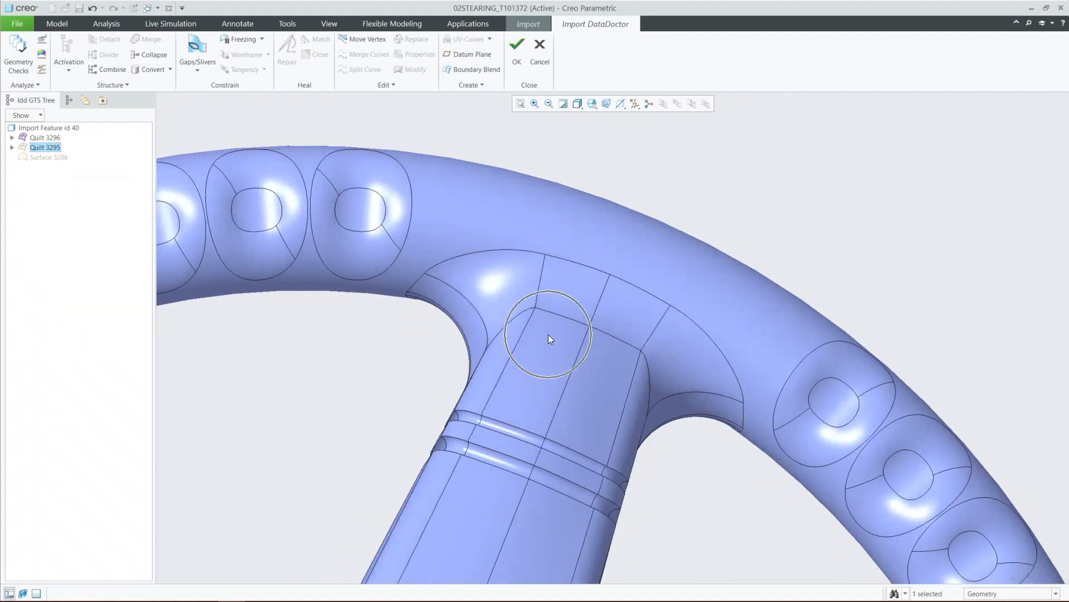
- Unhide Quilt 3295 and highlight it on the spoke to compare it with the underlying surfaces
{"action": "right_click", "coordinate": [49, 154]}
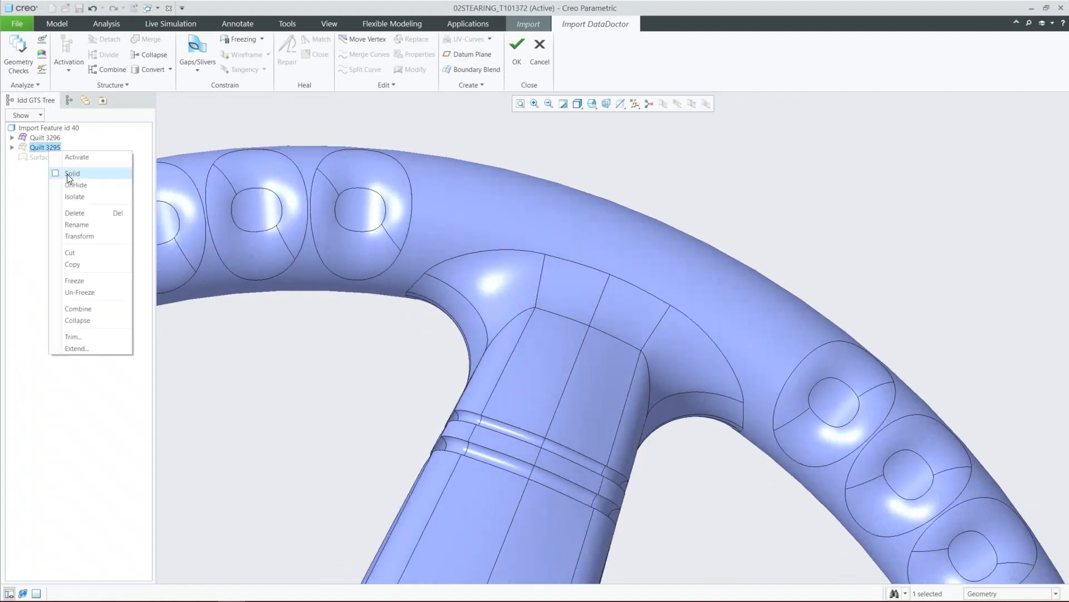
{"action": "left_click", "coordinate": [70, 186]}
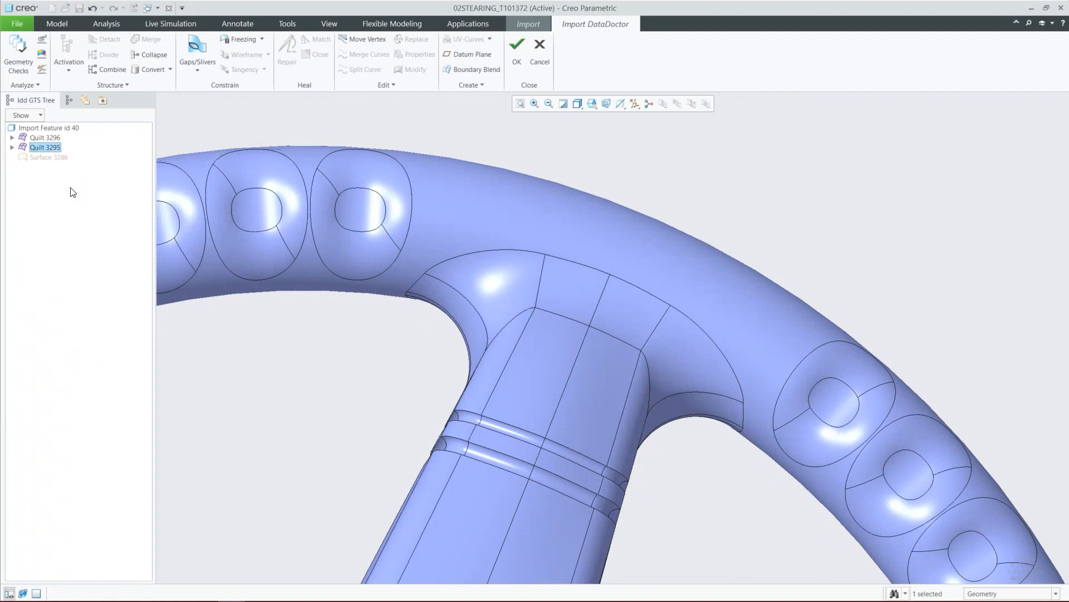
{"action": "double_click", "coordinate": [52, 146]}
{"action": "middle_click_drag", "start_coordinate": [459, 350], "coordinate": [454, 324]}
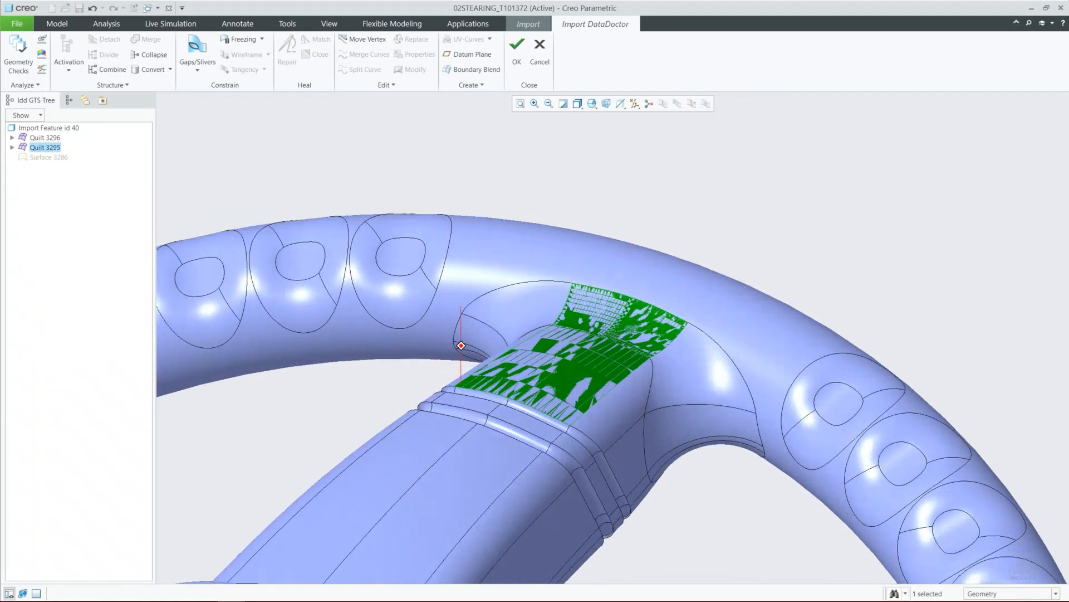
- Delete the duplicate Quilt 3295 from the import feature
{"action": "right_click", "coordinate": [50, 148]}
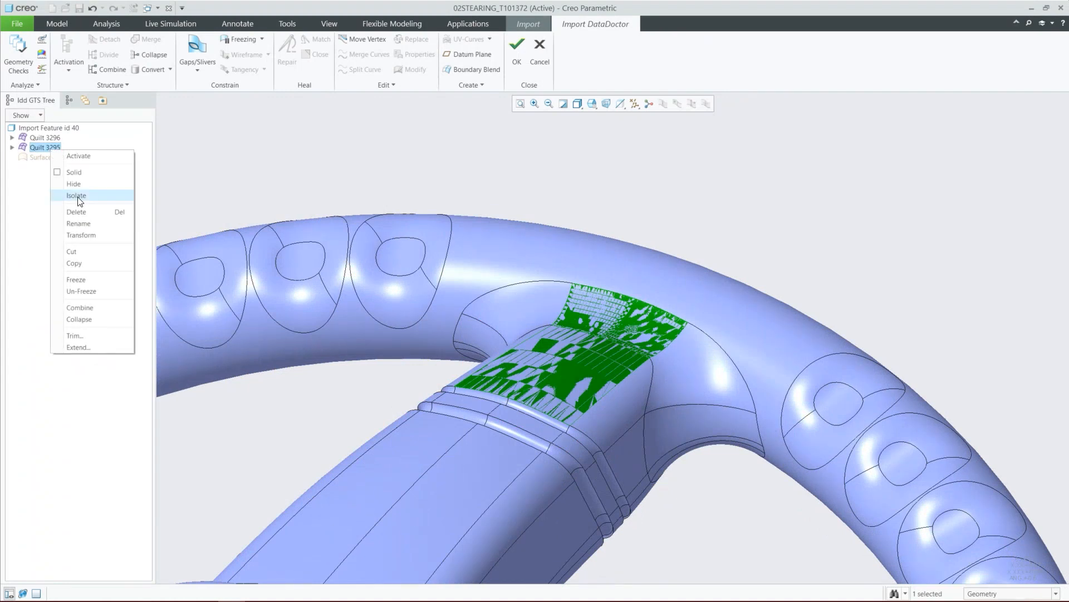
{"action": "left_click", "coordinate": [87, 213]}
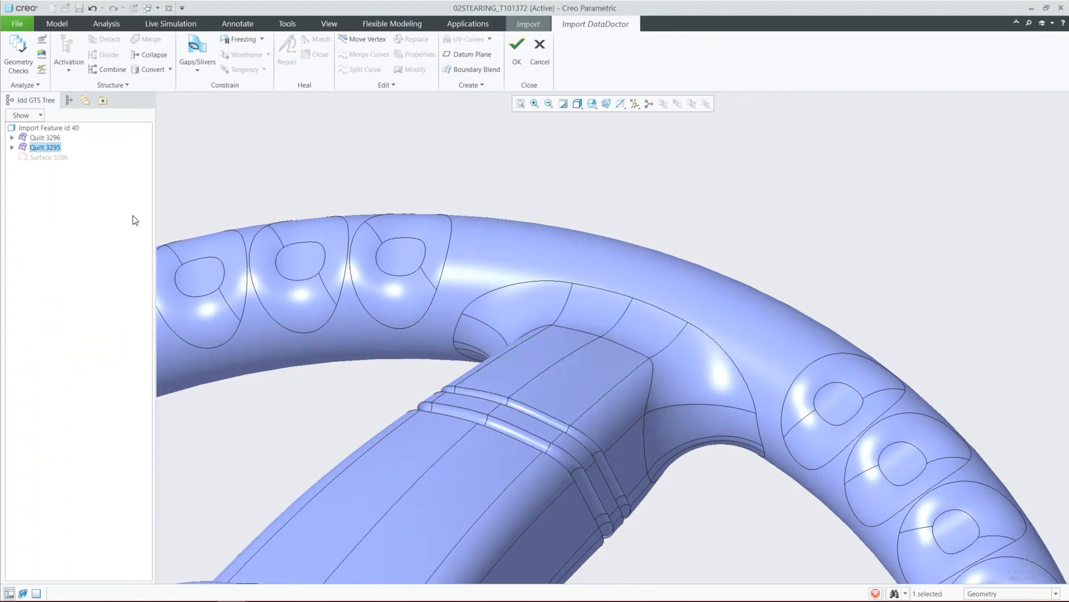
{"action": "scroll", "coordinate": [699, 303], "scroll_direction": "down", "scroll_amount": 3}
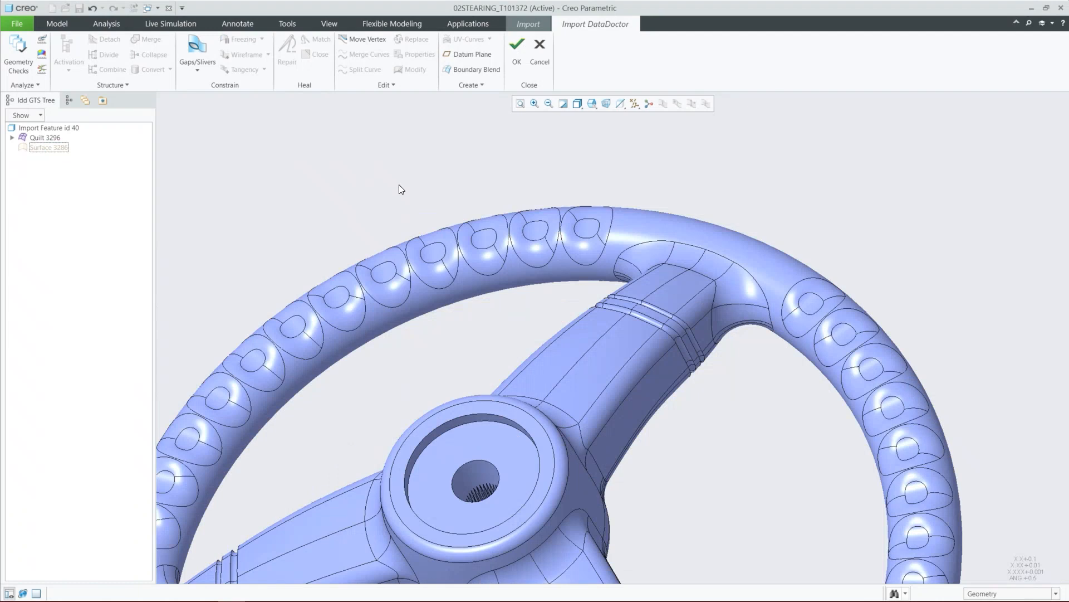
- Isolate Surface 3286 so that only this stray surface is displayed
{"action": "left_click", "coordinate": [53, 148]}
{"action": "right_click", "coordinate": [51, 146]}
{"action": "left_click", "coordinate": [72, 181]}
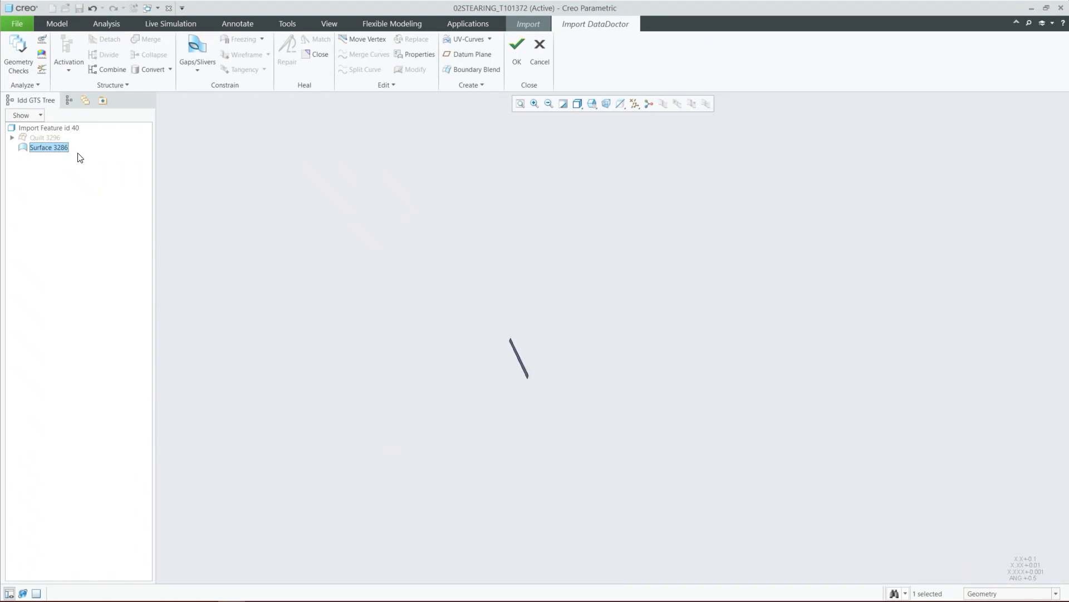
- Locate Surface 3286 among the hub's spline teeth against the outline of Quilt 3296, and unhide the quilt
{"action": "left_click", "coordinate": [59, 135]}
{"action": "middle_click_drag", "start_coordinate": [509, 337], "coordinate": [437, 276]}
{"action": "scroll", "coordinate": [436, 276], "scroll_direction": "up", "scroll_amount": 7}
{"action": "key", "text": "v"}
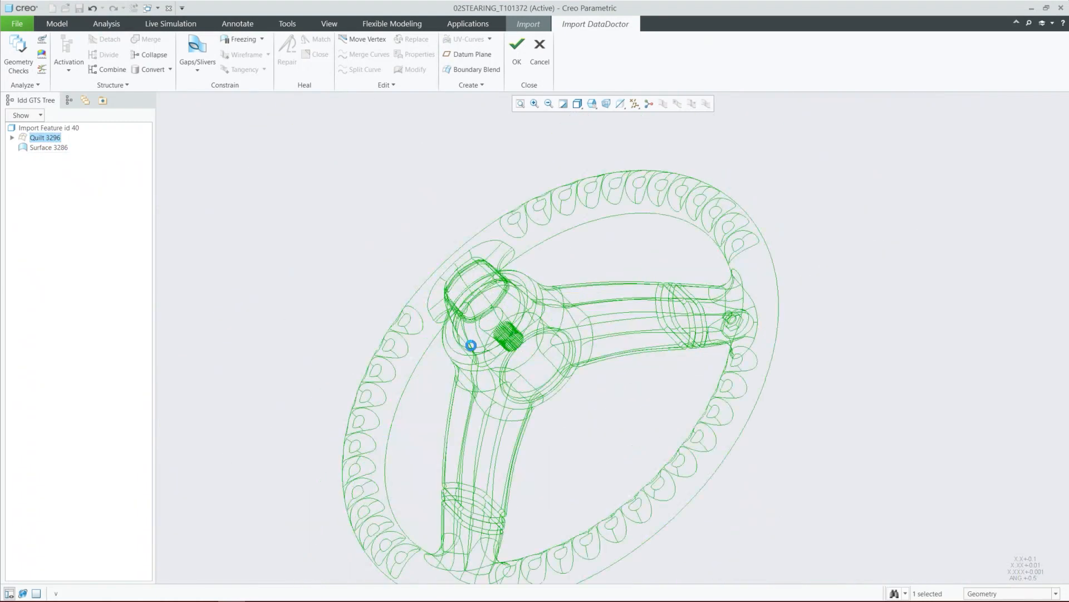
{"action": "middle_click_drag", "start_coordinate": [605, 345], "coordinate": [513, 372]}
{"action": "scroll", "coordinate": [583, 343], "scroll_direction": "down", "scroll_amount": 10}
{"action": "middle_click_drag", "start_coordinate": [637, 406], "coordinate": [590, 413]}
{"action": "scroll", "coordinate": [595, 422], "scroll_direction": "down", "scroll_amount": 3}
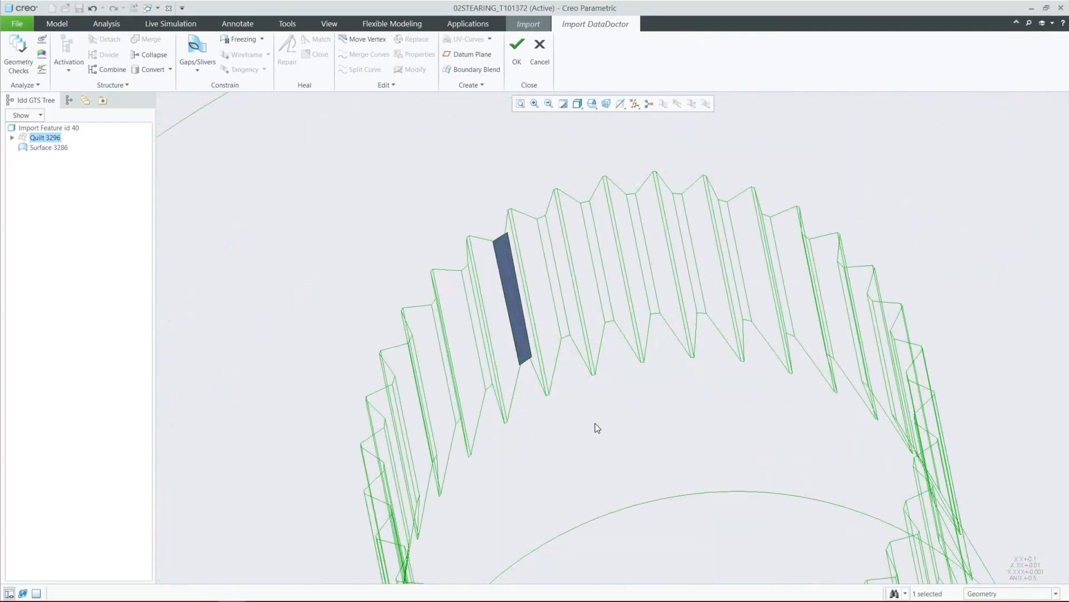
{"action": "scroll", "coordinate": [577, 417], "scroll_direction": "down", "scroll_amount": 2}
{"action": "right_click", "coordinate": [35, 136]}
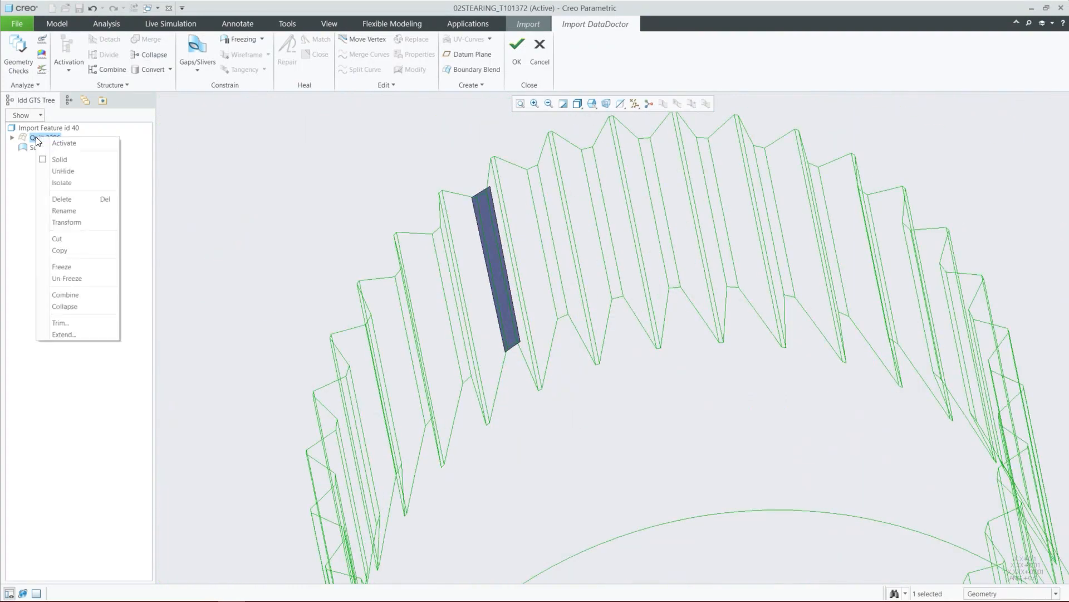
{"action": "left_click", "coordinate": [58, 171]}
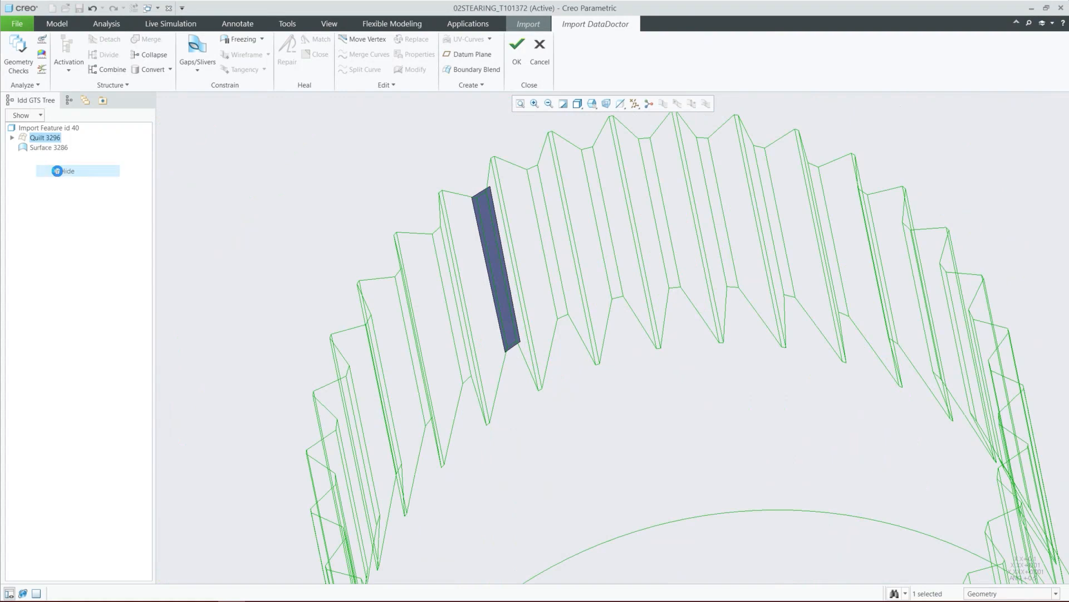
- Highlight Surface 3286 and examine how it fits the neighbouring tooth faces in the splined hub bore
{"action": "left_click", "coordinate": [49, 148]}
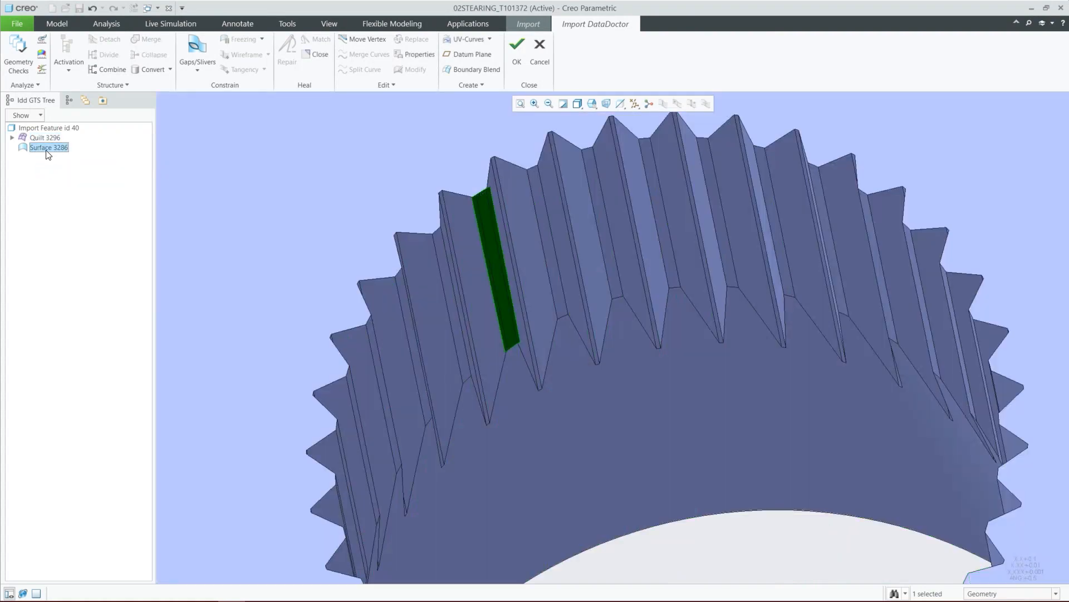
{"action": "scroll", "coordinate": [507, 268], "scroll_direction": "down", "scroll_amount": 2}
{"action": "scroll", "coordinate": [506, 264], "scroll_direction": "down", "scroll_amount": 2}
{"action": "mouse_move", "coordinate": [486, 239]}
{"action": "middle_mouse_down"}
{"action": "mouse_move", "coordinate": [480, 215]}
{"action": "mouse_move", "coordinate": [492, 239]}
{"action": "mouse_move", "coordinate": [319, 164]}
{"action": "middle_mouse_up"}
{"action": "scroll", "coordinate": [500, 389], "scroll_direction": "up", "scroll_amount": 2}
{"action": "scroll", "coordinate": [426, 196], "scroll_direction": "down", "scroll_amount": 3}
{"action": "scroll", "coordinate": [442, 199], "scroll_direction": "down", "scroll_amount": 3}
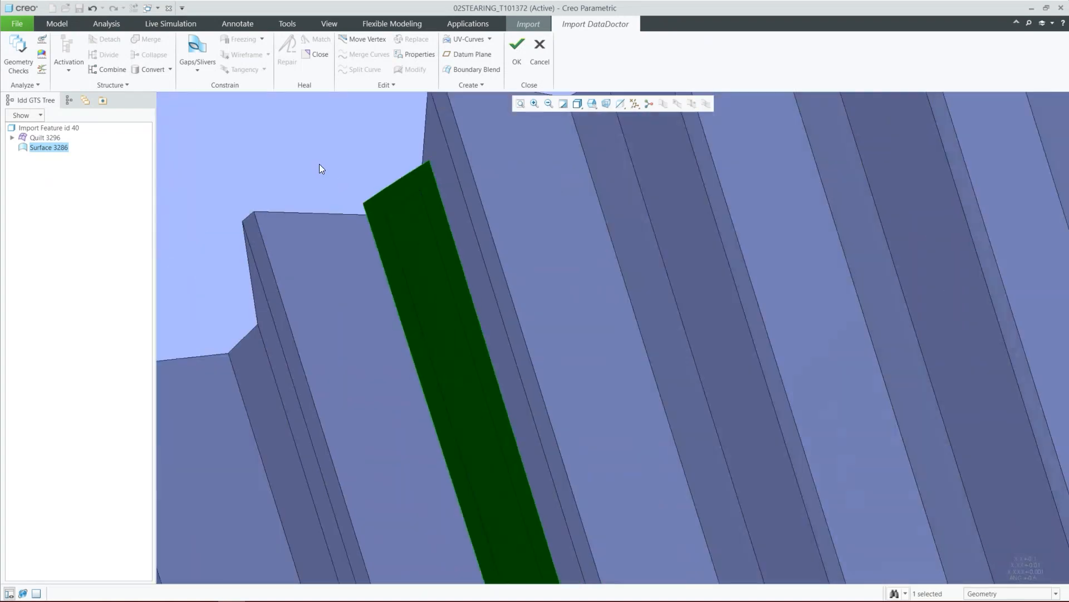
{"action": "scroll", "coordinate": [377, 182], "scroll_direction": "up", "scroll_amount": 3}
{"action": "scroll", "coordinate": [354, 188], "scroll_direction": "up", "scroll_amount": 2}
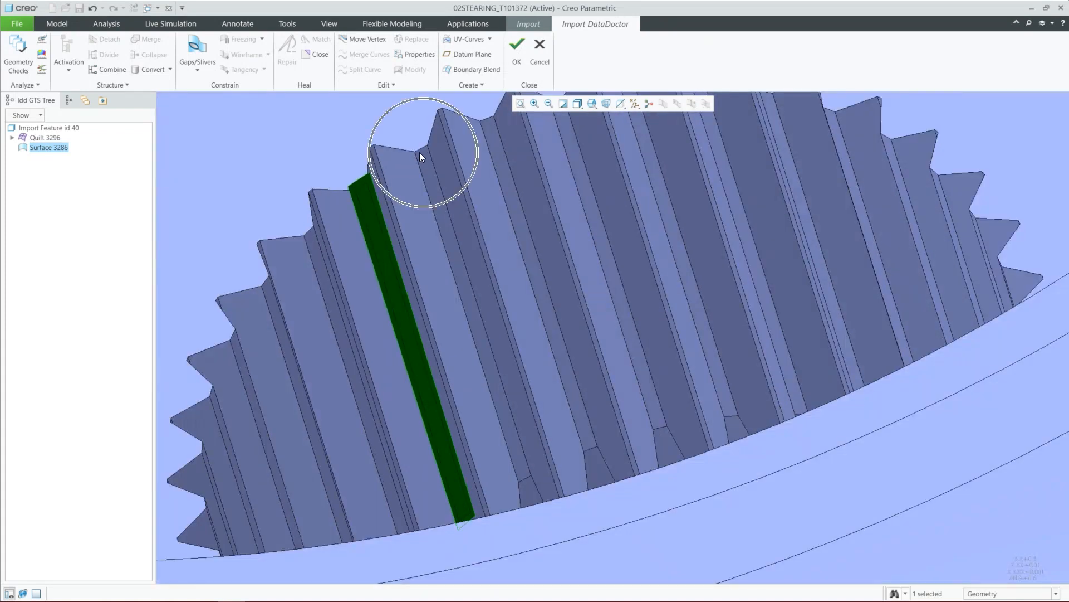
{"action": "mouse_move", "coordinate": [368, 229]}
{"action": "middle_mouse_down"}
{"action": "mouse_move", "coordinate": [373, 248]}
{"action": "mouse_move", "coordinate": [361, 252]}
{"action": "middle_mouse_up"}
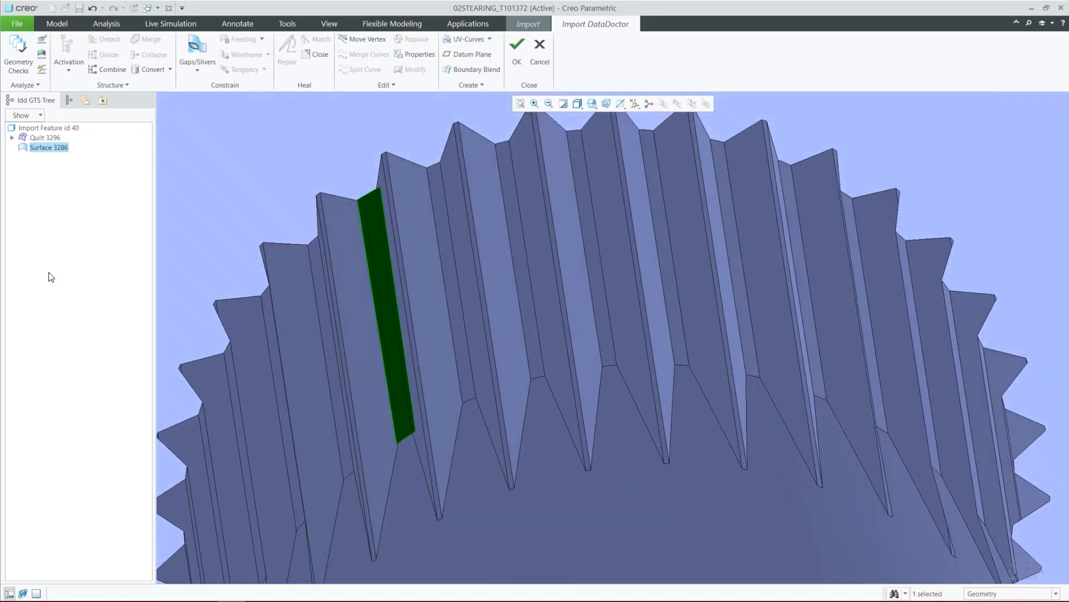
- Move Surface 3286 into the main Quilt 3296 and select the combined quilt
{"action": "left_click", "coordinate": [38, 153]}
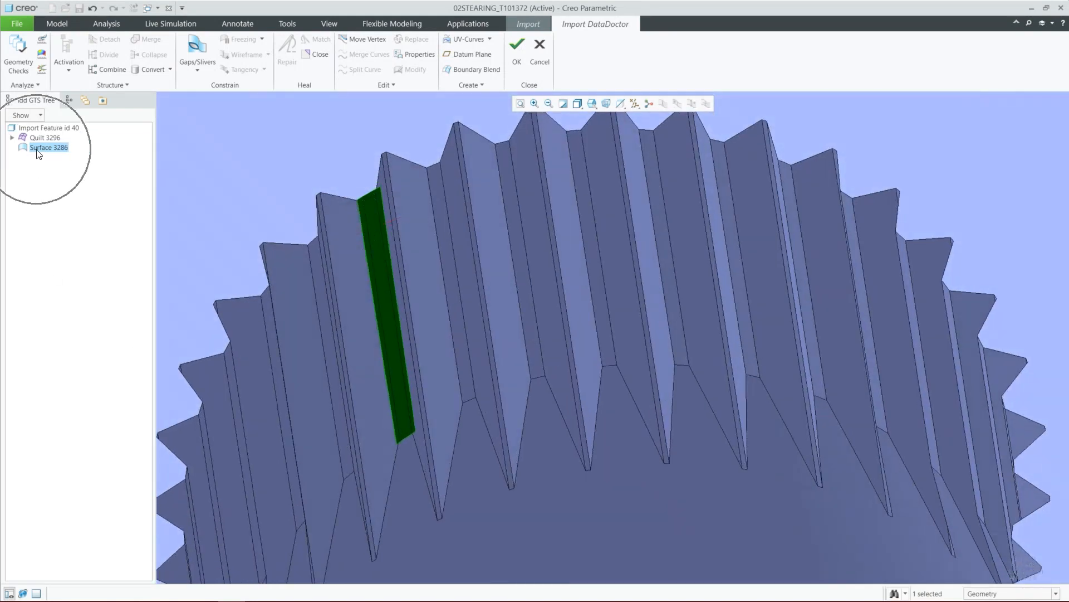
{"action": "left_click_drag", "start_coordinate": [38, 153], "coordinate": [38, 132]}
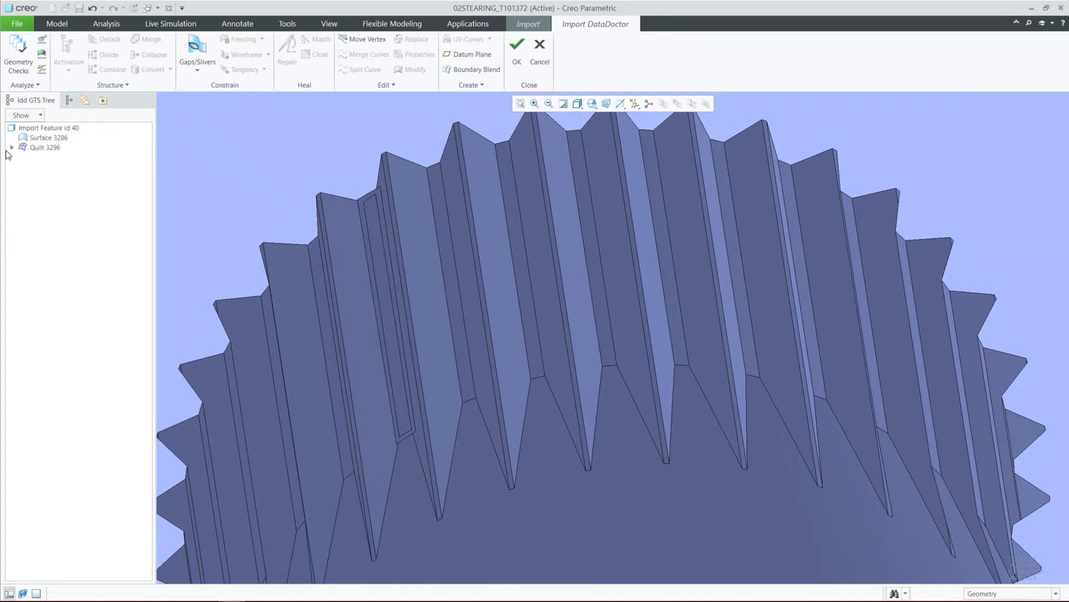
{"action": "left_click", "coordinate": [12, 147]}
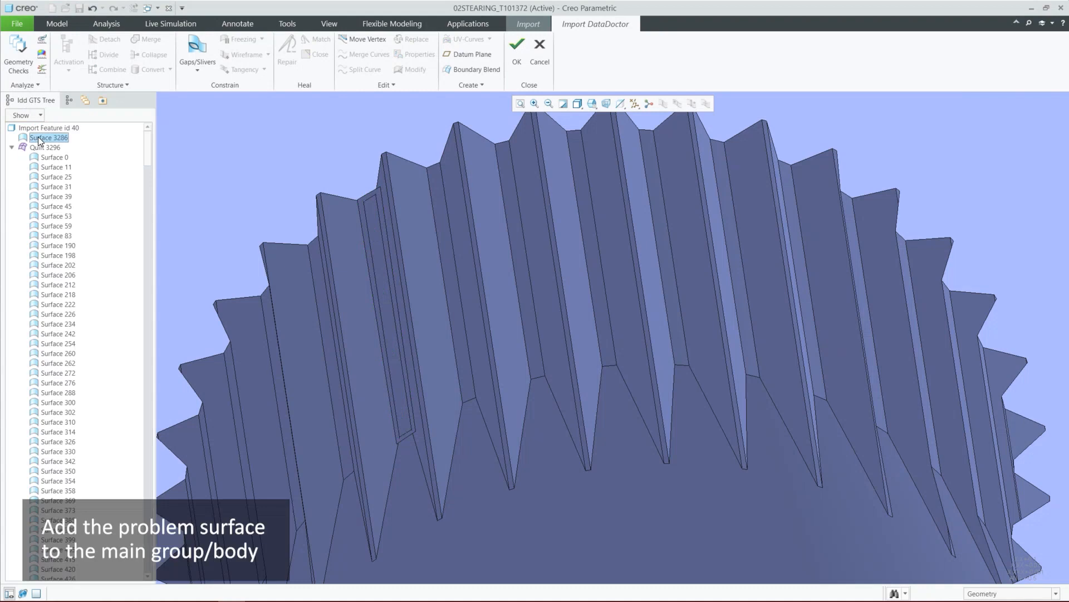
{"action": "left_click", "coordinate": [40, 138]}
{"action": "left_click_drag", "start_coordinate": [40, 139], "coordinate": [44, 149]}
{"action": "left_click", "coordinate": [12, 139]}
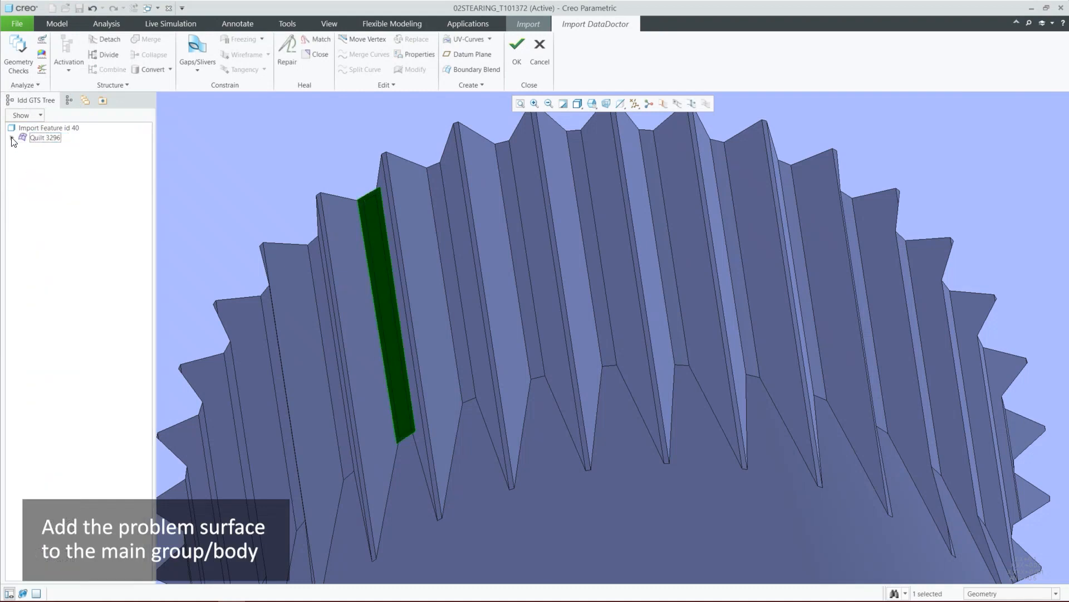
{"action": "left_click", "coordinate": [41, 138]}
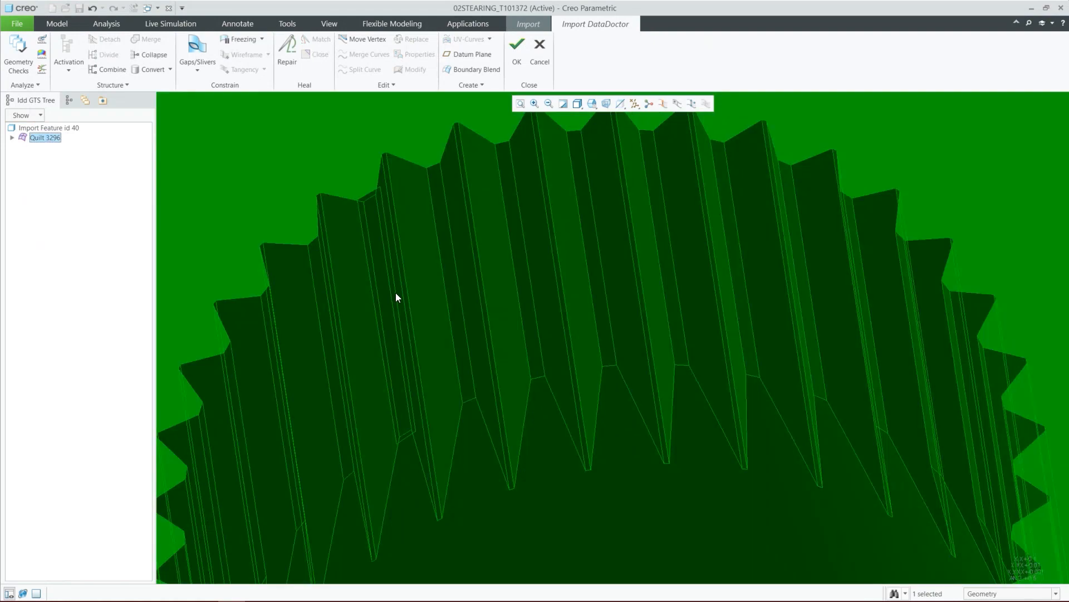
{"action": "scroll", "coordinate": [475, 318], "scroll_direction": "down", "scroll_amount": 5}
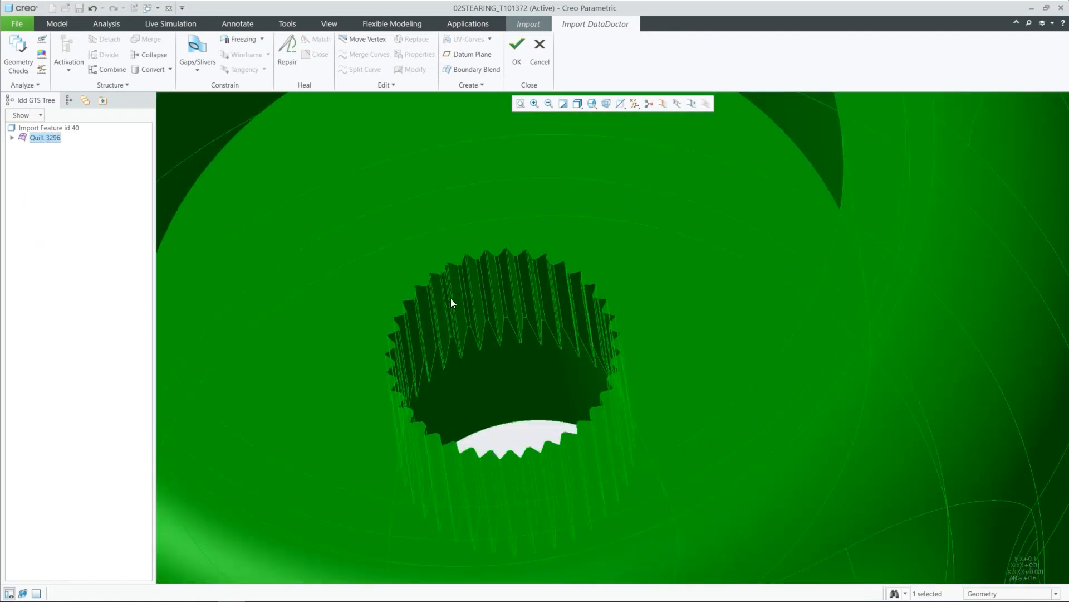
- Display the model with hidden lines removed and select the mismatched double-outlined face among the hub's spline teeth
{"action": "scroll", "coordinate": [450, 298], "scroll_direction": "up", "scroll_amount": 4}
{"action": "scroll", "coordinate": [418, 286], "scroll_direction": "down", "scroll_amount": 4}
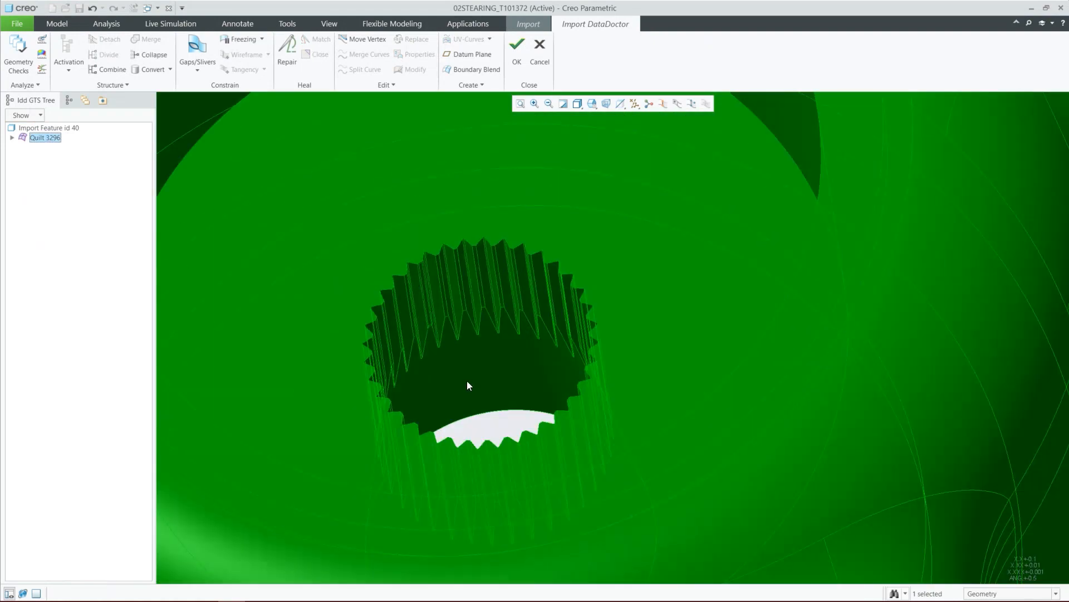
{"action": "left_click", "coordinate": [479, 433]}
{"action": "key", "text": "ctrl+4"}
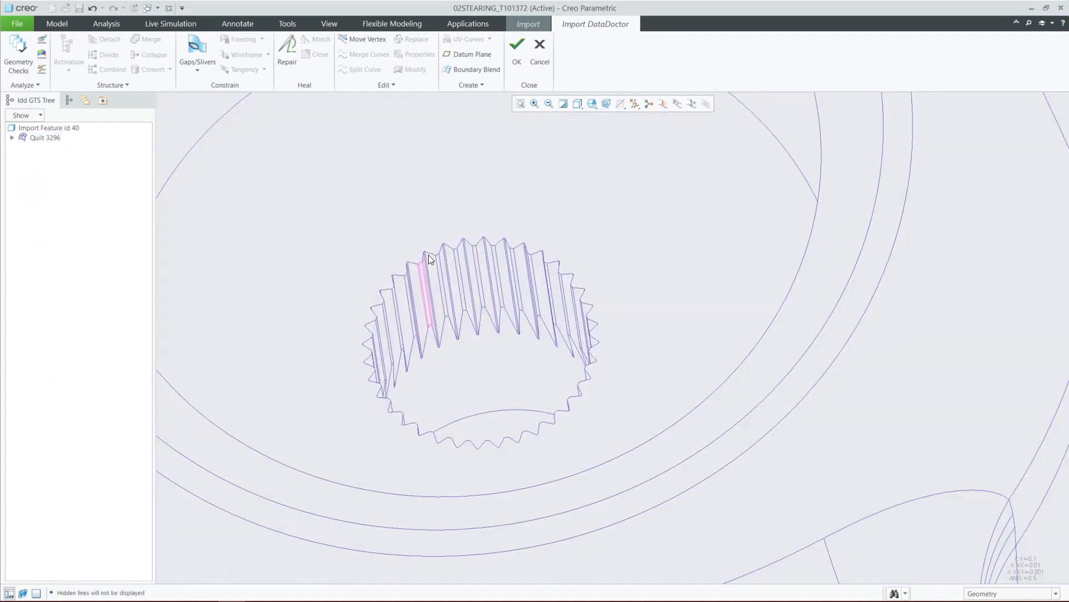
{"action": "scroll", "coordinate": [410, 309], "scroll_direction": "up", "scroll_amount": 3}
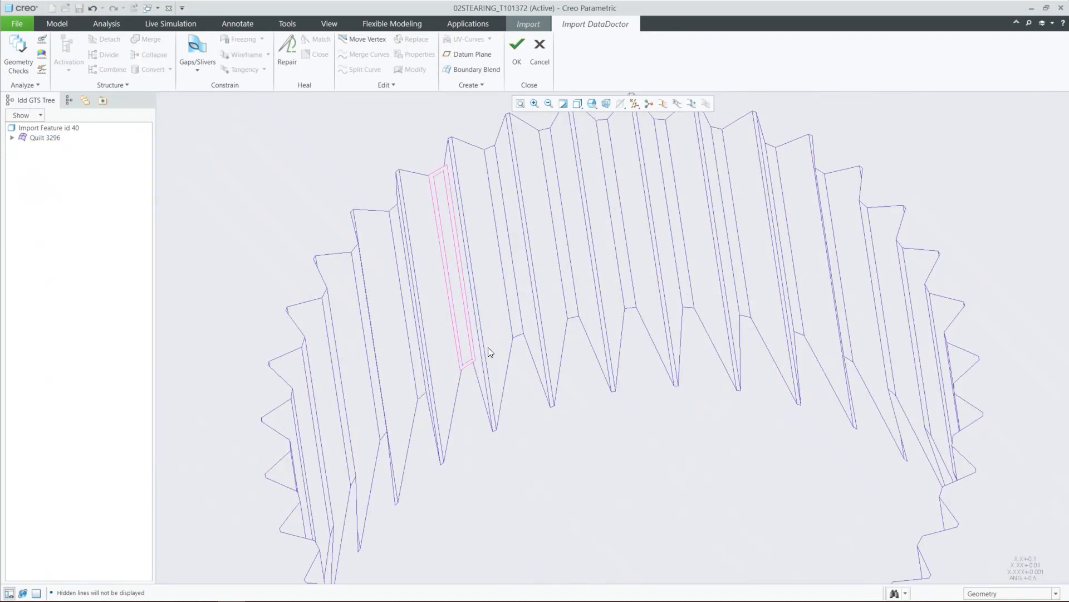
{"action": "scroll", "coordinate": [440, 146], "scroll_direction": "up", "scroll_amount": 2}
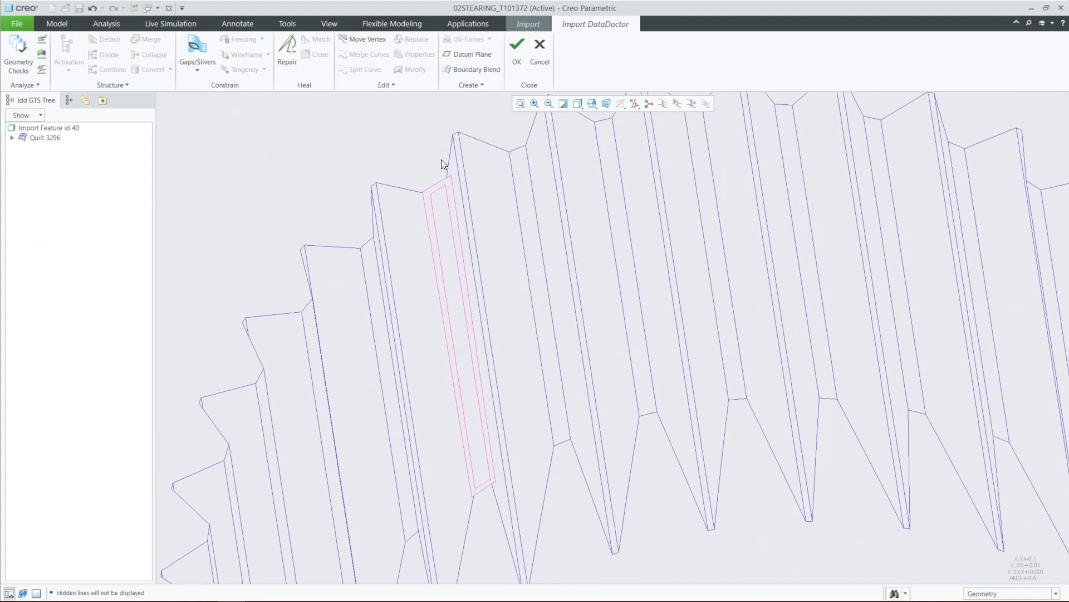
{"action": "left_click", "coordinate": [446, 222]}
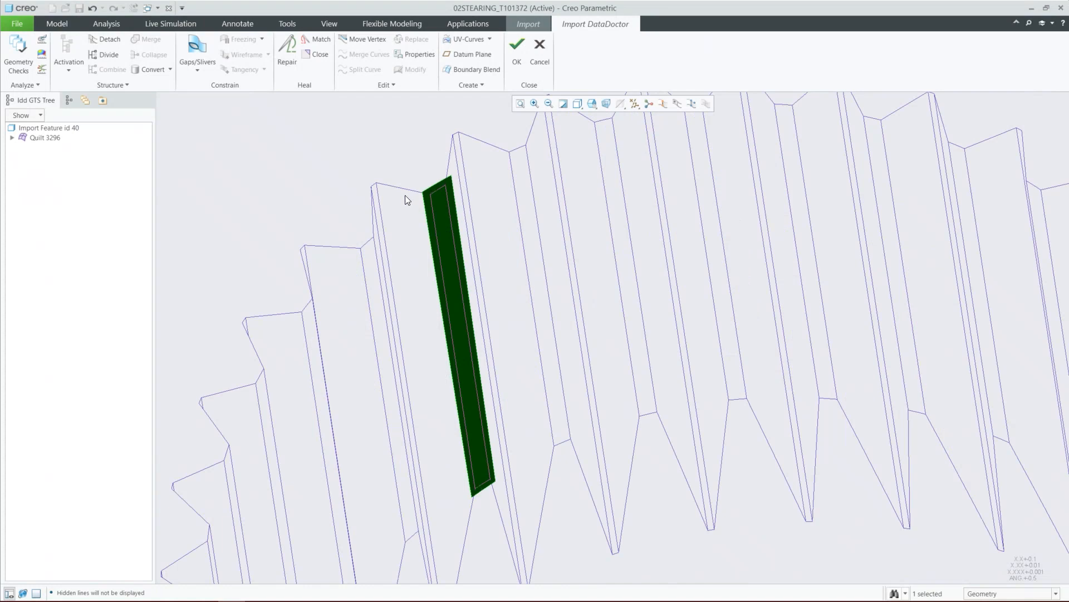
{"action": "scroll", "coordinate": [469, 212], "scroll_direction": "down", "scroll_amount": 5}
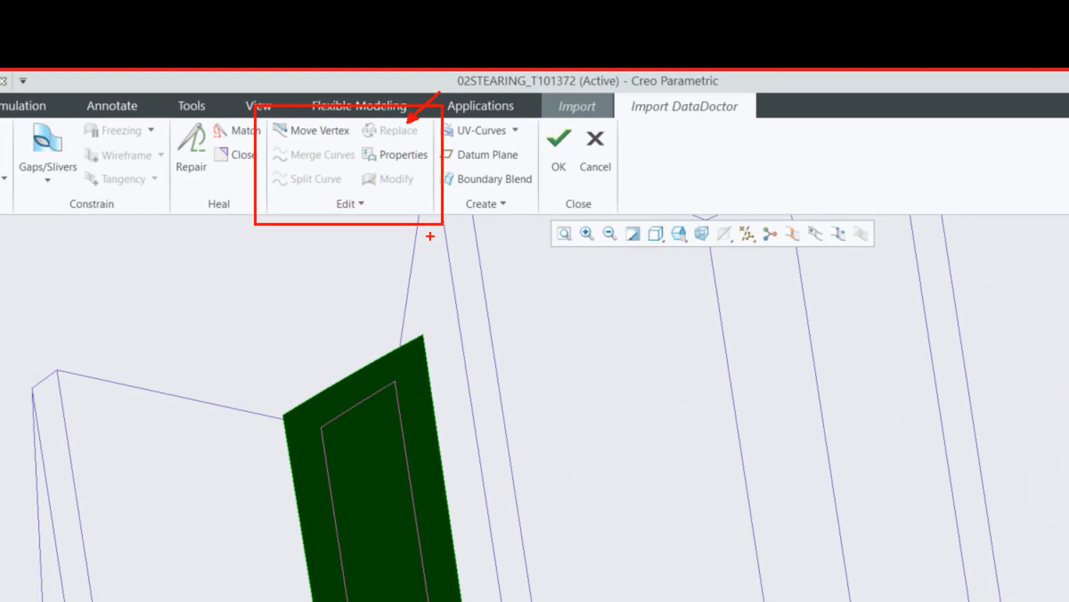
{"action": "left_click_drag", "start_coordinate": [331, 192], "coordinate": [372, 221], "text": "ctrl"}
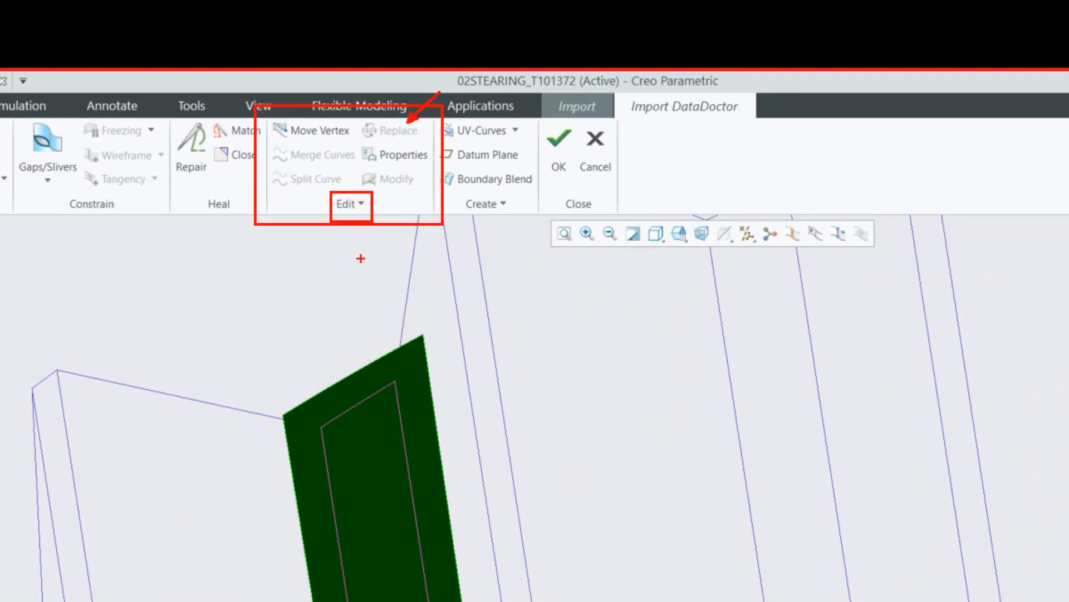
{"action": "left_click_drag", "start_coordinate": [378, 143], "coordinate": [405, 135]}
{"action": "left_click_drag", "start_coordinate": [299, 140], "coordinate": [338, 142]}
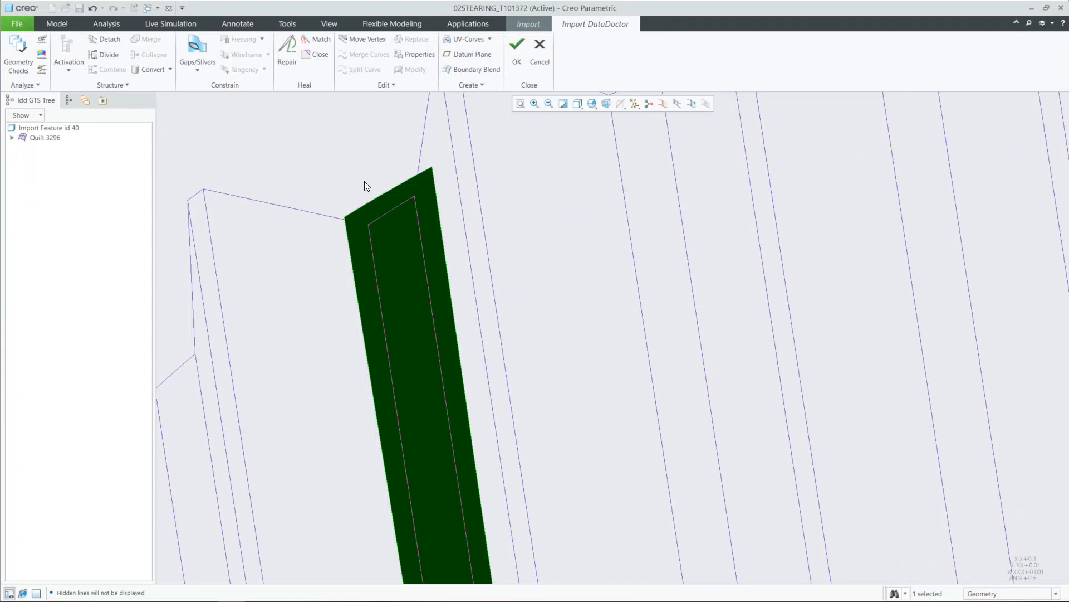
- Use Move Vertex to snap the mismatched face's two upper outer corners onto the corresponding inner boundary corners
{"action": "scroll", "coordinate": [366, 180], "scroll_direction": "up", "scroll_amount": 2}
{"action": "left_click", "coordinate": [353, 39]}
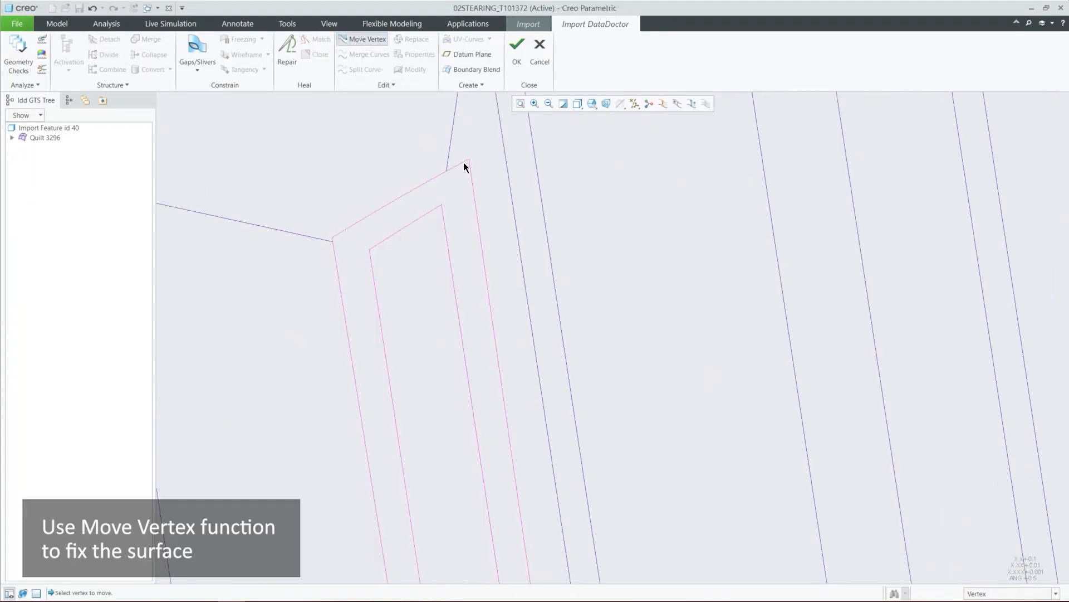
{"action": "left_click", "coordinate": [469, 158]}
{"action": "left_click", "coordinate": [469, 160]}
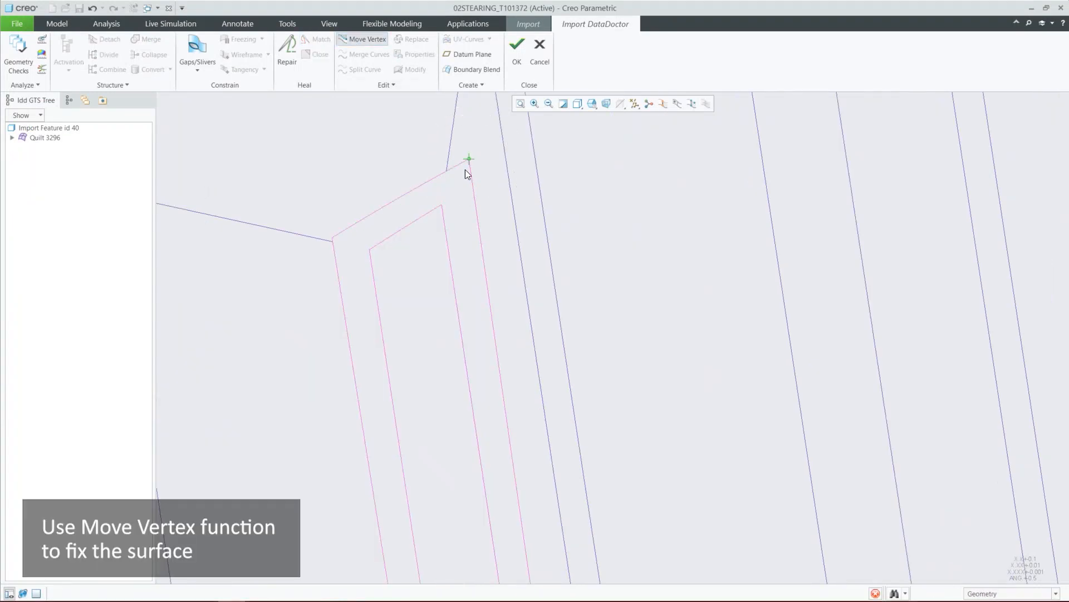
{"action": "left_click", "coordinate": [443, 205]}
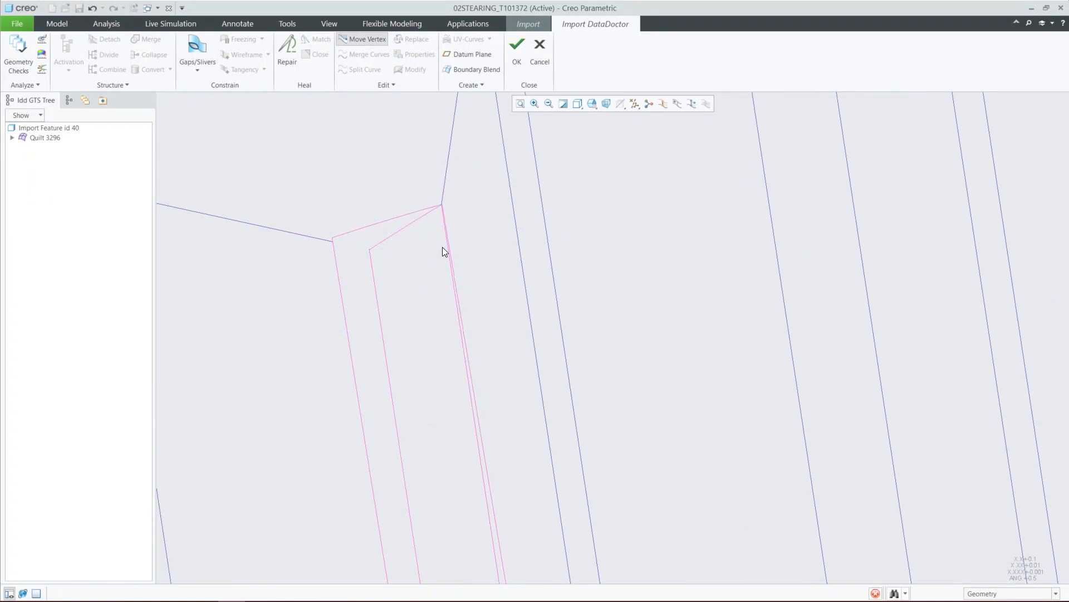
{"action": "scroll", "coordinate": [421, 225], "scroll_direction": "up", "scroll_amount": 2}
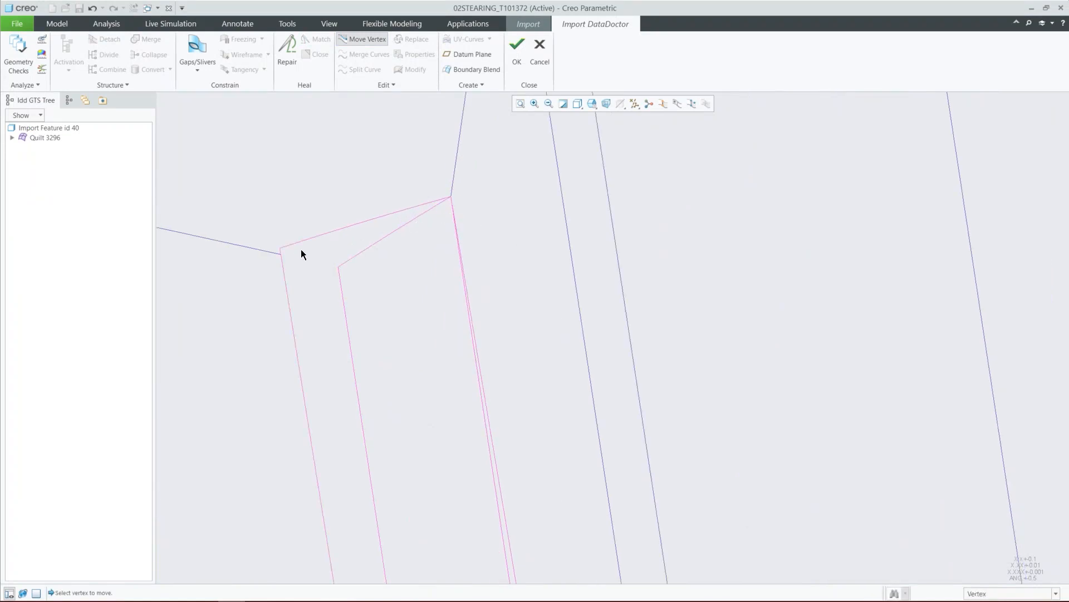
{"action": "left_click", "coordinate": [280, 252]}
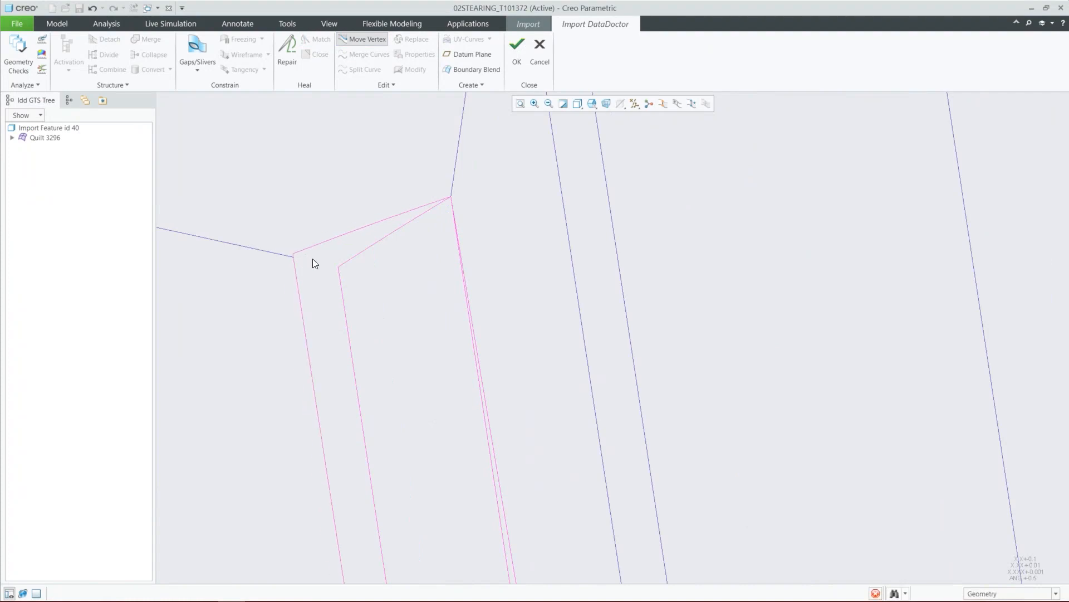
{"action": "left_click", "coordinate": [338, 267]}
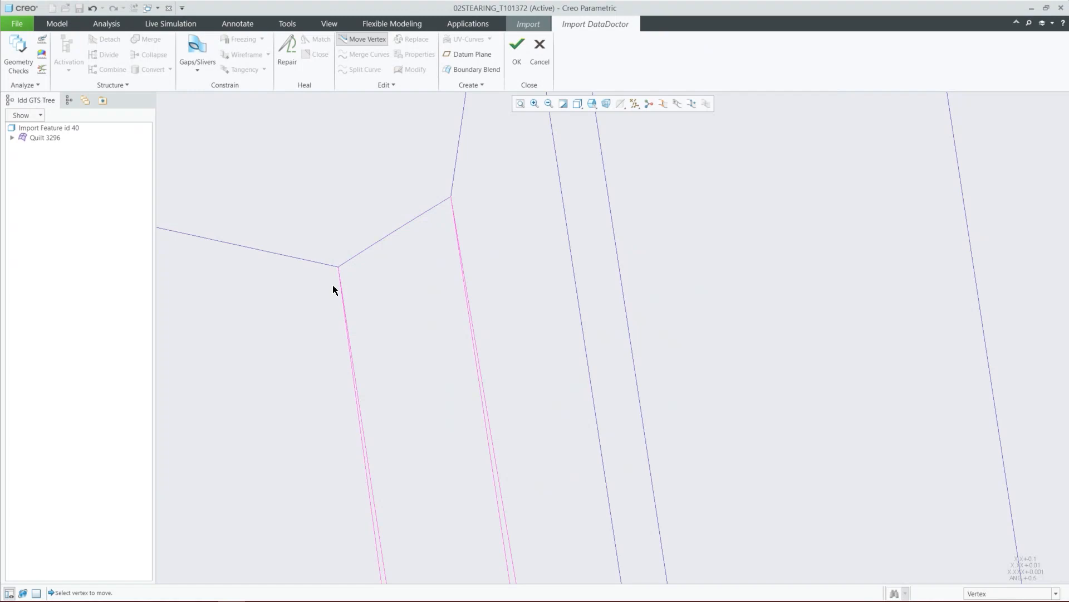
{"action": "left_click", "coordinate": [339, 268]}
{"action": "left_click", "coordinate": [412, 227]}
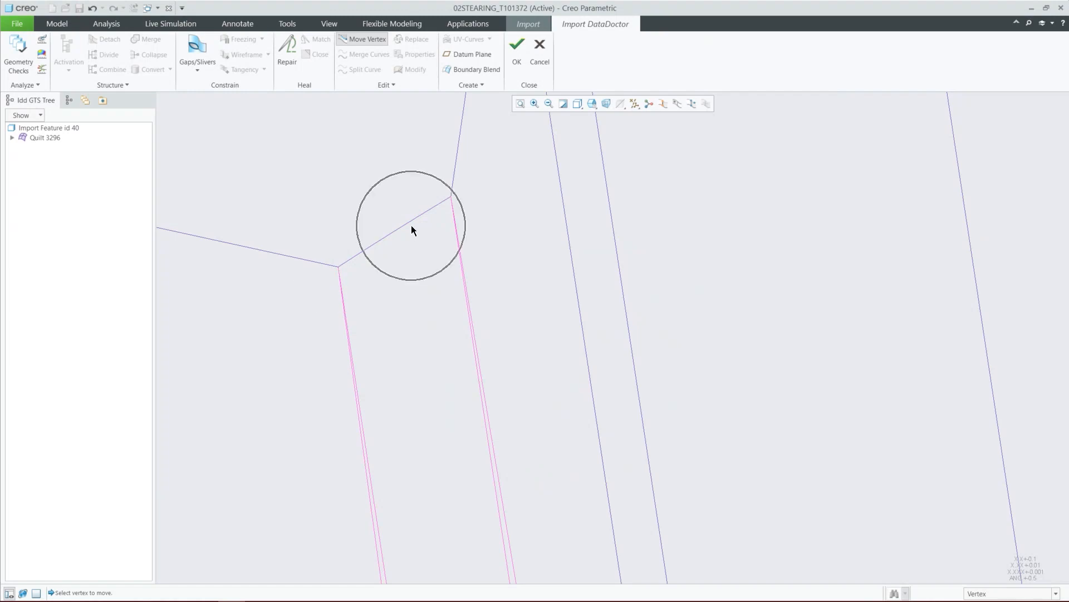
- Move the face's two lower outer vertices onto the matching inner boundary corners and end the Move Vertex command
{"action": "scroll", "coordinate": [372, 192], "scroll_direction": "up", "scroll_amount": 8}
{"action": "scroll", "coordinate": [389, 339], "scroll_direction": "down", "scroll_amount": 6}
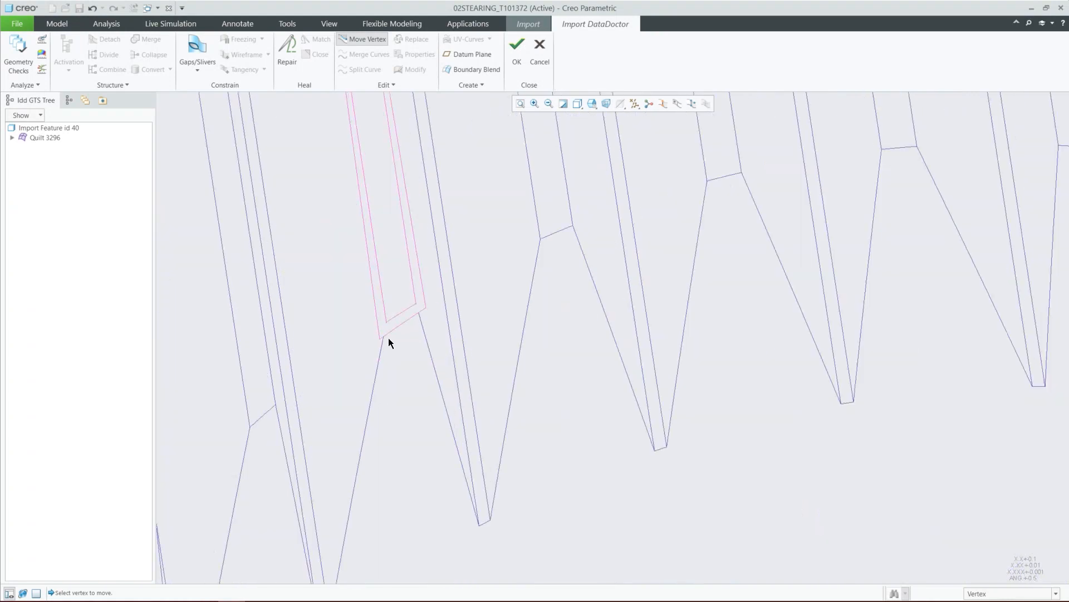
{"action": "left_click_drag", "start_coordinate": [380, 372], "coordinate": [406, 309]}
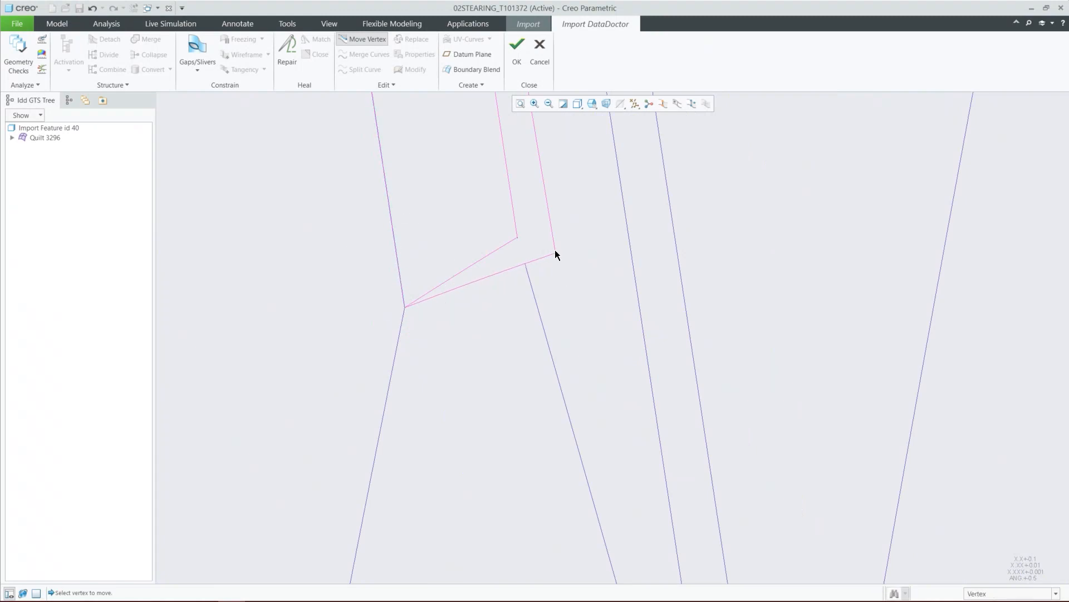
{"action": "left_click_drag", "start_coordinate": [555, 252], "coordinate": [520, 239]}
{"action": "scroll", "coordinate": [497, 322], "scroll_direction": "down", "scroll_amount": 6}
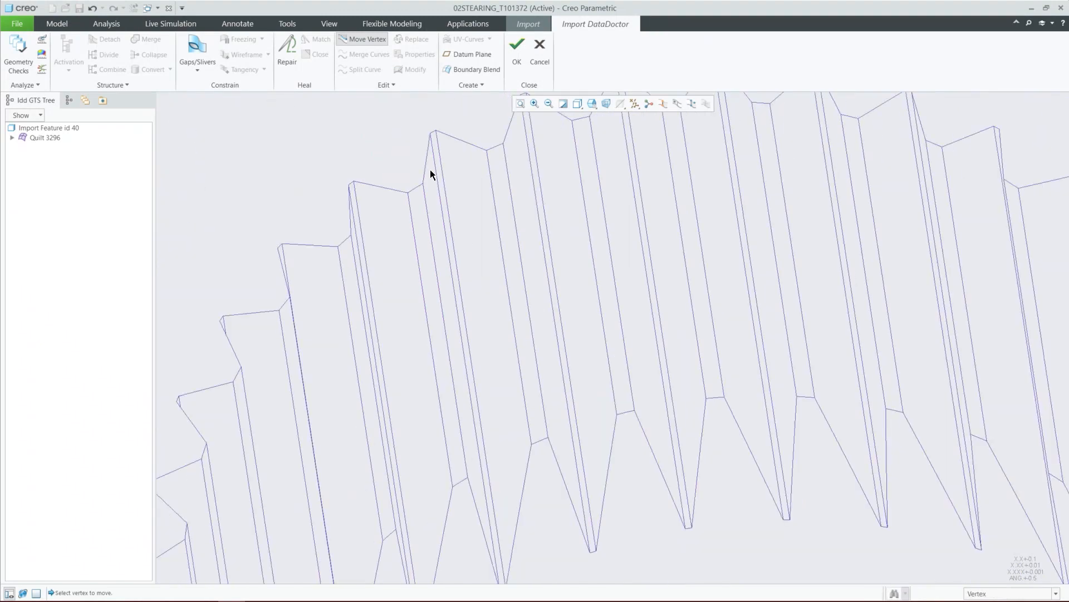
{"action": "scroll", "coordinate": [398, 290], "scroll_direction": "down", "scroll_amount": 8}
{"action": "scroll", "coordinate": [486, 369], "scroll_direction": "down", "scroll_amount": 5}
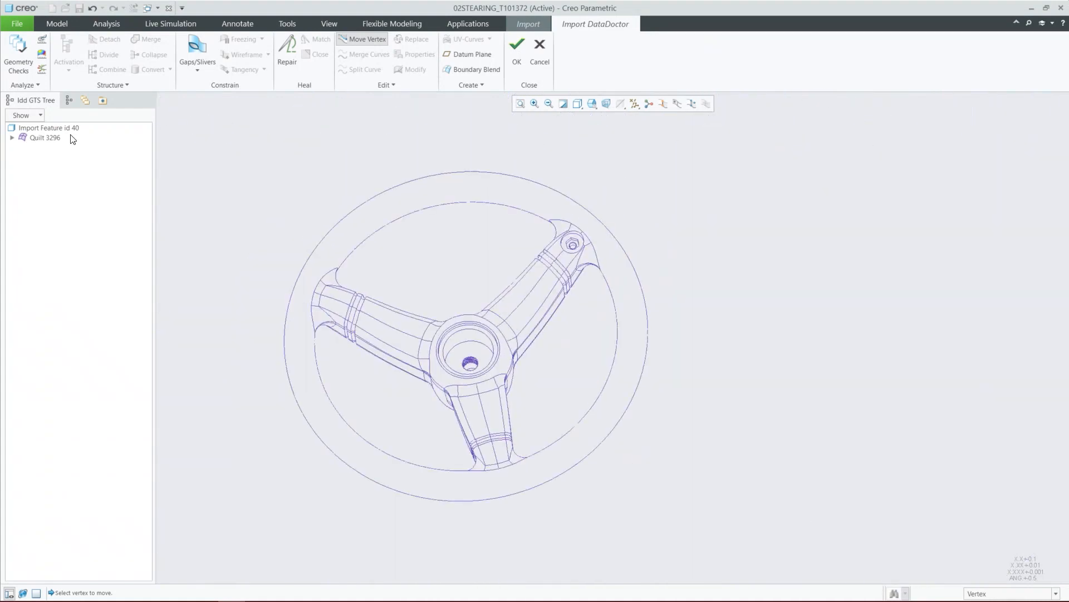
{"action": "middle_click", "coordinate": [289, 161]}
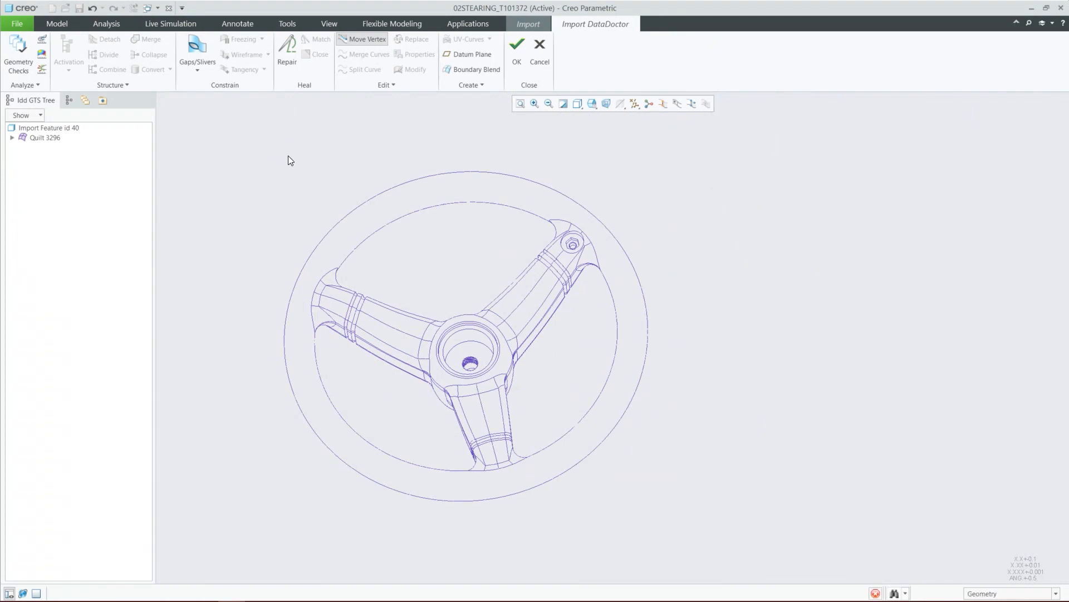
- Search the model for one-sided edges, close the search and return to Import DataDoctor
{"action": "left_click", "coordinate": [894, 594]}
{"action": "left_click", "coordinate": [813, 225]}
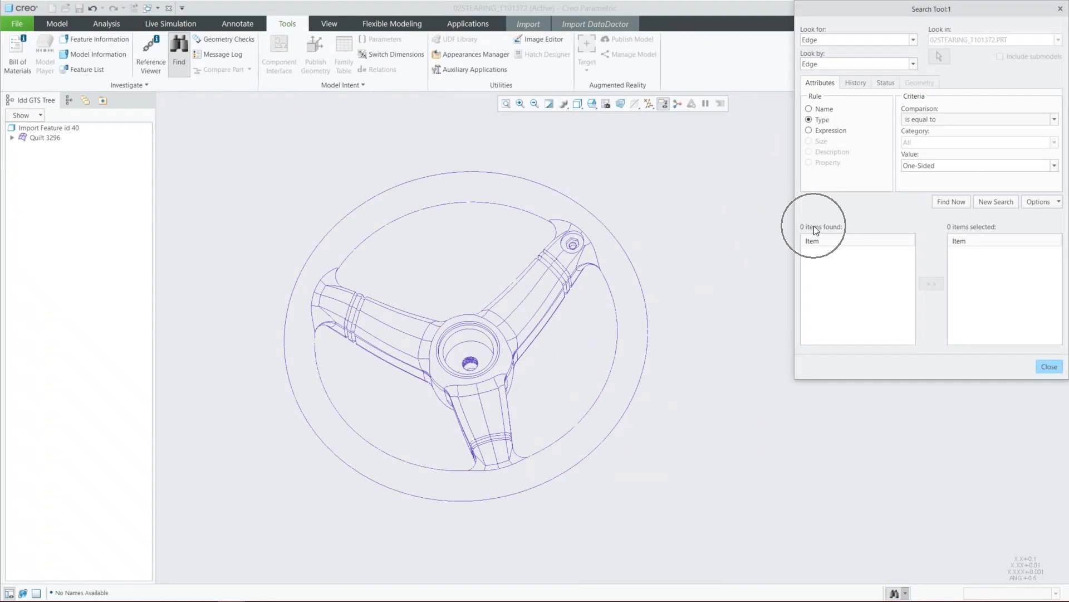
{"action": "key", "text": "ctrl"}
{"action": "key", "text": "ctrl"}
{"action": "left_click", "coordinate": [1049, 366]}
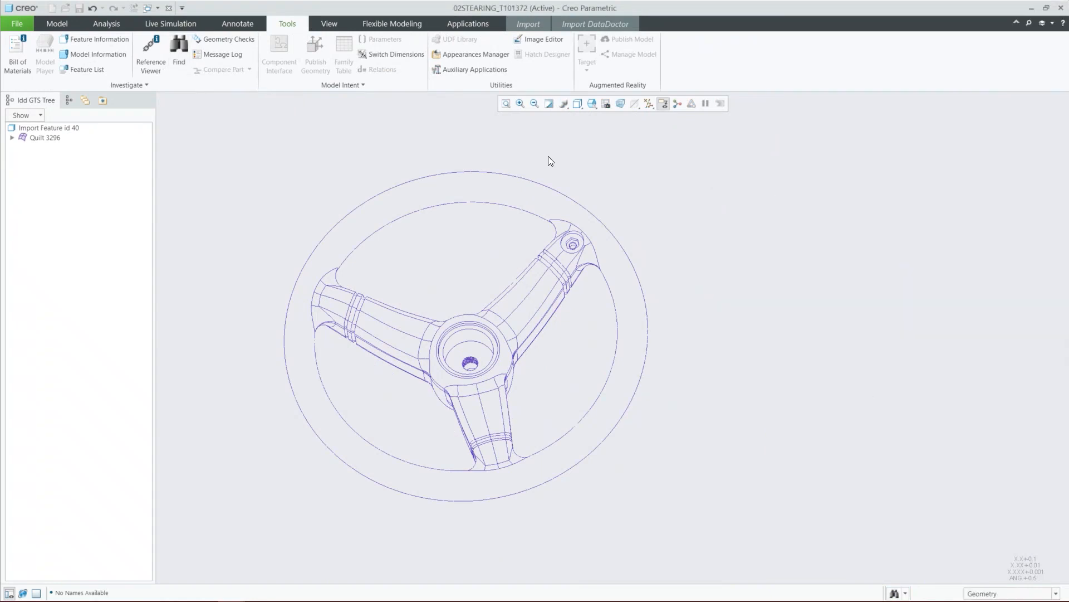
{"action": "left_click", "coordinate": [580, 24]}
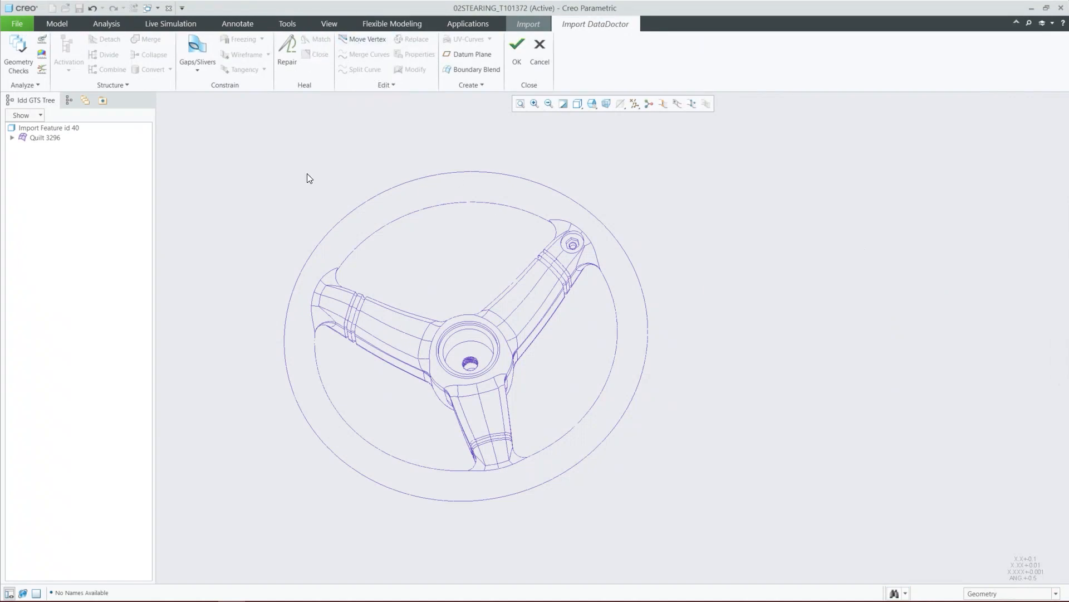
- Accept the Import DataDoctor repairs and complete the import feature with Add Geometry instead of Add Surfaces
{"action": "key", "text": "ctrl"}
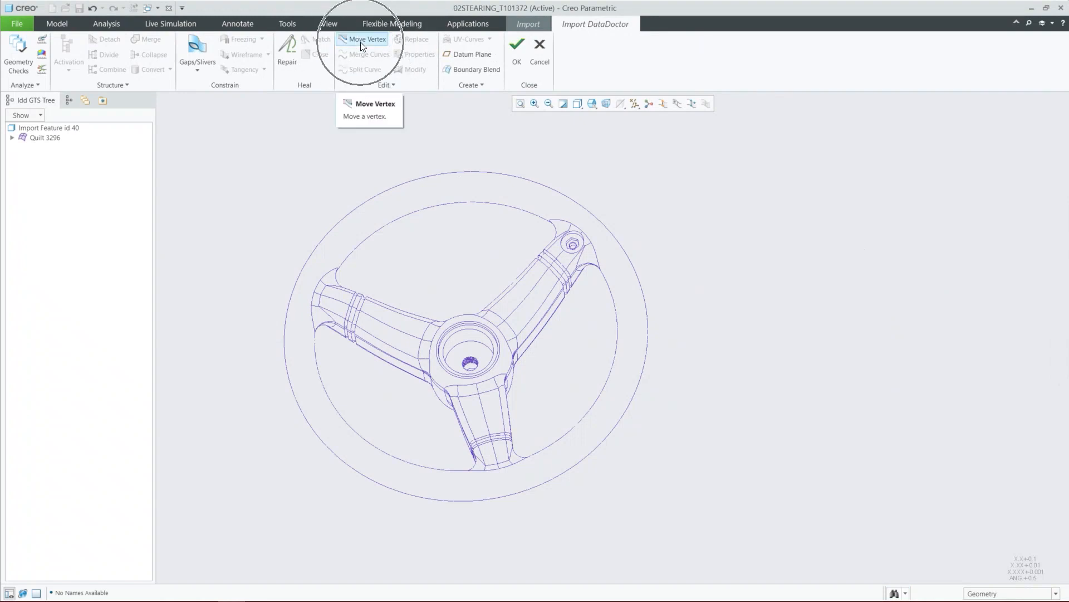
{"action": "left_click", "coordinate": [516, 64]}
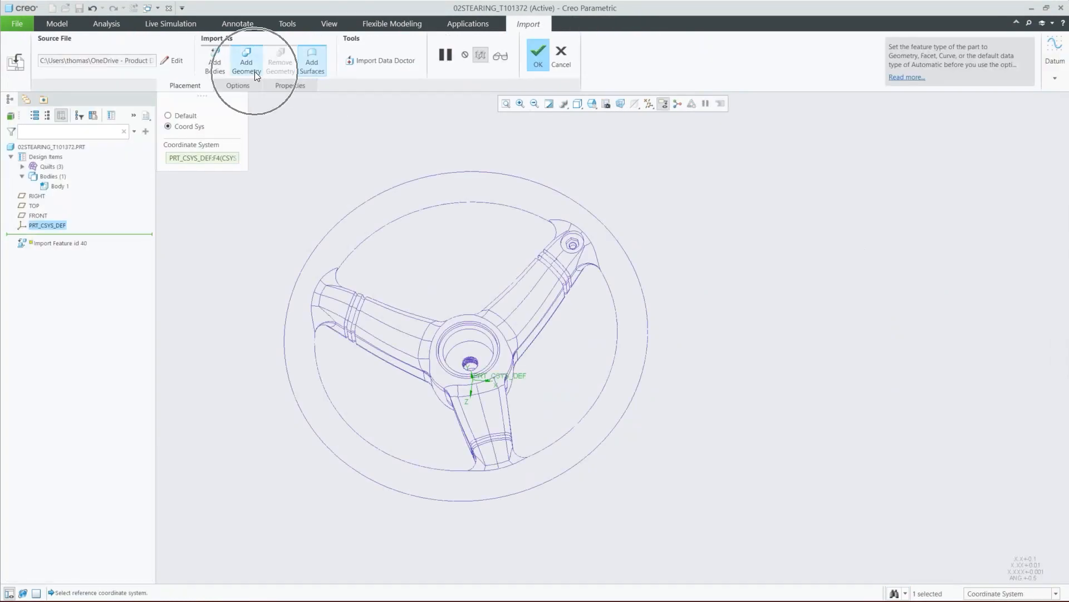
{"action": "left_click", "coordinate": [255, 72]}
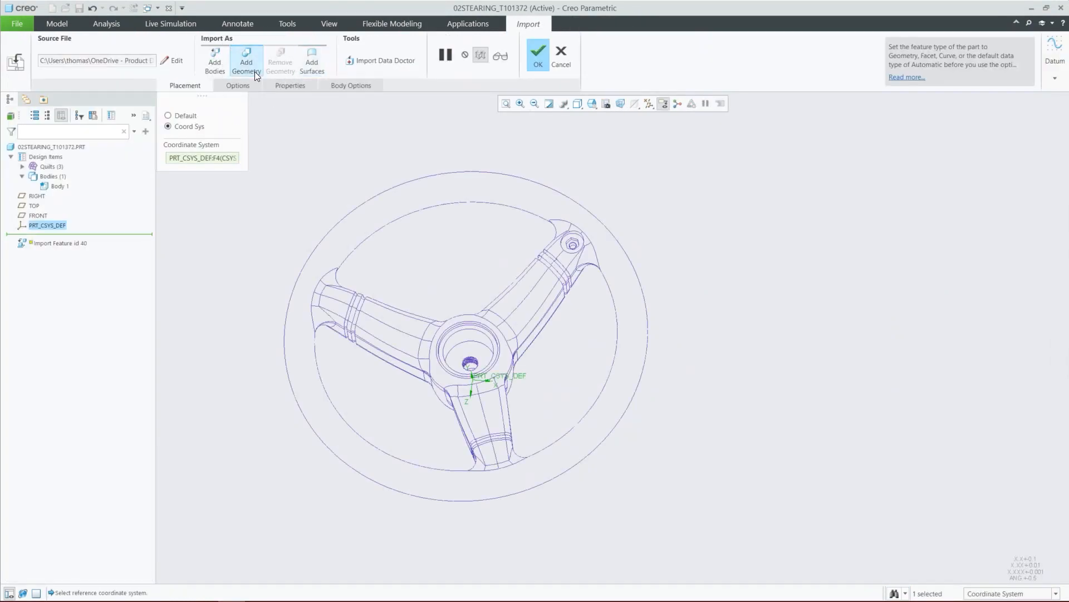
{"action": "left_click", "coordinate": [537, 63]}
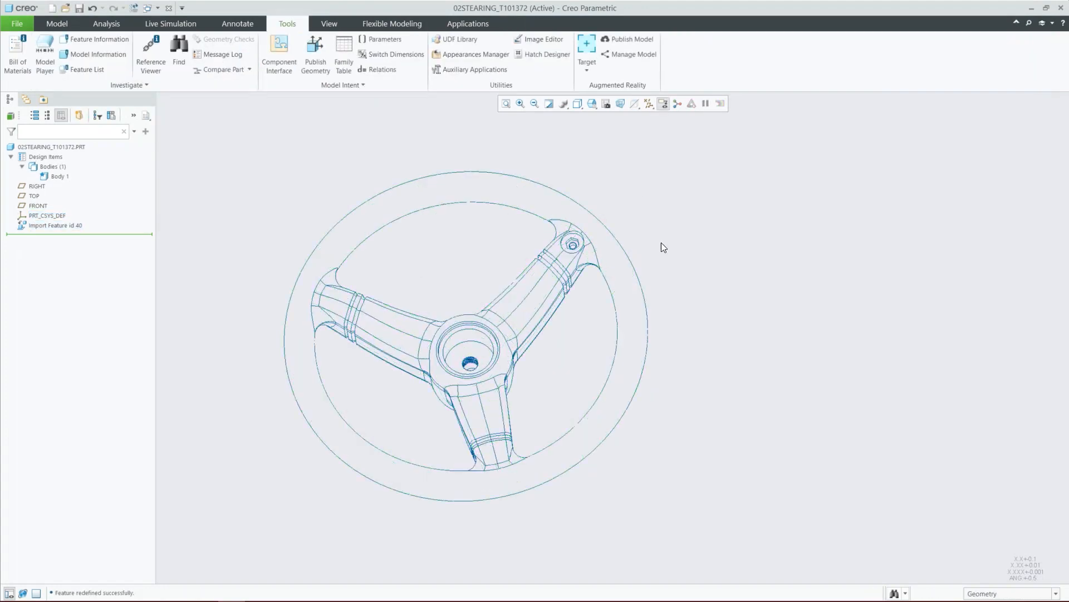
- Display the steering wheel shaded with edges and inspect the repaired body
{"action": "key", "text": "ctrl+2"}
{"action": "mouse_move", "coordinate": [642, 296]}
{"action": "middle_mouse_down"}
{"action": "mouse_move", "coordinate": [539, 208]}
{"action": "mouse_move", "coordinate": [571, 254]}
{"action": "mouse_move", "coordinate": [626, 290]}
{"action": "middle_mouse_up"}
{"action": "scroll", "coordinate": [585, 418], "scroll_direction": "up", "scroll_amount": 3}
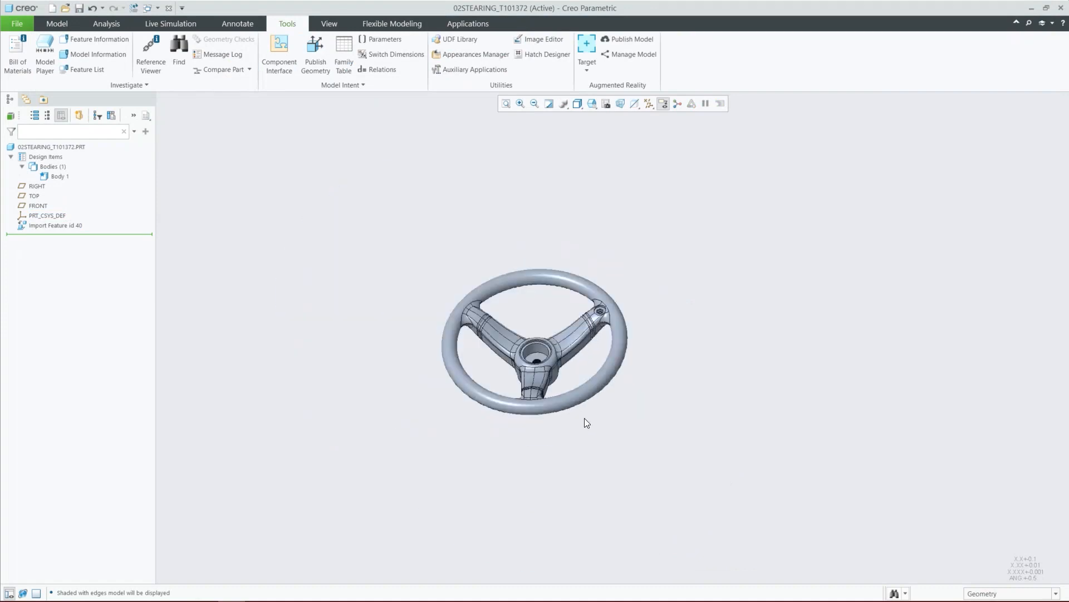
{"action": "scroll", "coordinate": [523, 357], "scroll_direction": "down", "scroll_amount": 5}
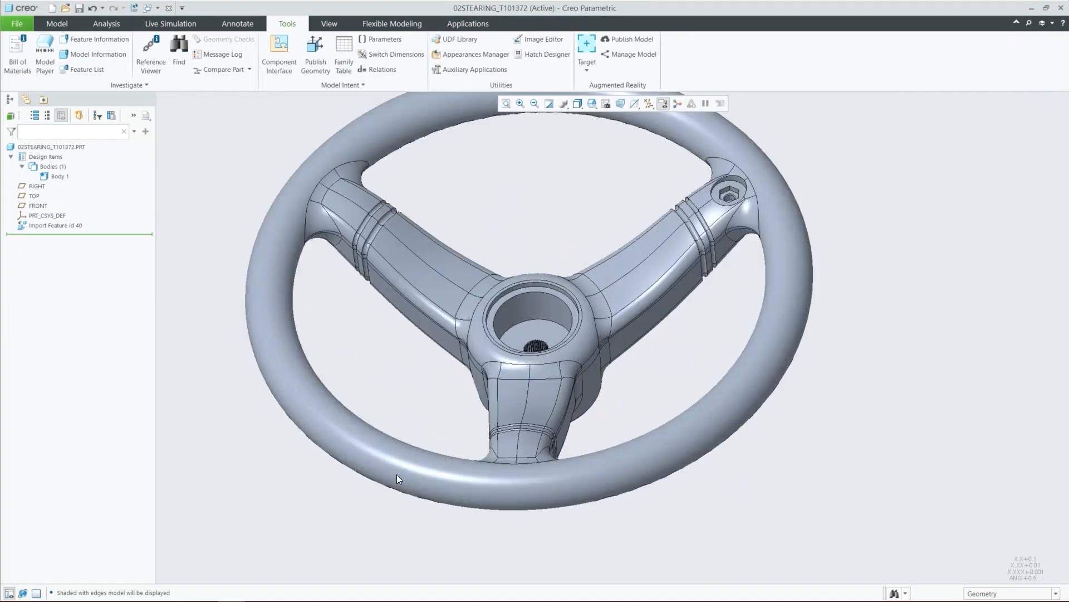
{"action": "scroll", "coordinate": [397, 473], "scroll_direction": "up", "scroll_amount": 2}
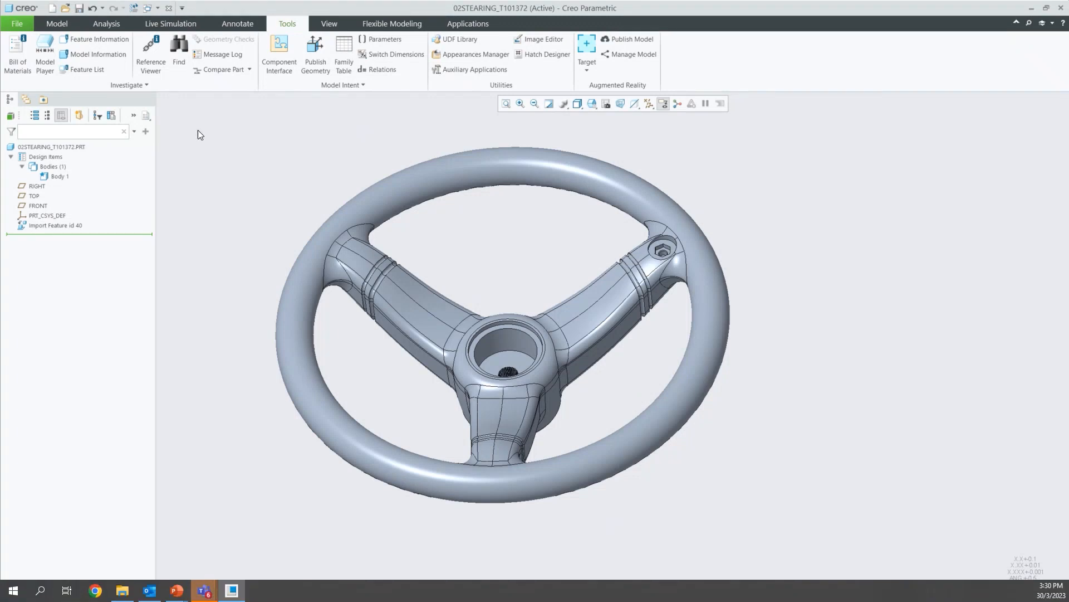
- Close the steering wheel model and import 03cover_t100050_11.stp as a new part with the Automatic import type
{"action": "left_click", "coordinate": [172, 8]}
{"action": "left_click", "coordinate": [31, 56]}
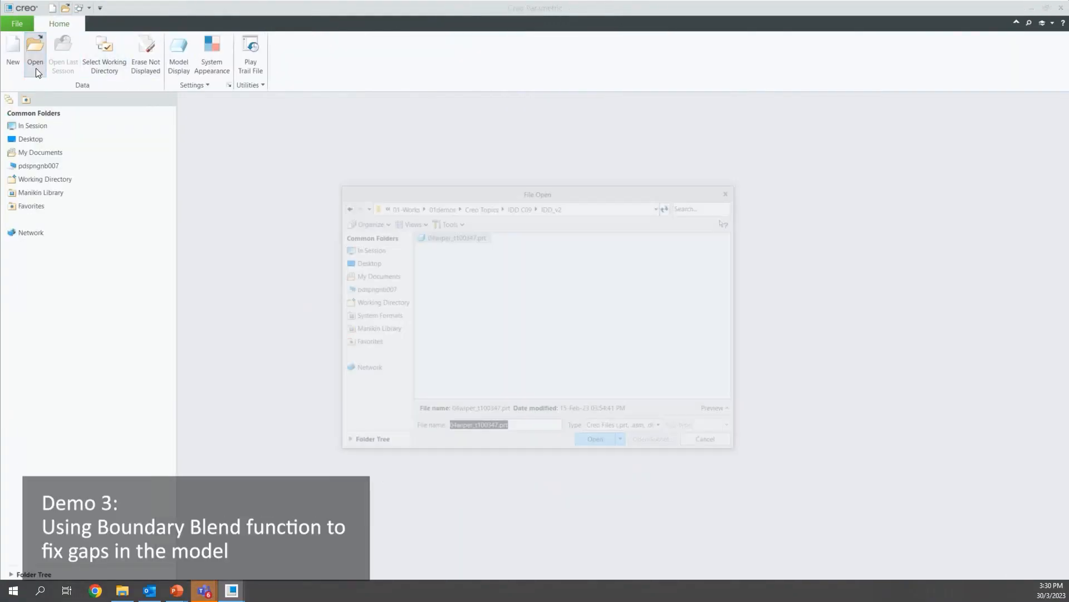
{"action": "left_click", "coordinate": [620, 429]}
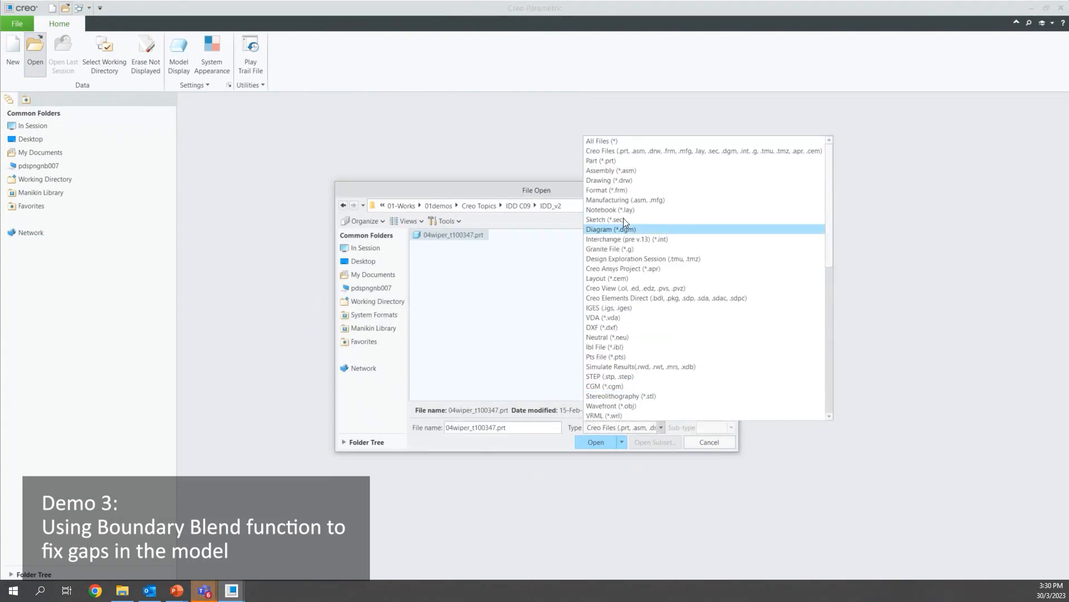
{"action": "left_click", "coordinate": [605, 141]}
{"action": "left_click", "coordinate": [468, 257]}
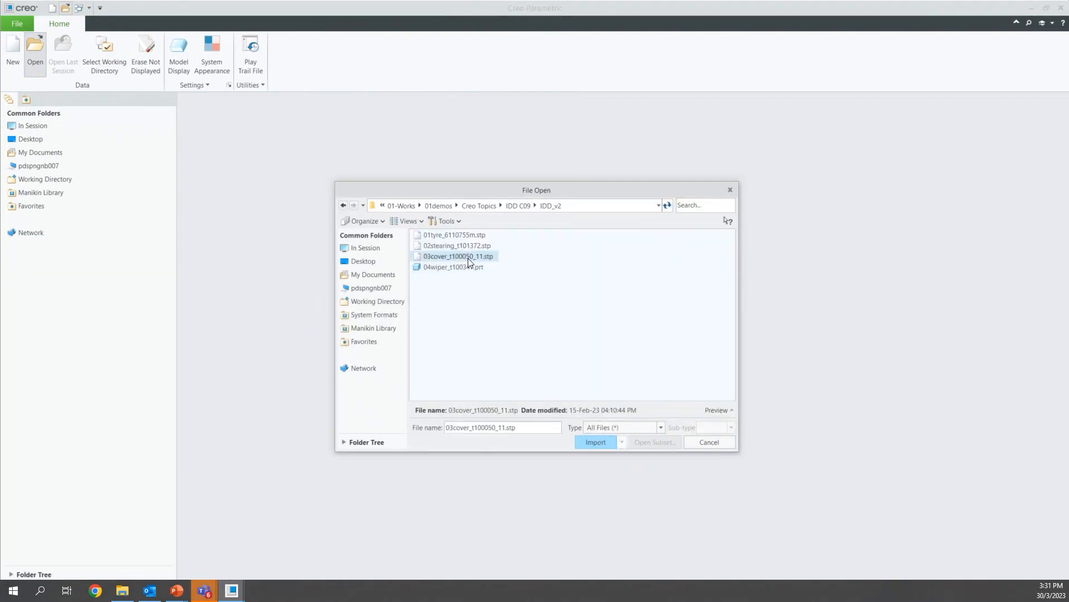
{"action": "left_click", "coordinate": [600, 441]}
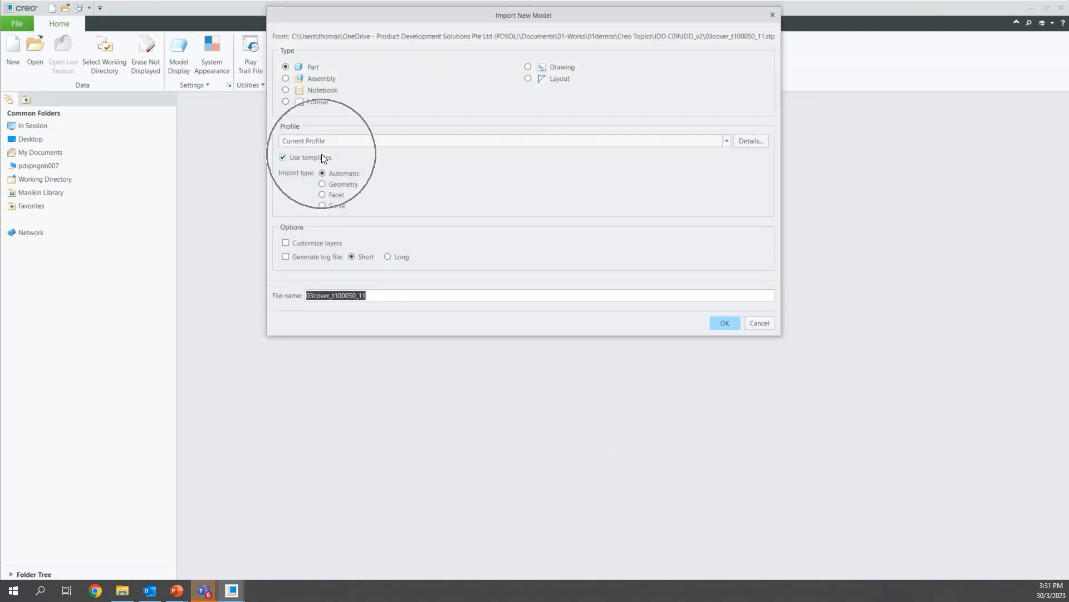
{"action": "left_click", "coordinate": [720, 323]}
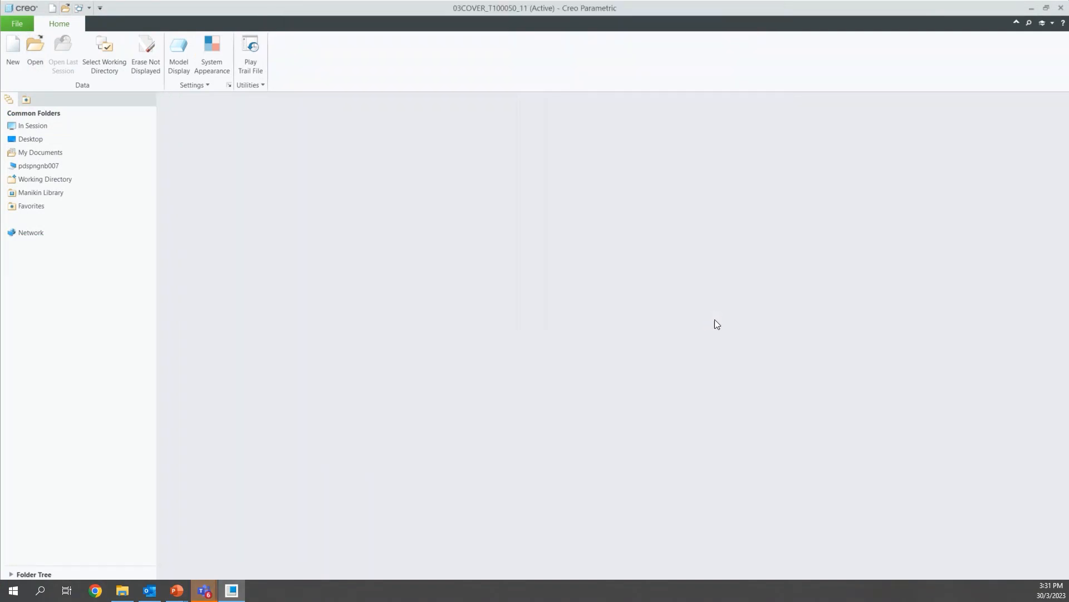
- Inspect the imported cover's design items by expanding its list of bodies
{"action": "scroll", "coordinate": [540, 366], "scroll_direction": "down", "scroll_amount": 4}
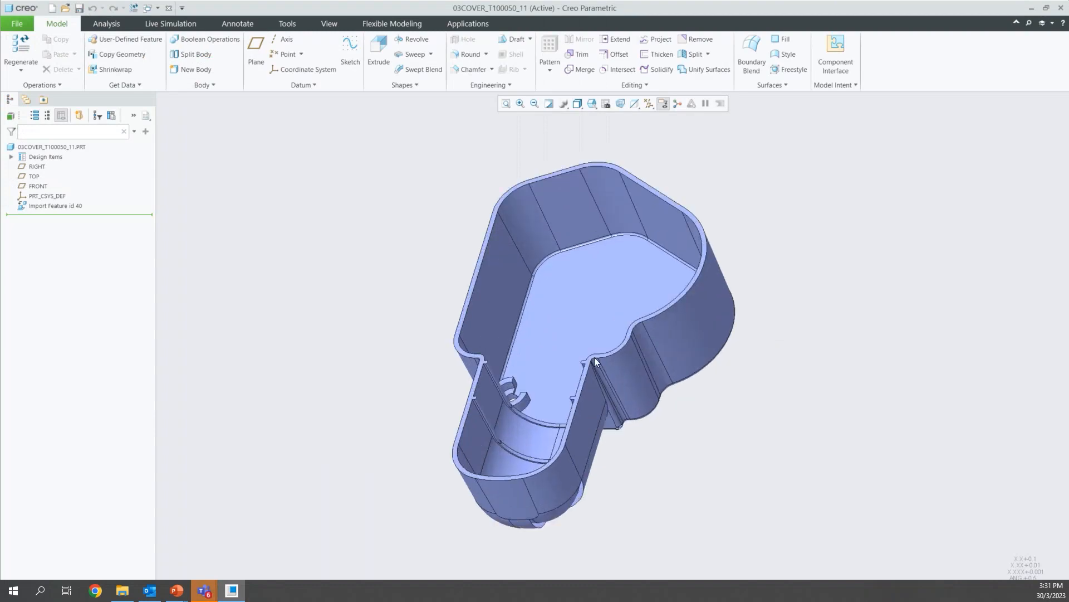
{"action": "left_click", "coordinate": [11, 157]}
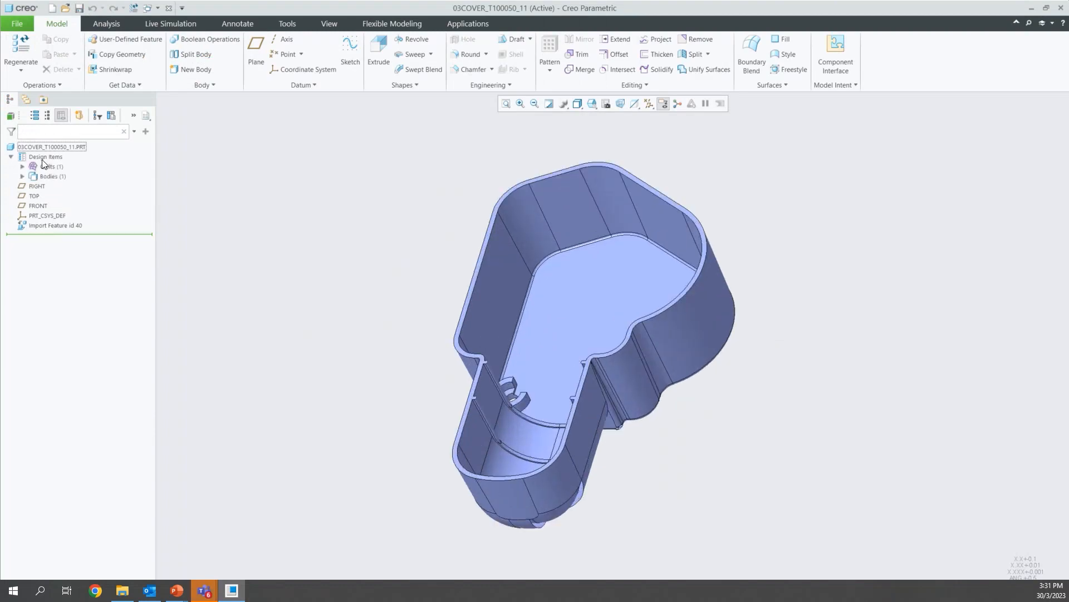
{"action": "left_click", "coordinate": [22, 176]}
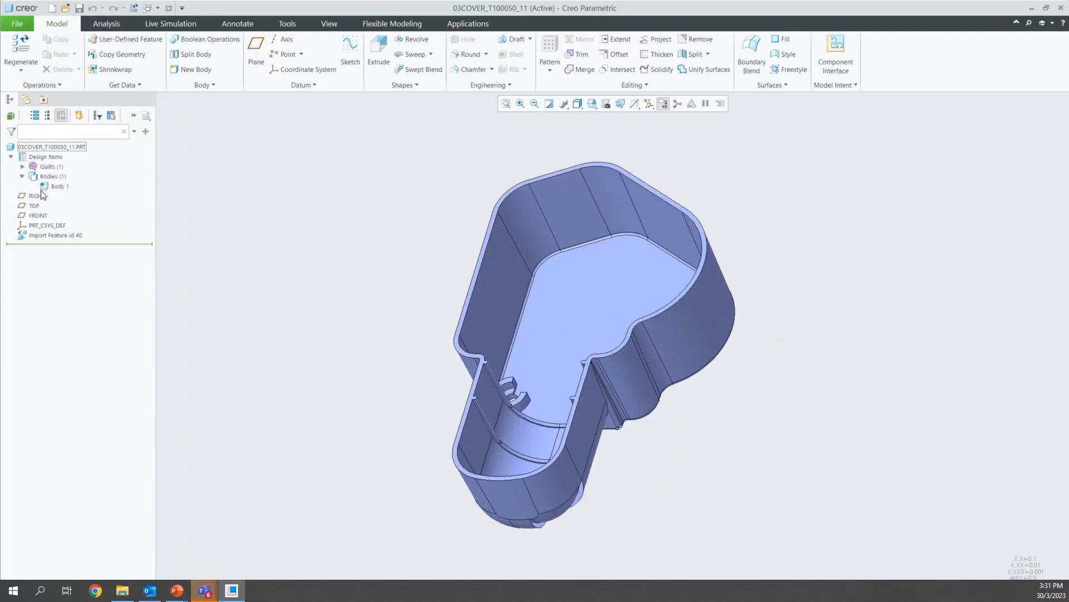
{"action": "left_click", "coordinate": [106, 24]}
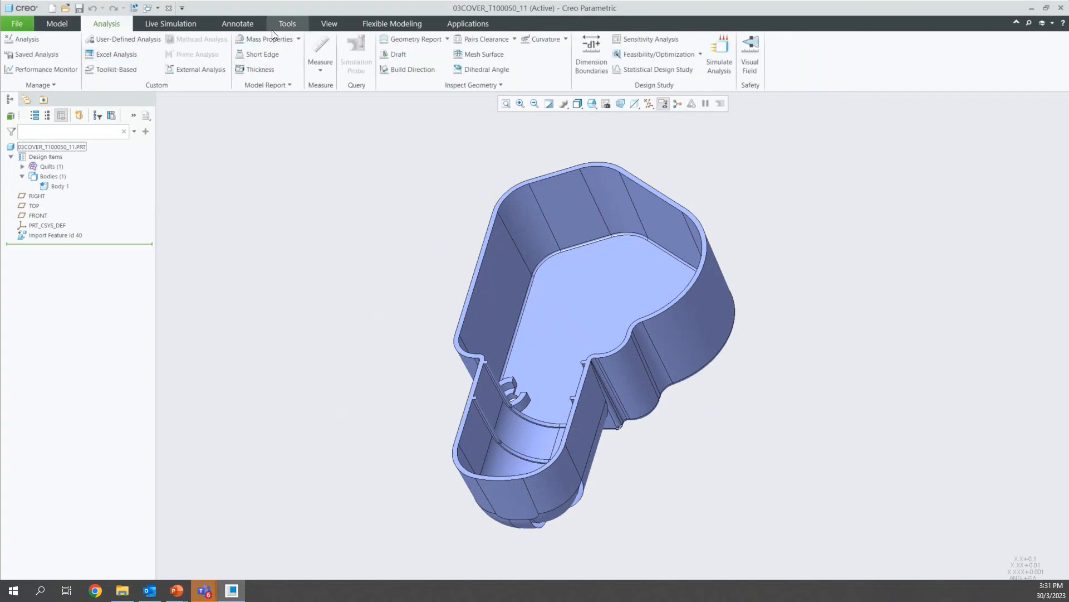
{"action": "left_click", "coordinate": [58, 21]}
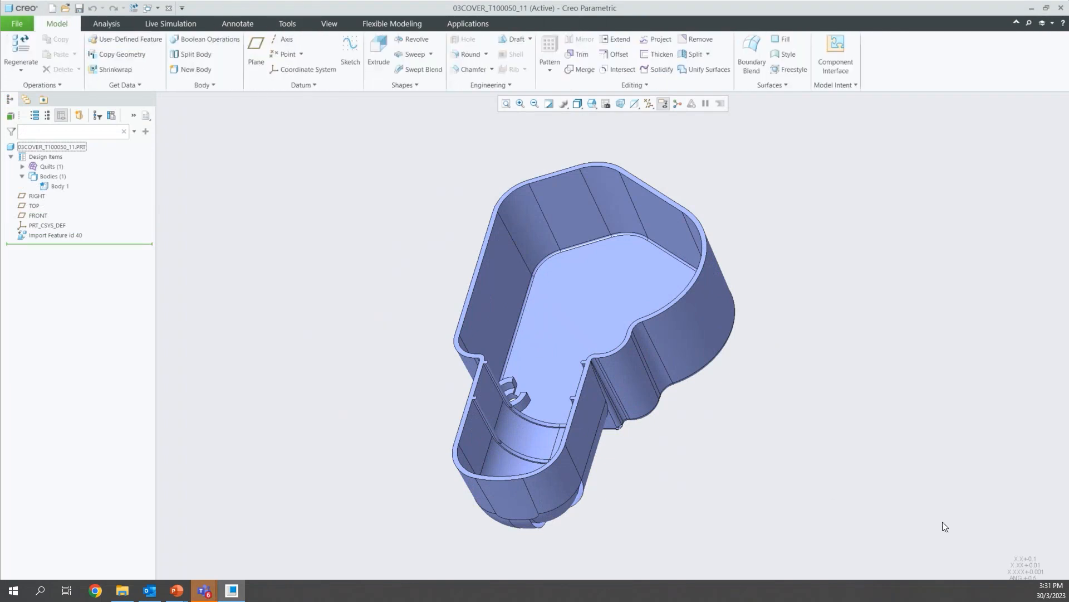
- Search the cover model for one-sided edges, select all the edges found and close the search
{"action": "key", "text": "ctrl+f"}
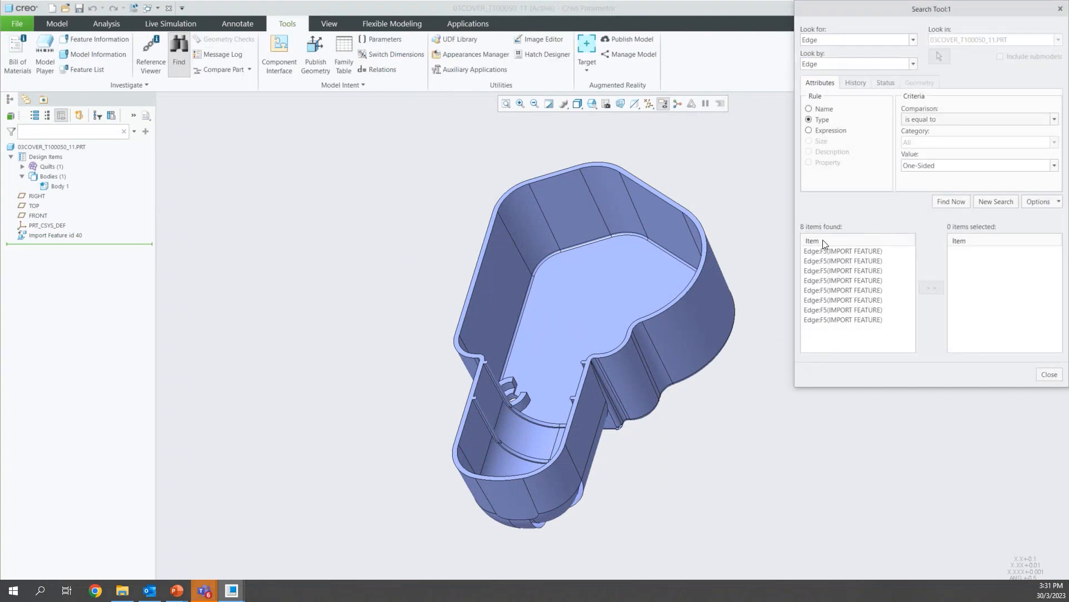
{"action": "left_click", "coordinate": [827, 271]}
{"action": "key", "text": "ctrl+a"}
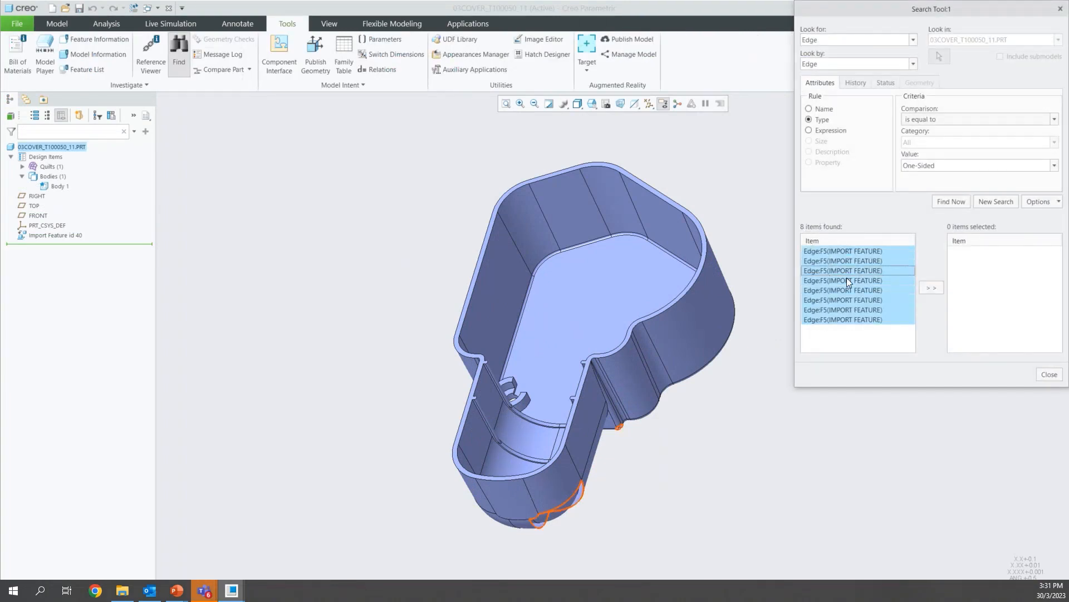
{"action": "left_click", "coordinate": [928, 289]}
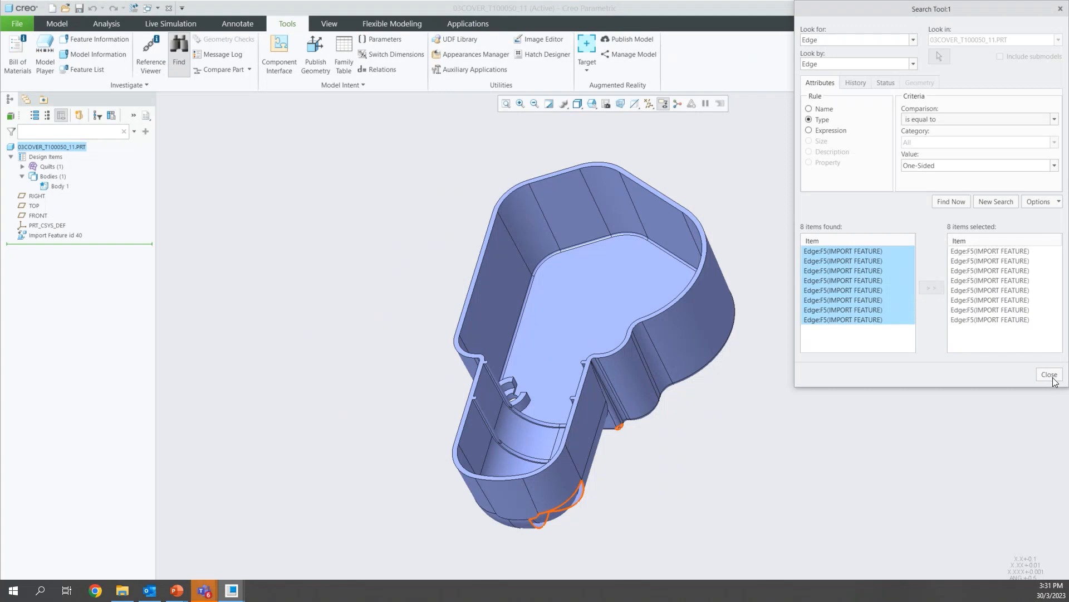
{"action": "left_click", "coordinate": [1049, 375]}
- Examine the highlighted one-sided edges around the domed end patch and the small rounded corner from outside and inside, and clear the selection
{"action": "scroll", "coordinate": [573, 540], "scroll_direction": "down", "scroll_amount": 4}
{"action": "middle_click_drag", "start_coordinate": [539, 487], "coordinate": [468, 349]}
{"action": "scroll", "coordinate": [324, 287], "scroll_direction": "up", "scroll_amount": 4}
{"action": "mouse_move", "coordinate": [549, 406]}
{"action": "middle_mouse_down"}
{"action": "mouse_move", "coordinate": [558, 482]}
{"action": "mouse_move", "coordinate": [597, 471]}
{"action": "mouse_move", "coordinate": [562, 451]}
{"action": "middle_mouse_up"}
{"action": "scroll", "coordinate": [549, 398], "scroll_direction": "down", "scroll_amount": 6}
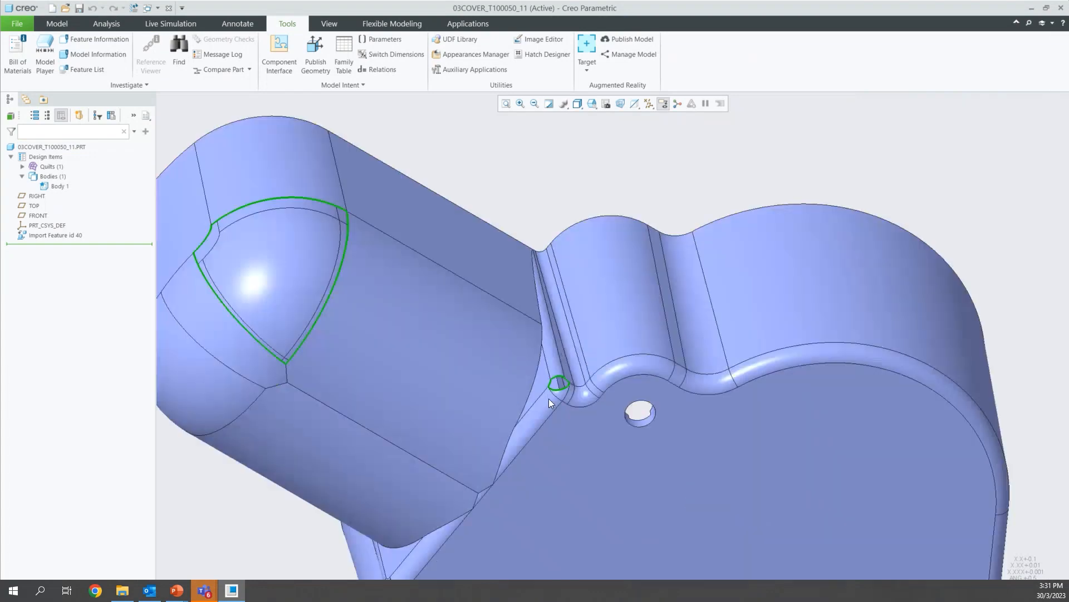
{"action": "mouse_move", "coordinate": [556, 386]}
{"action": "middle_mouse_down"}
{"action": "mouse_move", "coordinate": [521, 372]}
{"action": "mouse_move", "coordinate": [534, 323]}
{"action": "mouse_move", "coordinate": [650, 308]}
{"action": "mouse_move", "coordinate": [652, 363]}
{"action": "mouse_move", "coordinate": [624, 367]}
{"action": "middle_mouse_up"}
{"action": "scroll", "coordinate": [623, 367], "scroll_direction": "up", "scroll_amount": 5}
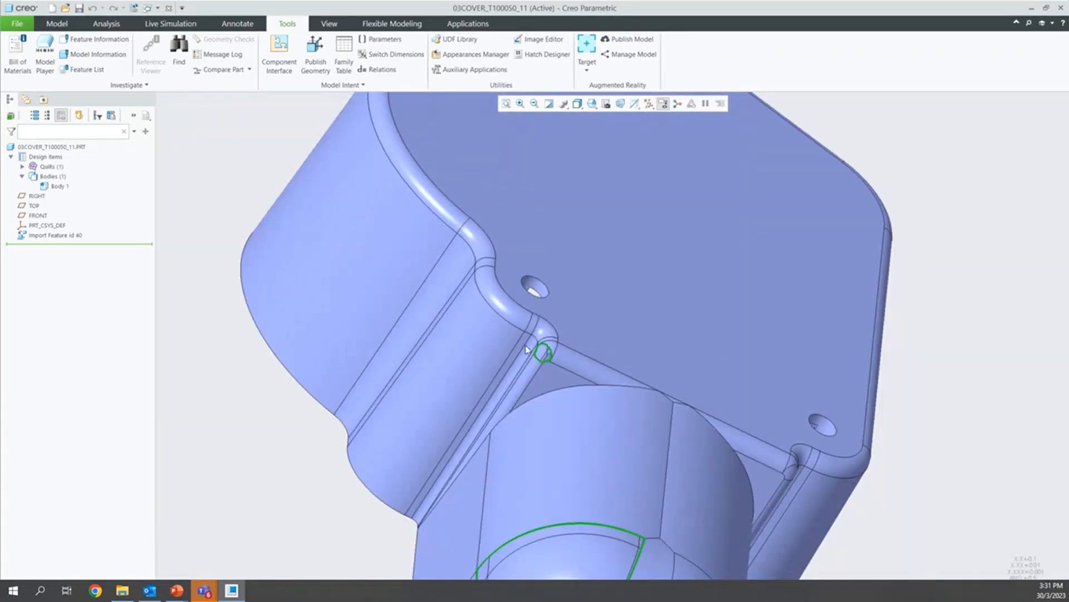
{"action": "scroll", "coordinate": [527, 349], "scroll_direction": "up", "scroll_amount": 5}
{"action": "middle_click_drag", "start_coordinate": [529, 444], "coordinate": [523, 278]}
{"action": "scroll", "coordinate": [501, 437], "scroll_direction": "down", "scroll_amount": 6}
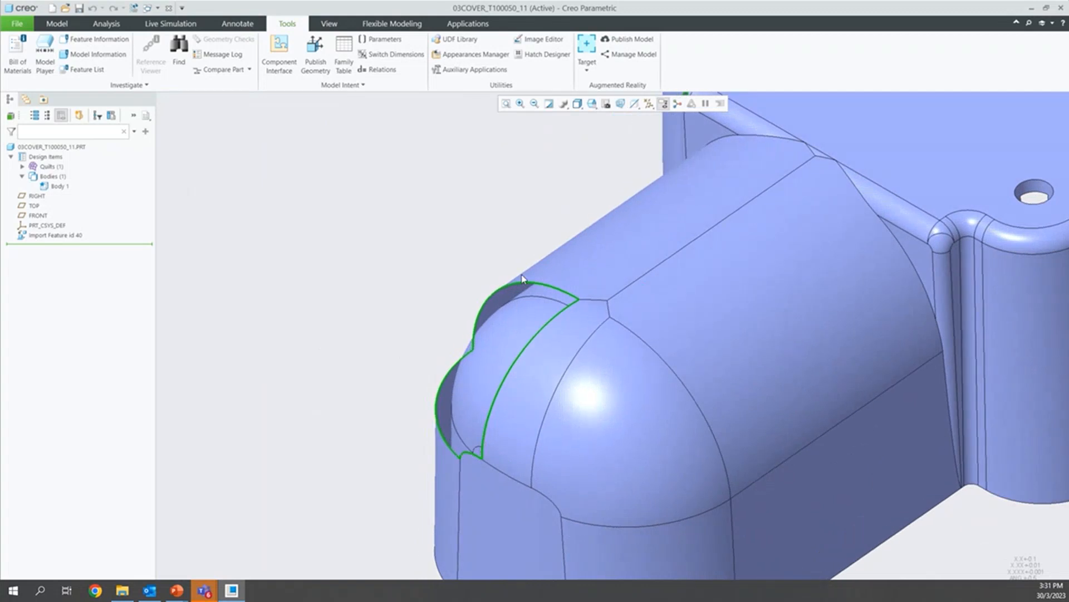
{"action": "left_click", "coordinate": [480, 313]}
{"action": "scroll", "coordinate": [432, 348], "scroll_direction": "up", "scroll_amount": 4}
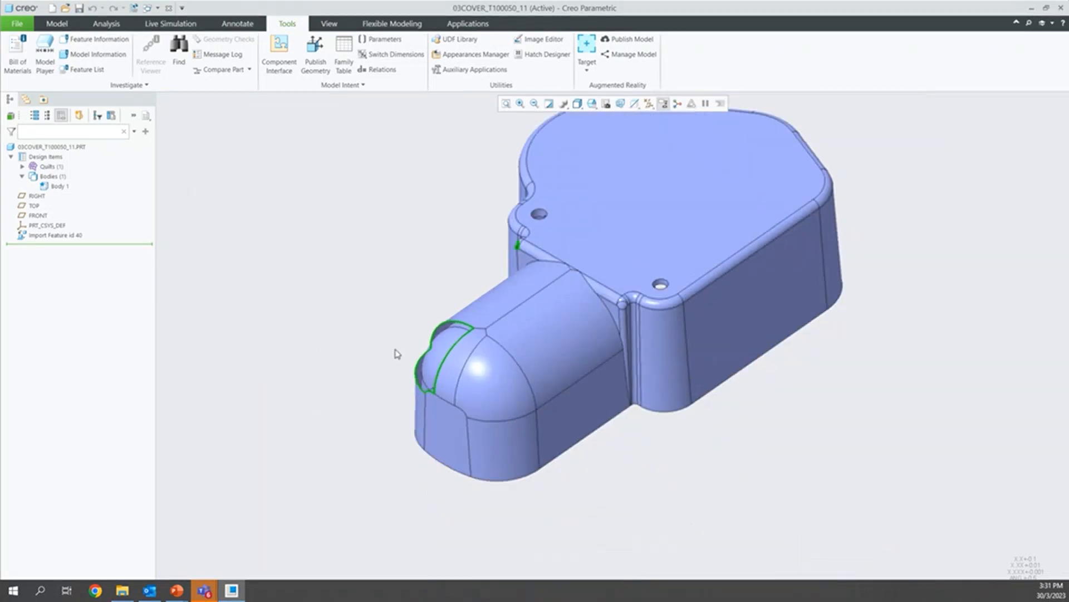
{"action": "scroll", "coordinate": [518, 234], "scroll_direction": "down", "scroll_amount": 3}
{"action": "scroll", "coordinate": [516, 262], "scroll_direction": "down", "scroll_amount": 3}
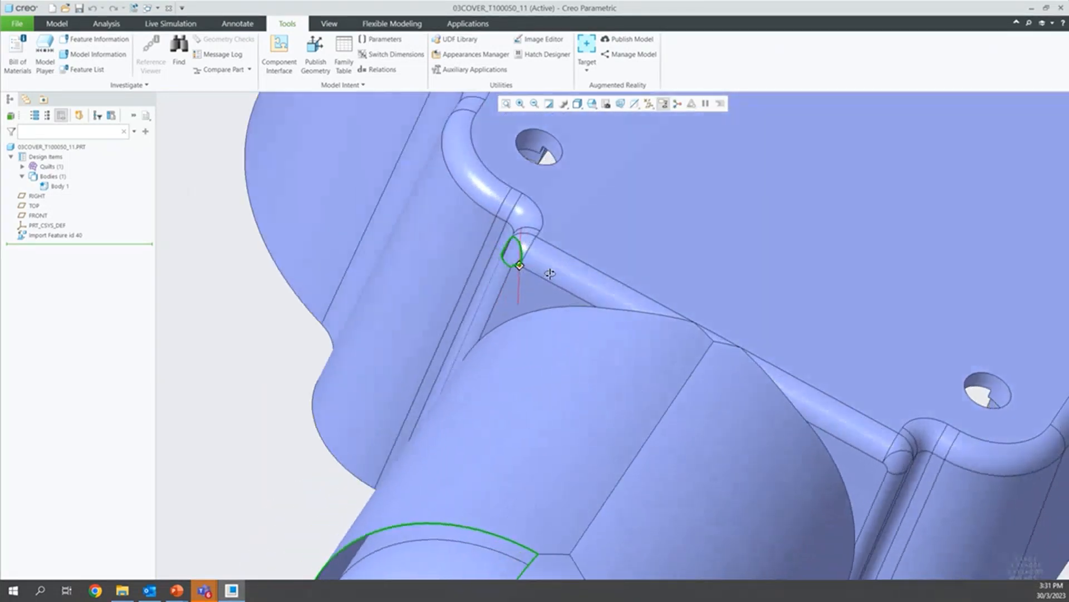
{"action": "scroll", "coordinate": [518, 265], "scroll_direction": "up", "scroll_amount": 3}
{"action": "mouse_move", "coordinate": [410, 222]}
{"action": "middle_mouse_down"}
{"action": "mouse_move", "coordinate": [405, 246]}
{"action": "mouse_move", "coordinate": [397, 233]}
{"action": "middle_mouse_up"}
{"action": "scroll", "coordinate": [398, 233], "scroll_direction": "up", "scroll_amount": 4}
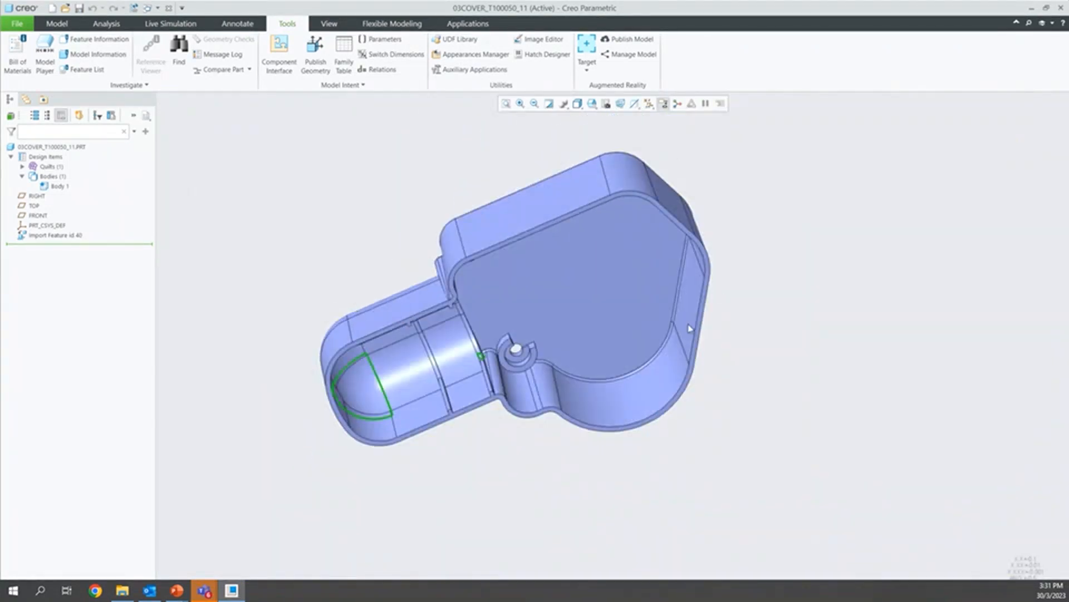
{"action": "middle_click_drag", "start_coordinate": [389, 389], "coordinate": [571, 394]}
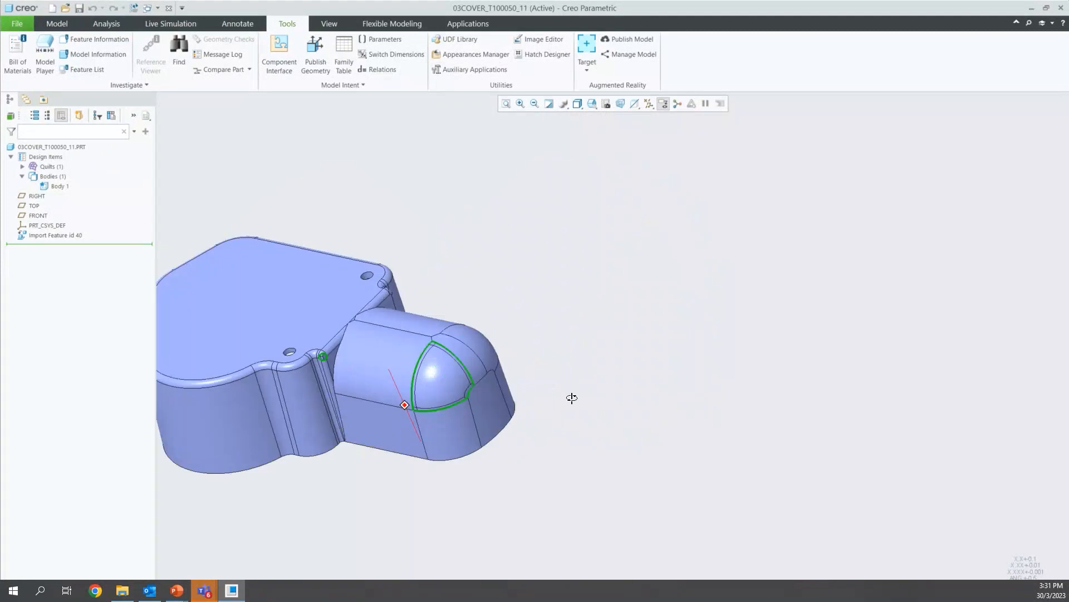
{"action": "mouse_move", "coordinate": [427, 392]}
{"action": "middle_mouse_down"}
{"action": "mouse_move", "coordinate": [473, 390]}
{"action": "mouse_move", "coordinate": [429, 381]}
{"action": "middle_mouse_up"}
{"action": "scroll", "coordinate": [329, 365], "scroll_direction": "up", "scroll_amount": 4}
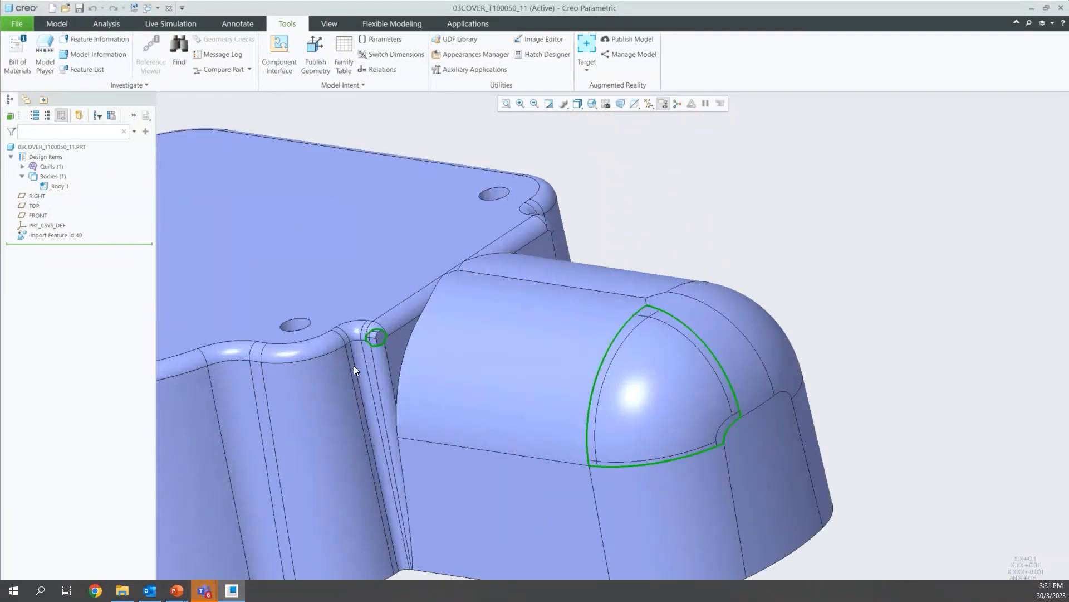
{"action": "left_click", "coordinate": [650, 230]}
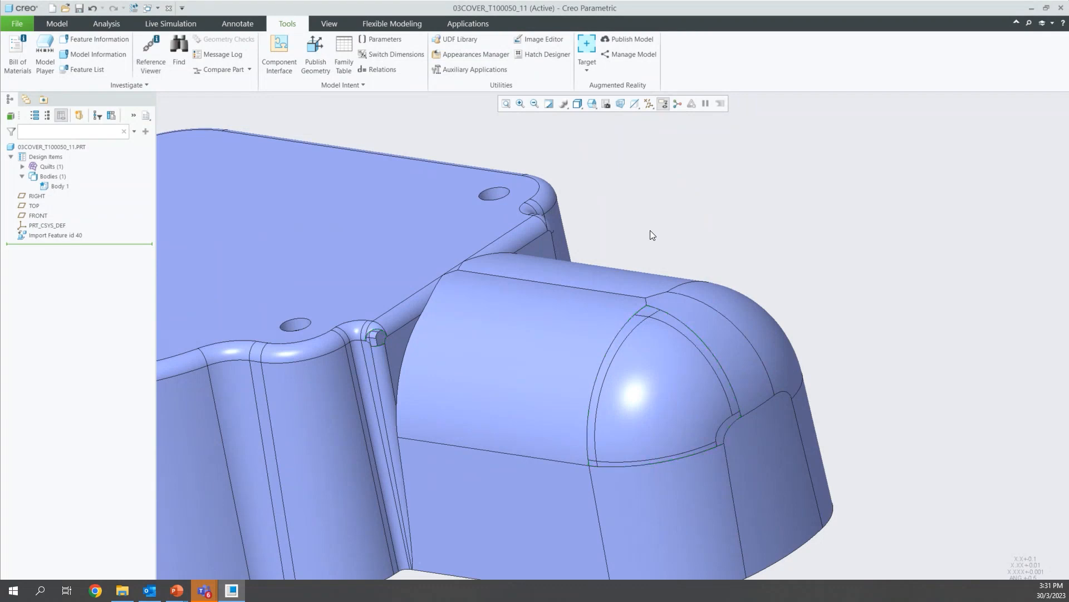
- Select the outer surfaces surrounding the domed end patch to examine the extent of the opening, and clear the selection
{"action": "mouse_move", "coordinate": [645, 348]}
{"action": "middle_mouse_down"}
{"action": "mouse_move", "coordinate": [661, 334]}
{"action": "mouse_move", "coordinate": [650, 354]}
{"action": "middle_mouse_up"}
{"action": "scroll", "coordinate": [747, 480], "scroll_direction": "up", "scroll_amount": 3}
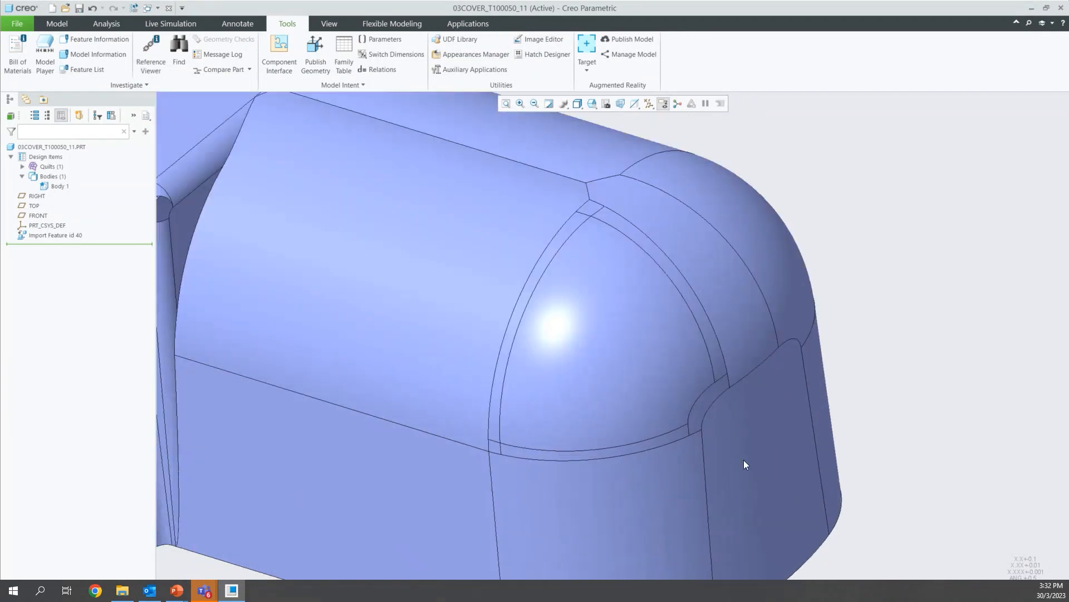
{"action": "left_click", "coordinate": [708, 275]}
{"action": "left_click", "coordinate": [474, 265], "text": "ctrl"}
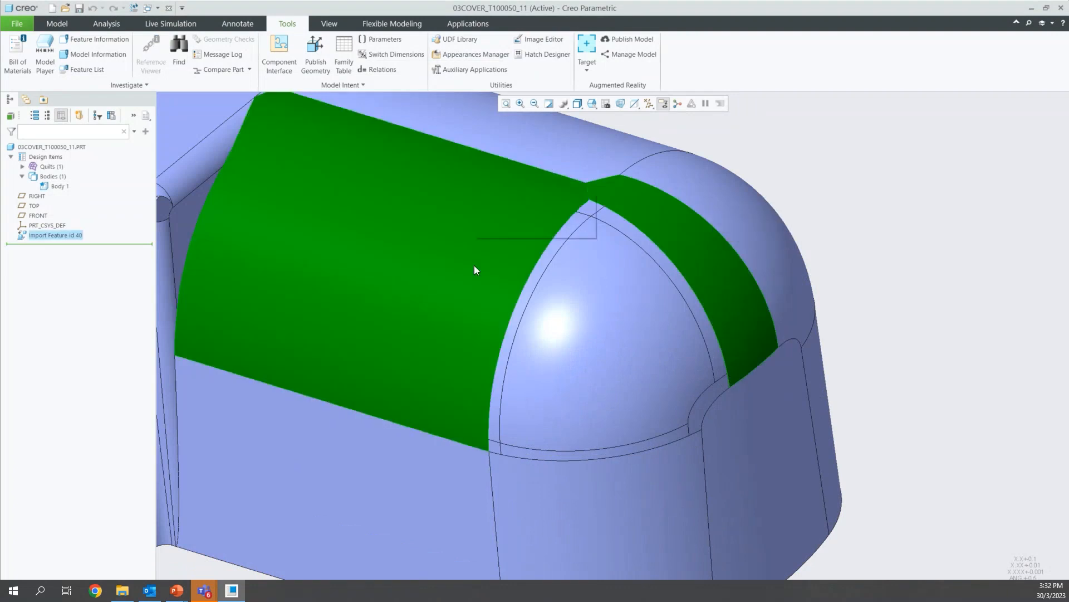
{"action": "left_click", "coordinate": [553, 505], "text": "ctrl"}
{"action": "left_click", "coordinate": [730, 462], "text": "ctrl"}
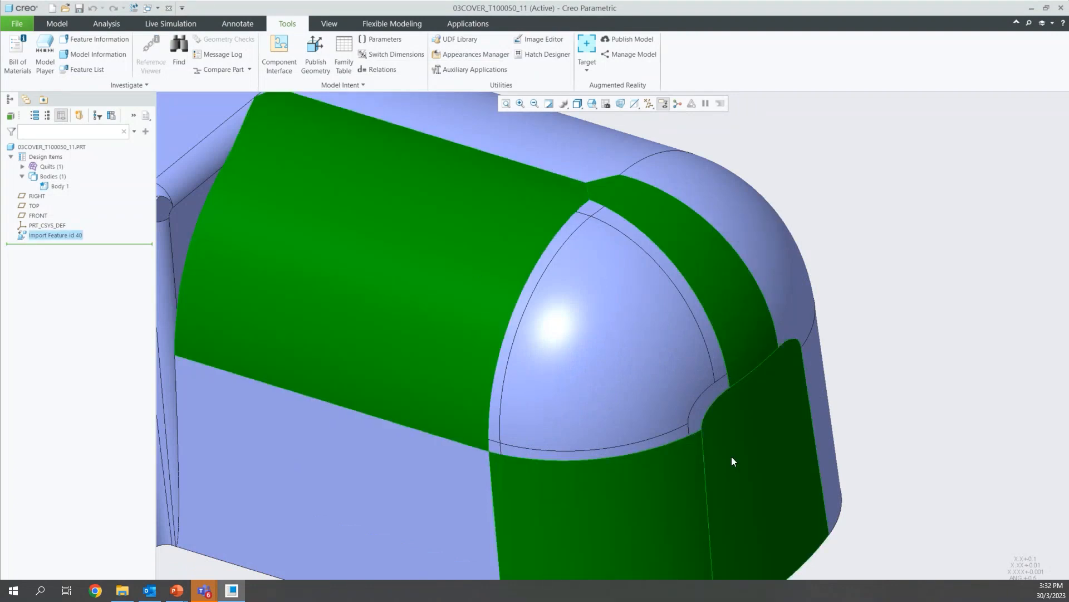
{"action": "left_click", "coordinate": [439, 495], "text": "ctrl"}
{"action": "left_click", "coordinate": [580, 166], "text": "ctrl"}
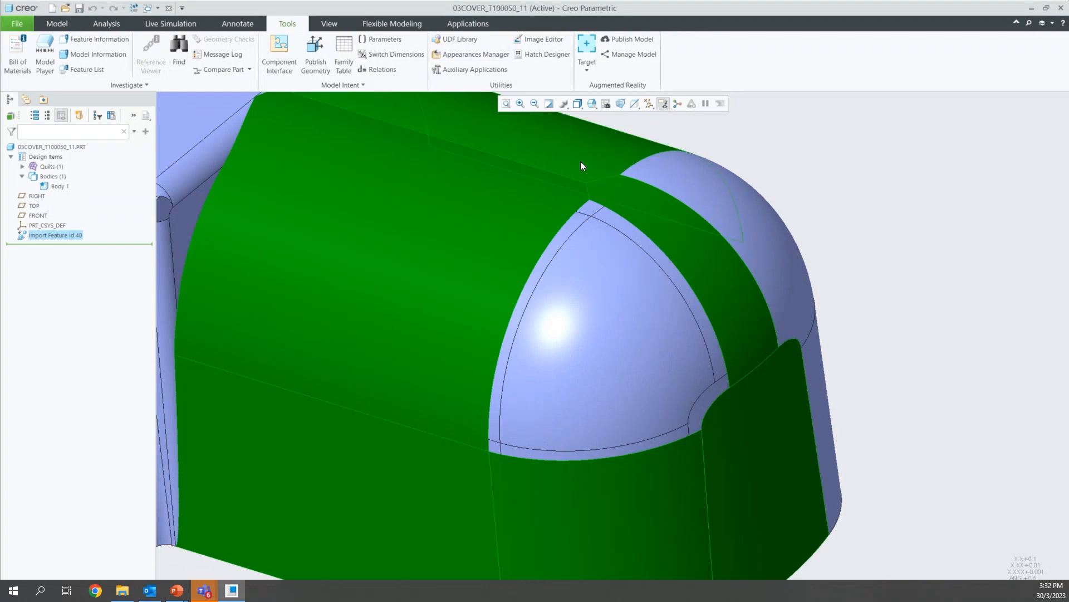
{"action": "left_click", "coordinate": [689, 184], "text": "ctrl"}
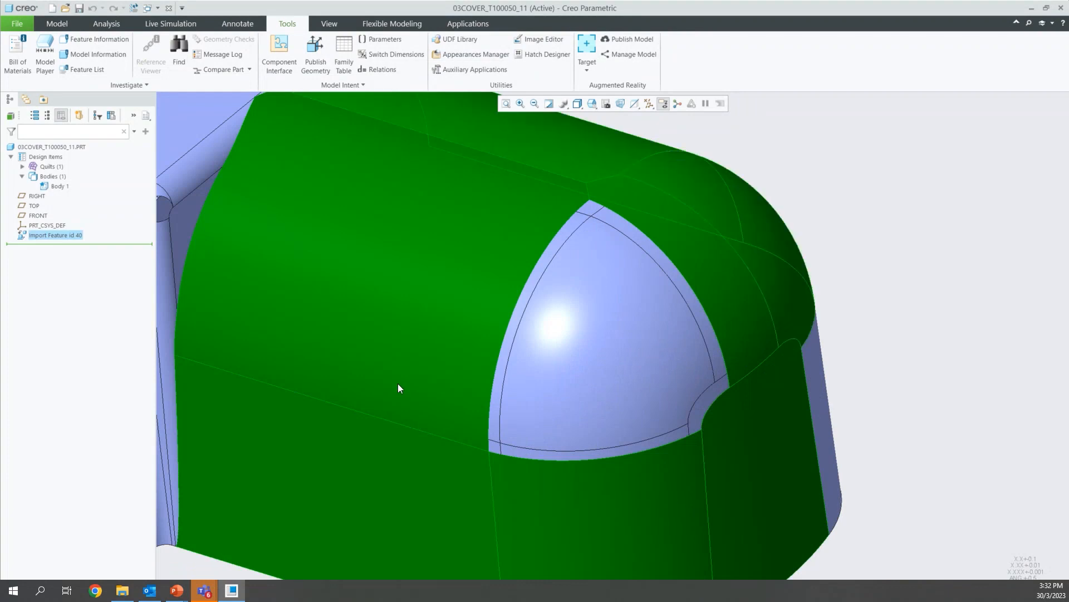
{"action": "scroll", "coordinate": [577, 331], "scroll_direction": "down", "scroll_amount": 3}
{"action": "mouse_move", "coordinate": [577, 331]}
{"action": "middle_mouse_down"}
{"action": "mouse_move", "coordinate": [508, 306]}
{"action": "mouse_move", "coordinate": [449, 229]}
{"action": "mouse_move", "coordinate": [541, 301]}
{"action": "mouse_move", "coordinate": [606, 274]}
{"action": "middle_mouse_up"}
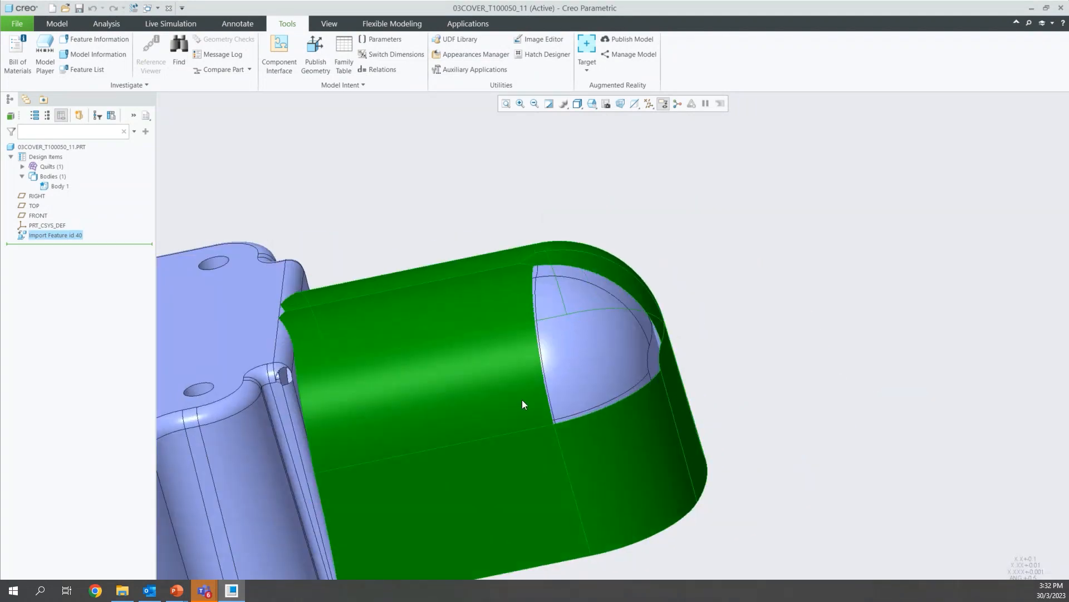
{"action": "left_click", "coordinate": [711, 255]}
- Examine the edges bounding the opening around the domed end patch as possible references for a Boundary Blend
{"action": "left_click", "coordinate": [42, 25]}
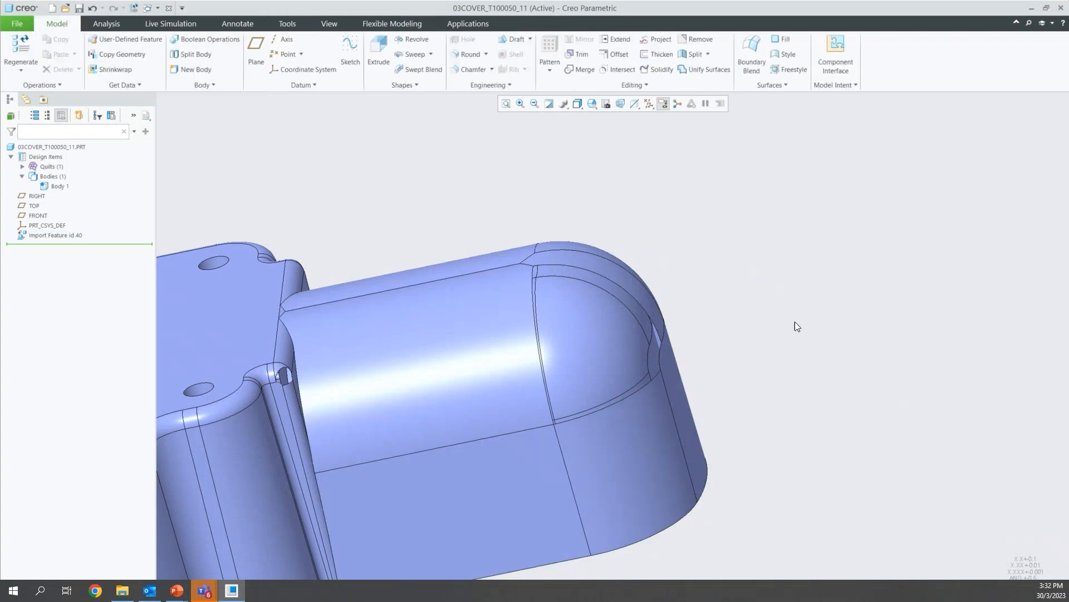
{"action": "middle_click_drag", "start_coordinate": [533, 314], "coordinate": [590, 267]}
{"action": "scroll", "coordinate": [618, 345], "scroll_direction": "down", "scroll_amount": 2}
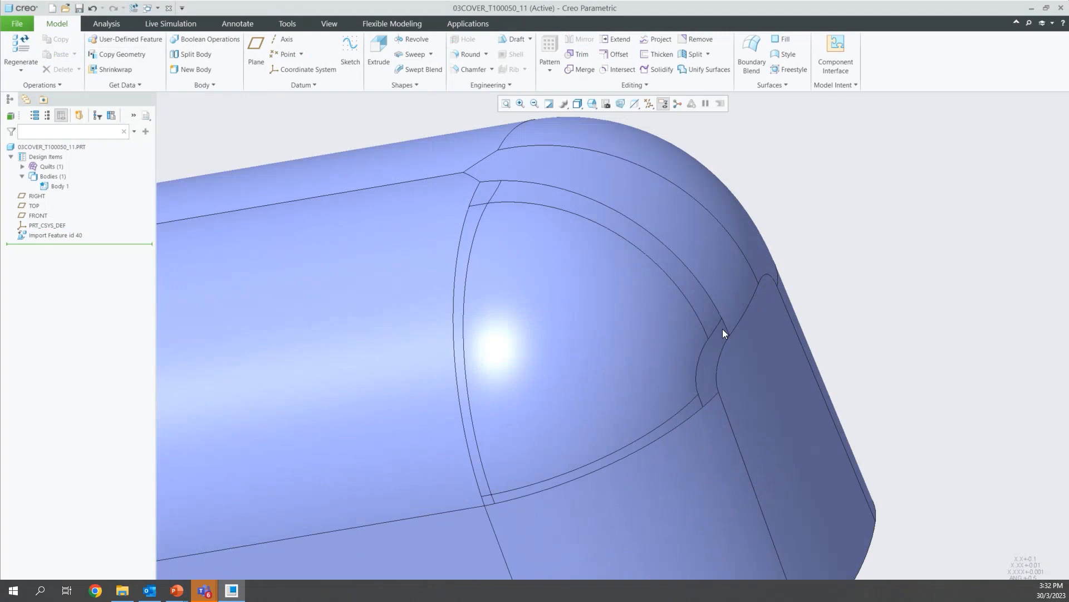
{"action": "left_click", "coordinate": [744, 56]}
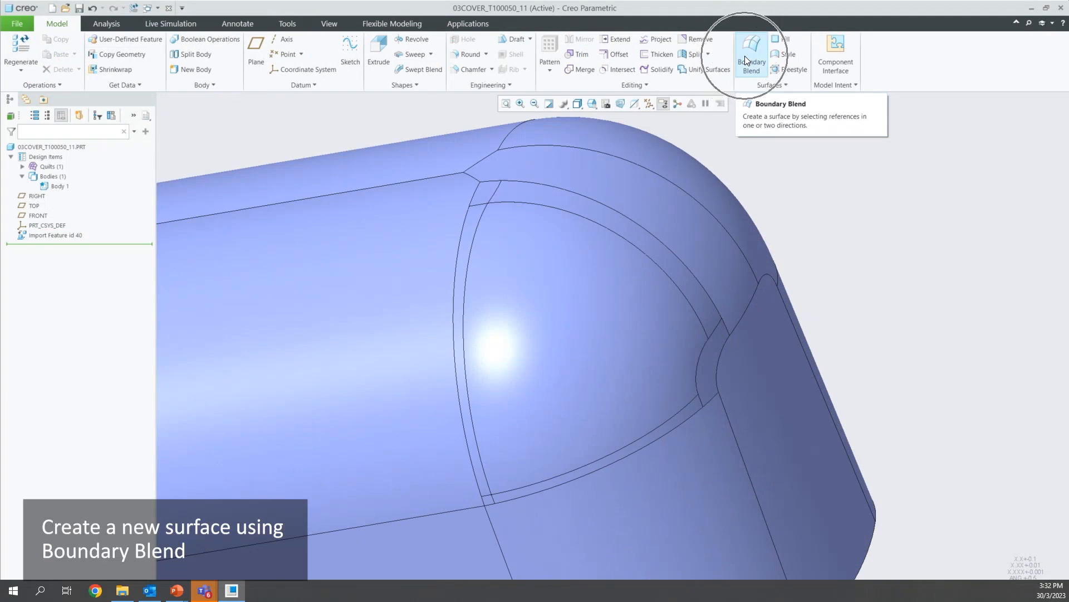
{"action": "left_click", "coordinate": [637, 224]}
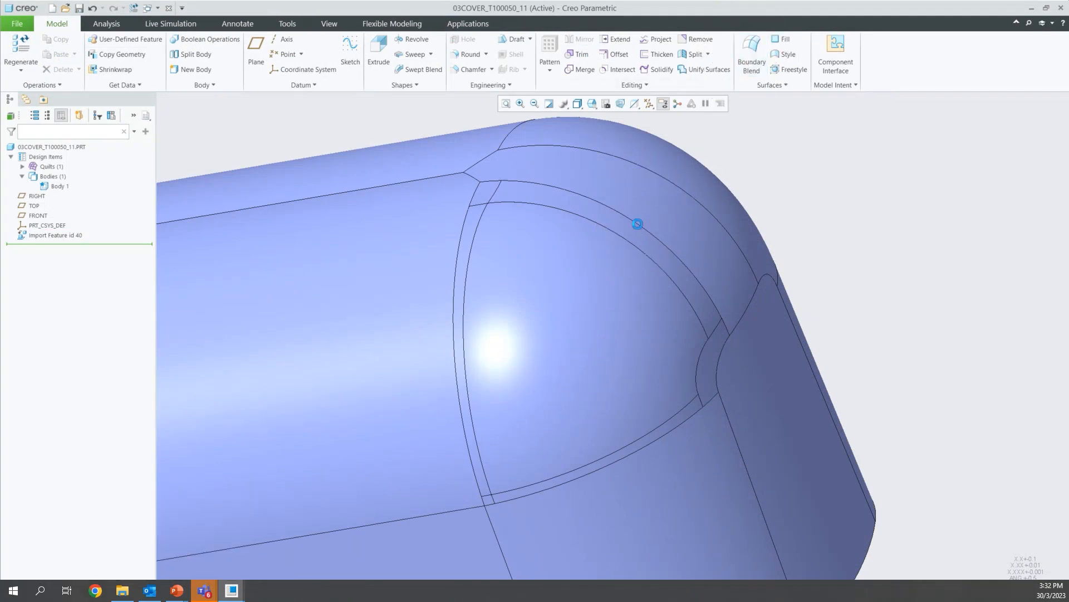
{"action": "left_click", "coordinate": [635, 222]}
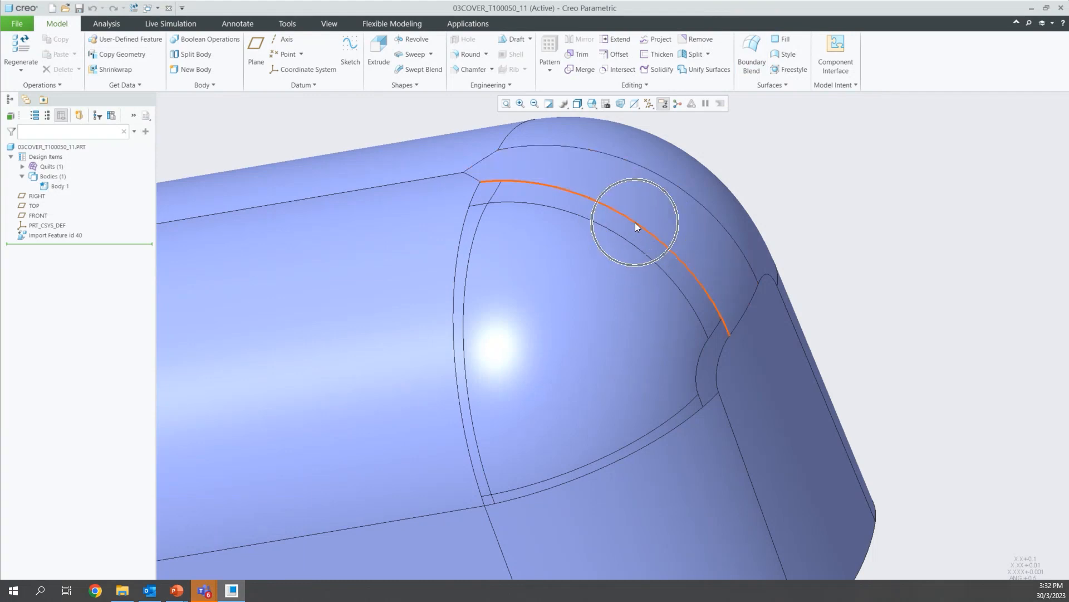
{"action": "left_click", "coordinate": [727, 342]}
{"action": "left_click", "coordinate": [709, 409]}
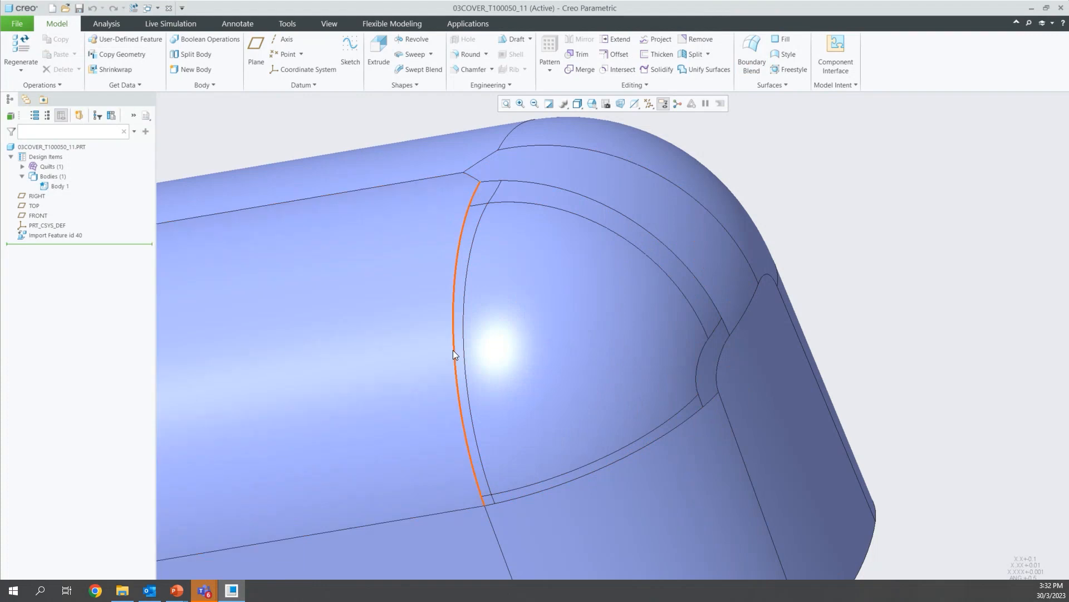
{"action": "mouse_move", "coordinate": [453, 350]}
{"action": "middle_mouse_down"}
{"action": "mouse_move", "coordinate": [505, 354]}
{"action": "mouse_move", "coordinate": [460, 363]}
{"action": "middle_mouse_up"}
{"action": "key", "text": "ctrl"}
{"action": "scroll", "coordinate": [475, 365], "scroll_direction": "down", "scroll_amount": 1}
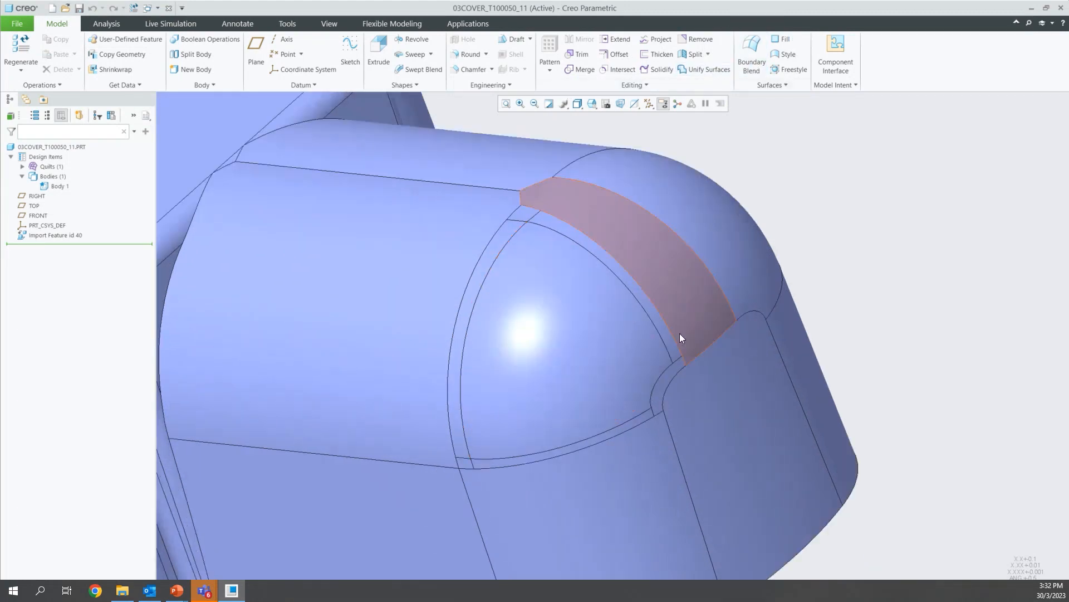
{"action": "scroll", "coordinate": [684, 335], "scroll_direction": "up", "scroll_amount": 1}
- Start a Boundary Blend over the domed opening with the curved edge along the cylindrical wall and the opposite small notch edge as first-direction chains
{"action": "left_click", "coordinate": [751, 53]}
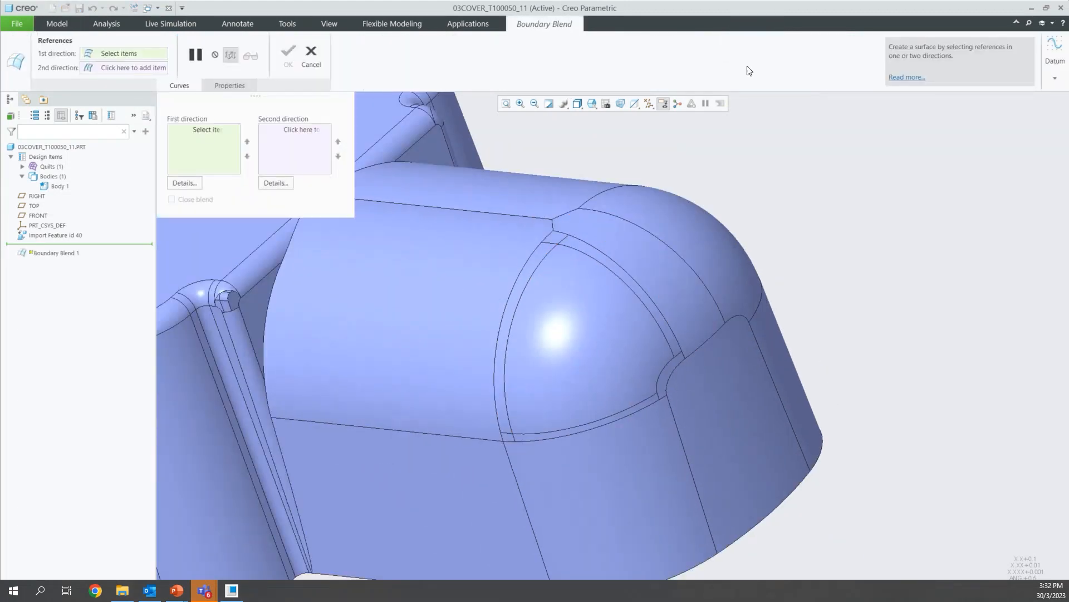
{"action": "scroll", "coordinate": [614, 286], "scroll_direction": "up", "scroll_amount": 2}
{"action": "scroll", "coordinate": [438, 188], "scroll_direction": "down", "scroll_amount": 2}
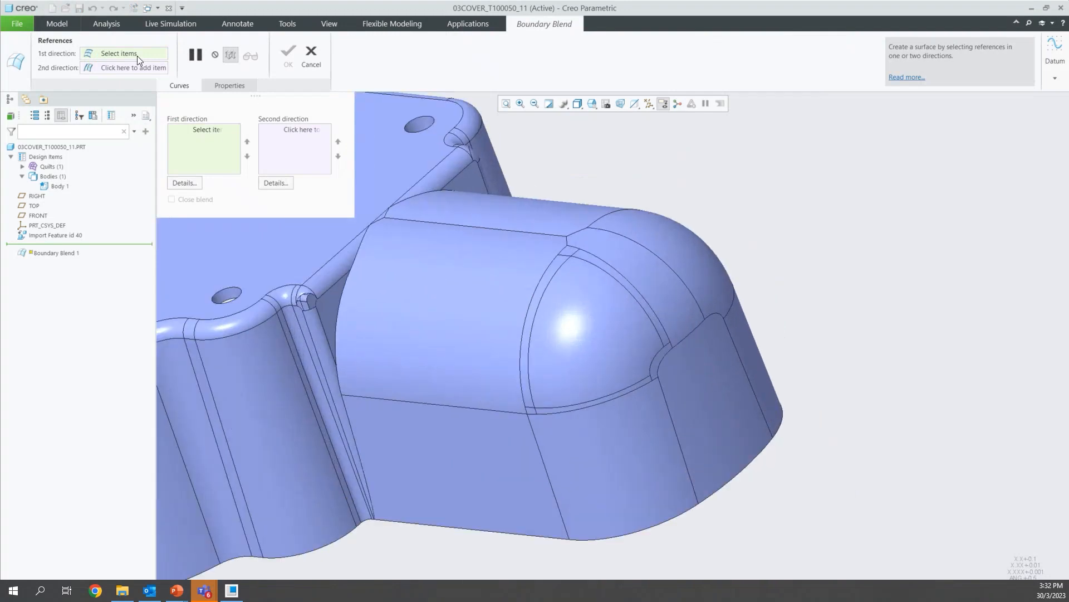
{"action": "mouse_move", "coordinate": [557, 353]}
{"action": "middle_mouse_down"}
{"action": "mouse_move", "coordinate": [500, 356]}
{"action": "mouse_move", "coordinate": [544, 358]}
{"action": "middle_mouse_up"}
{"action": "scroll", "coordinate": [538, 348], "scroll_direction": "down", "scroll_amount": 3}
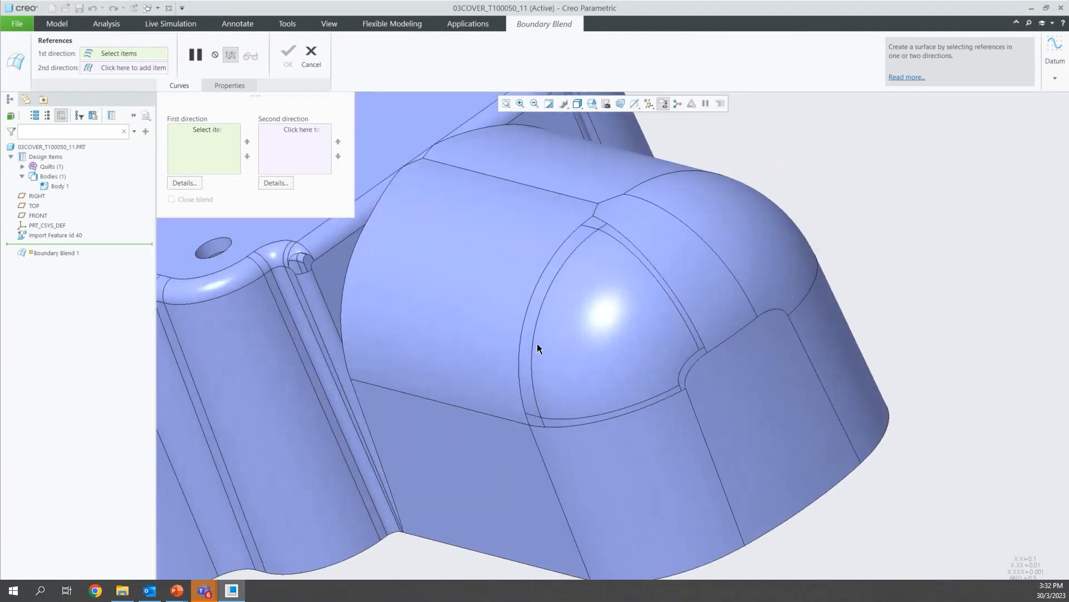
{"action": "left_click", "coordinate": [534, 290]}
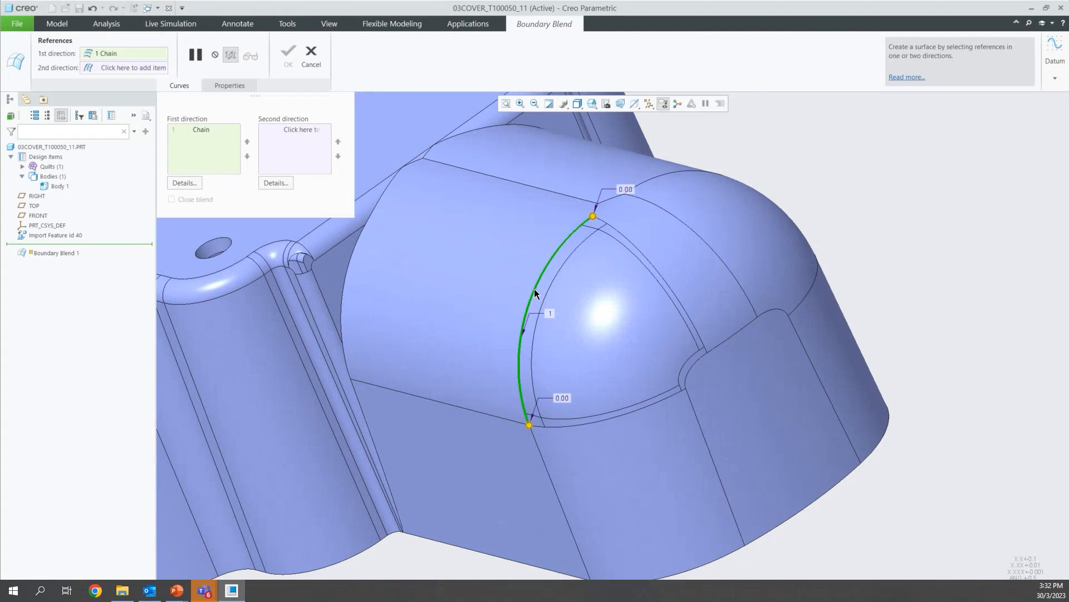
{"action": "left_click", "coordinate": [694, 363], "text": "ctrl"}
- Add the dome opening's lower curved edge and its upper curved edge as second-direction chains
{"action": "left_click", "coordinate": [304, 131]}
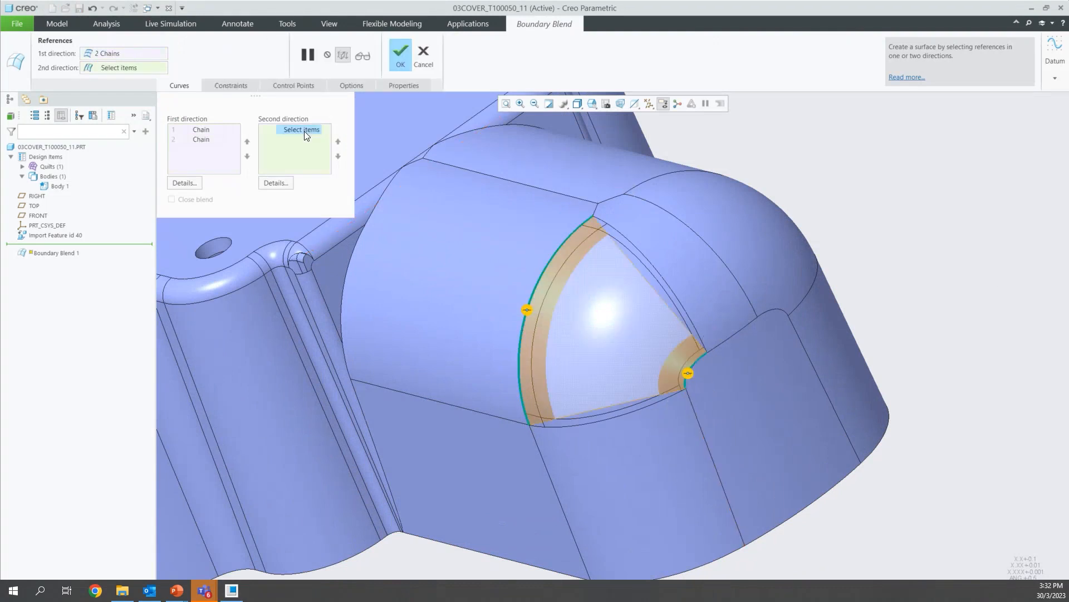
{"action": "left_click", "coordinate": [573, 422]}
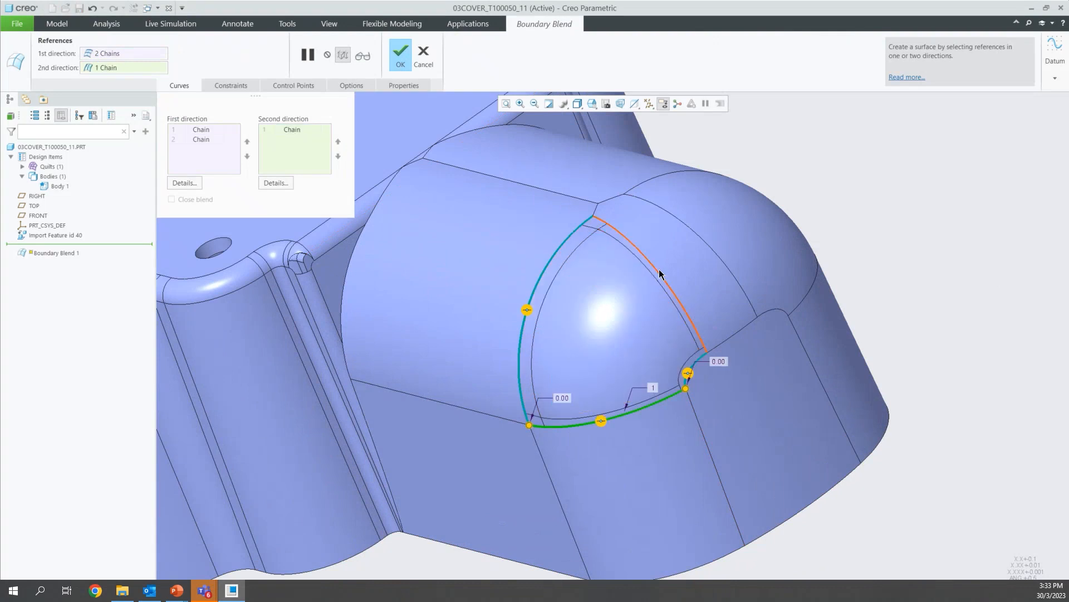
{"action": "left_click", "coordinate": [660, 269], "text": "ctrl"}
{"action": "middle_click_drag", "start_coordinate": [660, 269], "coordinate": [636, 317]}
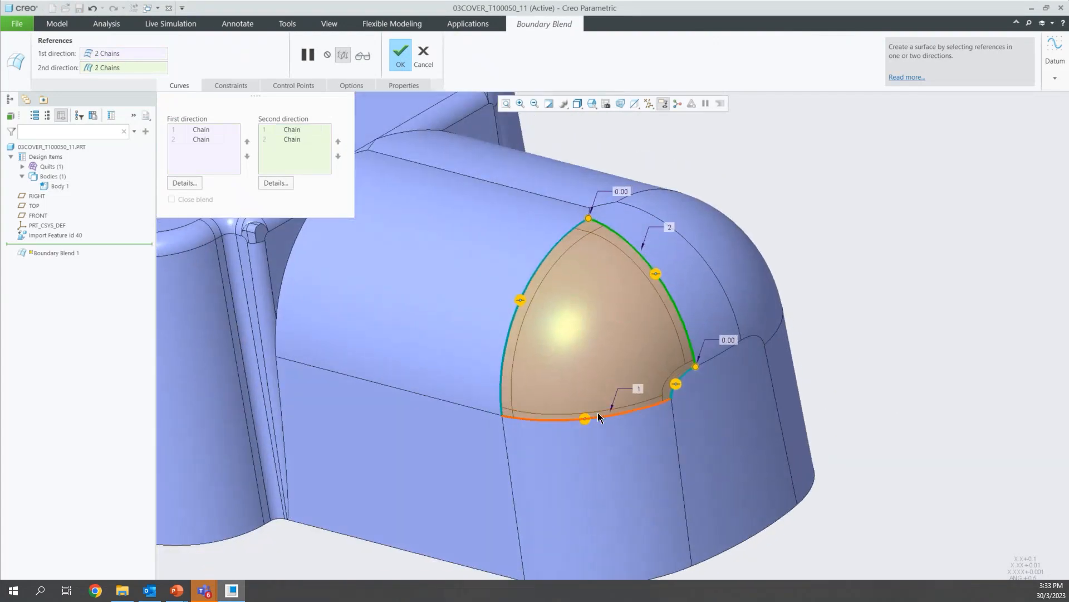
- Set the dome blend's boundary conditions to Tangent along the cylindrical wall edge and the upper curved edge
{"action": "scroll", "coordinate": [597, 414], "scroll_direction": "up", "scroll_amount": 3}
{"action": "scroll", "coordinate": [564, 386], "scroll_direction": "down", "scroll_amount": 3}
{"action": "mouse_move", "coordinate": [644, 329]}
{"action": "middle_mouse_down"}
{"action": "mouse_move", "coordinate": [615, 319]}
{"action": "mouse_move", "coordinate": [635, 326]}
{"action": "mouse_move", "coordinate": [626, 318]}
{"action": "mouse_move", "coordinate": [625, 333]}
{"action": "middle_mouse_up"}
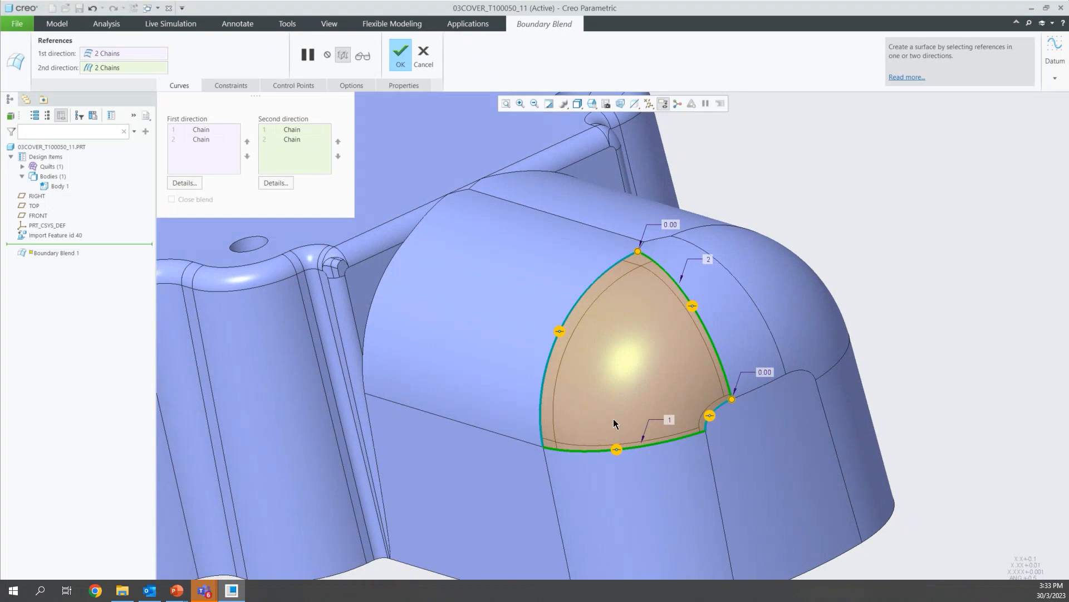
{"action": "middle_click_drag", "start_coordinate": [617, 421], "coordinate": [632, 424]}
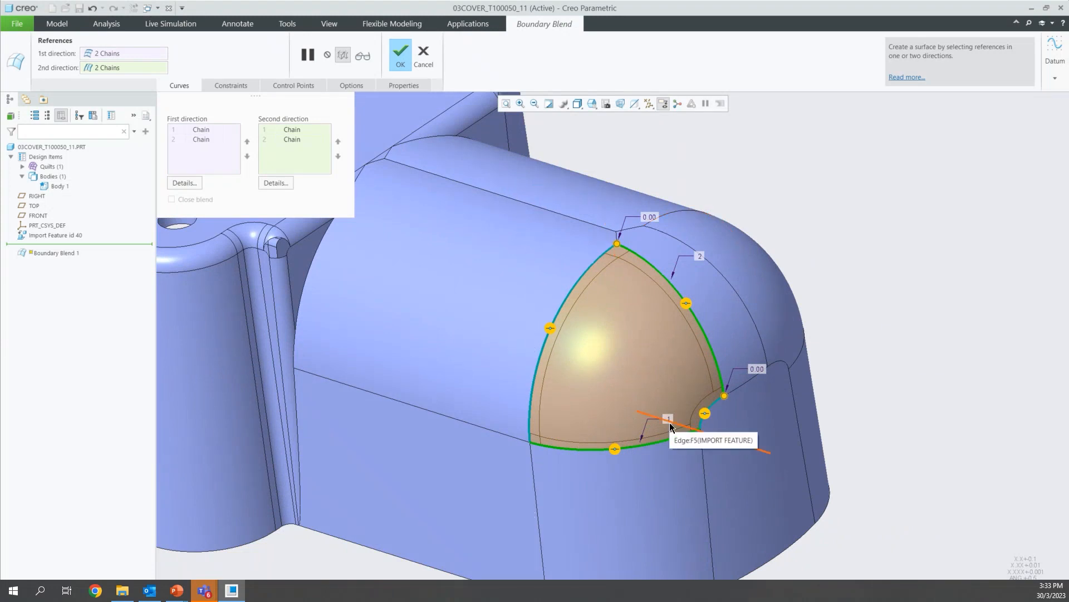
{"action": "scroll", "coordinate": [671, 427], "scroll_direction": "up", "scroll_amount": 2}
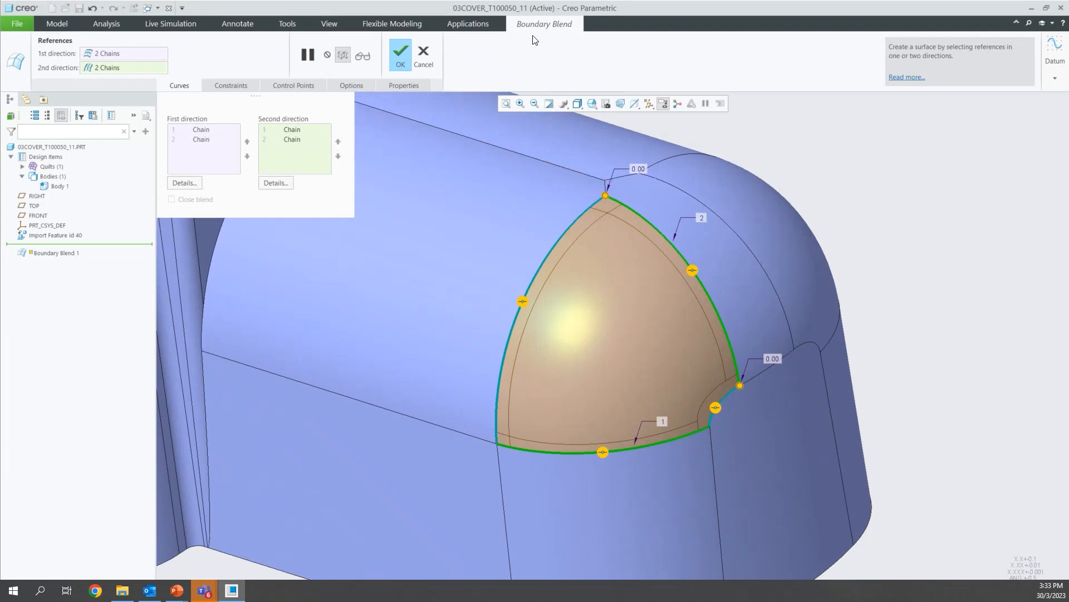
{"action": "right_click", "coordinate": [524, 301]}
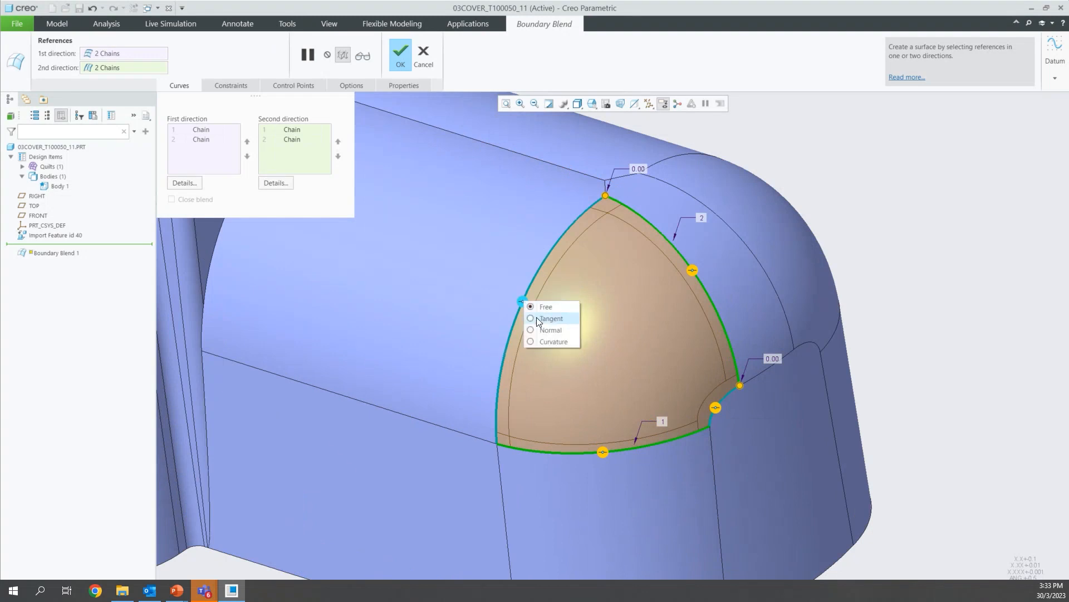
{"action": "left_click", "coordinate": [537, 316]}
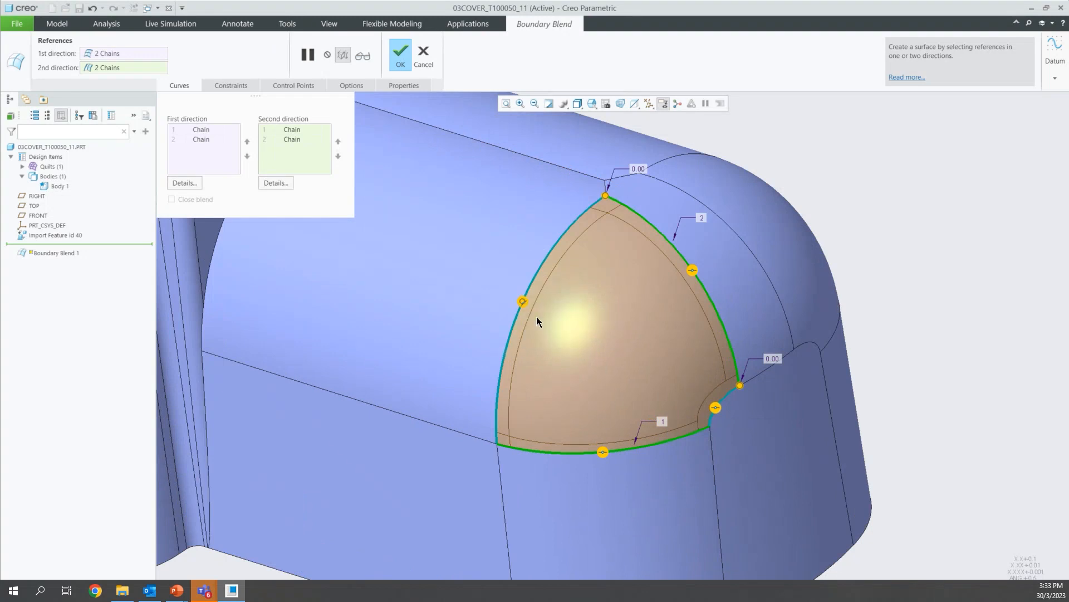
{"action": "right_click", "coordinate": [695, 270]}
{"action": "left_click", "coordinate": [845, 244]}
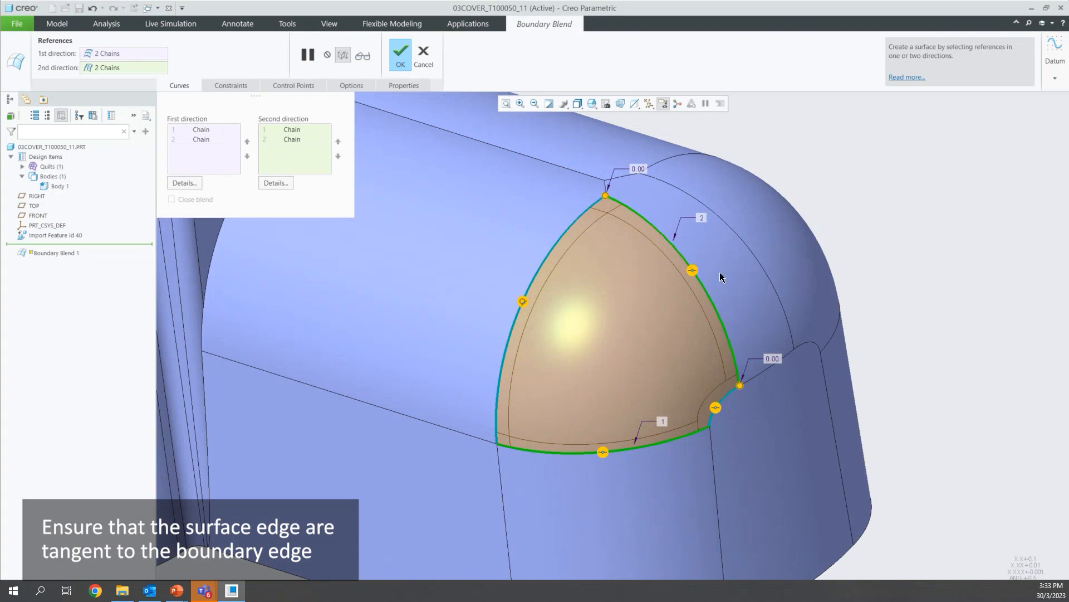
{"action": "right_click", "coordinate": [693, 271]}
{"action": "left_click", "coordinate": [701, 282]}
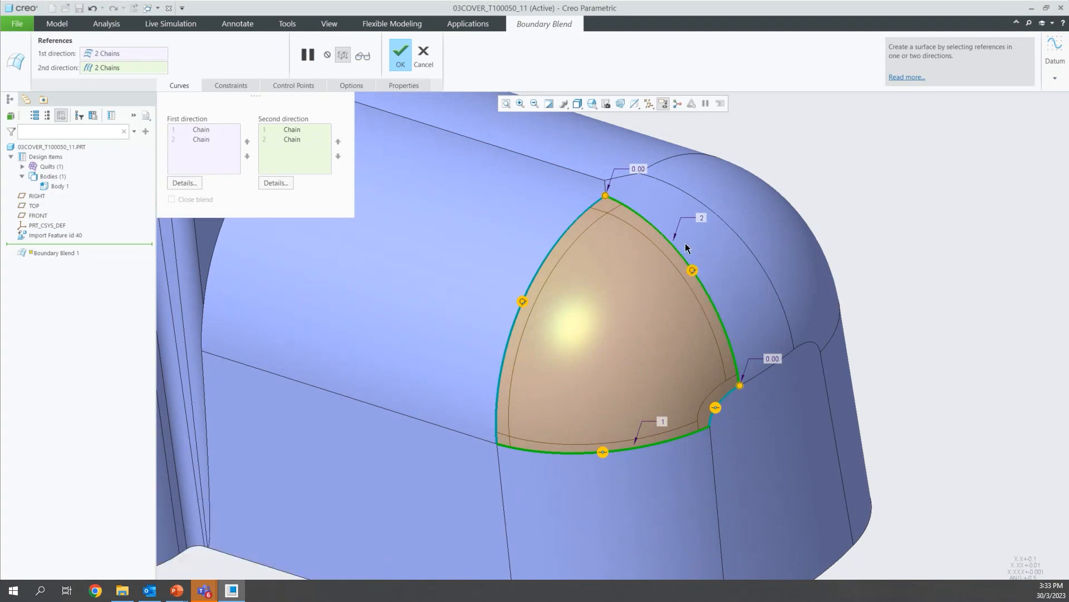
- Set the dome blend's small notch edge and lower curved edge to Tangent and complete the Boundary Blend
{"action": "right_click", "coordinate": [716, 407]}
{"action": "left_click", "coordinate": [745, 422]}
{"action": "right_click", "coordinate": [604, 451]}
{"action": "left_click", "coordinate": [613, 469]}
{"action": "left_click", "coordinate": [405, 56]}
{"action": "left_click", "coordinate": [916, 203]}
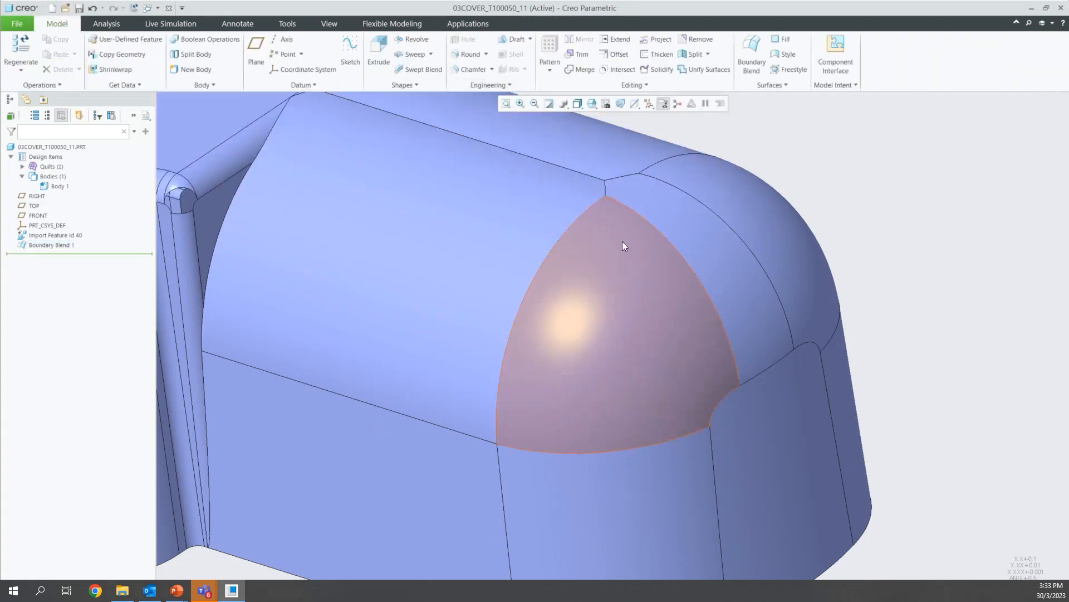
- Show the model in wireframe and examine the open edges around the domed patch and the small rounded corner
{"action": "scroll", "coordinate": [607, 280], "scroll_direction": "down", "scroll_amount": 3}
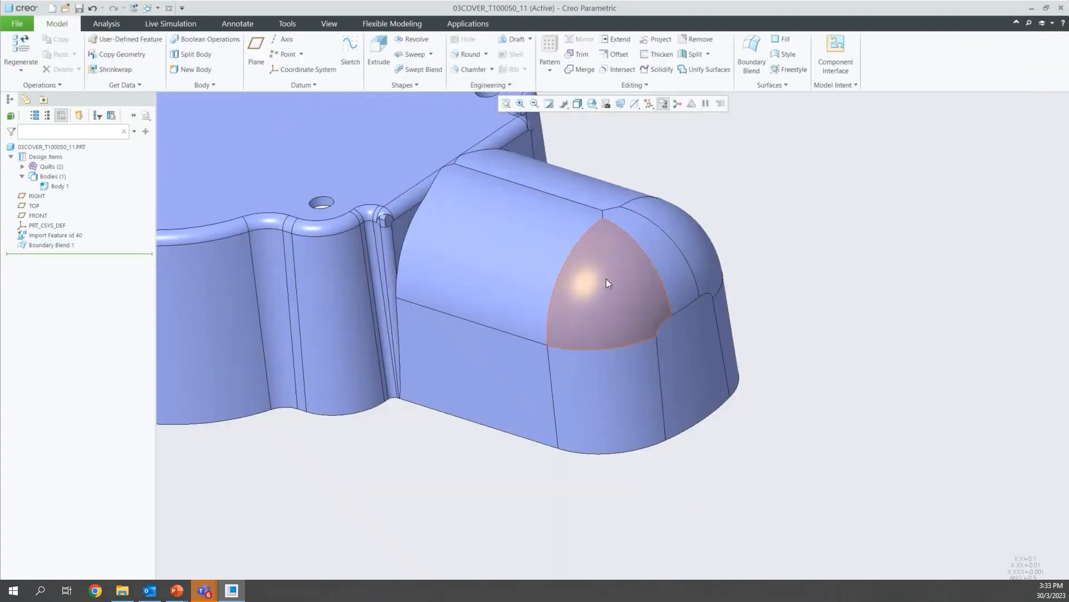
{"action": "left_click", "coordinate": [51, 252]}
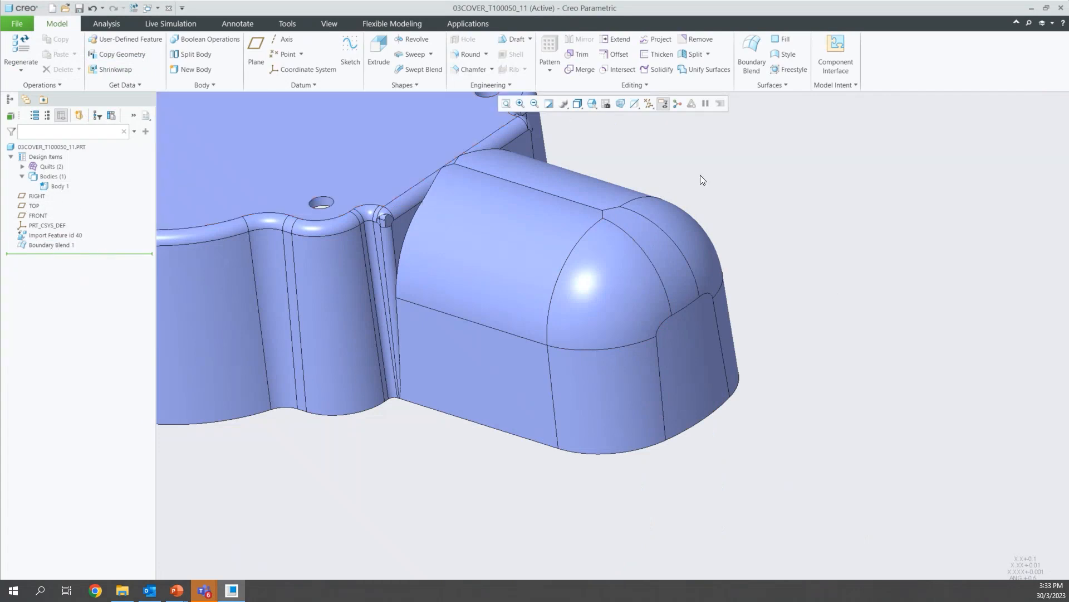
{"action": "key", "text": "ctrl+4"}
{"action": "scroll", "coordinate": [626, 245], "scroll_direction": "down", "scroll_amount": 2}
{"action": "key", "text": "ctrl"}
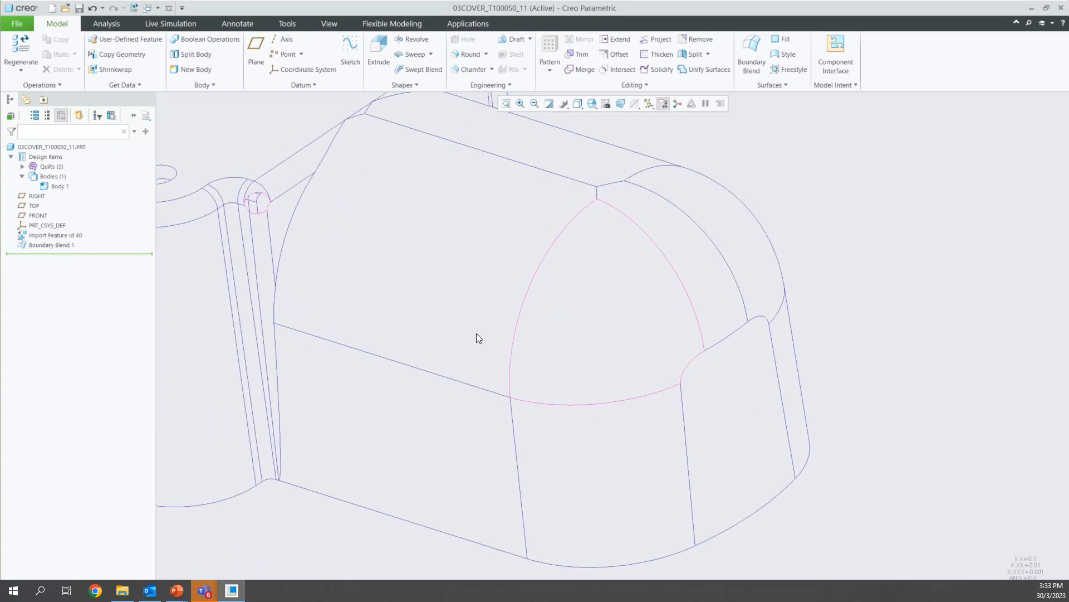
{"action": "scroll", "coordinate": [635, 436], "scroll_direction": "up", "scroll_amount": 4}
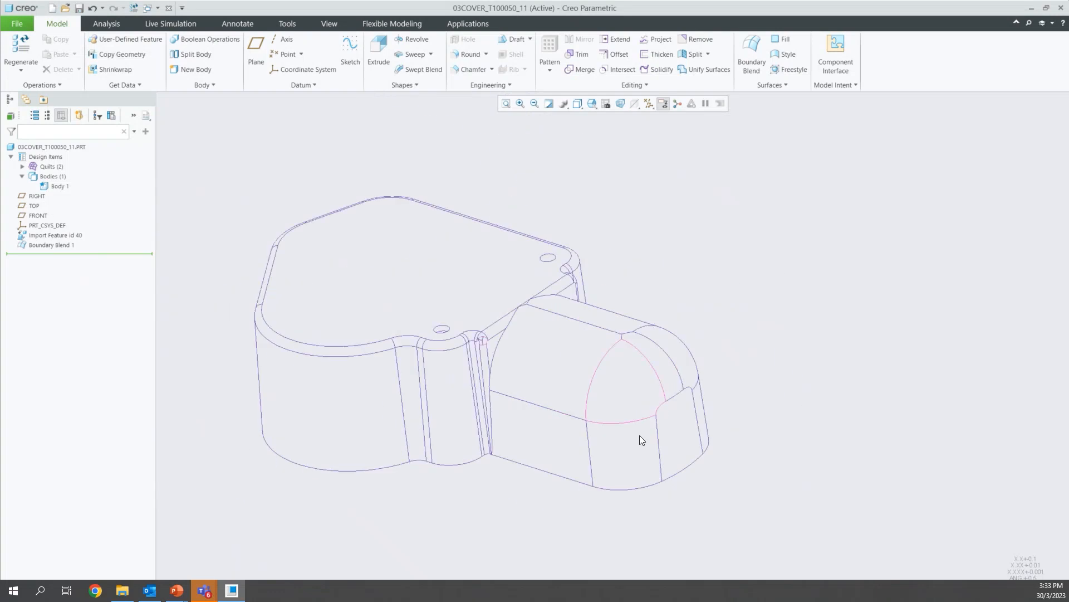
{"action": "scroll", "coordinate": [473, 337], "scroll_direction": "down", "scroll_amount": 10}
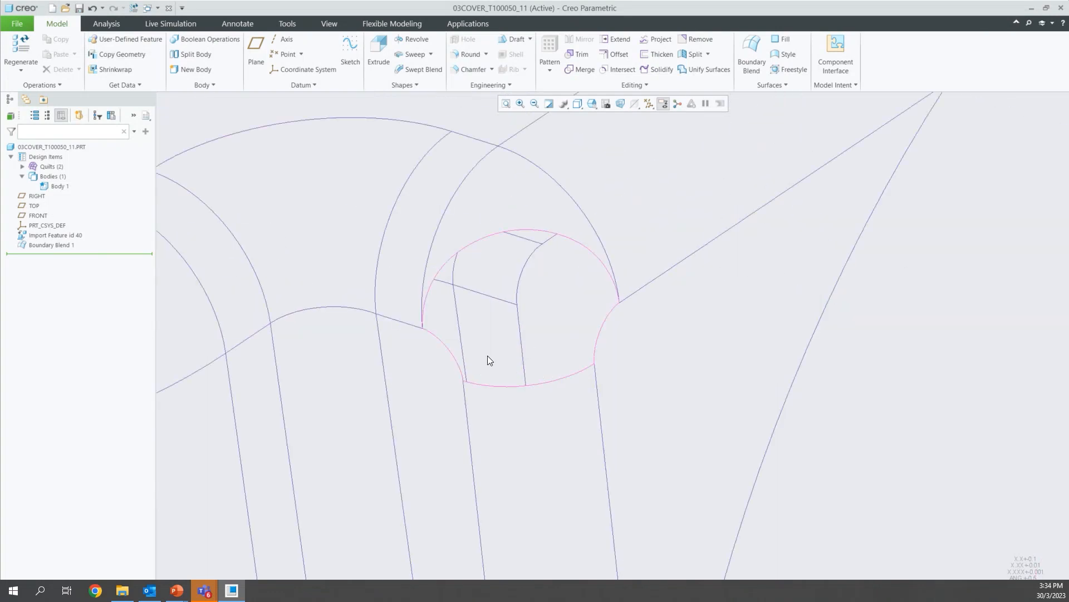
- Select the cover's main quilt to examine the opening at the small rounded corner, and clear the selection
{"action": "left_click", "coordinate": [497, 207]}
{"action": "scroll", "coordinate": [497, 347], "scroll_direction": "up", "scroll_amount": 5}
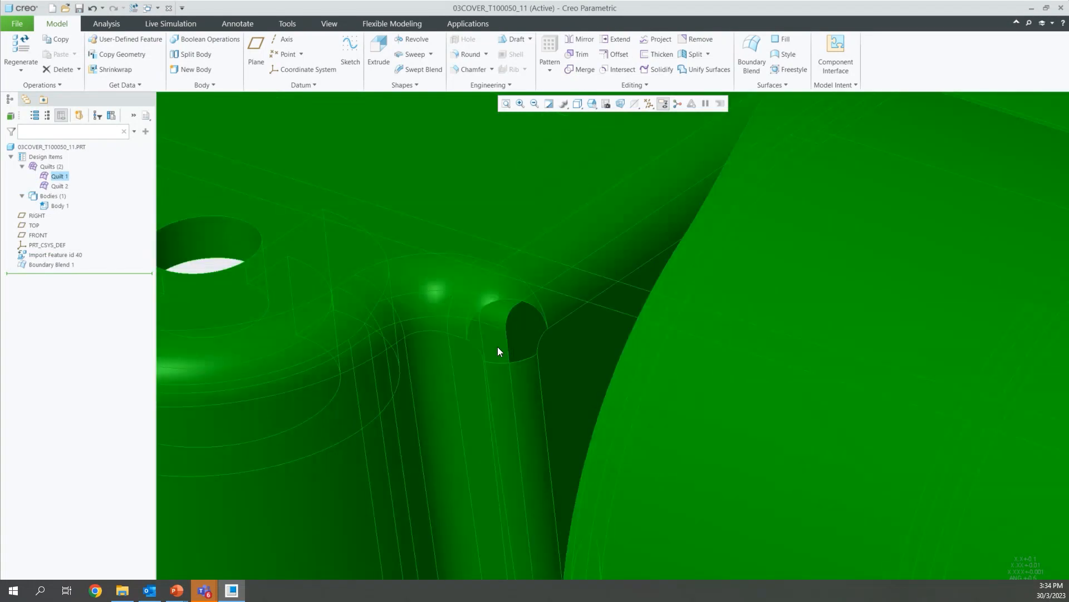
{"action": "scroll", "coordinate": [496, 348], "scroll_direction": "down", "scroll_amount": 8}
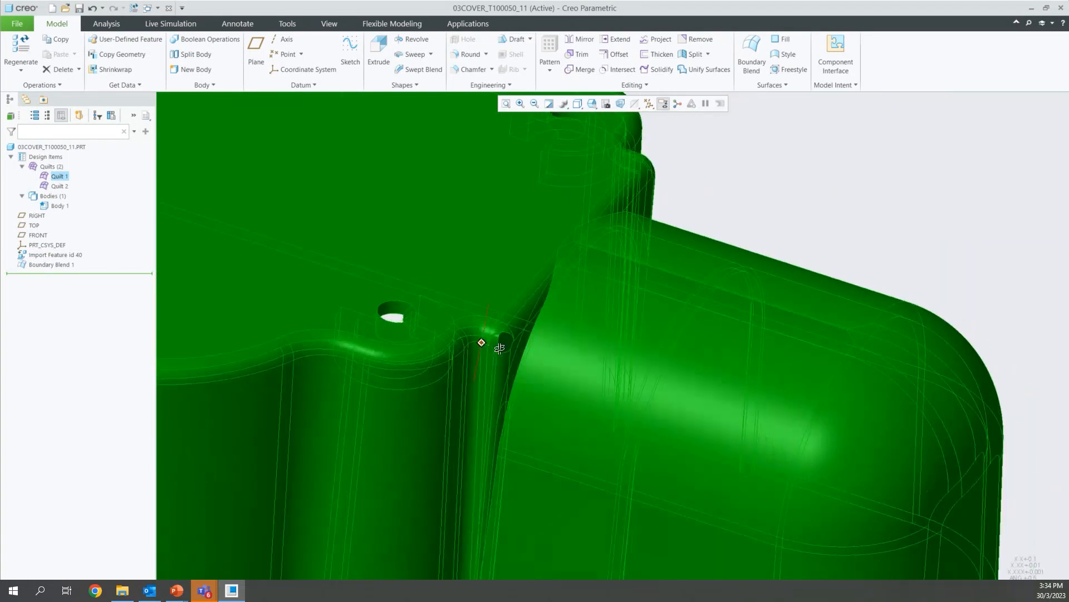
{"action": "scroll", "coordinate": [495, 347], "scroll_direction": "up", "scroll_amount": 6}
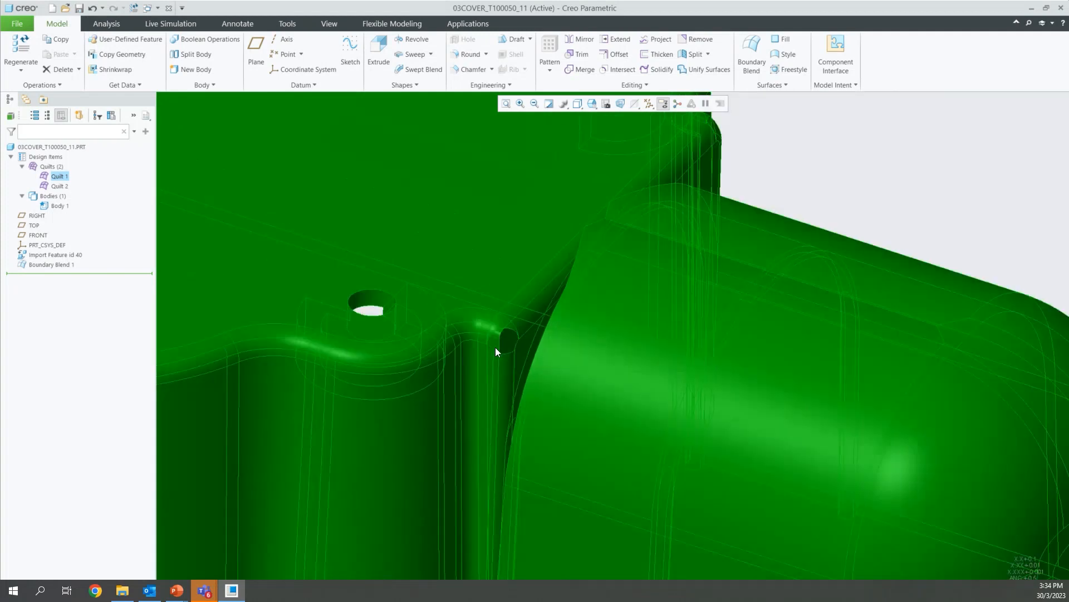
{"action": "left_click", "coordinate": [760, 99]}
- Start a Boundary Blend over the small corner opening with its upper arc and bottom edge as first-direction chains
{"action": "left_click", "coordinate": [752, 62]}
{"action": "scroll", "coordinate": [504, 343], "scroll_direction": "down", "scroll_amount": 6}
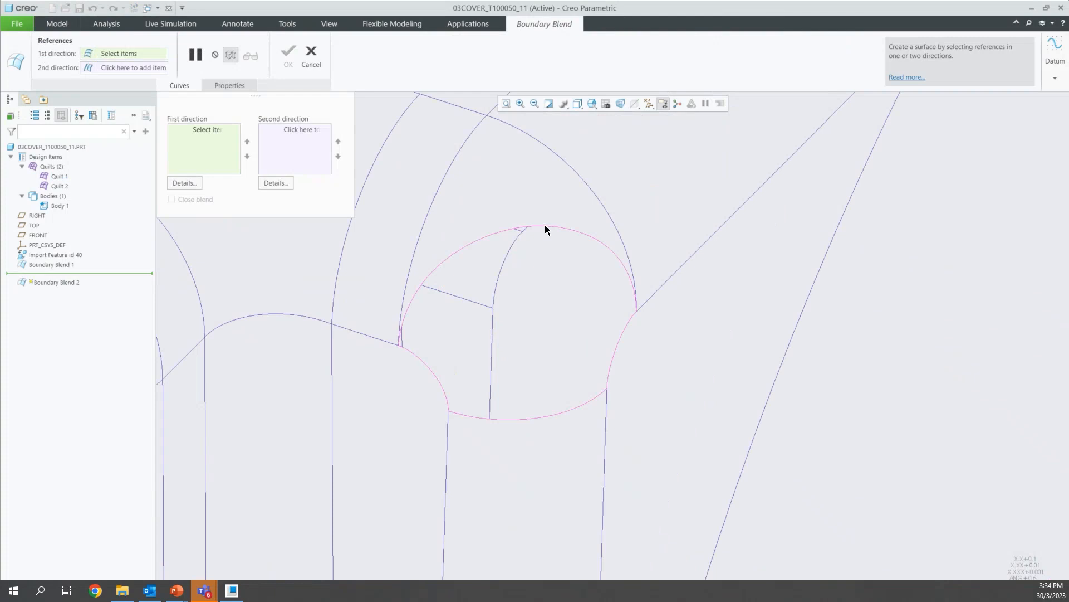
{"action": "left_click", "coordinate": [545, 226]}
{"action": "left_click", "coordinate": [544, 417], "text": "ctrl"}
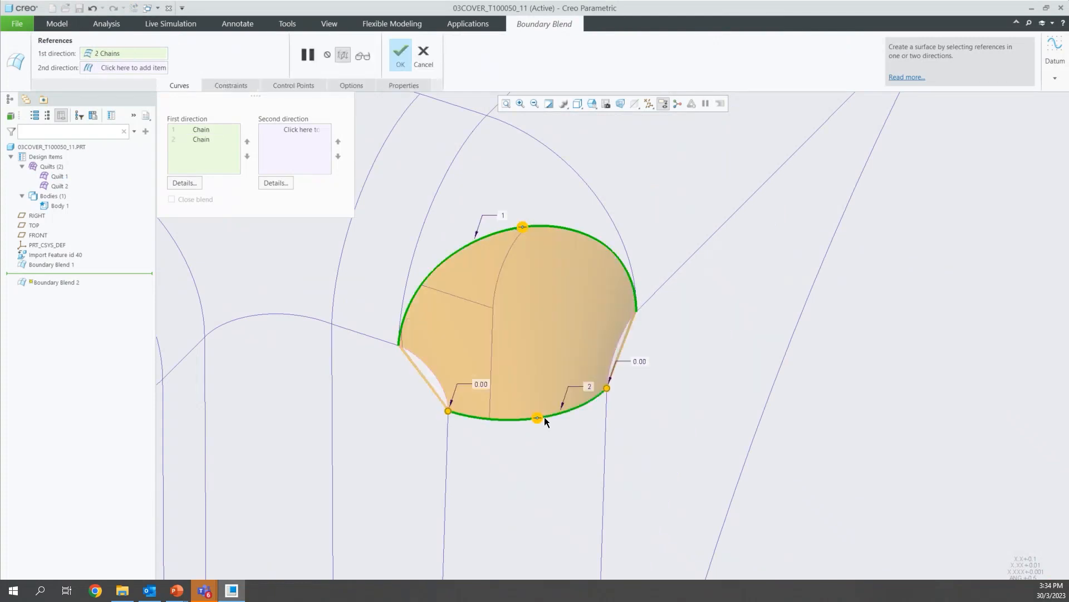
- Add the two short curved side edges of the corner opening as second-direction chains
{"action": "left_click", "coordinate": [303, 132]}
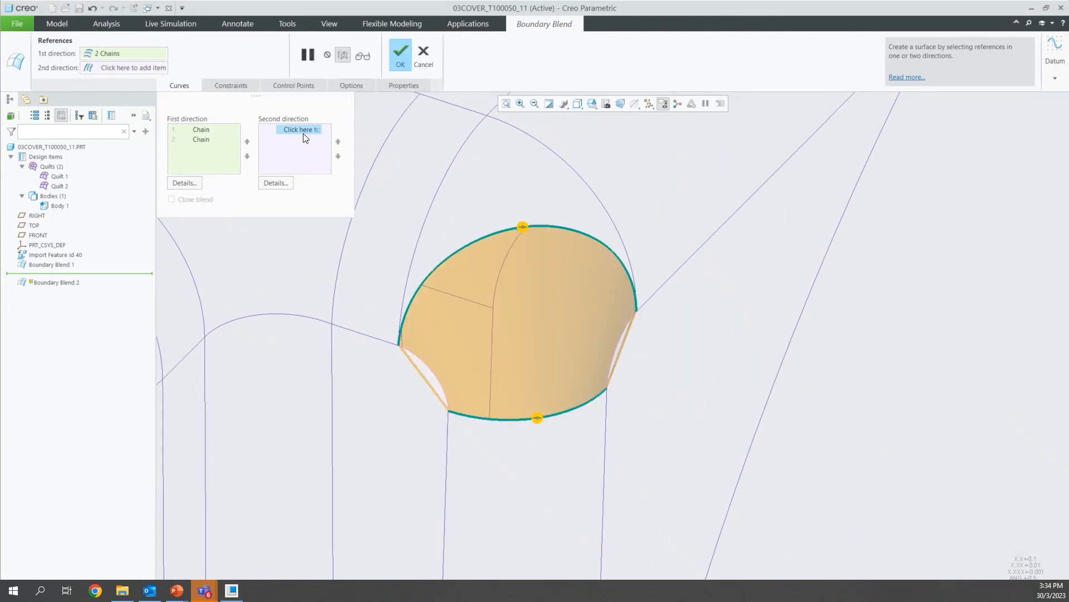
{"action": "left_click", "coordinate": [430, 370]}
{"action": "left_click", "coordinate": [621, 336], "text": "ctrl"}
{"action": "middle_click_drag", "start_coordinate": [614, 370], "coordinate": [523, 339]}
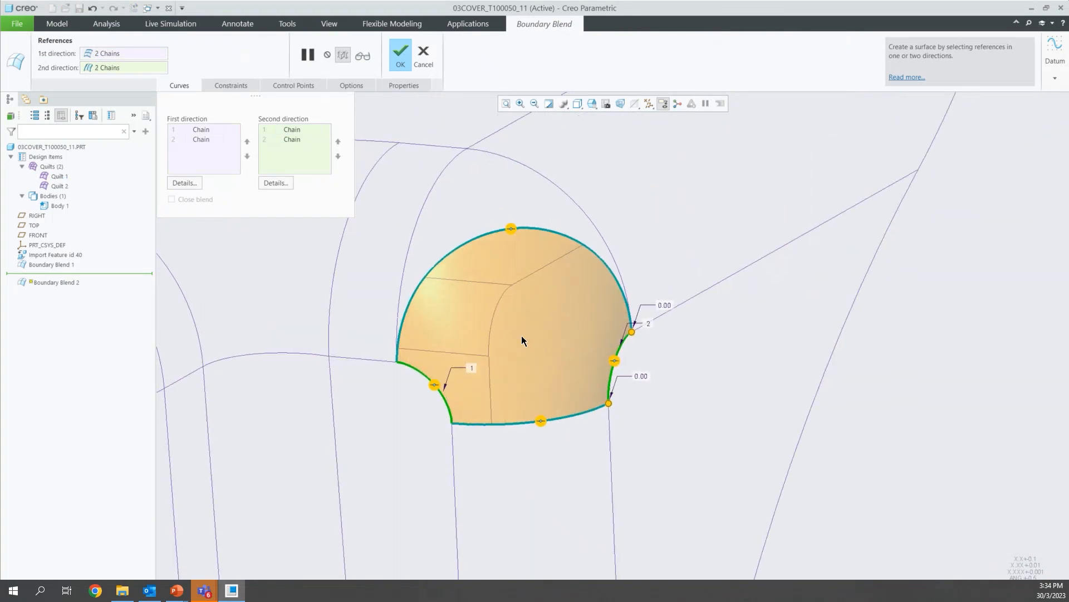
- Set the corner blend's boundary conditions to Tangent along the upper arc and the bottom edge
{"action": "right_click", "coordinate": [510, 229]}
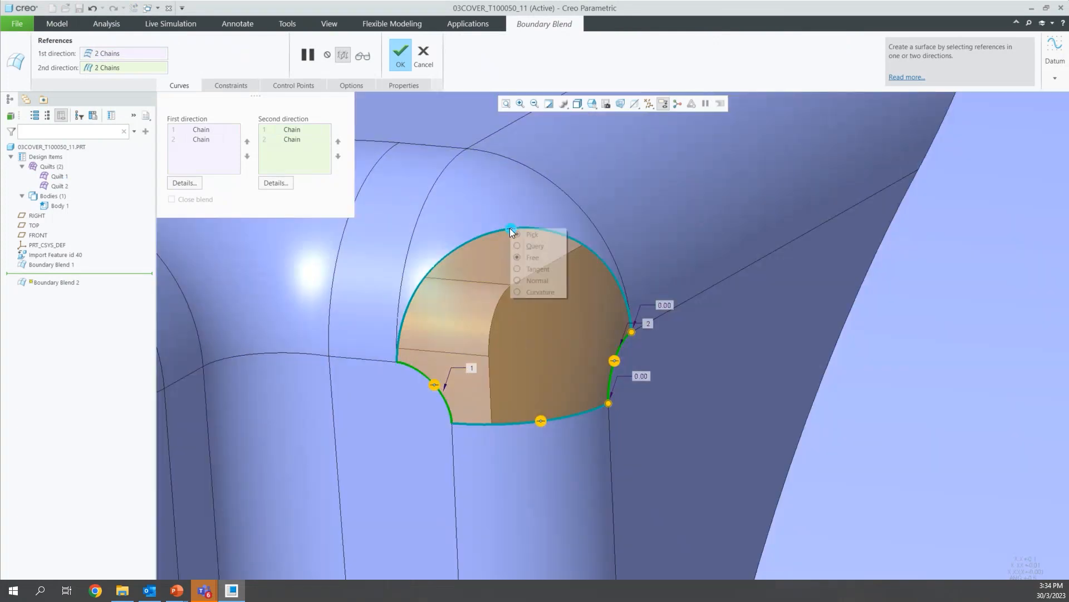
{"action": "left_click", "coordinate": [527, 266]}
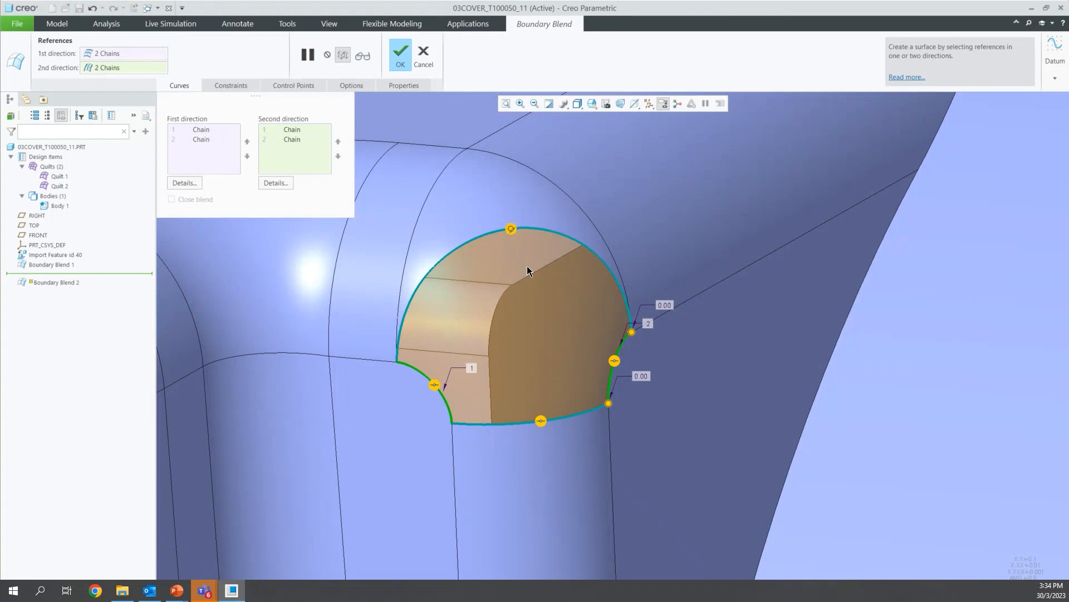
{"action": "right_click", "coordinate": [615, 362]}
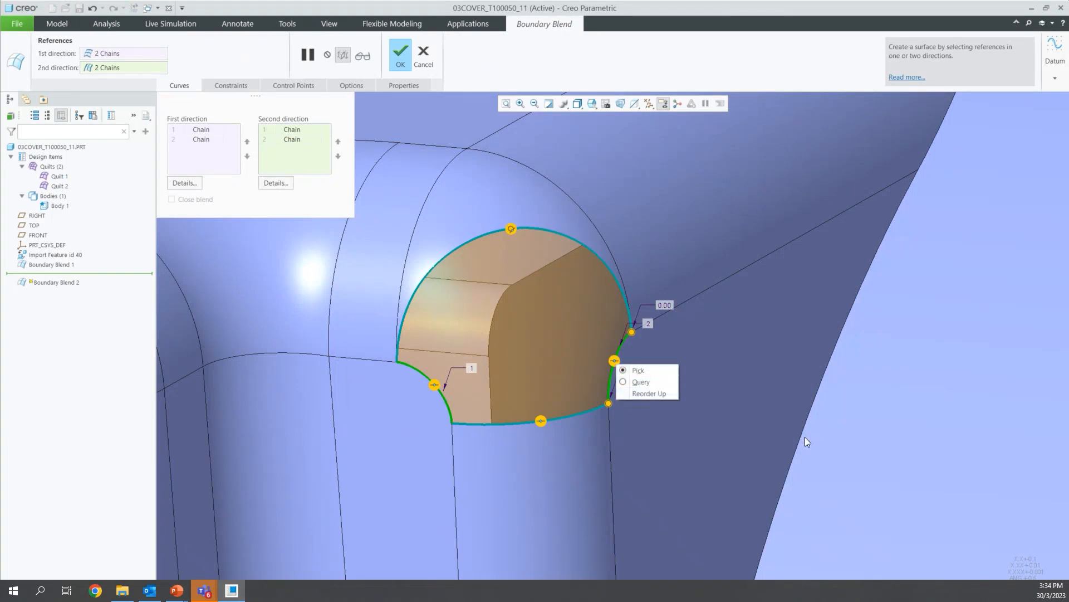
{"action": "left_click", "coordinate": [541, 423]}
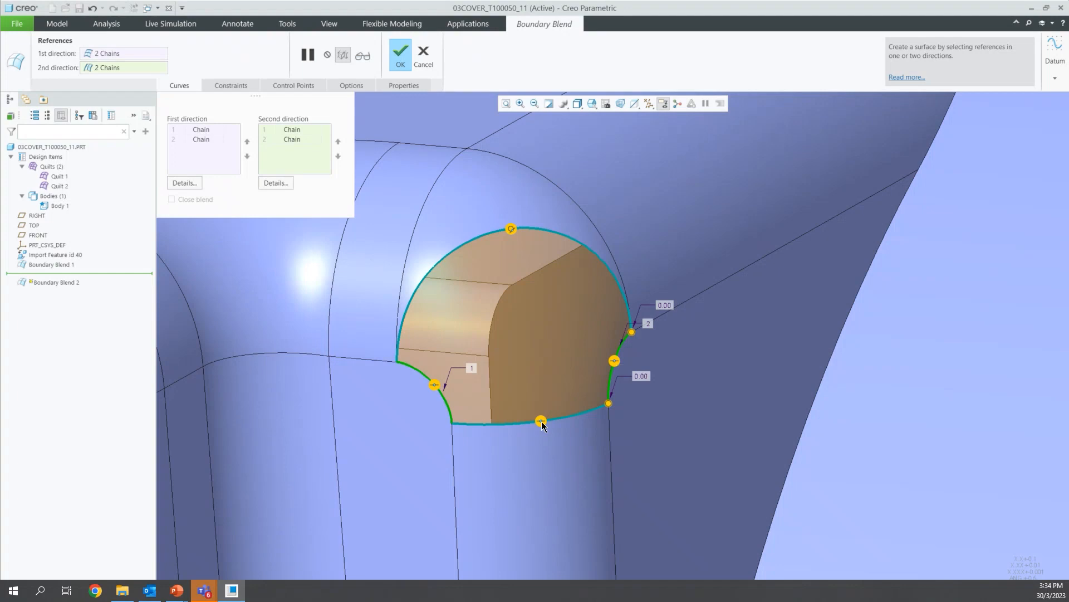
{"action": "right_click", "coordinate": [541, 422]}
{"action": "left_click", "coordinate": [577, 461]}
- Set both short side edges of the corner blend to Tangent, complete the Boundary Blend and clear its selection
{"action": "right_click", "coordinate": [615, 362]}
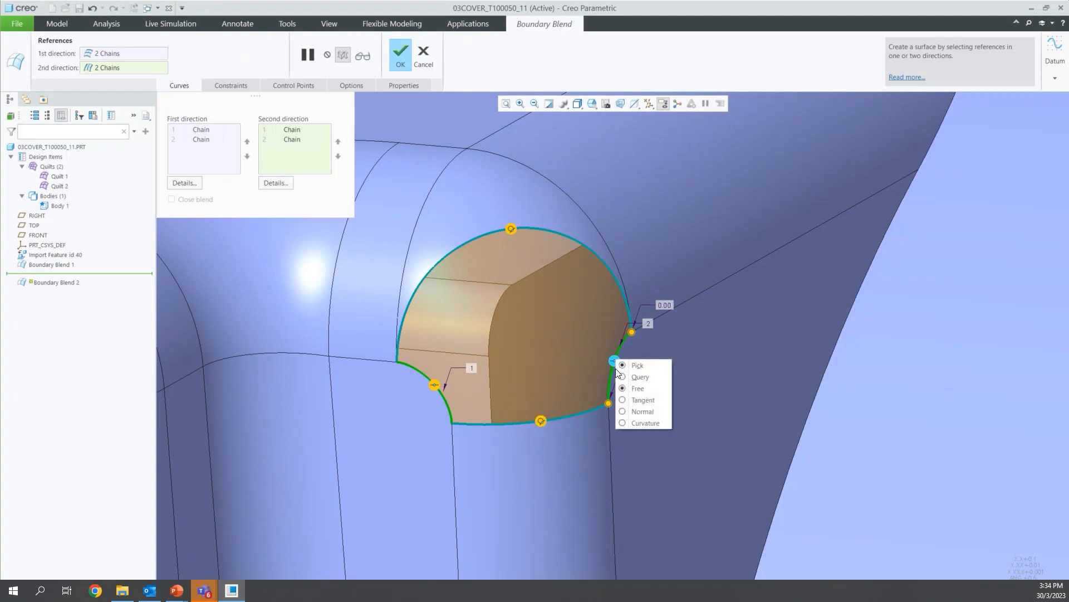
{"action": "left_click", "coordinate": [630, 397]}
{"action": "right_click", "coordinate": [434, 385]}
{"action": "left_click", "coordinate": [457, 427]}
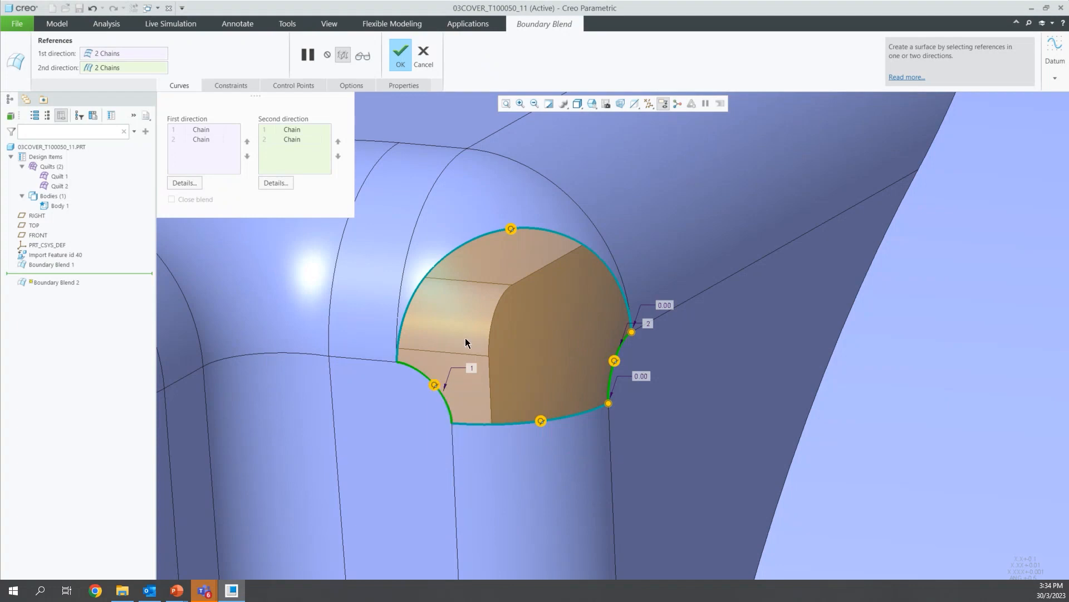
{"action": "scroll", "coordinate": [466, 416], "scroll_direction": "down", "scroll_amount": 3}
{"action": "middle_click_drag", "start_coordinate": [454, 322], "coordinate": [479, 334]}
{"action": "left_click", "coordinate": [395, 58]}
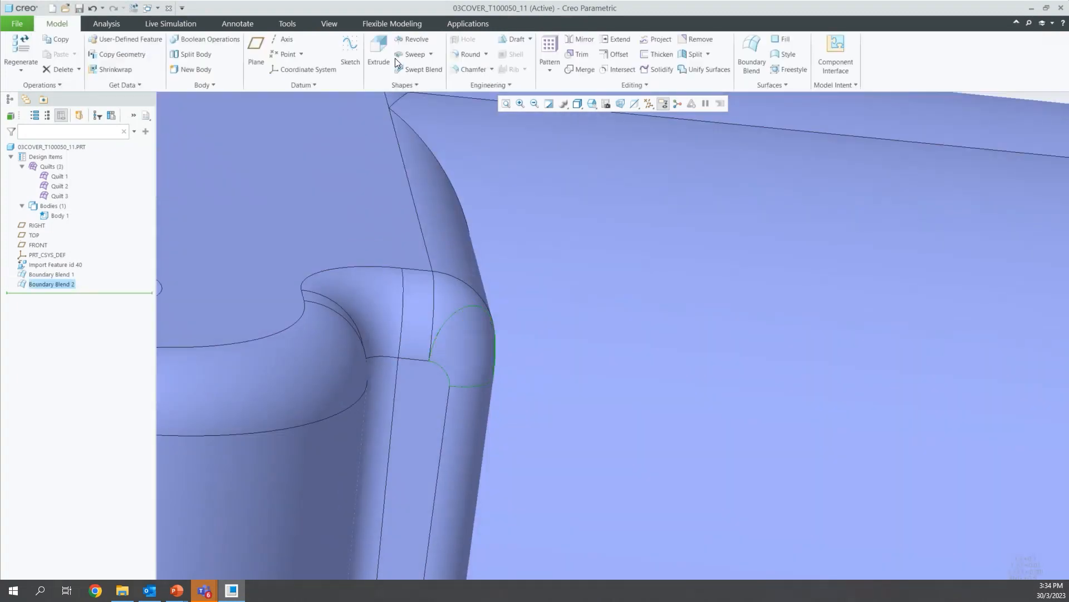
{"action": "scroll", "coordinate": [490, 390], "scroll_direction": "down", "scroll_amount": 5}
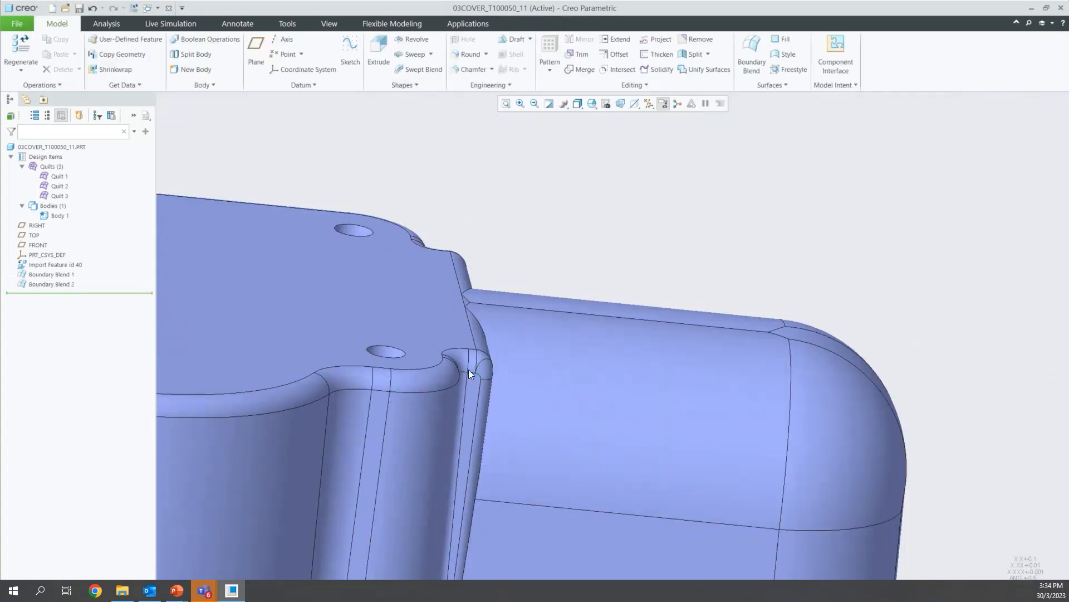
- Display the cover in wireframe to examine the edges around the domed and corner blends
{"action": "middle_click_drag", "start_coordinate": [442, 370], "coordinate": [389, 375]}
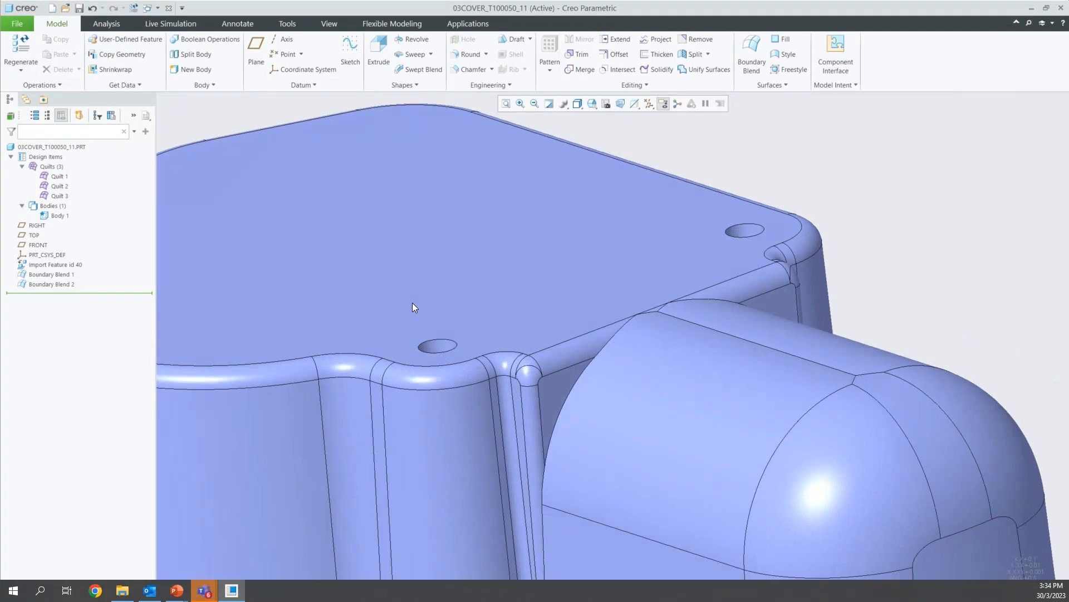
{"action": "scroll", "coordinate": [412, 303], "scroll_direction": "down", "scroll_amount": 3}
{"action": "key", "text": "ctrl+4"}
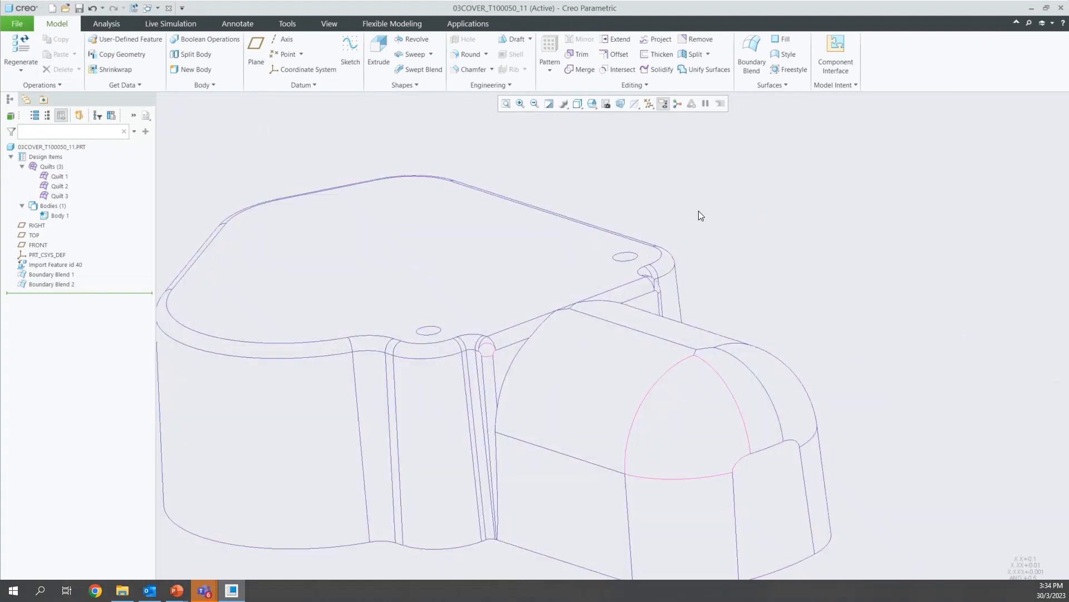
{"action": "scroll", "coordinate": [701, 222], "scroll_direction": "down", "scroll_amount": 3}
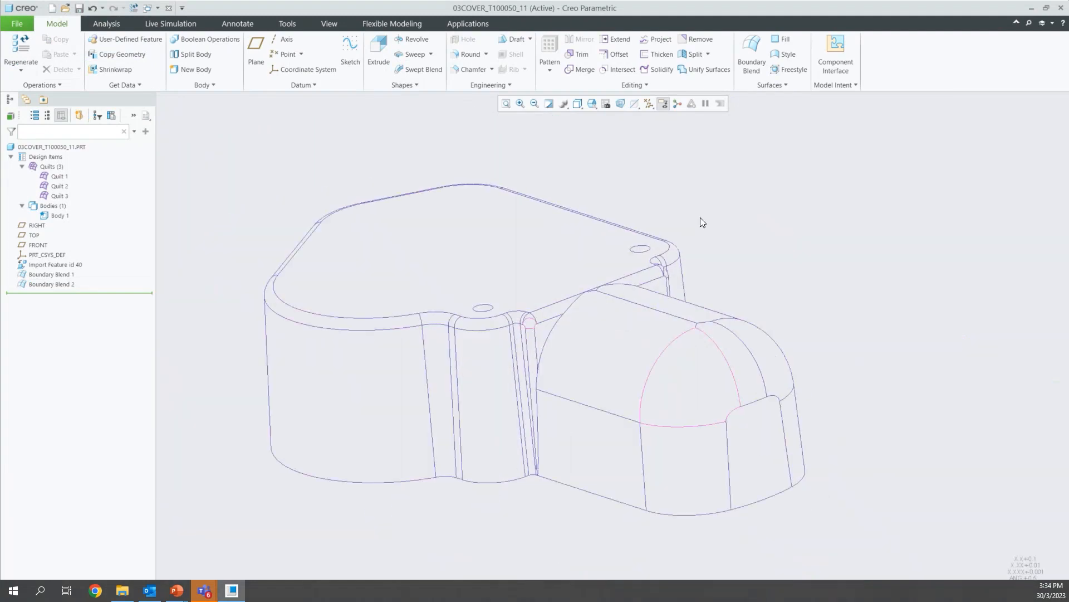
- Search the part for one-sided edges, highlight all of them on the shaded model and clear the selection
{"action": "key", "text": "ctrl+f"}
{"action": "left_click", "coordinate": [823, 287]}
{"action": "left_click", "coordinate": [821, 243]}
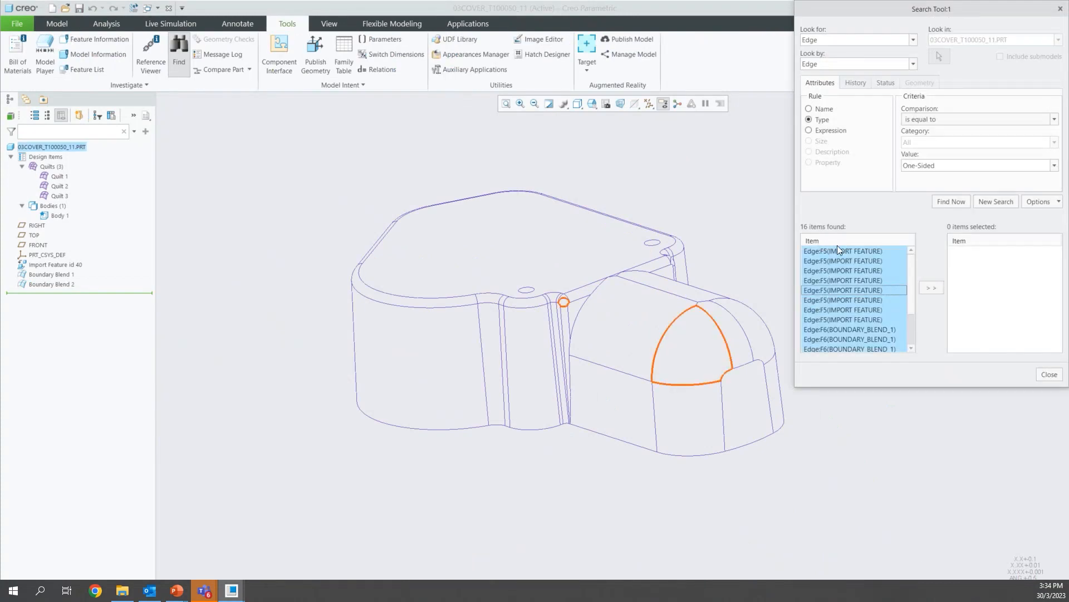
{"action": "left_click", "coordinate": [929, 285]}
{"action": "left_click", "coordinate": [1049, 374]}
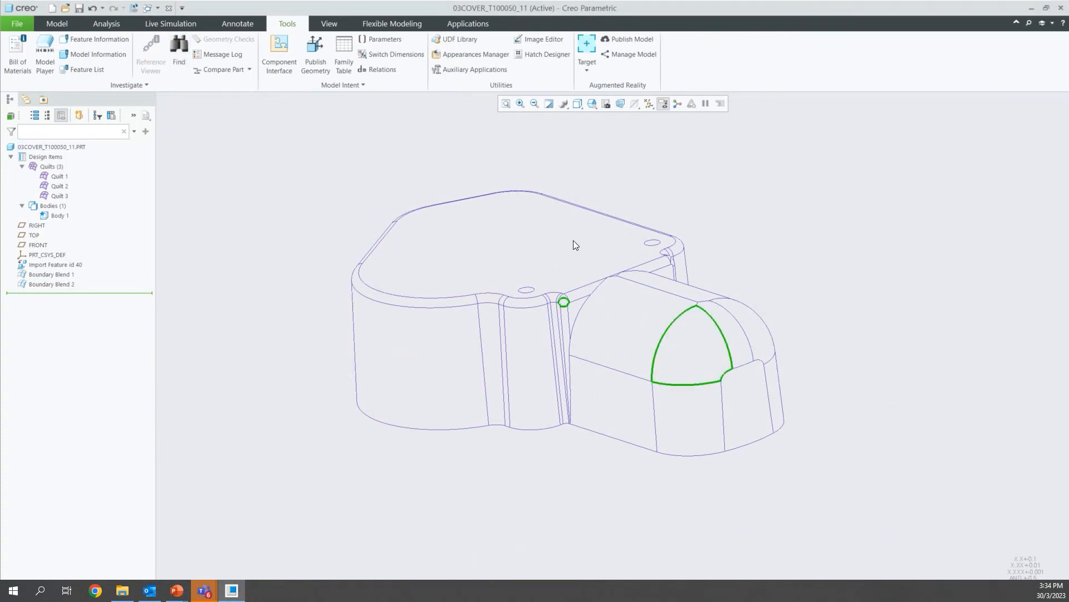
{"action": "mouse_move", "coordinate": [622, 327]}
{"action": "middle_mouse_down"}
{"action": "mouse_move", "coordinate": [635, 340]}
{"action": "mouse_move", "coordinate": [733, 276]}
{"action": "middle_mouse_up"}
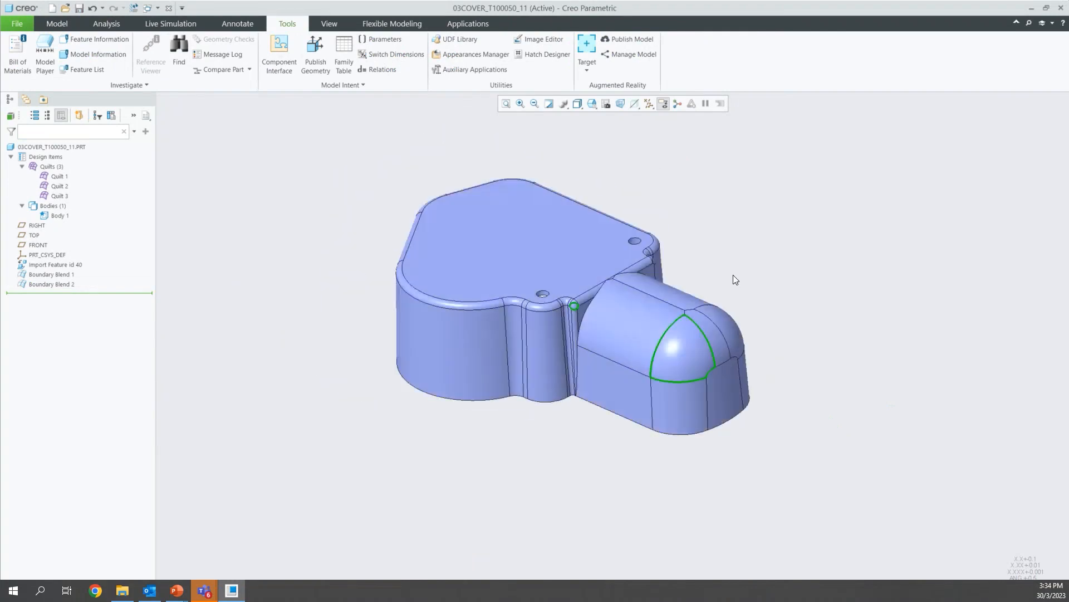
{"action": "left_click", "coordinate": [733, 275]}
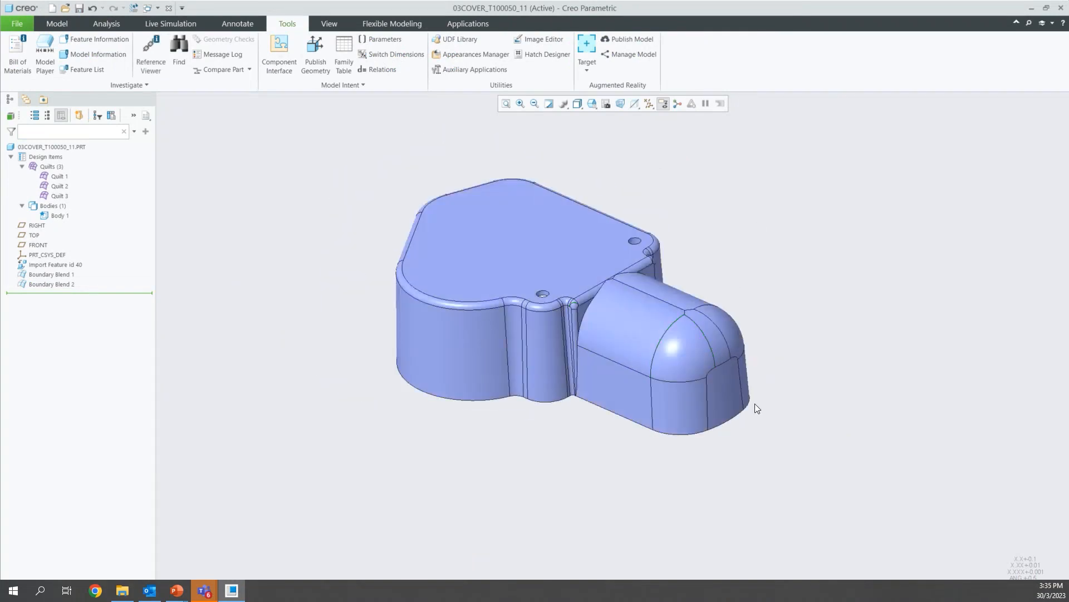
- Highlight the import feature and the two Boundary Blend features one by one to examine which surfaces each holds
{"action": "scroll", "coordinate": [613, 511], "scroll_direction": "down", "scroll_amount": 3}
{"action": "left_click", "coordinate": [45, 23]}
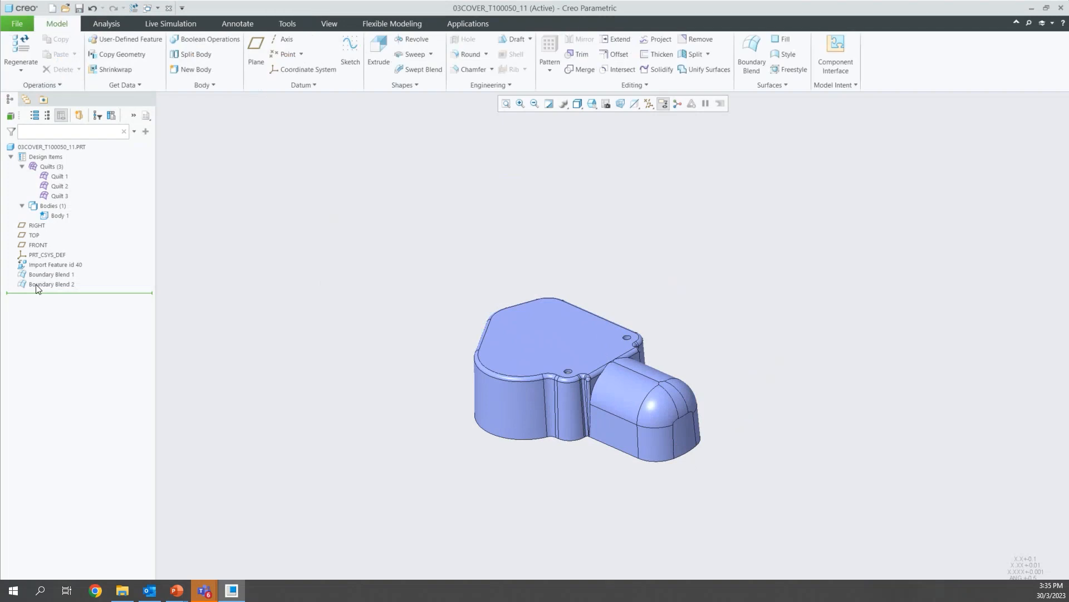
{"action": "left_click", "coordinate": [11, 157]}
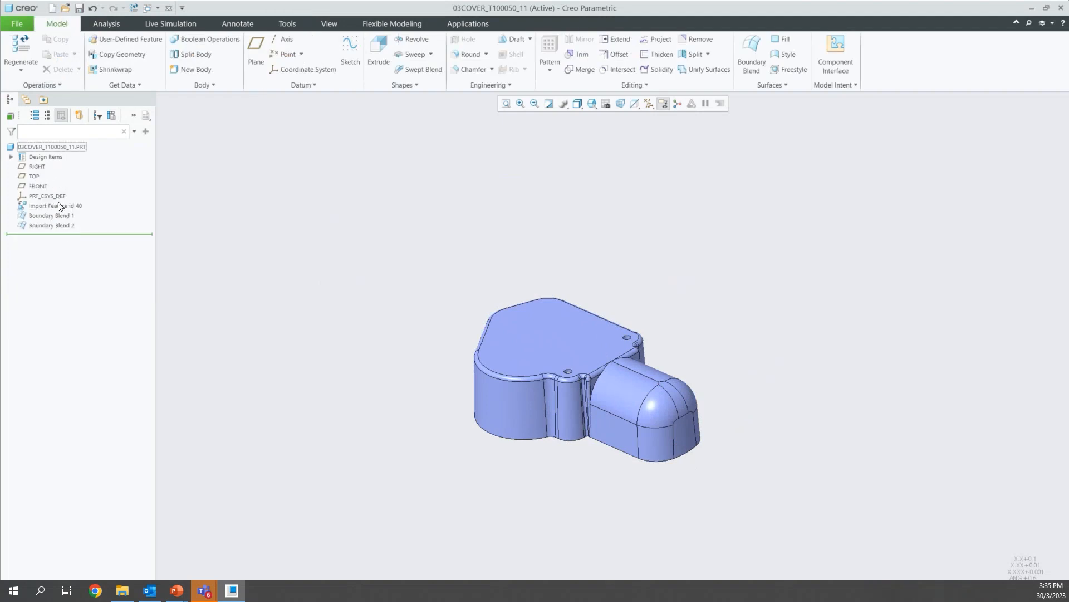
{"action": "left_click", "coordinate": [54, 205]}
{"action": "scroll", "coordinate": [268, 259], "scroll_direction": "down", "scroll_amount": 3}
{"action": "scroll", "coordinate": [517, 356], "scroll_direction": "up", "scroll_amount": 3}
{"action": "left_click", "coordinate": [290, 442]}
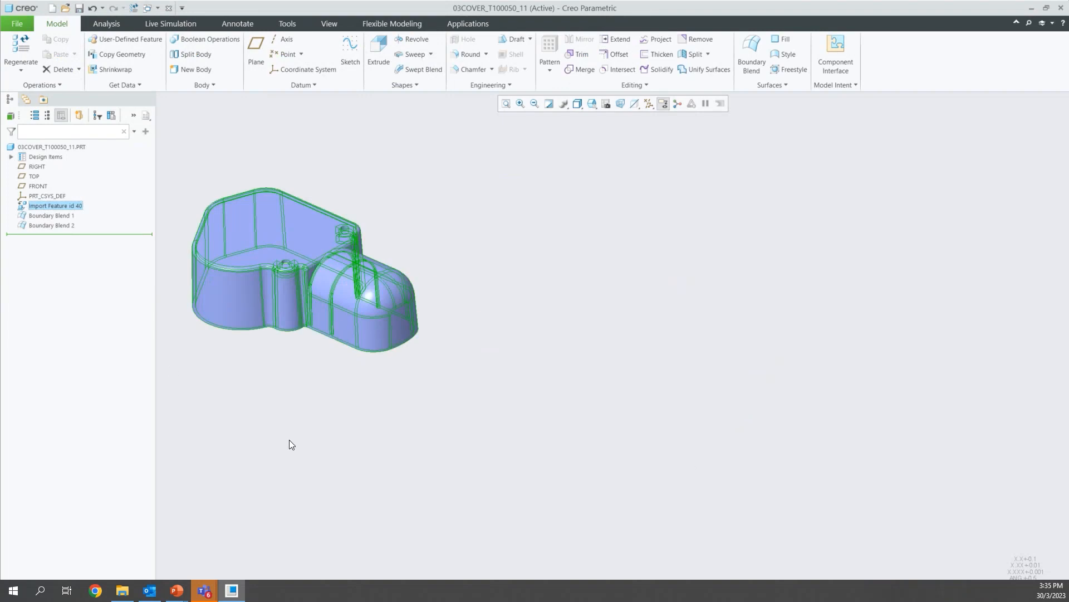
{"action": "left_click", "coordinate": [56, 215]}
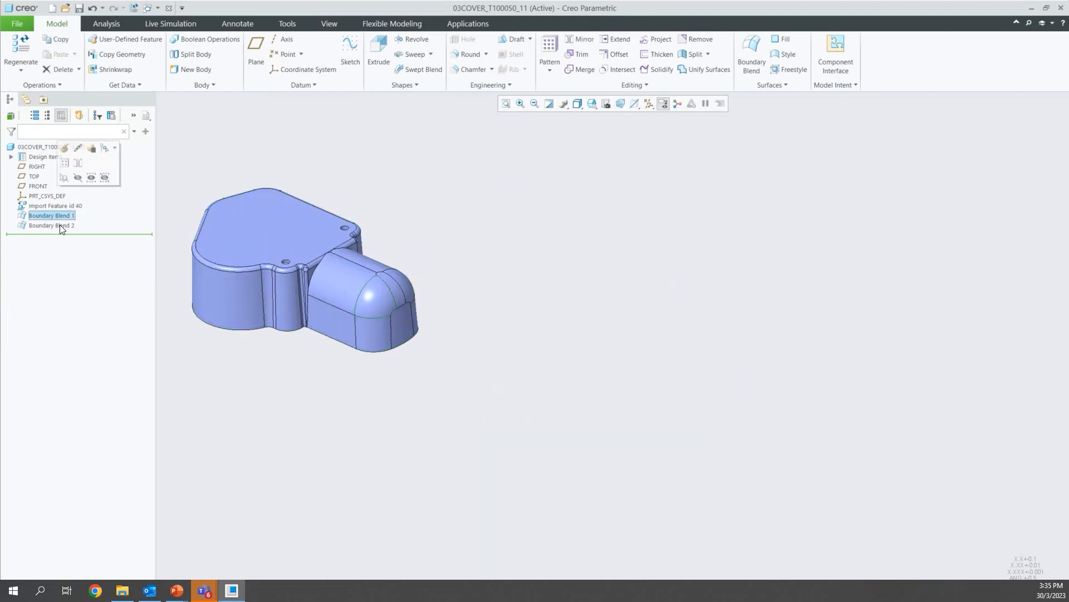
{"action": "left_click", "coordinate": [59, 225]}
{"action": "left_click", "coordinate": [63, 216]}
{"action": "left_click", "coordinate": [70, 225]}
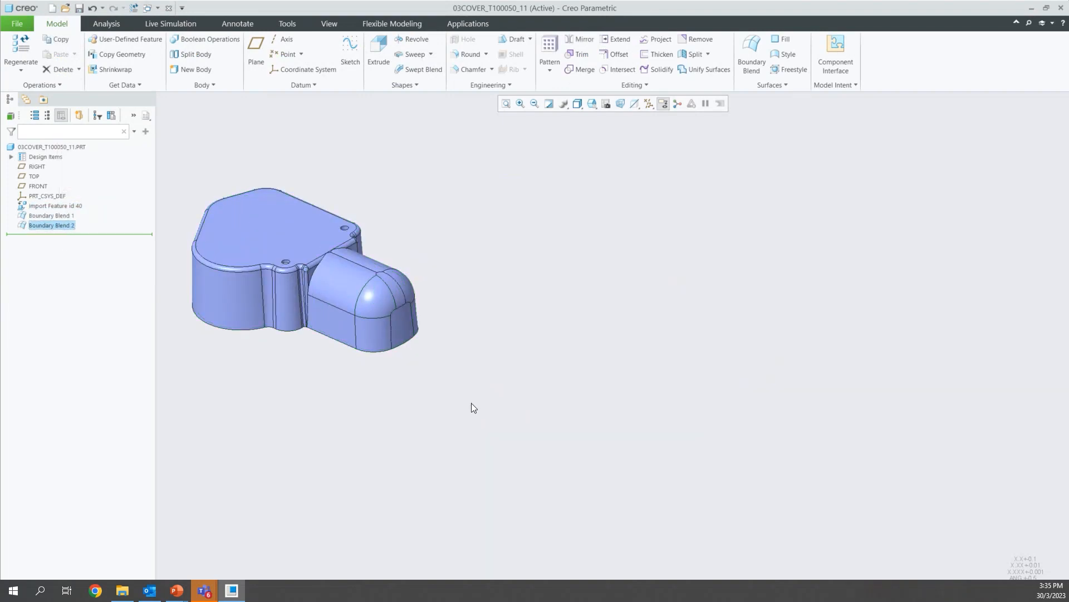
{"action": "left_click", "coordinate": [590, 405]}
- Try to merge the imported quilt and both Boundary Blend quilts together in a single Merge feature
{"action": "scroll", "coordinate": [592, 405], "scroll_direction": "up", "scroll_amount": 2}
{"action": "scroll", "coordinate": [323, 300], "scroll_direction": "down", "scroll_amount": 4}
{"action": "key", "text": "ctrl+4"}
{"action": "mouse_move", "coordinate": [273, 174]}
{"action": "left_mouse_down"}
{"action": "mouse_move", "coordinate": [449, 316]}
{"action": "mouse_move", "coordinate": [781, 520]}
{"action": "left_mouse_up"}
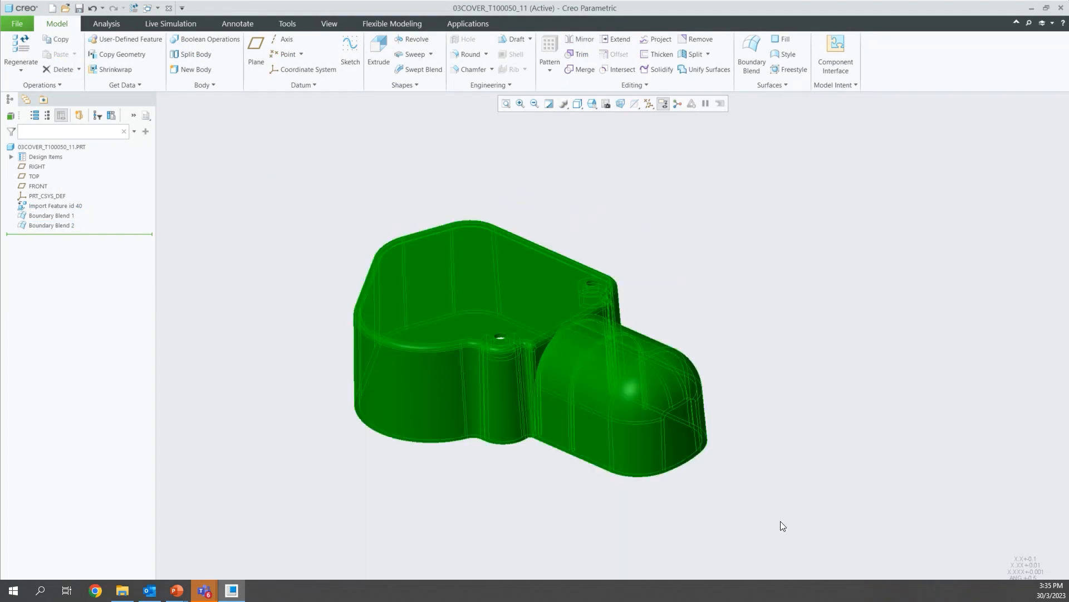
{"action": "left_click", "coordinate": [582, 70]}
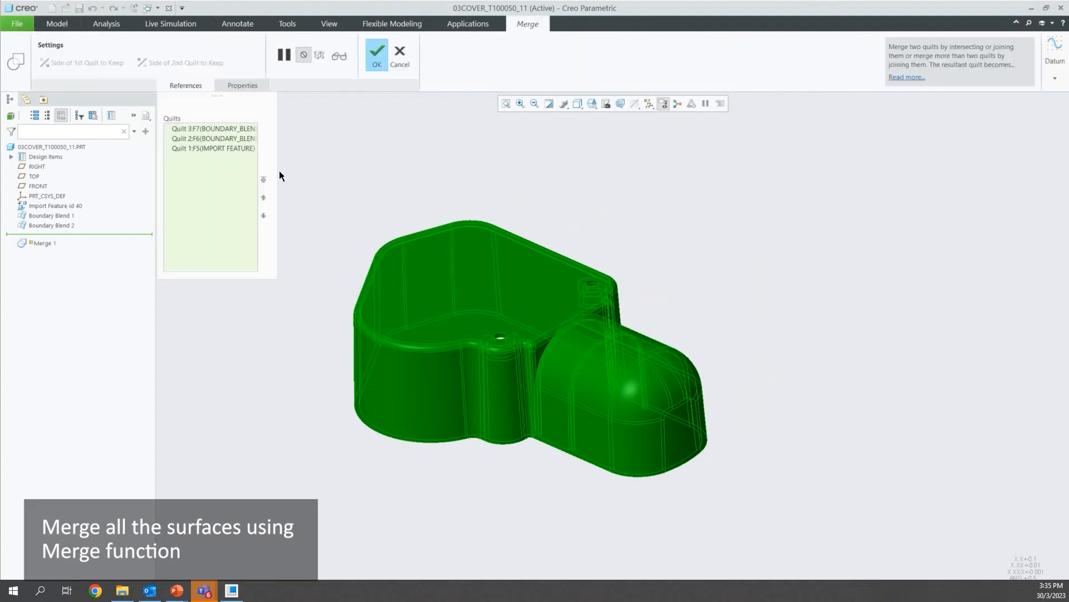
{"action": "left_click", "coordinate": [372, 58]}
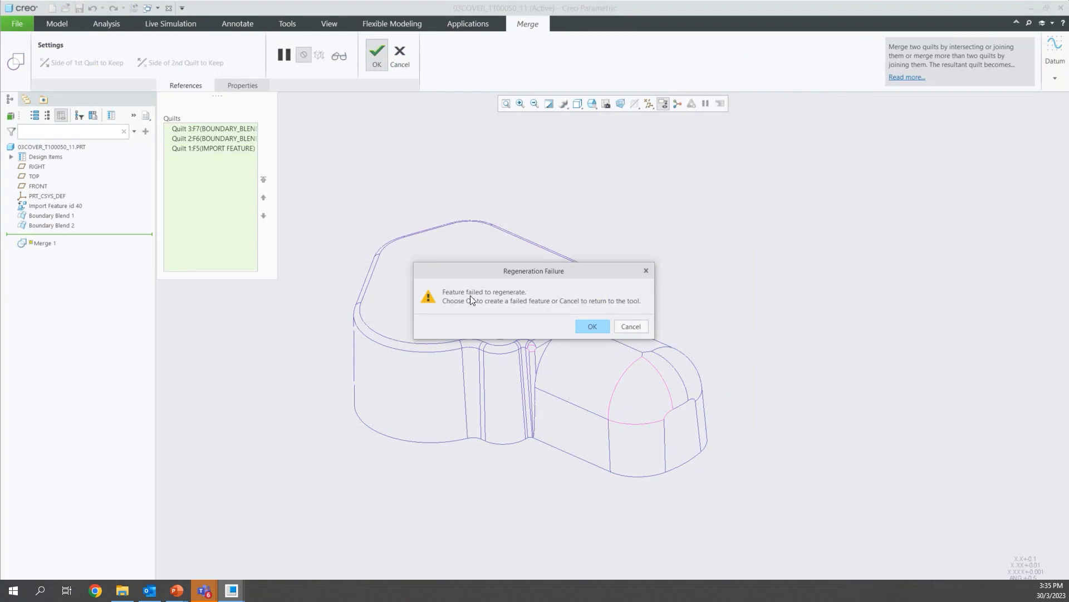
{"action": "left_click", "coordinate": [635, 326]}
{"action": "left_click", "coordinate": [401, 54]}
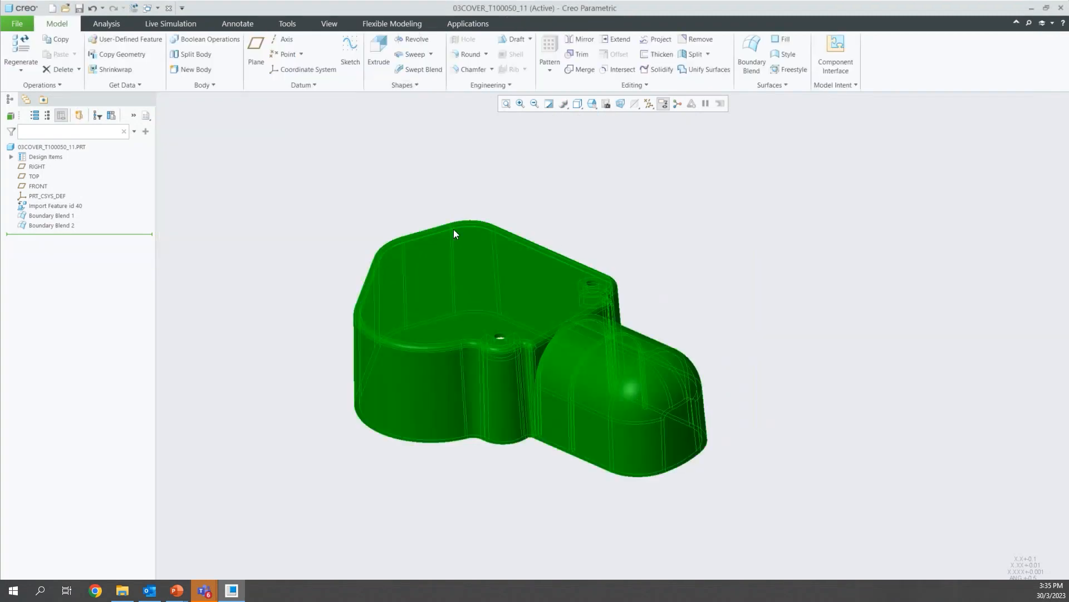
{"action": "left_click", "coordinate": [660, 250]}
- Merge the domed Boundary Blend quilt with the imported cover quilt and clear the selection
{"action": "scroll", "coordinate": [635, 446], "scroll_direction": "down", "scroll_amount": 5}
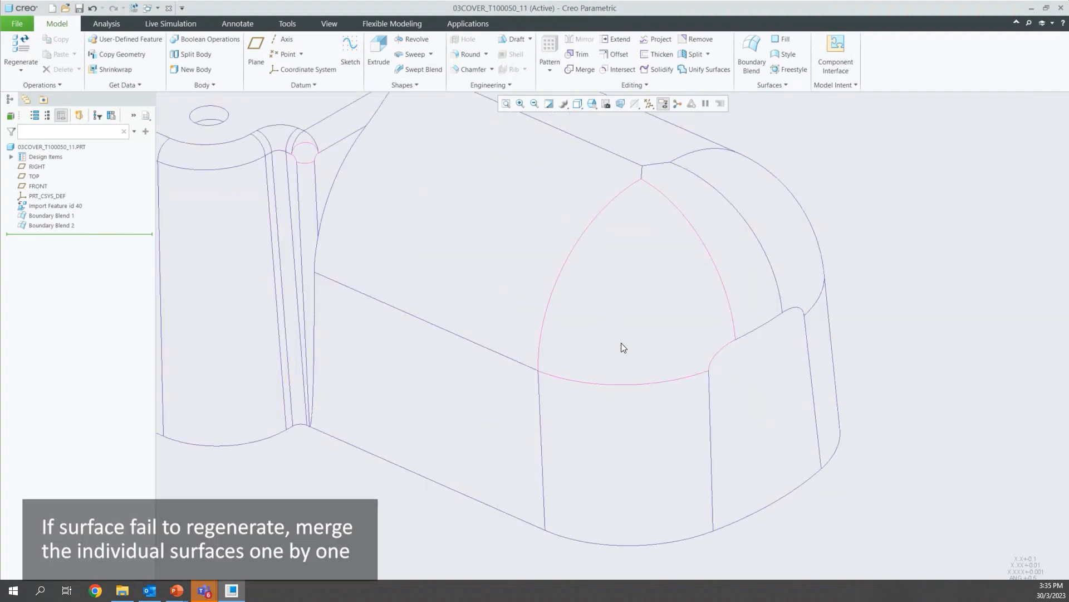
{"action": "left_click", "coordinate": [619, 329]}
{"action": "left_click", "coordinate": [619, 452], "text": "ctrl"}
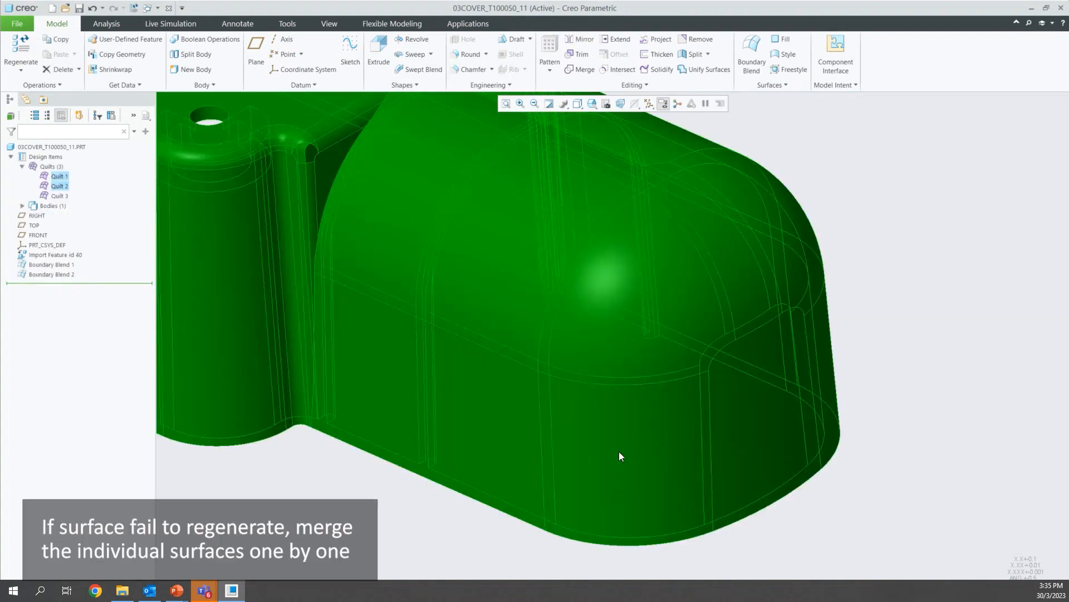
{"action": "scroll", "coordinate": [620, 451], "scroll_direction": "up", "scroll_amount": 5}
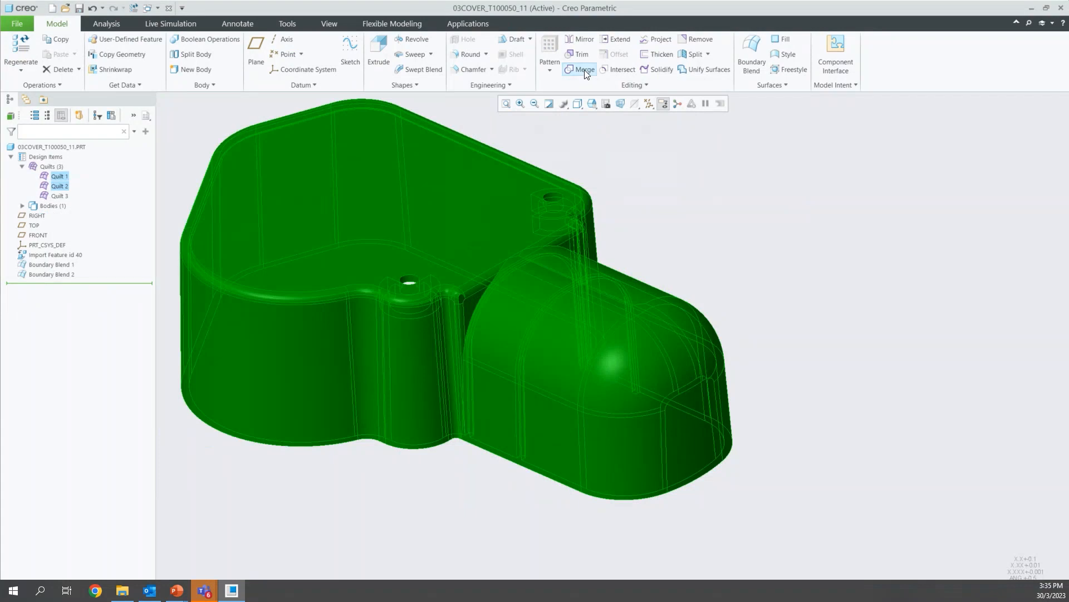
{"action": "left_click", "coordinate": [583, 69]}
{"action": "left_click", "coordinate": [375, 67]}
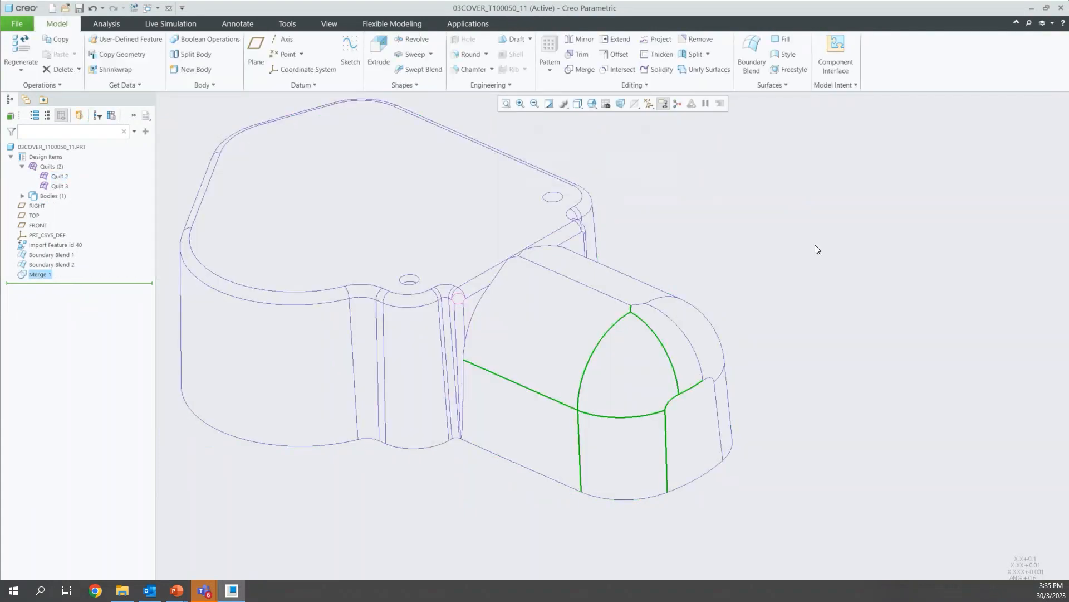
{"action": "left_click", "coordinate": [816, 248]}
- Merge the cover quilt with the small rounded corner's Boundary Blend quilt
{"action": "scroll", "coordinate": [585, 350], "scroll_direction": "down", "scroll_amount": 3}
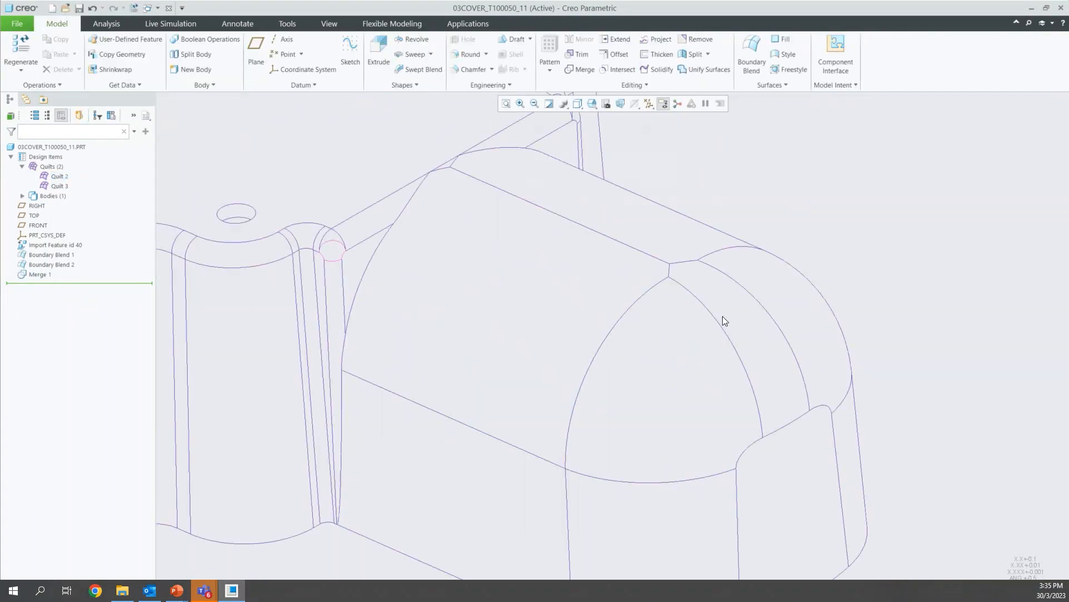
{"action": "scroll", "coordinate": [657, 426], "scroll_direction": "up", "scroll_amount": 5}
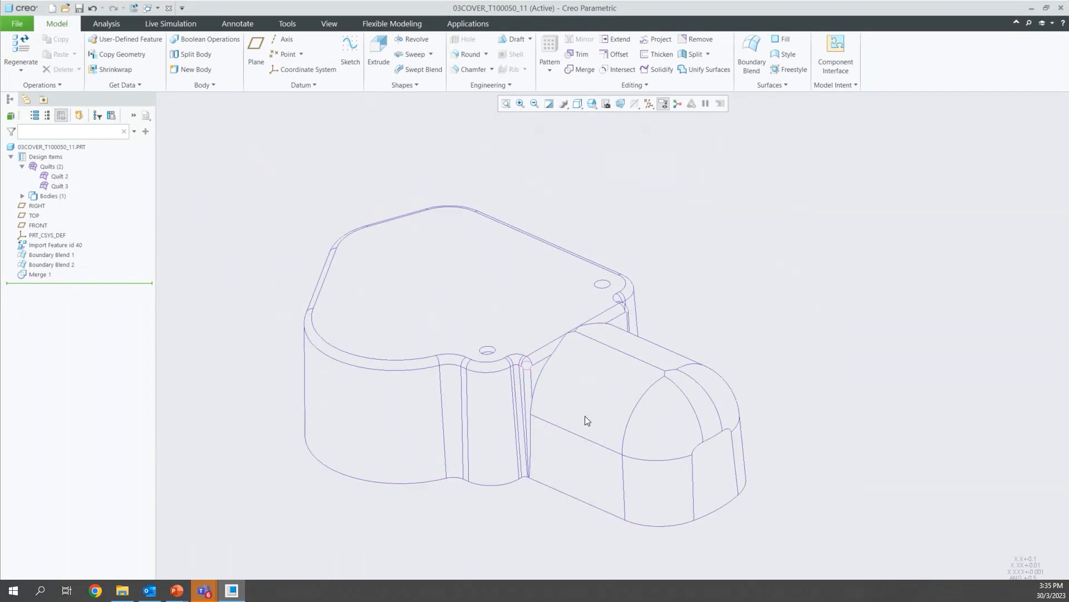
{"action": "left_click", "coordinate": [585, 415]}
{"action": "scroll", "coordinate": [485, 412], "scroll_direction": "down", "scroll_amount": 6}
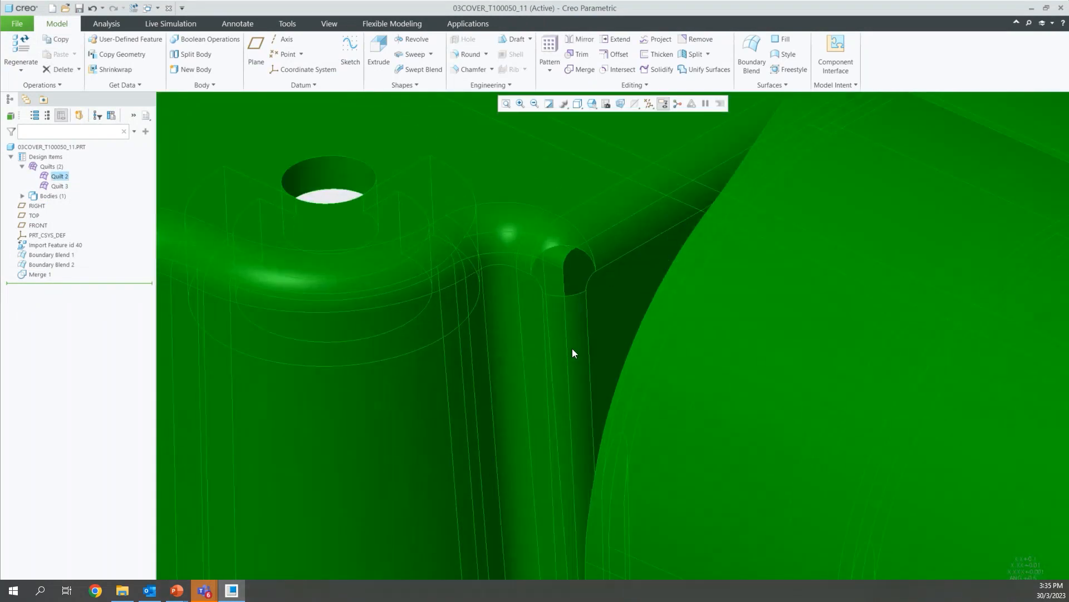
{"action": "left_click", "coordinate": [577, 277], "text": "ctrl"}
{"action": "scroll", "coordinate": [562, 303], "scroll_direction": "up", "scroll_amount": 2}
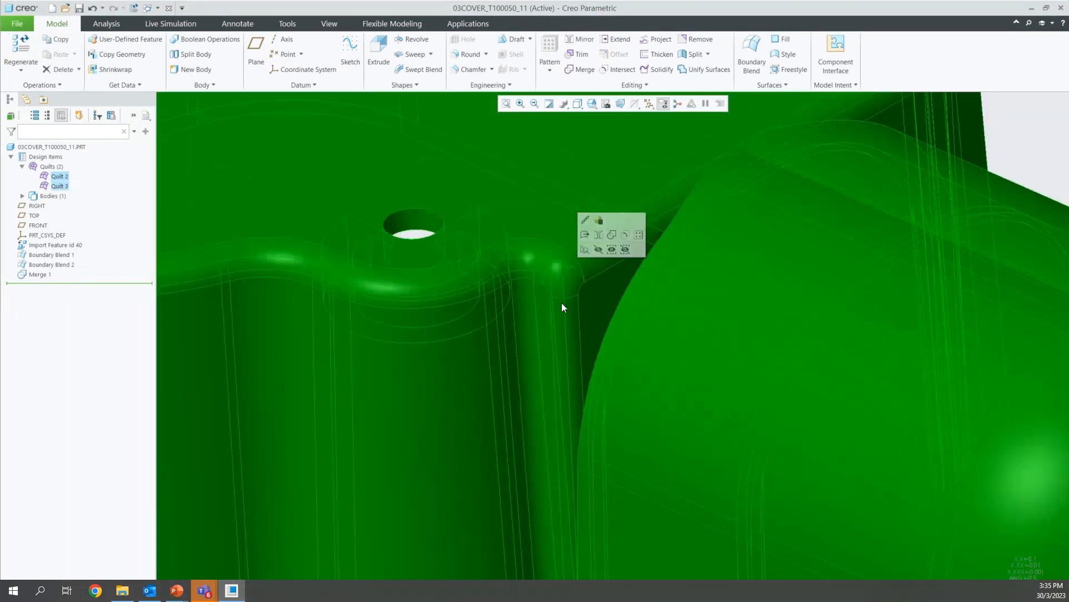
{"action": "scroll", "coordinate": [561, 303], "scroll_direction": "up", "scroll_amount": 2}
{"action": "scroll", "coordinate": [486, 332], "scroll_direction": "up", "scroll_amount": 2}
{"action": "left_click", "coordinate": [580, 67]}
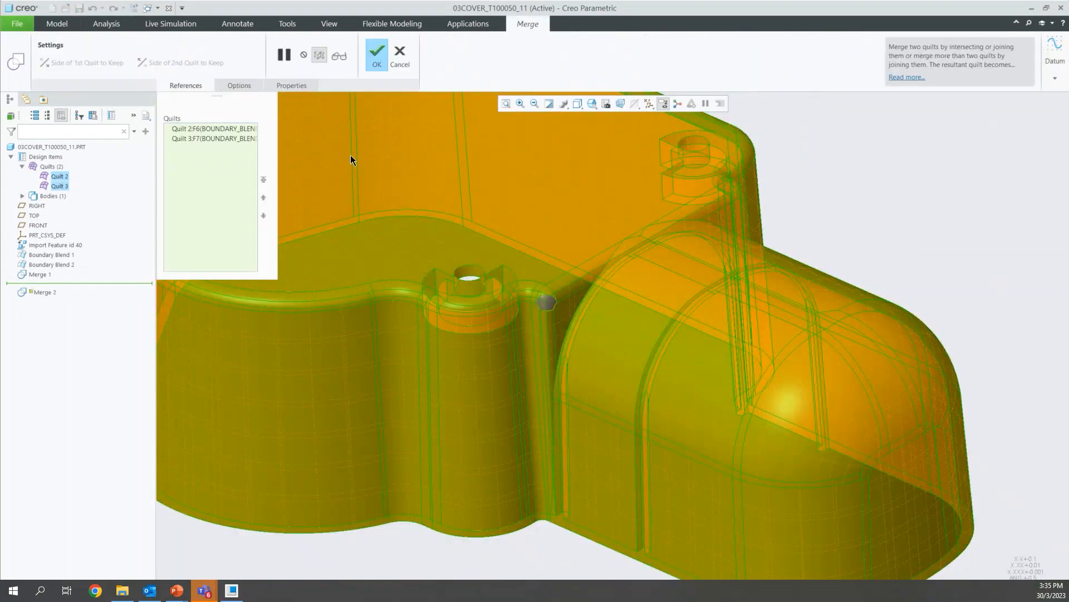
{"action": "left_click", "coordinate": [378, 60]}
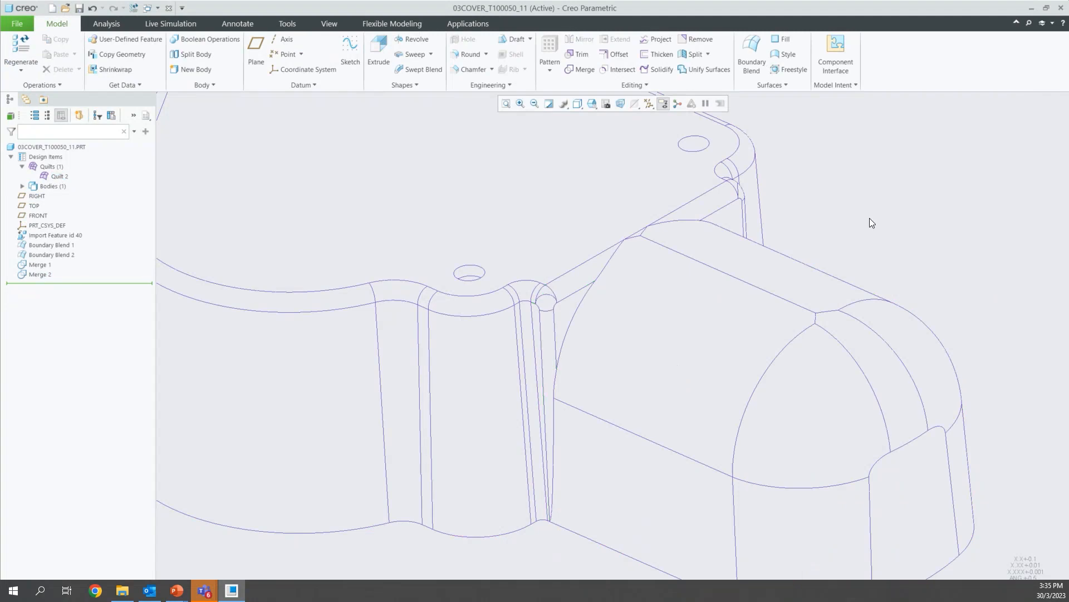
- Inspect the merged corner, return the model to shaded display and search again for one-sided edges
{"action": "scroll", "coordinate": [551, 314], "scroll_direction": "down", "scroll_amount": 5}
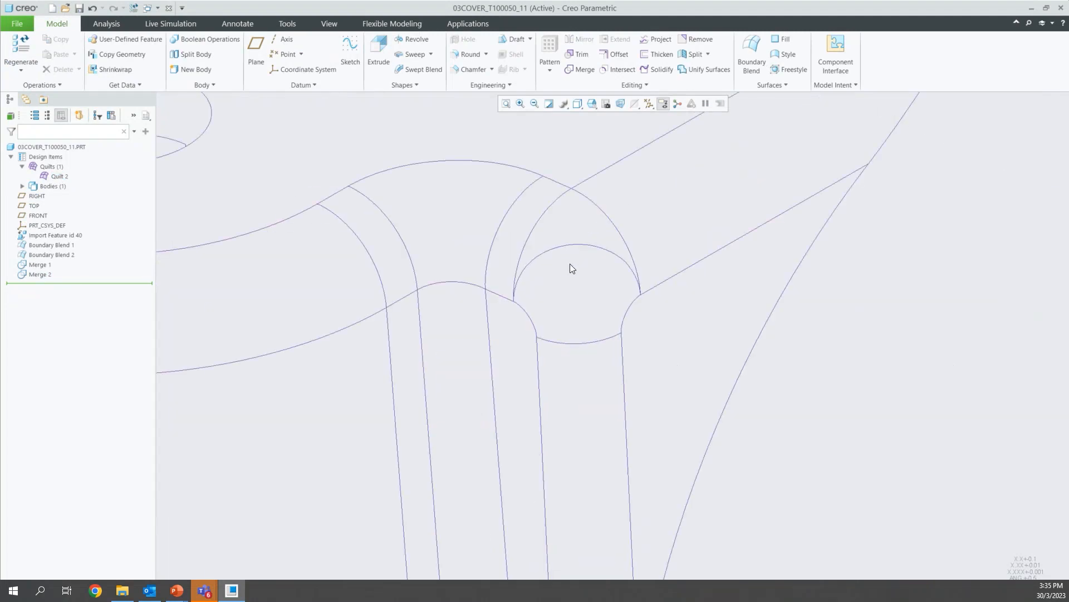
{"action": "scroll", "coordinate": [434, 364], "scroll_direction": "up", "scroll_amount": 4}
{"action": "key", "text": "ctrl+2"}
{"action": "scroll", "coordinate": [435, 365], "scroll_direction": "up", "scroll_amount": 1}
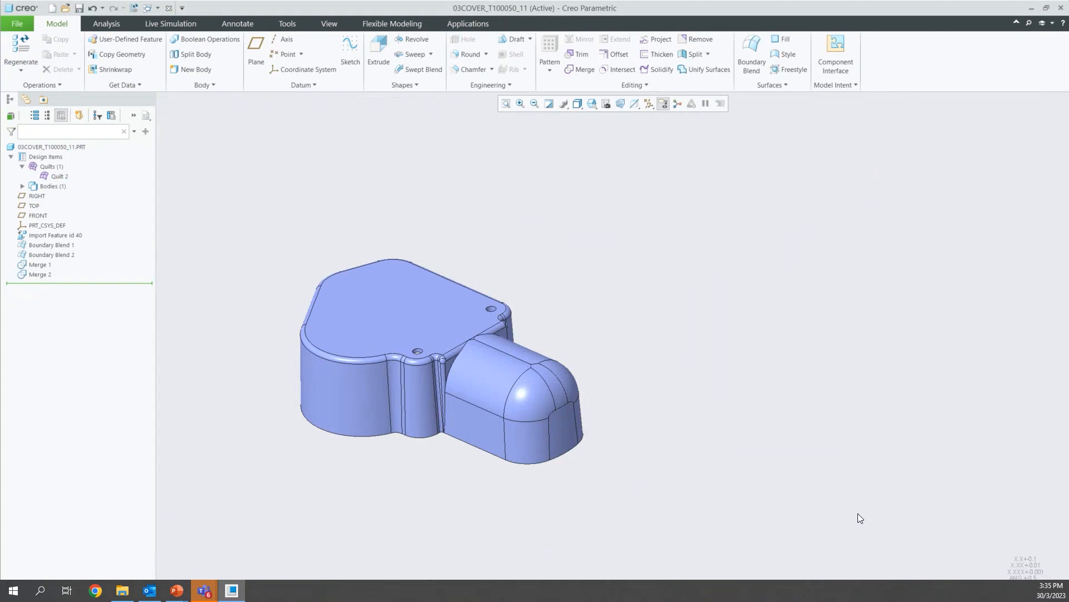
{"action": "key", "text": "ctrl+f"}
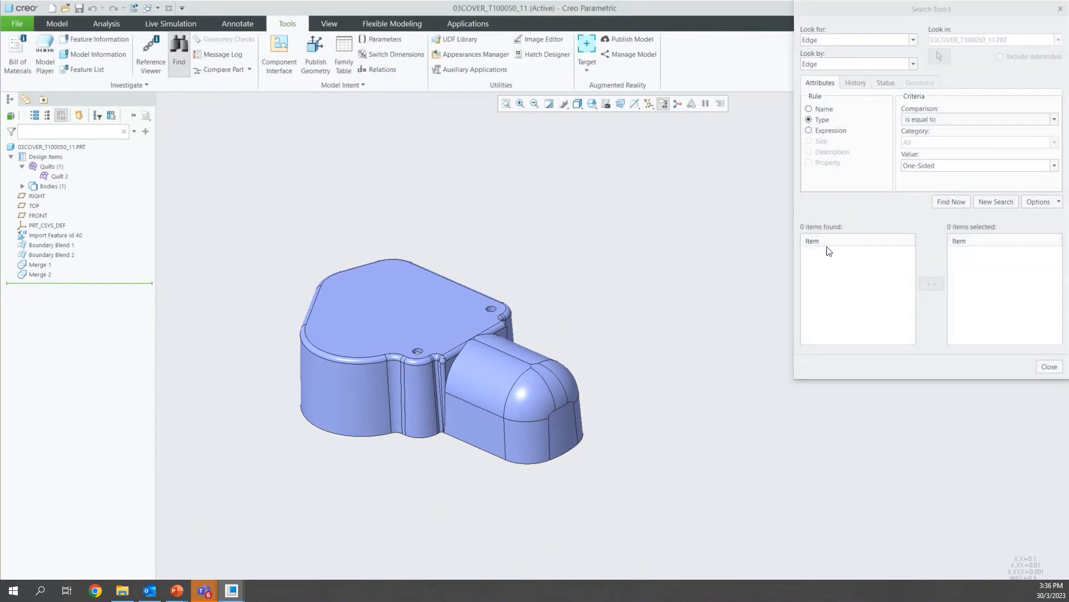
{"action": "left_click", "coordinate": [1049, 366]}
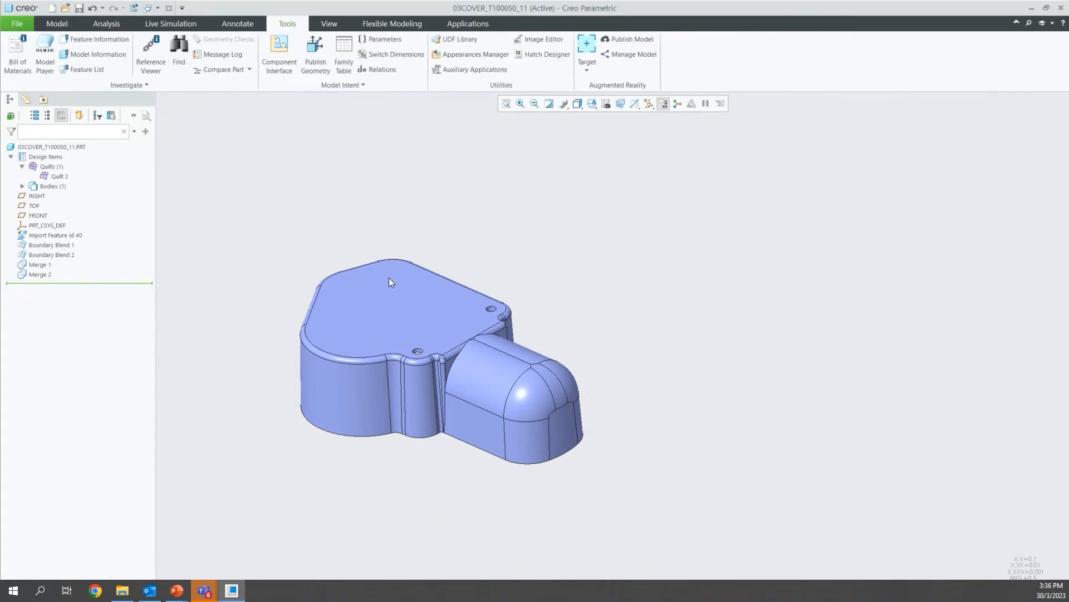
{"action": "left_click", "coordinate": [11, 158]}
{"action": "key", "text": "ctrl"}
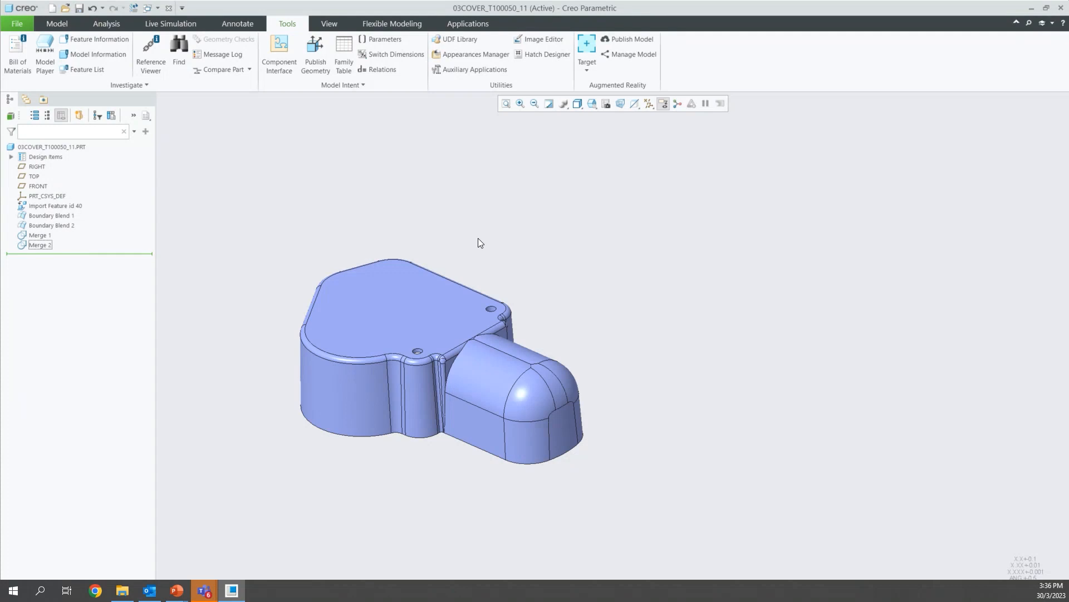
{"action": "left_click", "coordinate": [60, 24]}
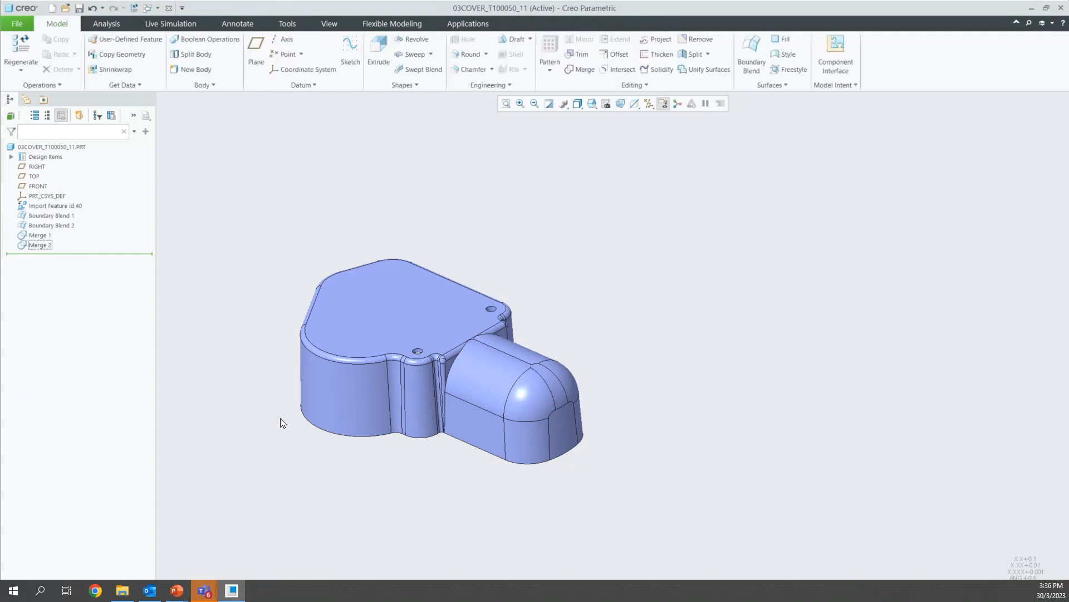
{"action": "scroll", "coordinate": [246, 360], "scroll_direction": "up", "scroll_amount": 2}
{"action": "scroll", "coordinate": [247, 360], "scroll_direction": "up", "scroll_amount": 2}
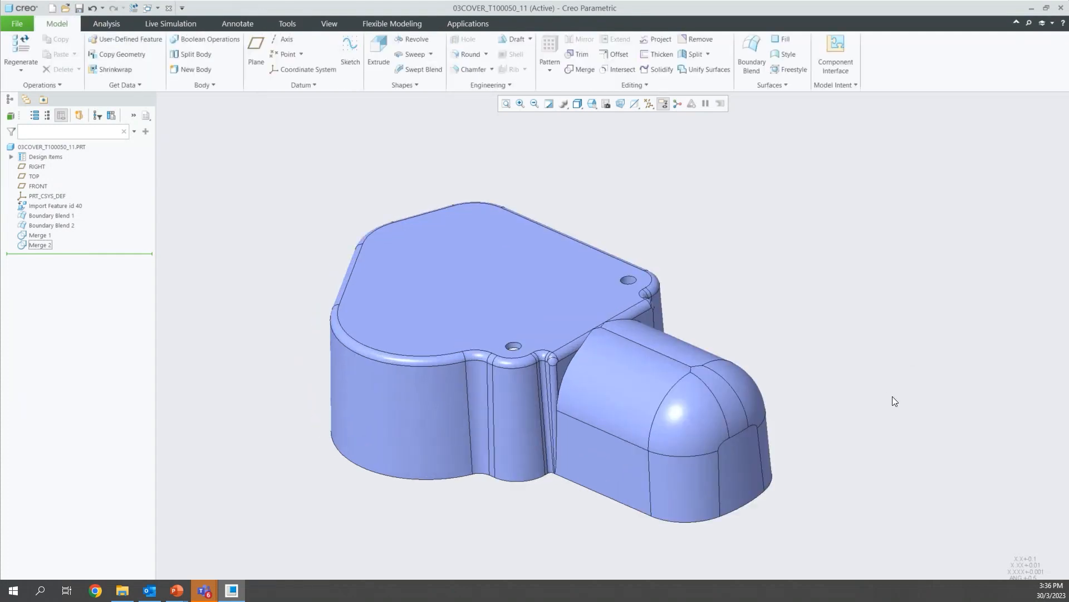
{"action": "left_click", "coordinate": [607, 409]}
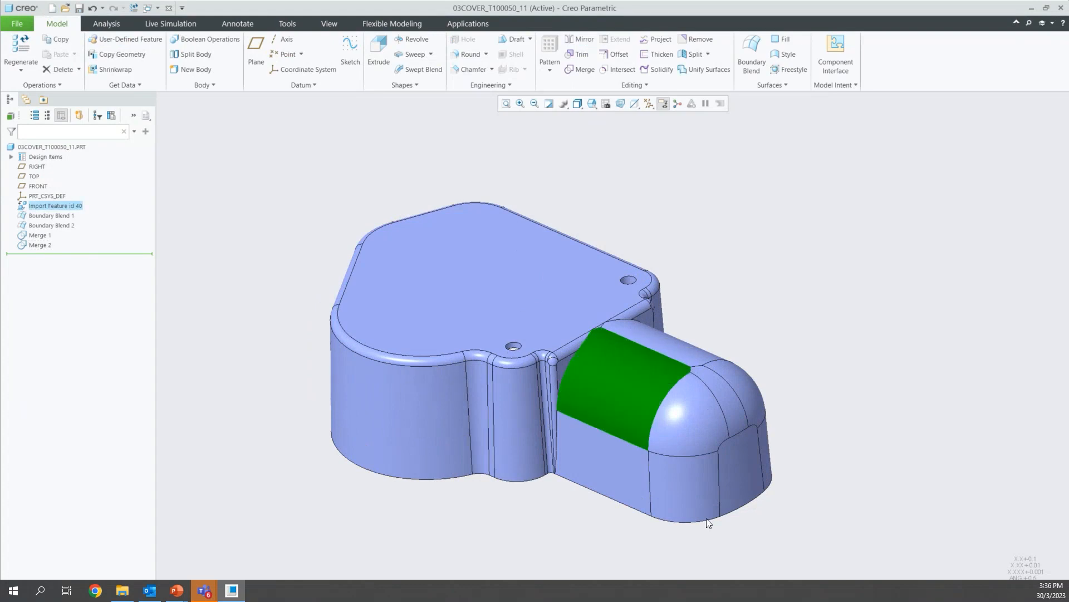
{"action": "left_click", "coordinate": [801, 446]}
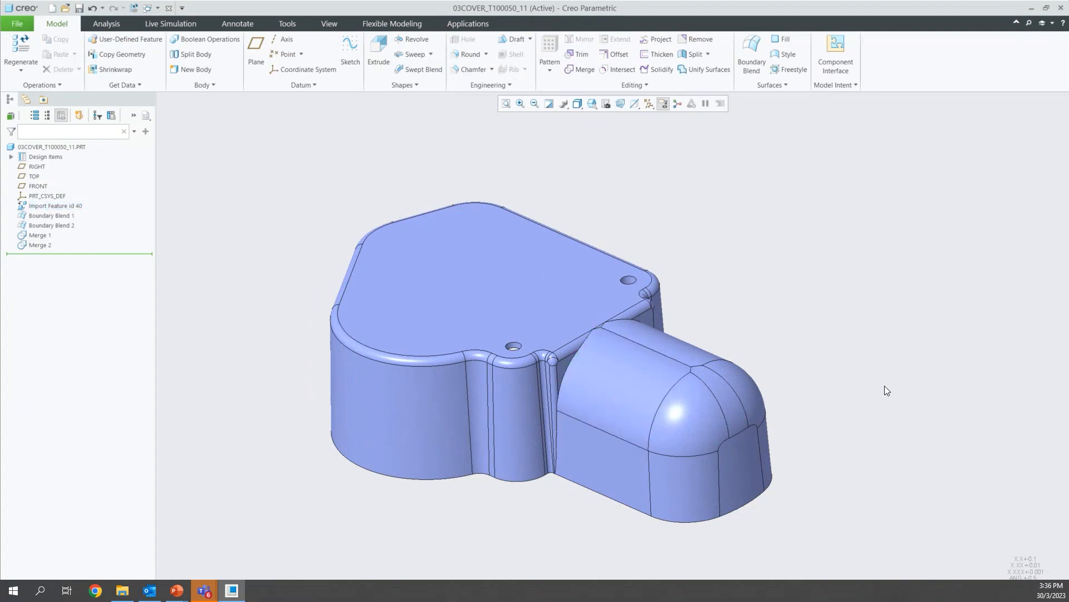
- Convert the merged cover quilt into a solid body with Solidify, using the Fill with Solid type
{"action": "right_click", "coordinate": [594, 414]}
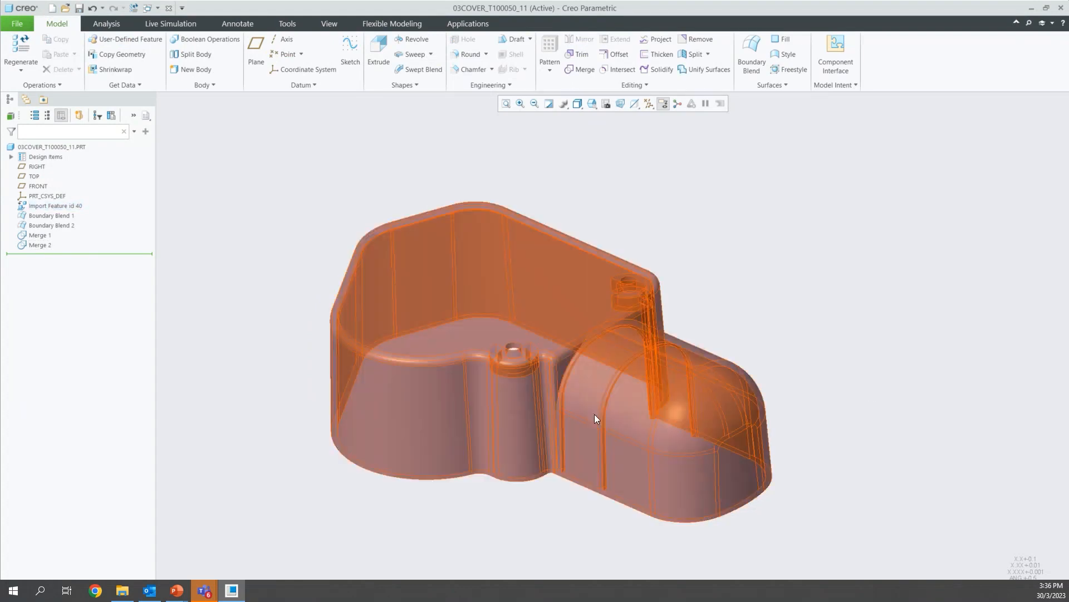
{"action": "left_click", "coordinate": [595, 415]}
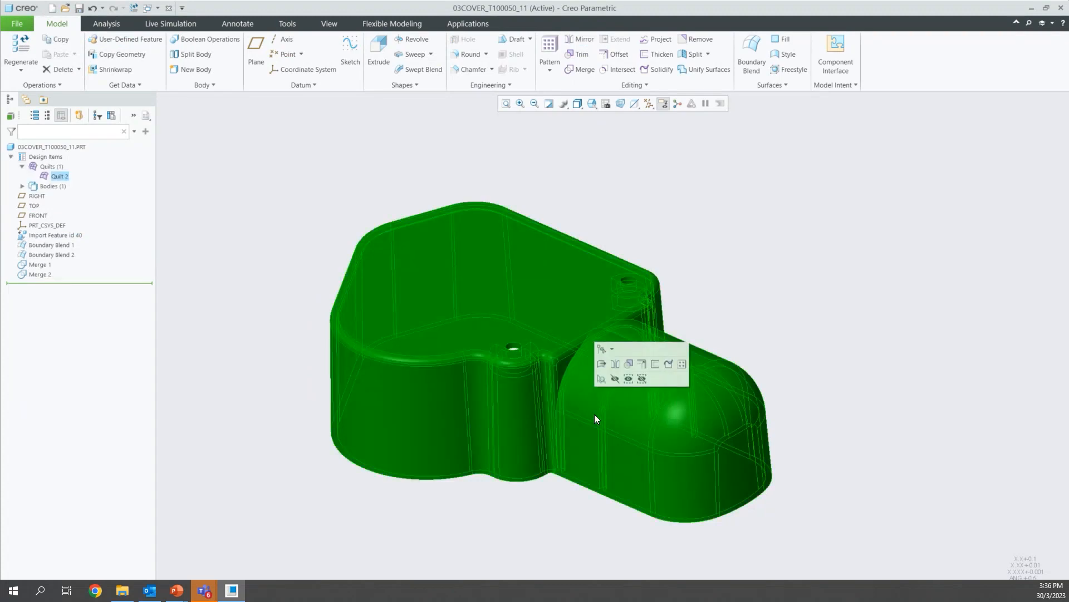
{"action": "left_click", "coordinate": [658, 69]}
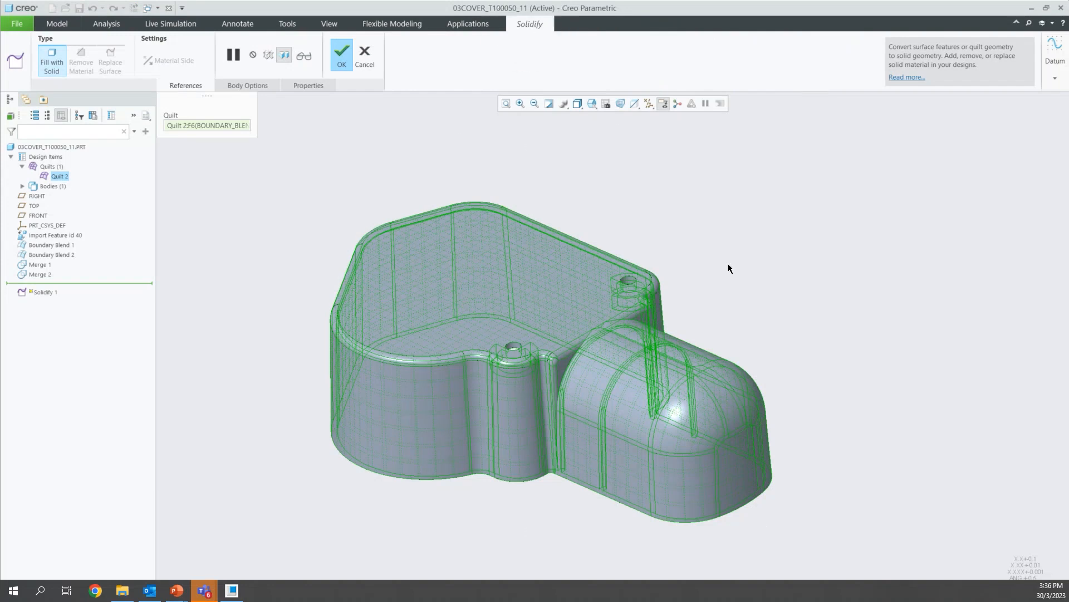
{"action": "left_click", "coordinate": [342, 55]}
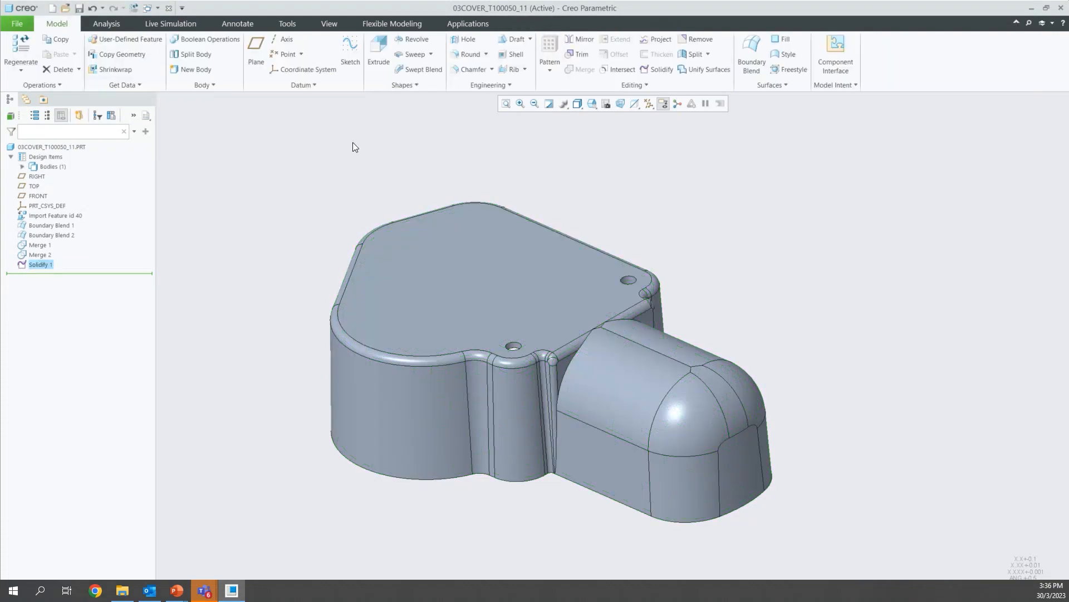
{"action": "middle_click_drag", "start_coordinate": [454, 345], "coordinate": [580, 369]}
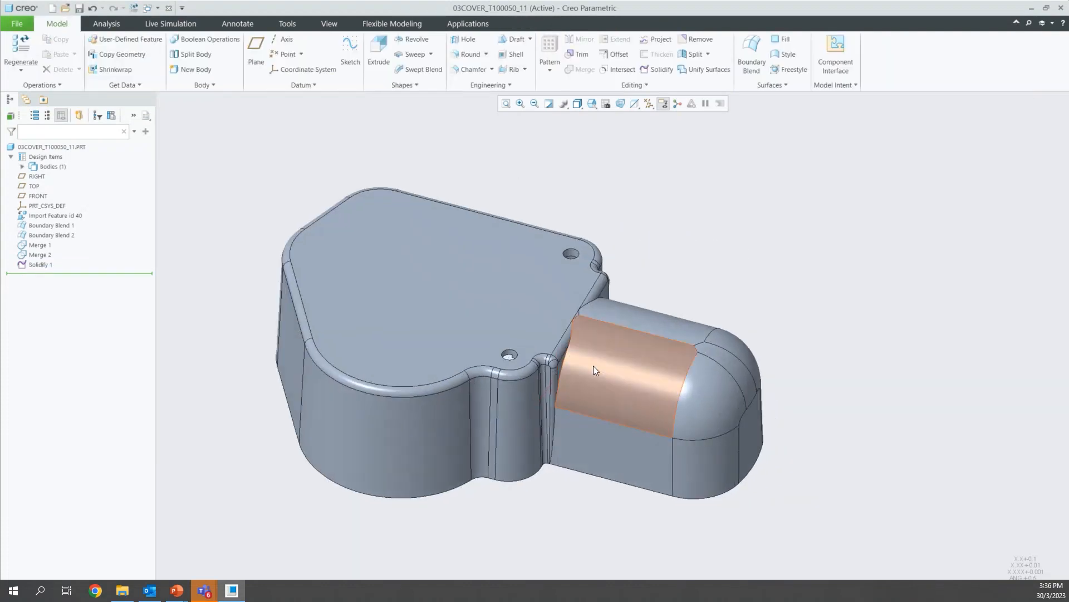
{"action": "scroll", "coordinate": [312, 278], "scroll_direction": "down", "scroll_amount": 3}
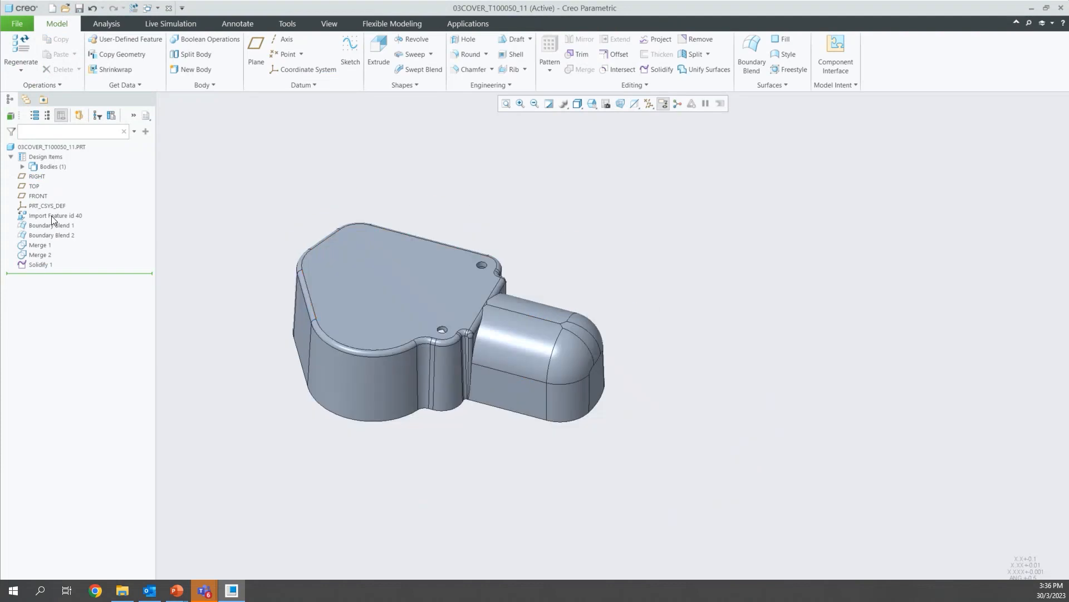
{"action": "scroll", "coordinate": [272, 286], "scroll_direction": "up", "scroll_amount": 2}
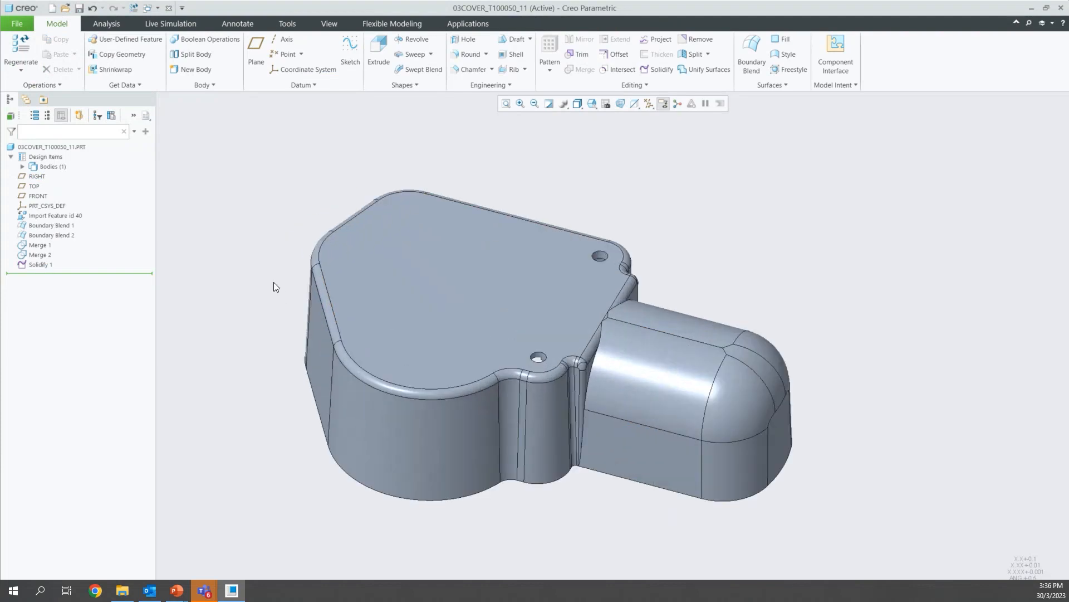
{"action": "middle_click_drag", "start_coordinate": [319, 289], "coordinate": [307, 277]}
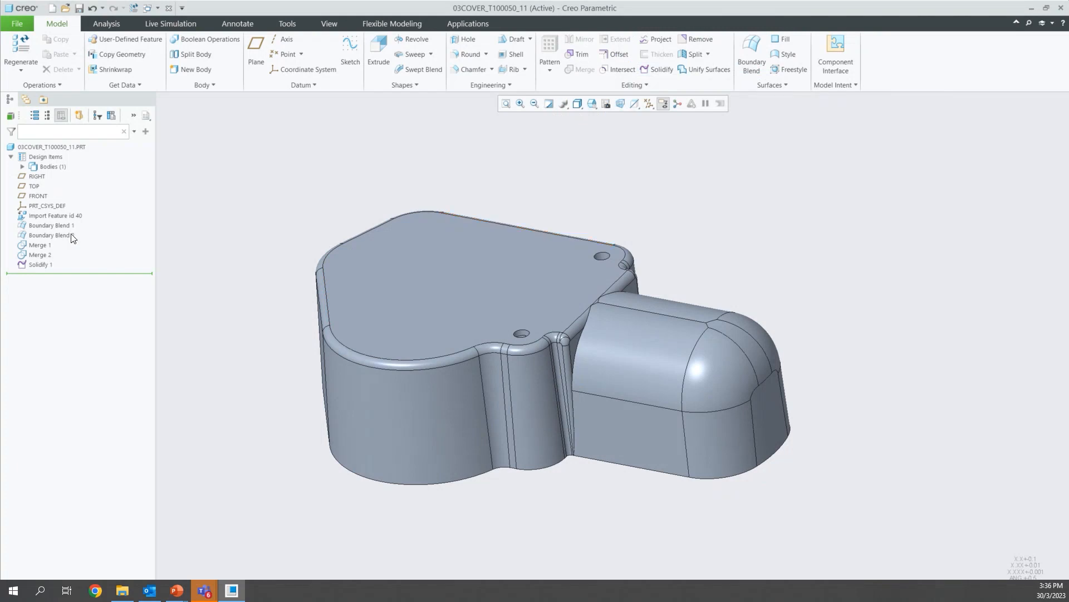
- Try to collapse the whole feature range from the Import Feature through Solidify 1 into one feature
{"action": "left_click", "coordinate": [51, 216]}
{"action": "left_click", "coordinate": [37, 263], "text": "shift"}
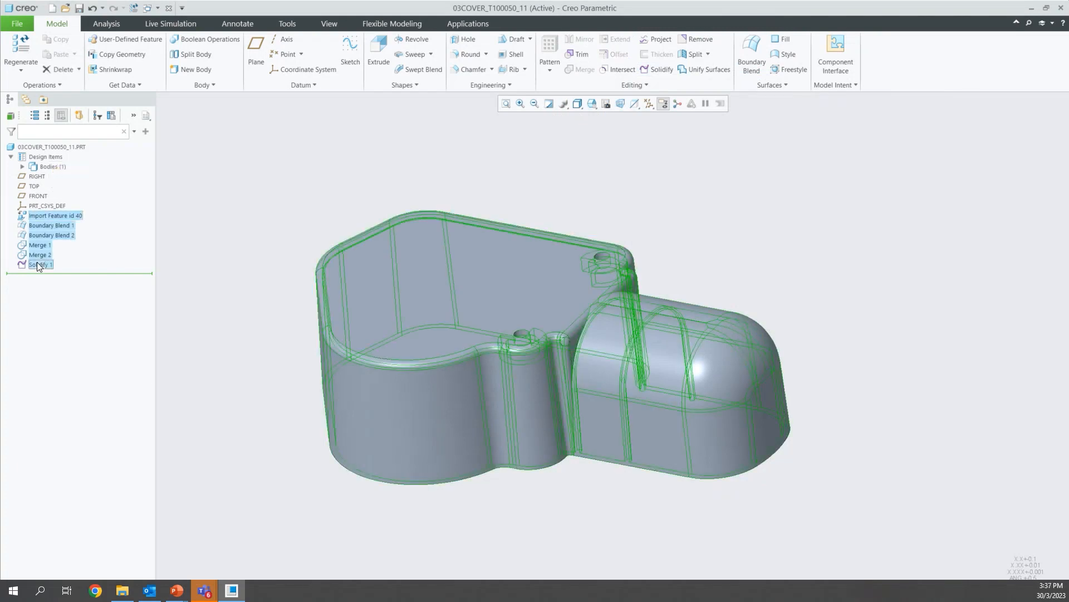
{"action": "left_click", "coordinate": [635, 84]}
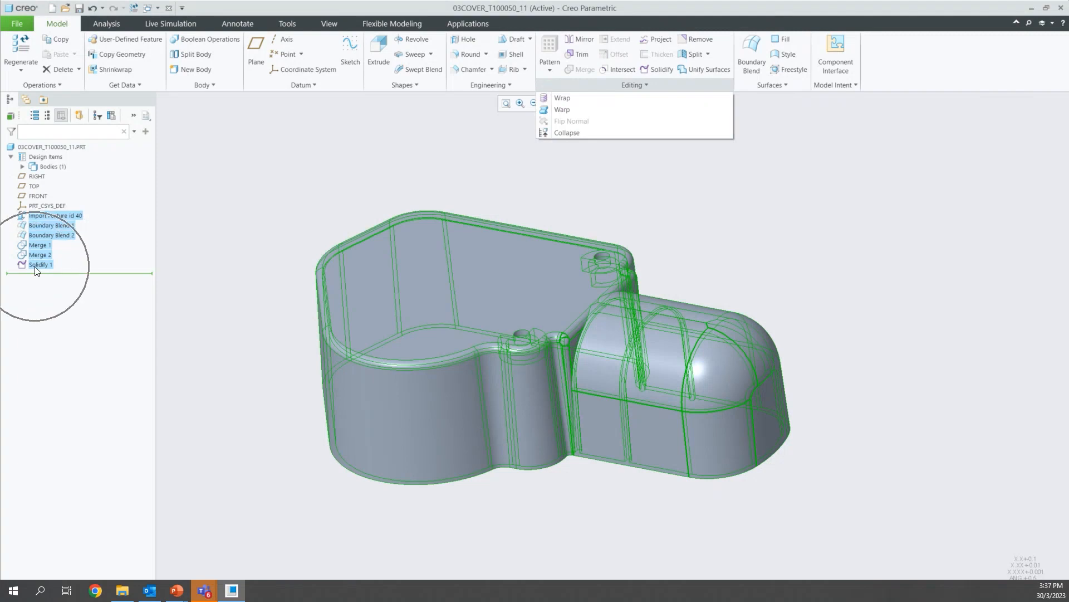
{"action": "left_click", "coordinate": [577, 132]}
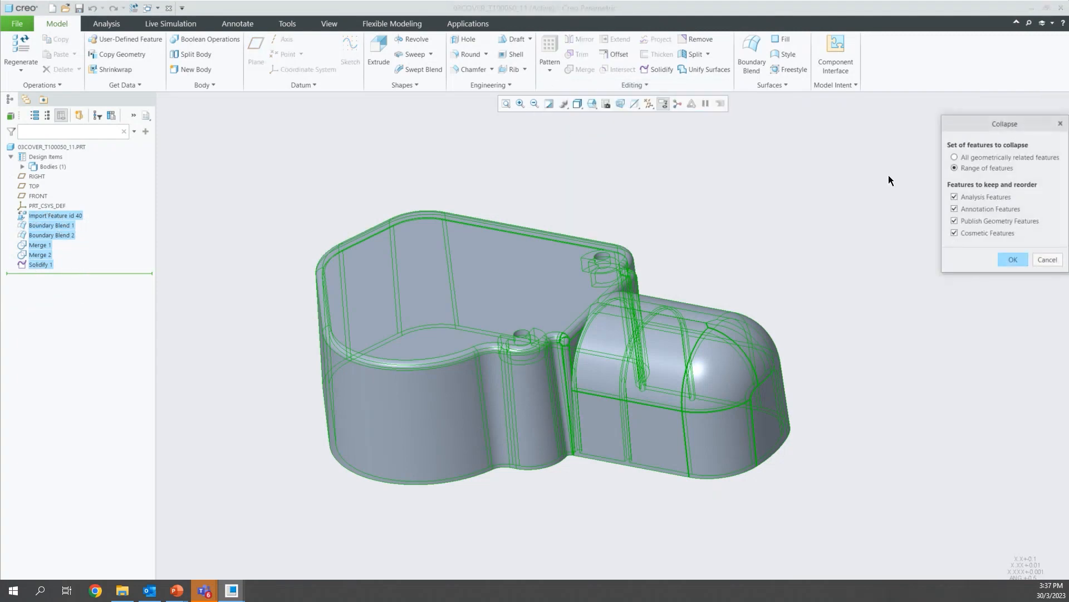
{"action": "left_click", "coordinate": [1011, 260]}
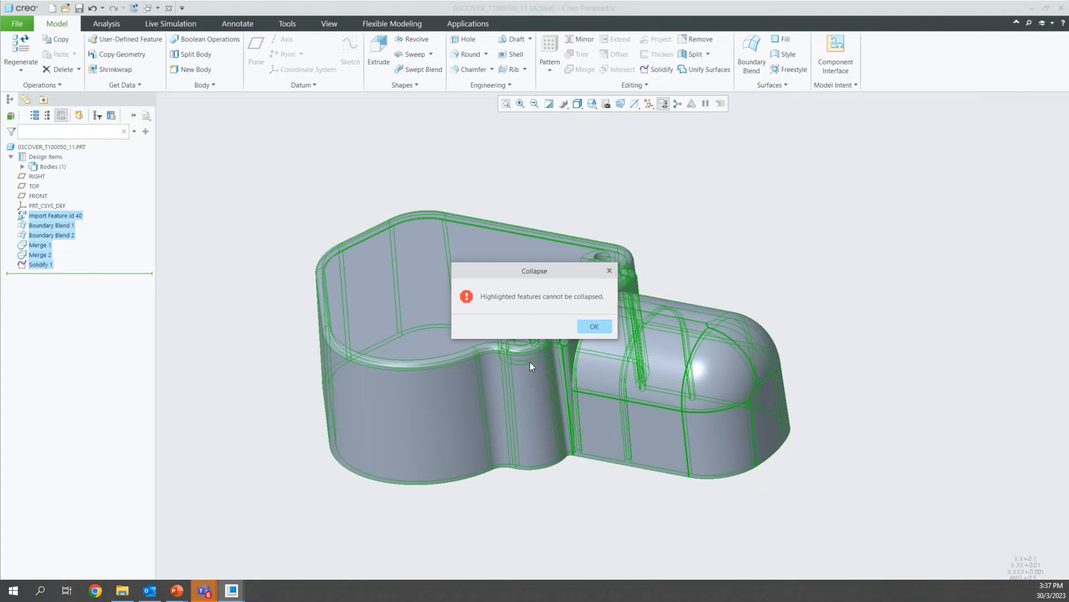
{"action": "left_click", "coordinate": [595, 325]}
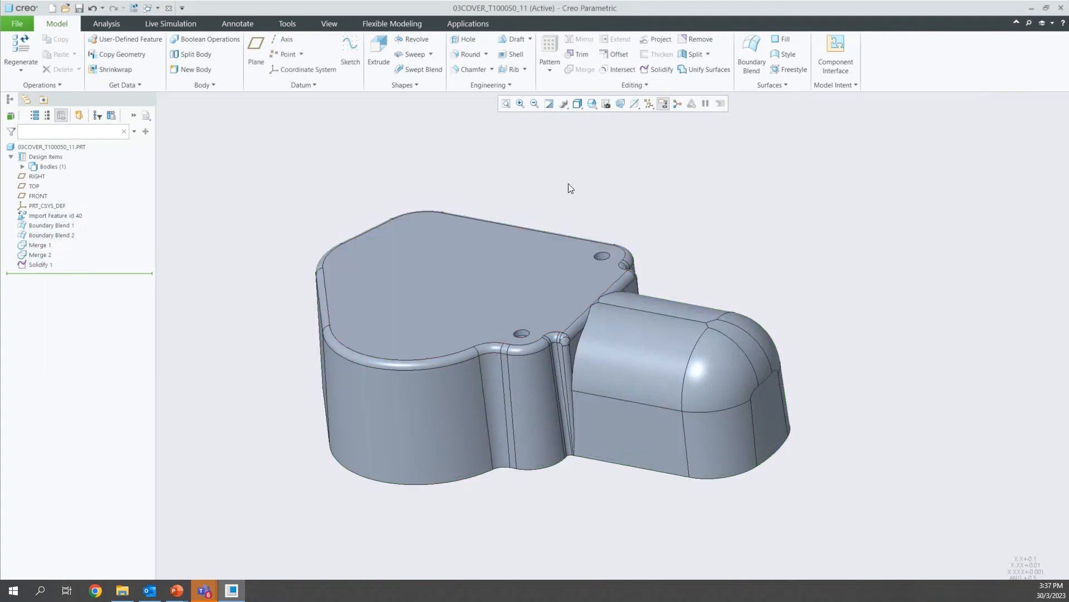
- Collapse Merge 1, Merge 2 and Solidify 1 as a range of features, keeping analysis, annotation, publish geometry and cosmetic features
{"action": "left_click", "coordinate": [43, 248]}
{"action": "left_click", "coordinate": [45, 263], "text": "shift"}
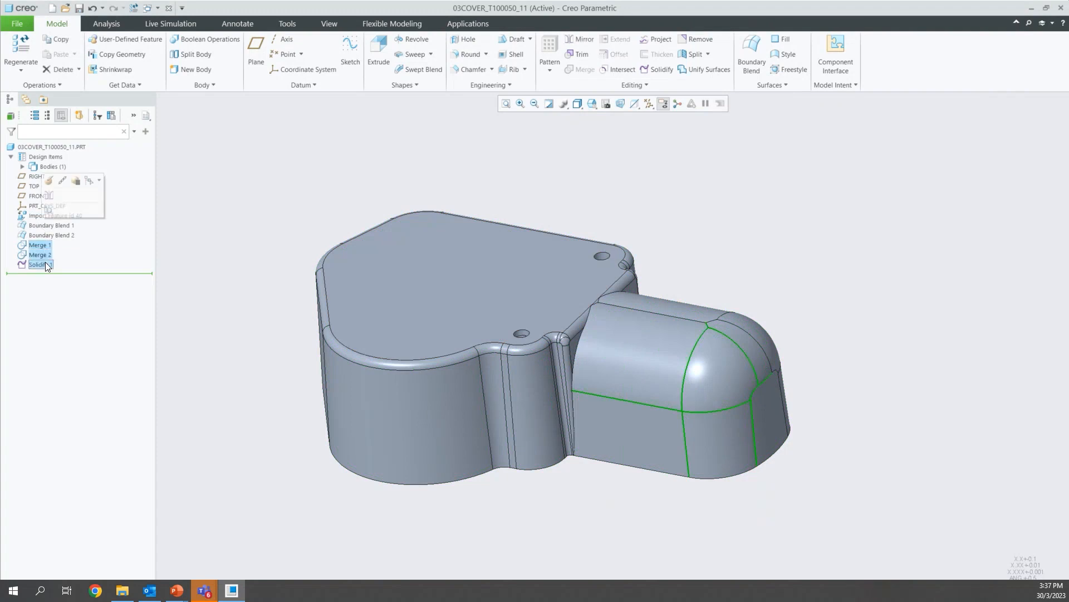
{"action": "left_click", "coordinate": [641, 85]}
{"action": "left_click", "coordinate": [570, 131]}
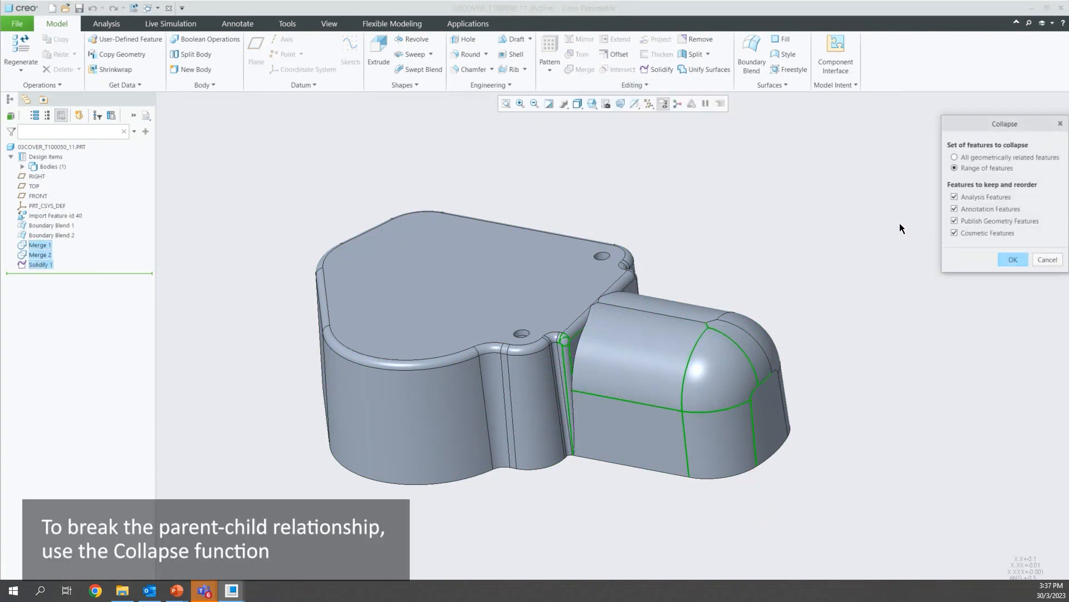
{"action": "left_click", "coordinate": [1009, 260]}
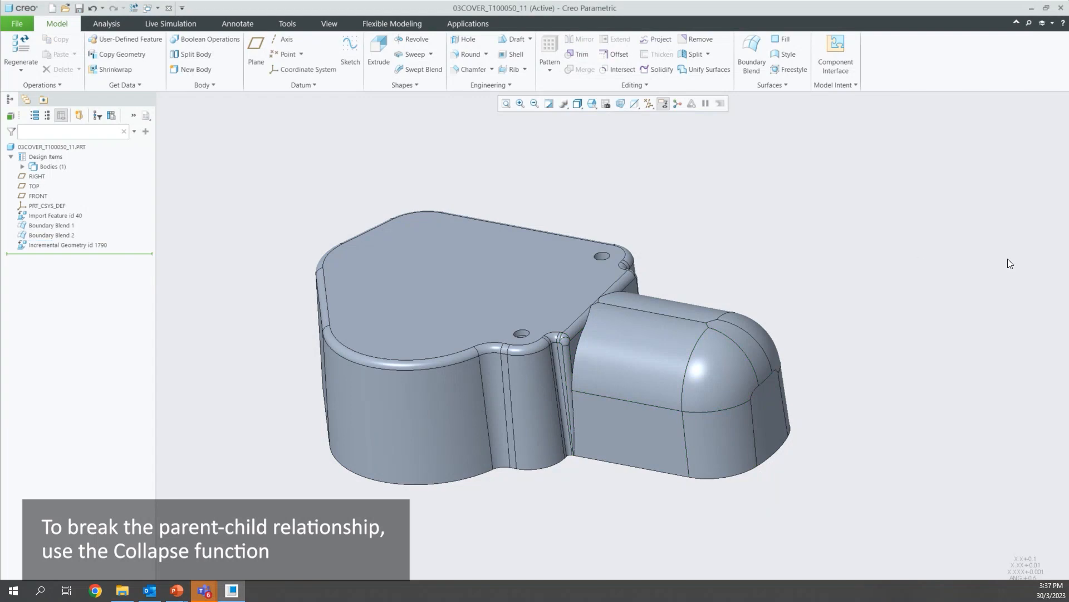
- Collapse Boundary Blend 1, Boundary Blend 2 and the incremental geometry feature as a range, and check the resulting feature's geometry
{"action": "left_click", "coordinate": [48, 225]}
{"action": "left_click", "coordinate": [51, 242], "text": "shift"}
{"action": "left_click", "coordinate": [625, 92]}
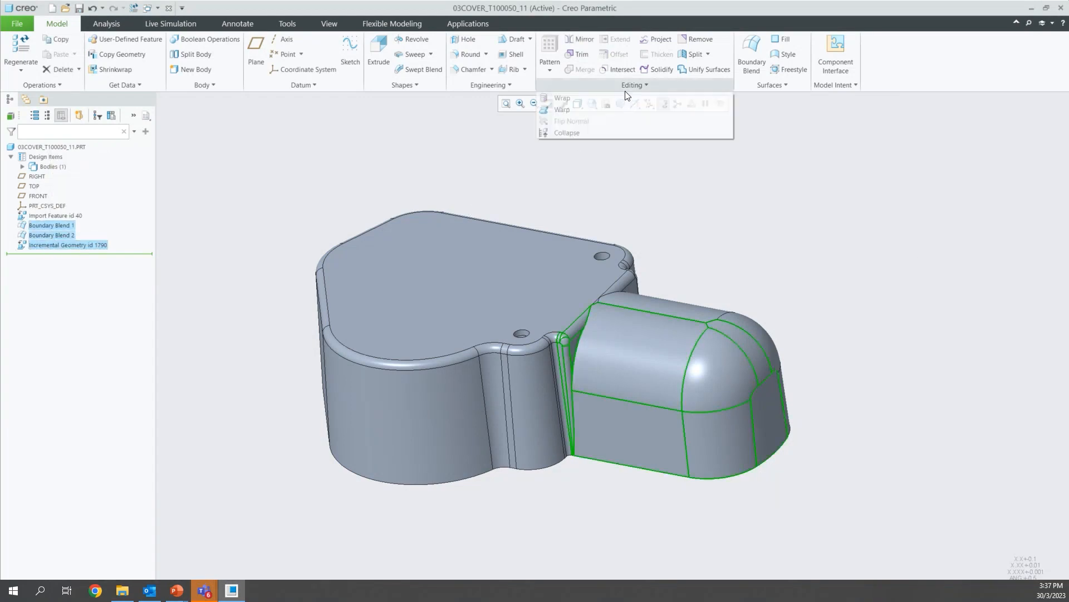
{"action": "left_click", "coordinate": [605, 132]}
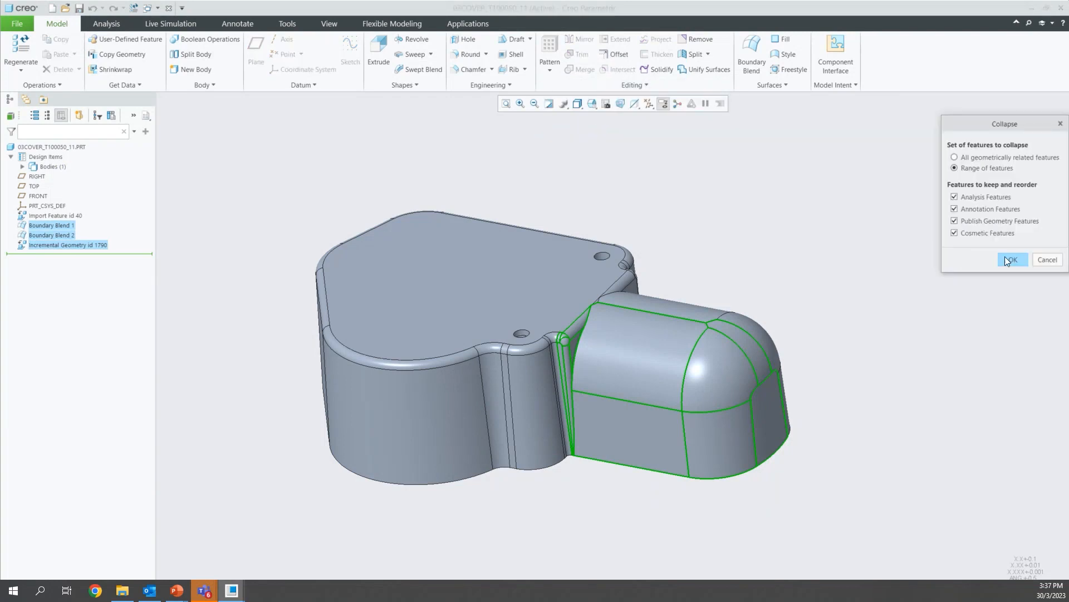
{"action": "left_click", "coordinate": [1007, 260]}
{"action": "left_click", "coordinate": [48, 225]}
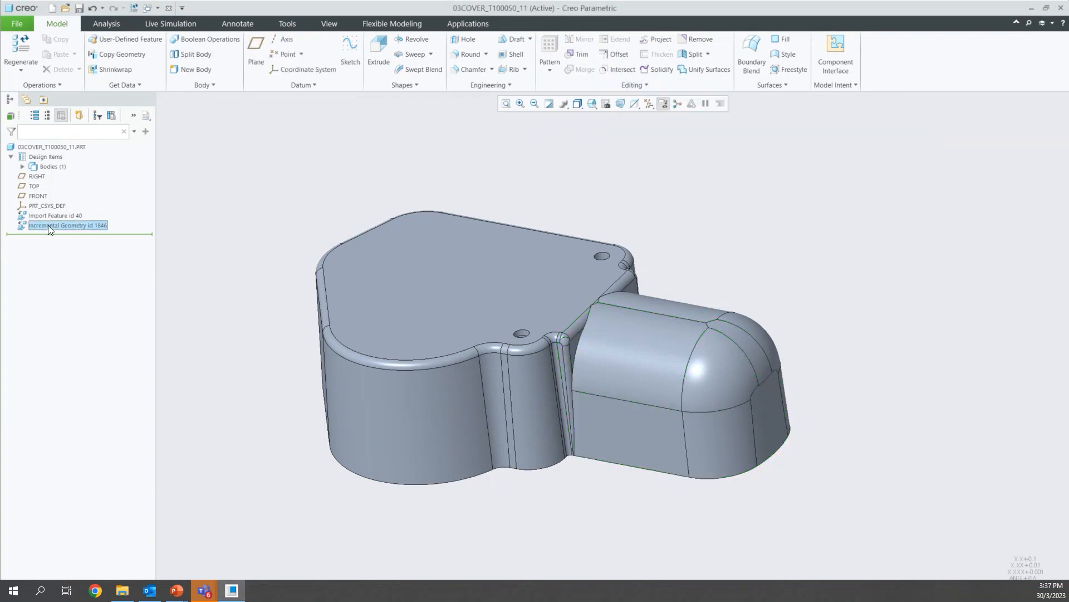
{"action": "left_click", "coordinate": [778, 283]}
{"action": "left_click", "coordinate": [55, 225]}
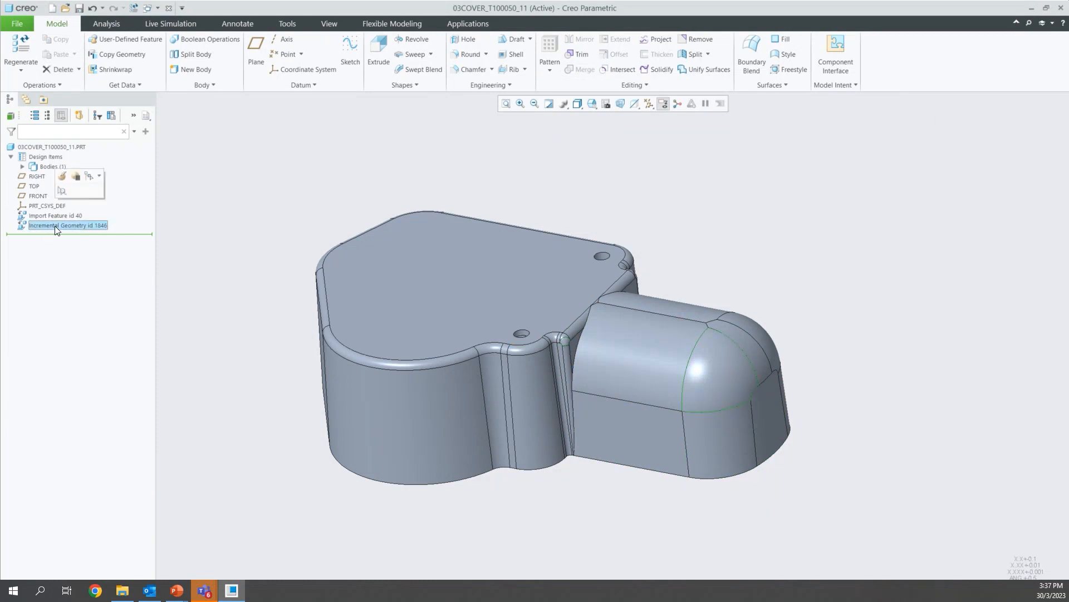
{"action": "left_click", "coordinate": [231, 206]}
- Try to collapse the Import Feature together with the remaining incremental geometry feature
{"action": "left_click", "coordinate": [56, 216]}
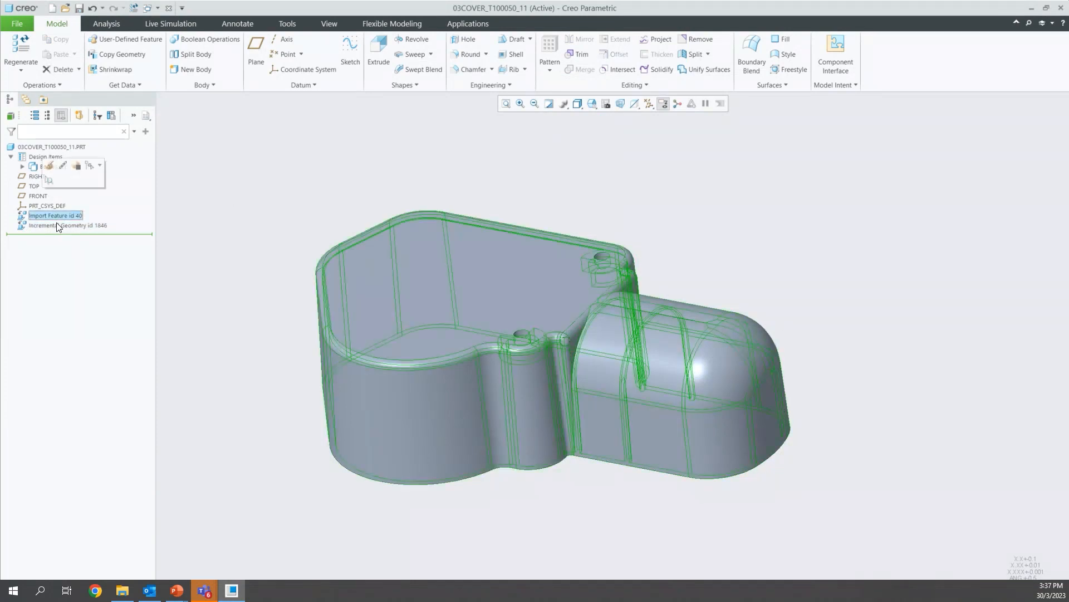
{"action": "left_click", "coordinate": [58, 224], "text": "ctrl"}
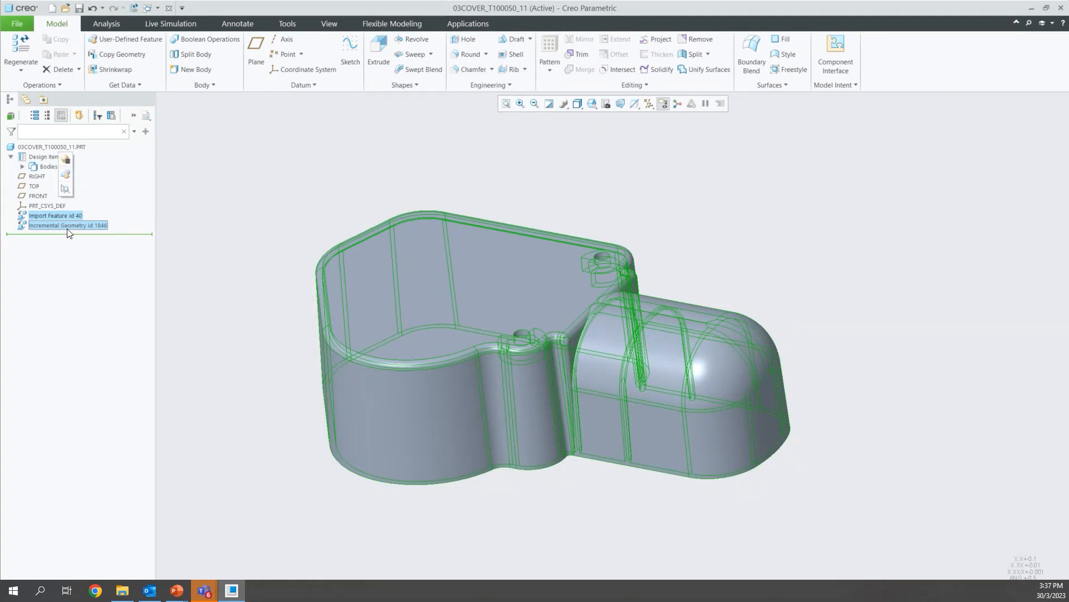
{"action": "left_click", "coordinate": [632, 84]}
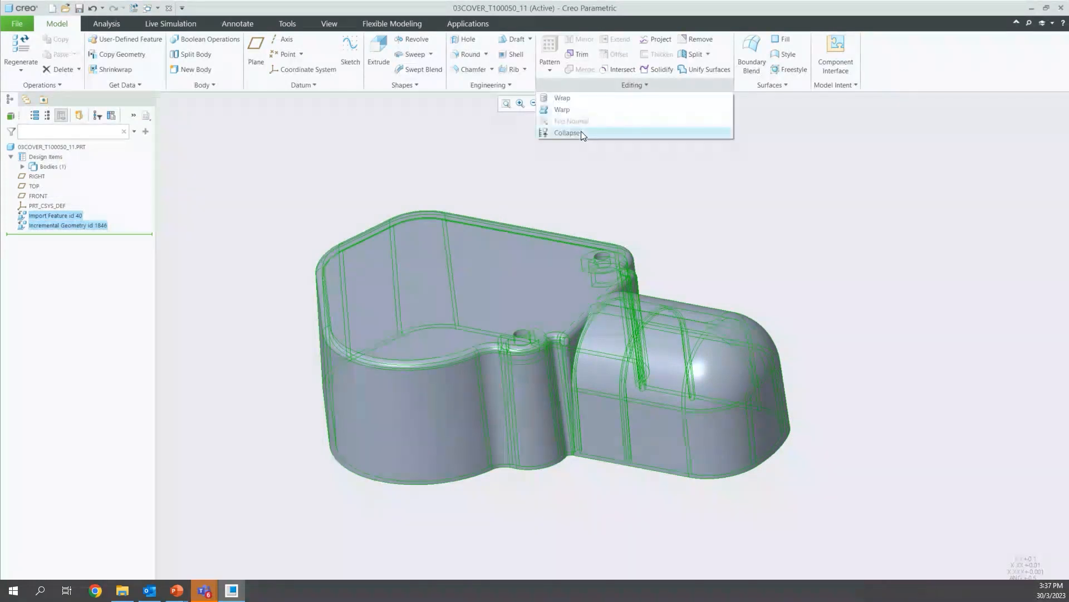
{"action": "left_click", "coordinate": [580, 131]}
{"action": "left_click", "coordinate": [1020, 257]}
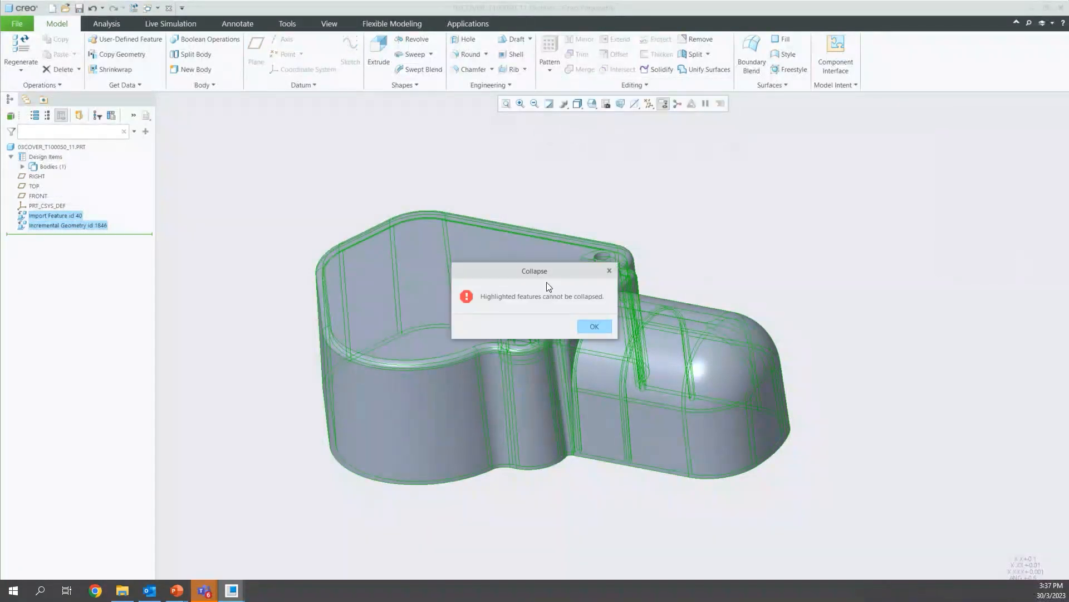
{"action": "left_click", "coordinate": [595, 326]}
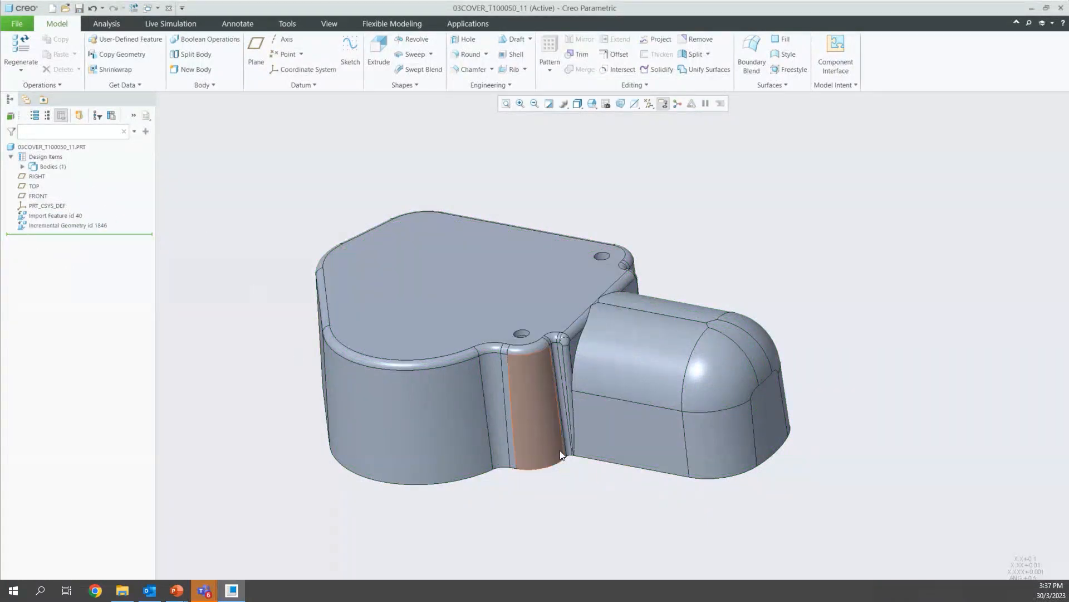
{"action": "mouse_move", "coordinate": [569, 477]}
{"action": "middle_mouse_down"}
{"action": "mouse_move", "coordinate": [546, 478]}
{"action": "mouse_move", "coordinate": [573, 480]}
{"action": "middle_mouse_up"}
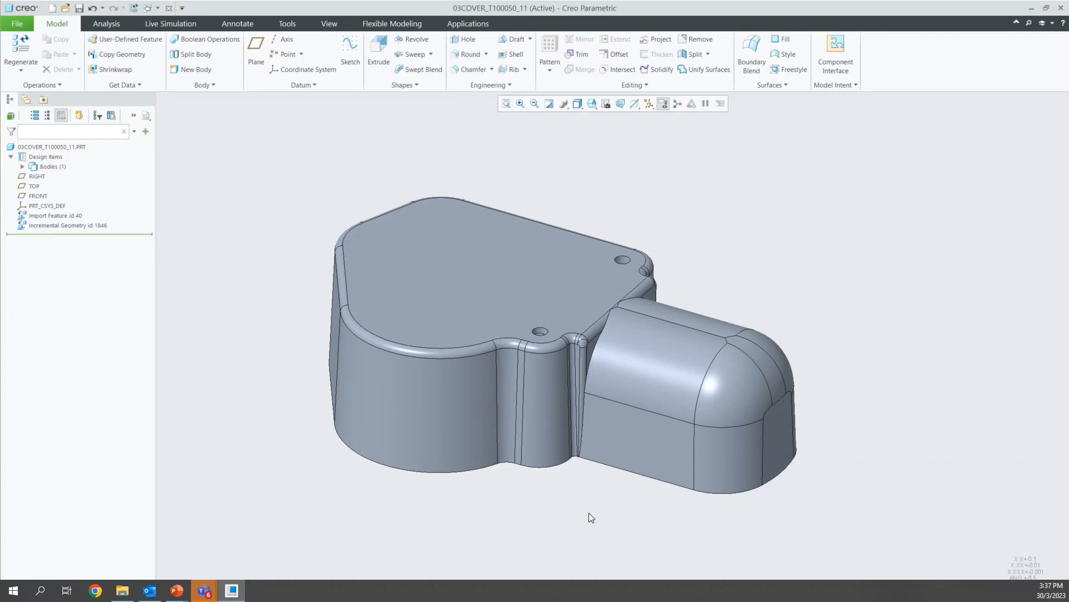
- Close the cover part, open 04wiper_t100347.prt and view the wiper arm from a closer angle
{"action": "left_click", "coordinate": [169, 8]}
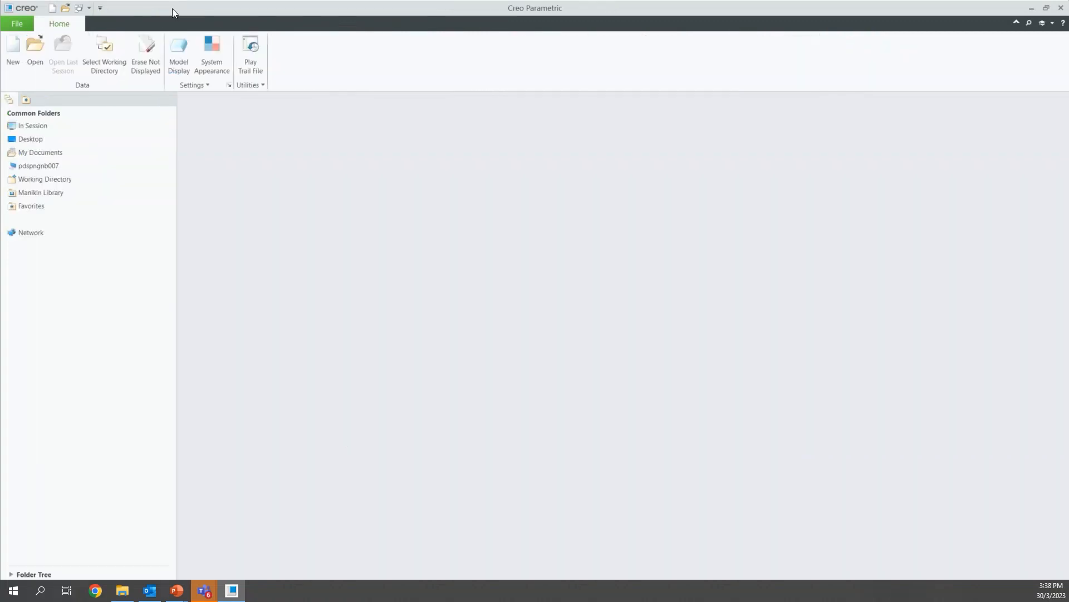
{"action": "left_click", "coordinate": [31, 55]}
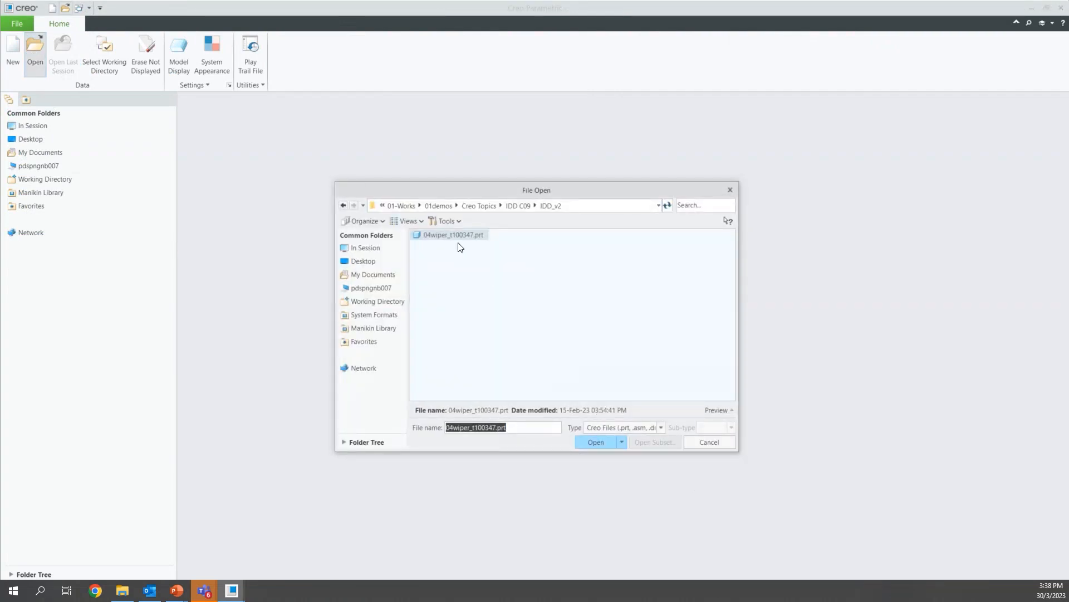
{"action": "left_click", "coordinate": [588, 441]}
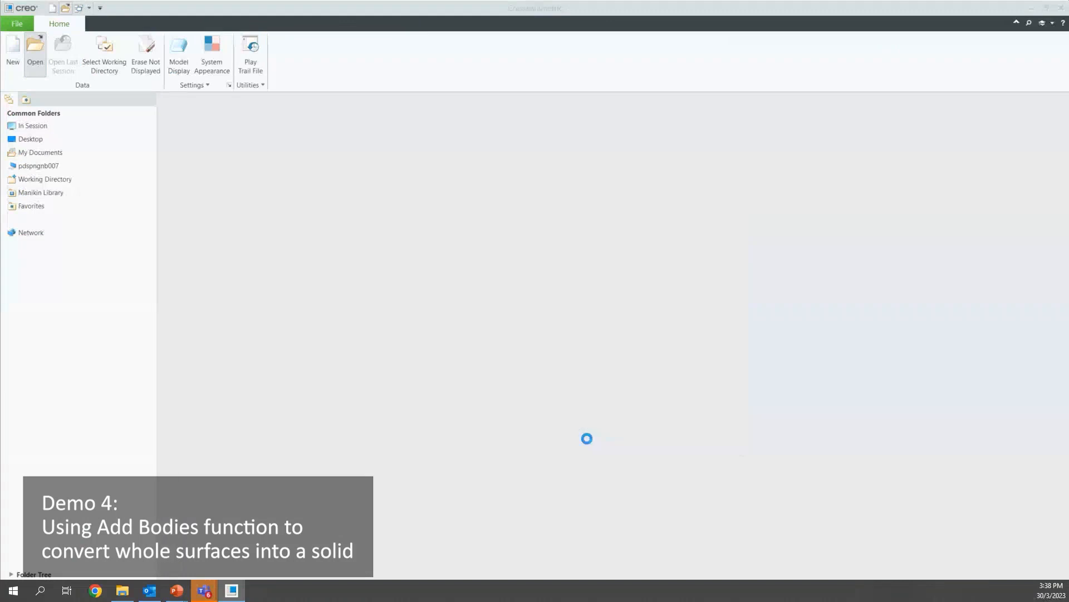
{"action": "scroll", "coordinate": [432, 387], "scroll_direction": "up", "scroll_amount": 3}
{"action": "scroll", "coordinate": [430, 386], "scroll_direction": "down", "scroll_amount": 5}
{"action": "middle_click_drag", "start_coordinate": [434, 383], "coordinate": [419, 205]}
{"action": "scroll", "coordinate": [292, 276], "scroll_direction": "up", "scroll_amount": 3}
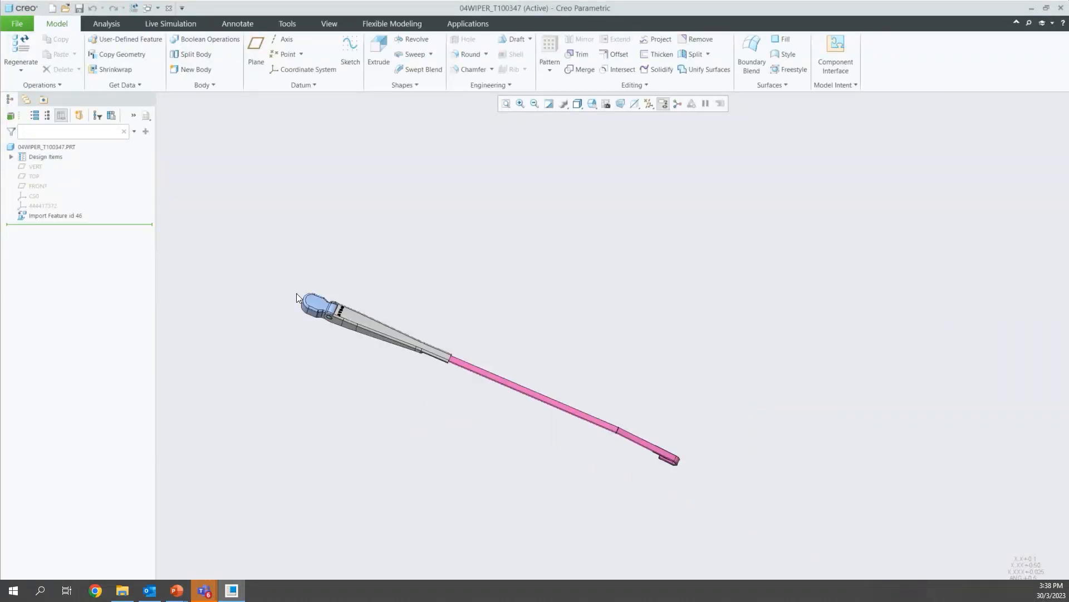
{"action": "middle_click_drag", "start_coordinate": [296, 293], "coordinate": [341, 301]}
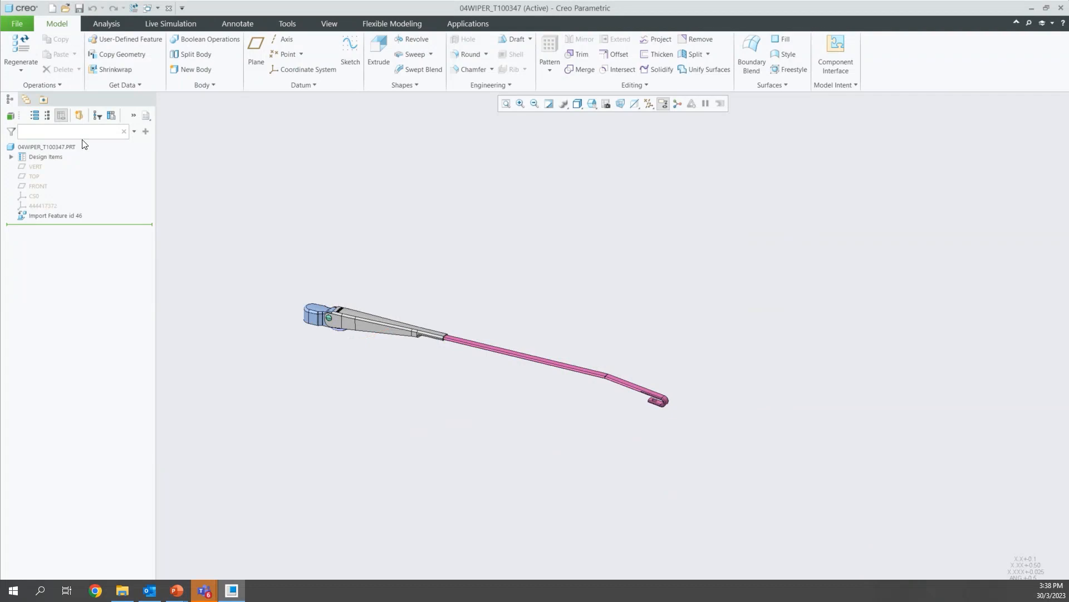
{"action": "left_click", "coordinate": [67, 148]}
{"action": "left_click", "coordinate": [401, 378]}
{"action": "scroll", "coordinate": [327, 365], "scroll_direction": "down", "scroll_amount": 2}
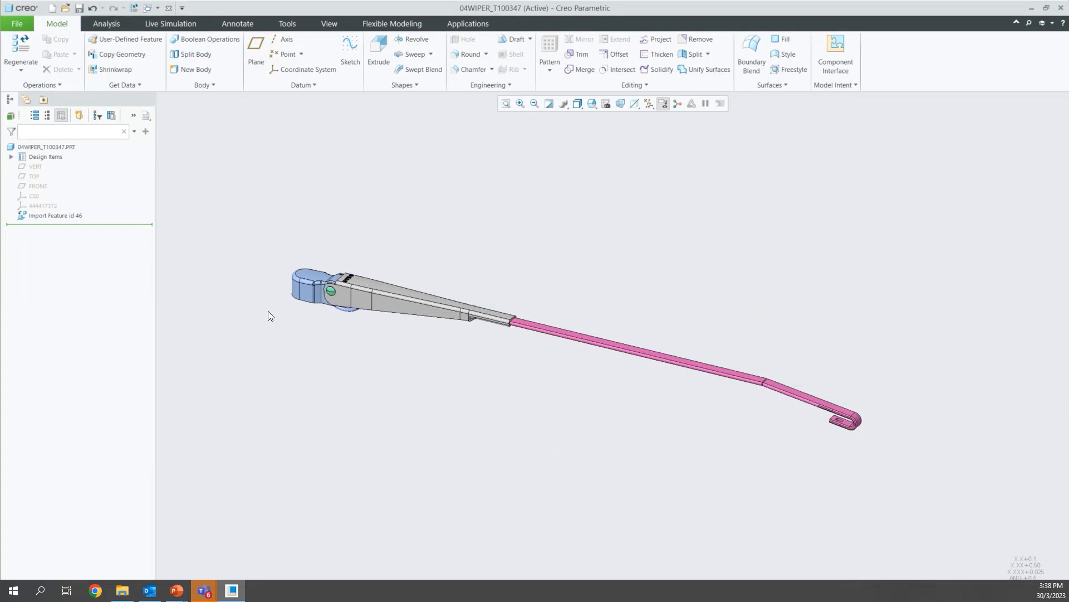
- Expand the wiper part's design items to examine its imported quilts, body and annotations
{"action": "left_click", "coordinate": [11, 156]}
{"action": "left_click", "coordinate": [23, 176]}
{"action": "left_click", "coordinate": [22, 196]}
{"action": "left_click", "coordinate": [22, 167]}
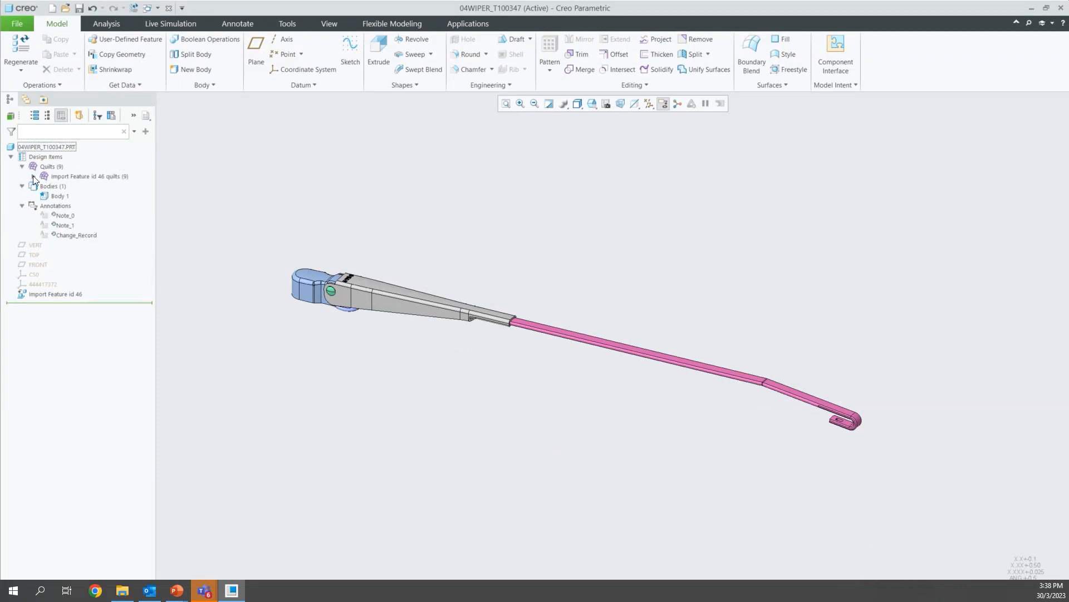
{"action": "left_click", "coordinate": [32, 176]}
{"action": "key", "text": "ctrl"}
{"action": "left_click", "coordinate": [414, 366]}
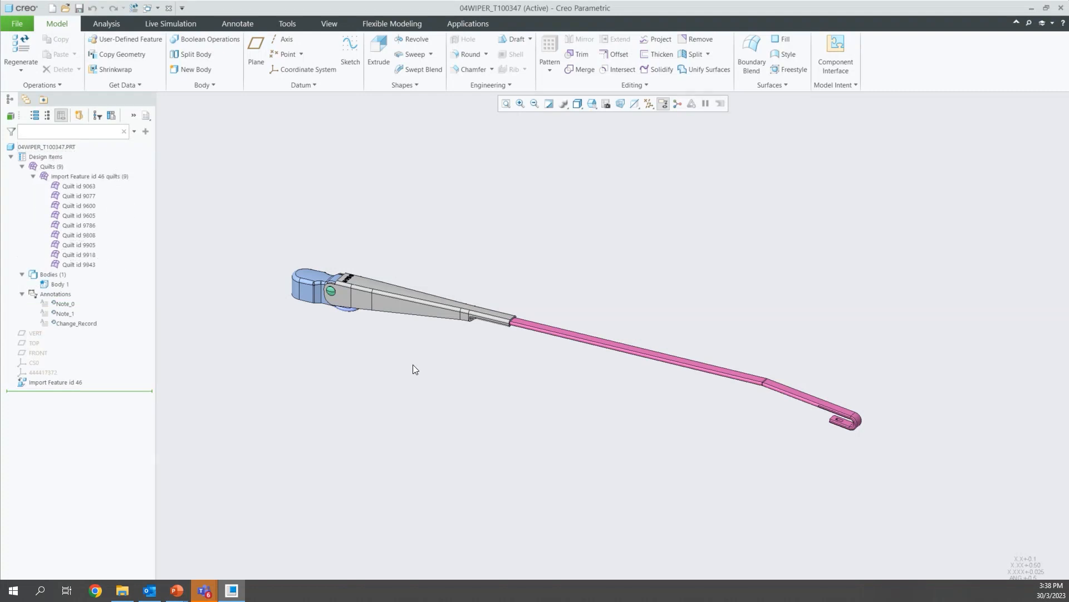
- Open the Search Tool set up for one-sided edges in the wiper part, and close it
{"action": "key", "text": "ctrl+f"}
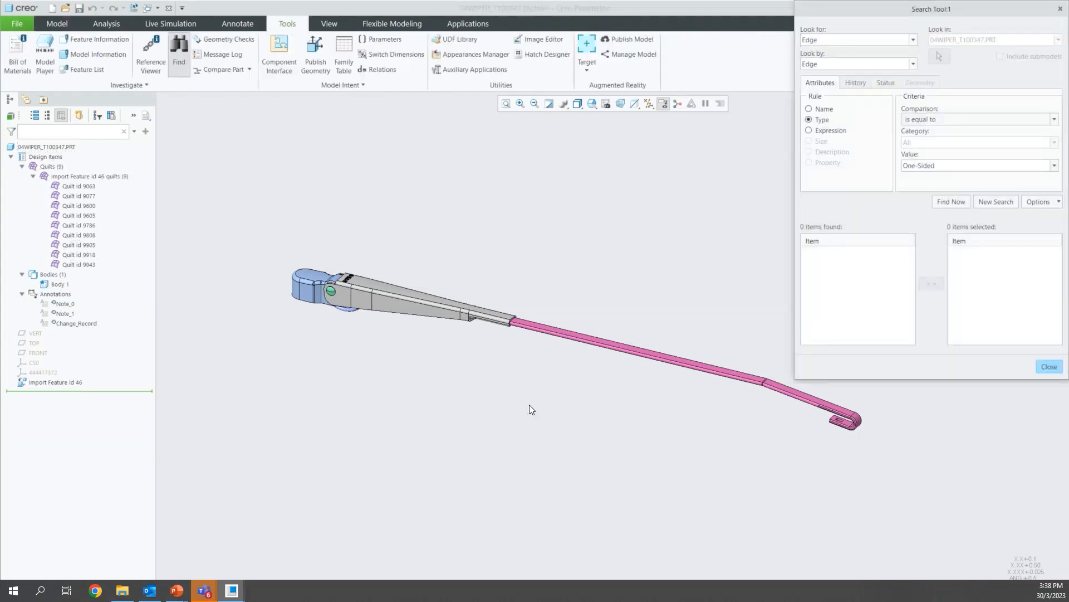
{"action": "key", "text": "ctrl"}
{"action": "key", "text": "ctrl"}
{"action": "left_click", "coordinate": [1047, 366]}
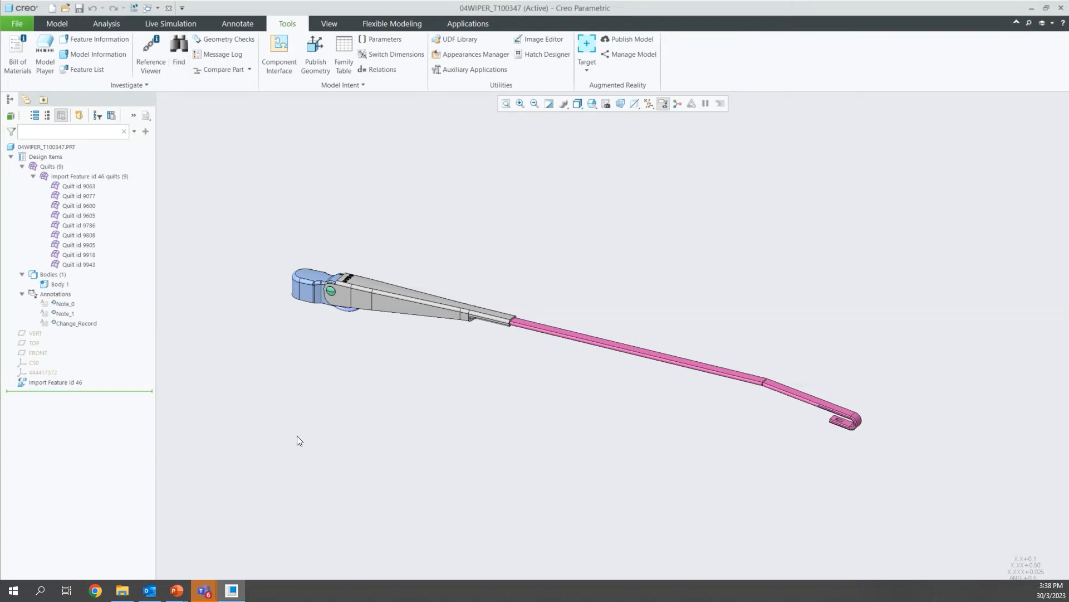
- Edit the definition of Import Feature id 46 and open its geometry in Import Data Doctor
{"action": "left_click", "coordinate": [51, 382]}
{"action": "key", "text": "ctrl"}
{"action": "key", "text": "ctrl"}
{"action": "key", "text": "ctrl"}
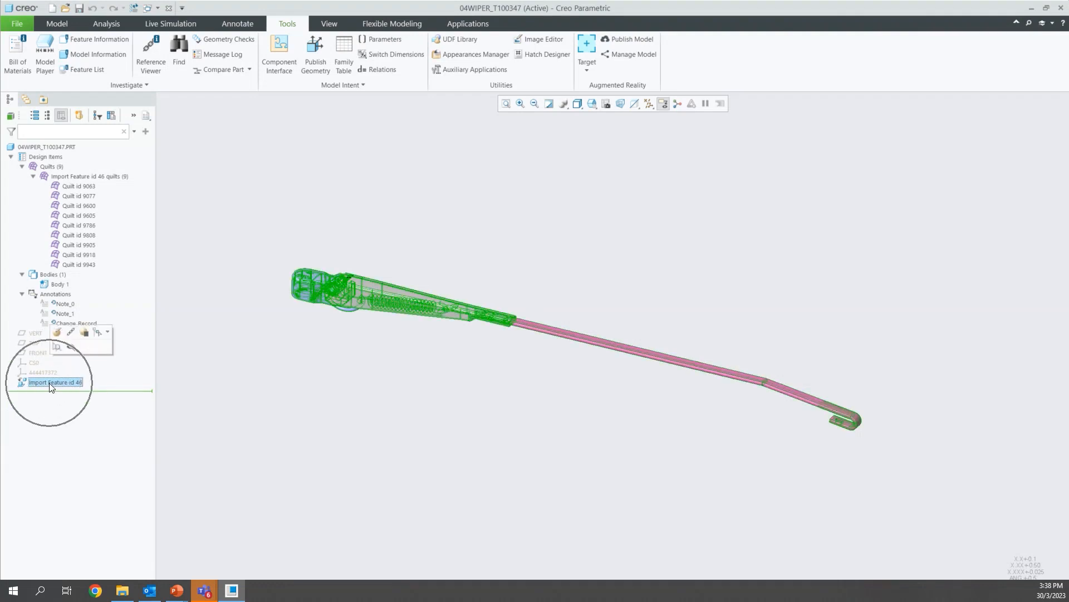
{"action": "left_click", "coordinate": [58, 333]}
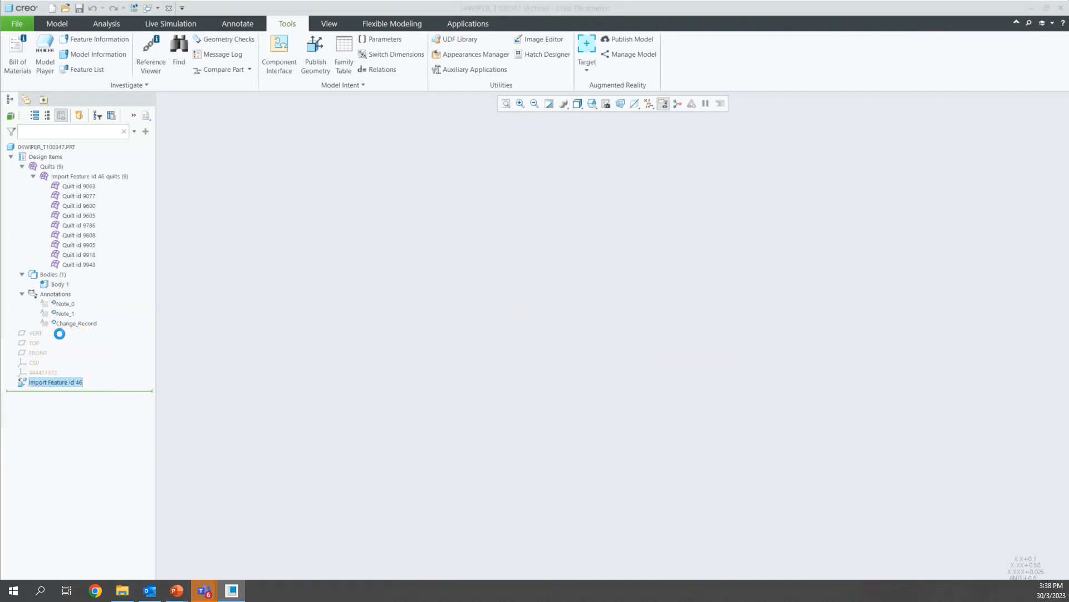
{"action": "key", "text": "ctrl"}
{"action": "left_click", "coordinate": [375, 59]}
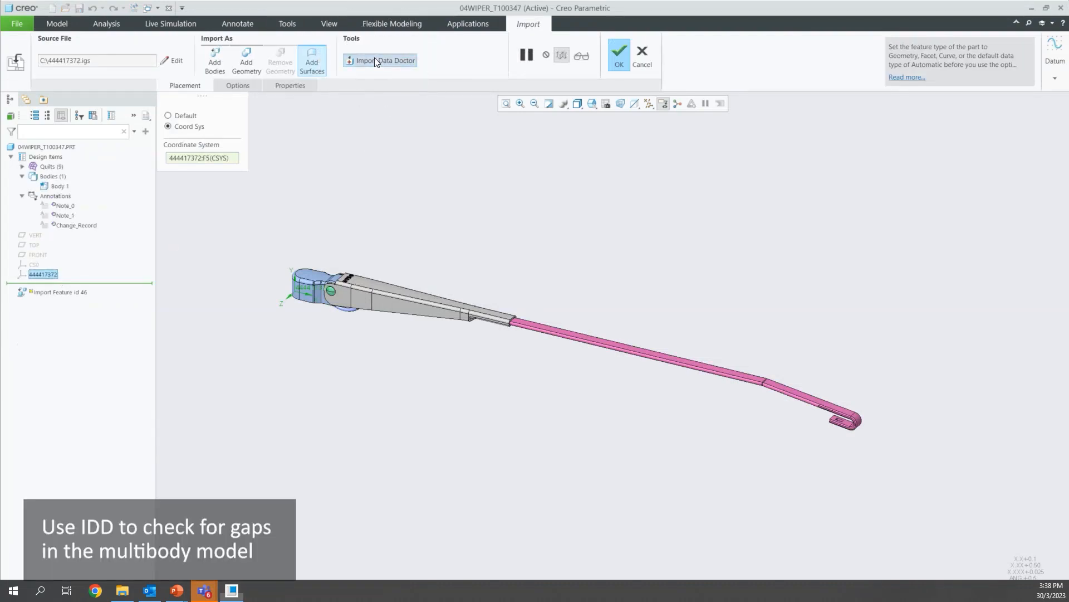
{"action": "key", "text": "ctrl"}
- Highlight the imported bodies one after another to identify each on the wiper model
{"action": "left_click", "coordinate": [47, 157]}
{"action": "left_click", "coordinate": [49, 177]}
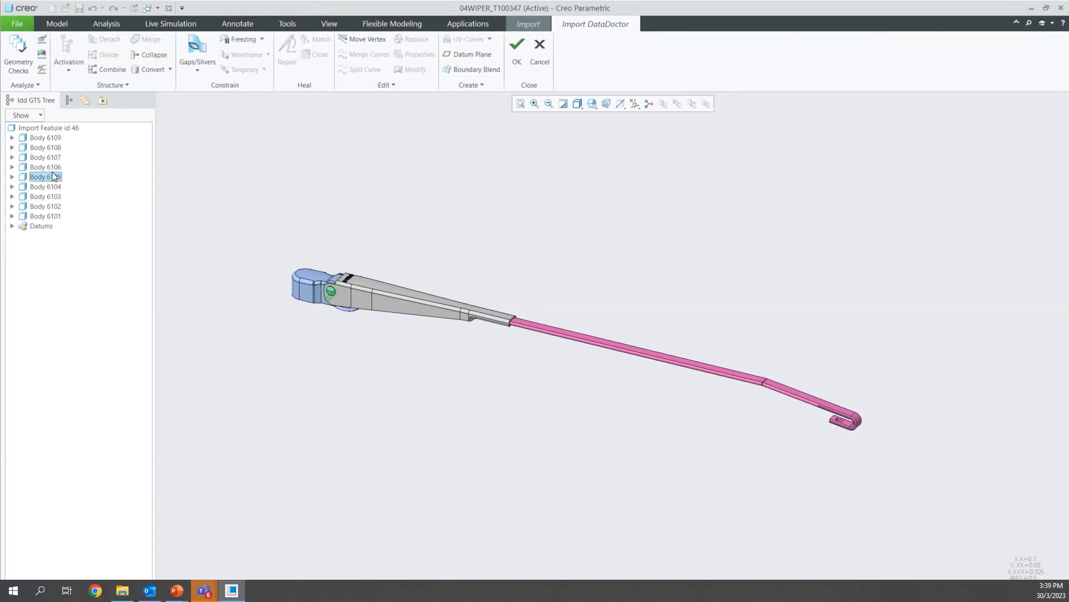
{"action": "left_click", "coordinate": [54, 197]}
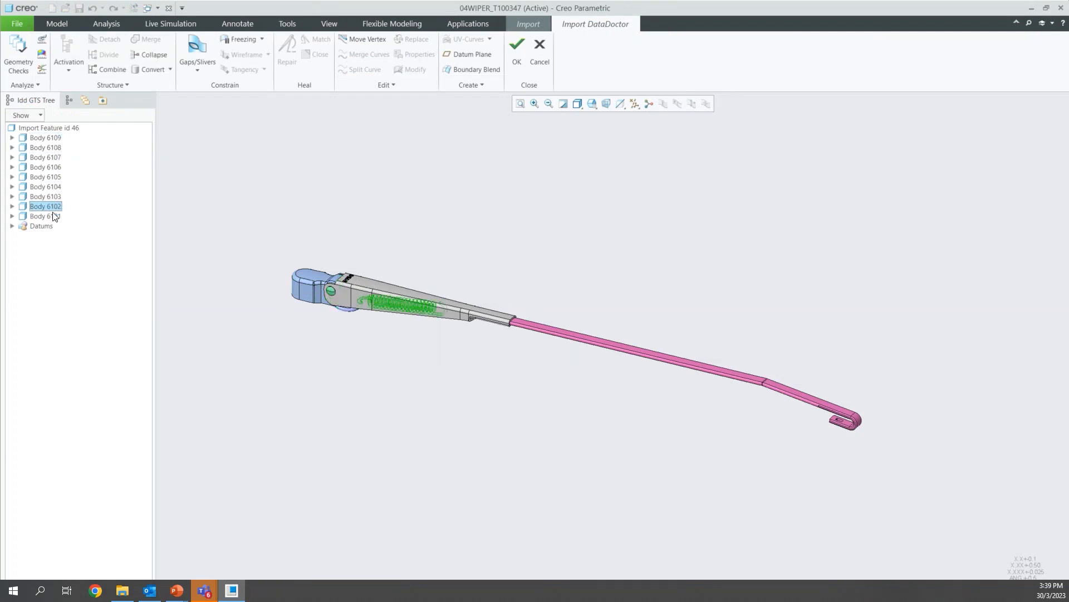
{"action": "left_click", "coordinate": [53, 214]}
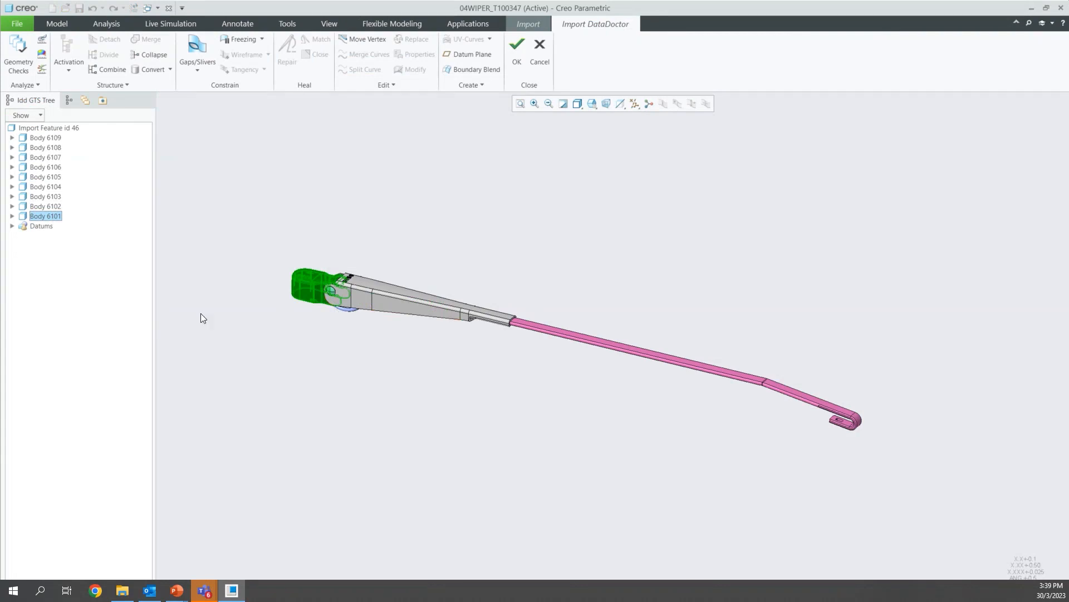
{"action": "left_click", "coordinate": [384, 295]}
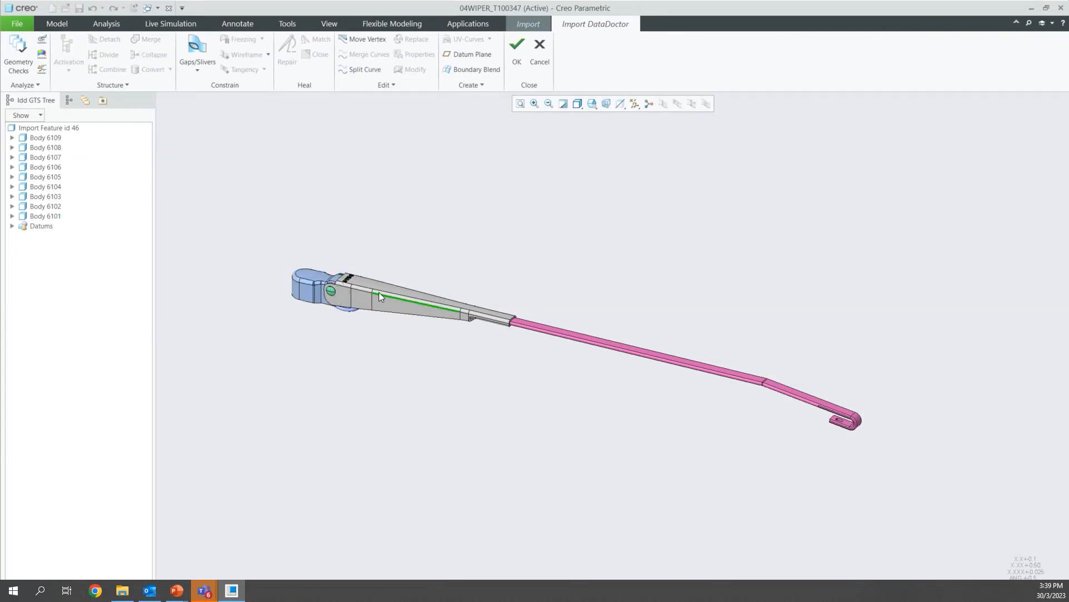
{"action": "left_click", "coordinate": [43, 148]}
{"action": "left_click", "coordinate": [44, 157]}
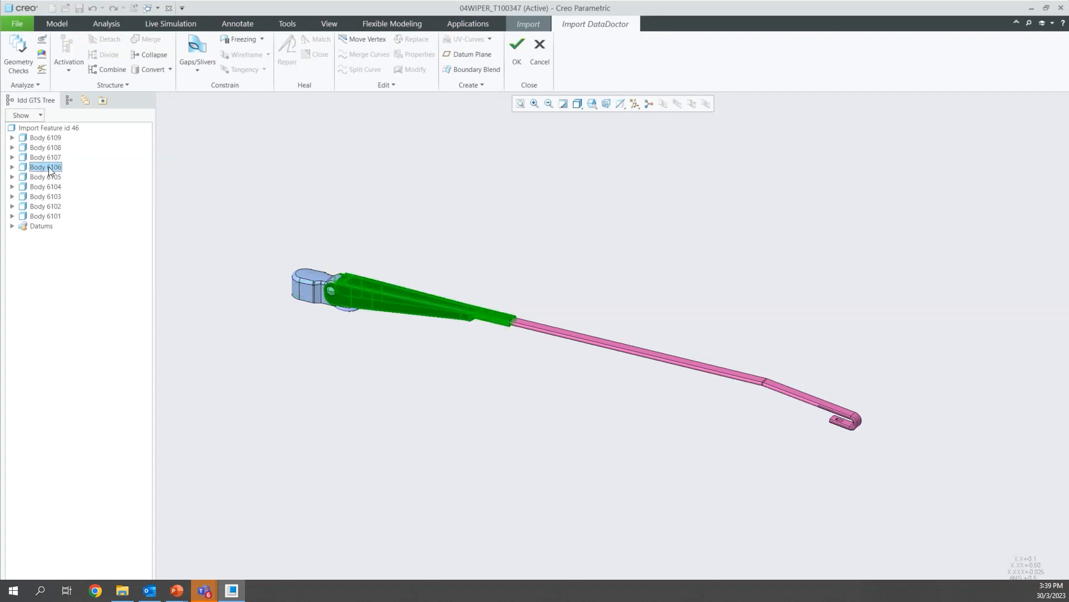
- Isolate Body 6106, the wiper's grey tapered arm housing, and inspect it up close
{"action": "right_click", "coordinate": [46, 166]}
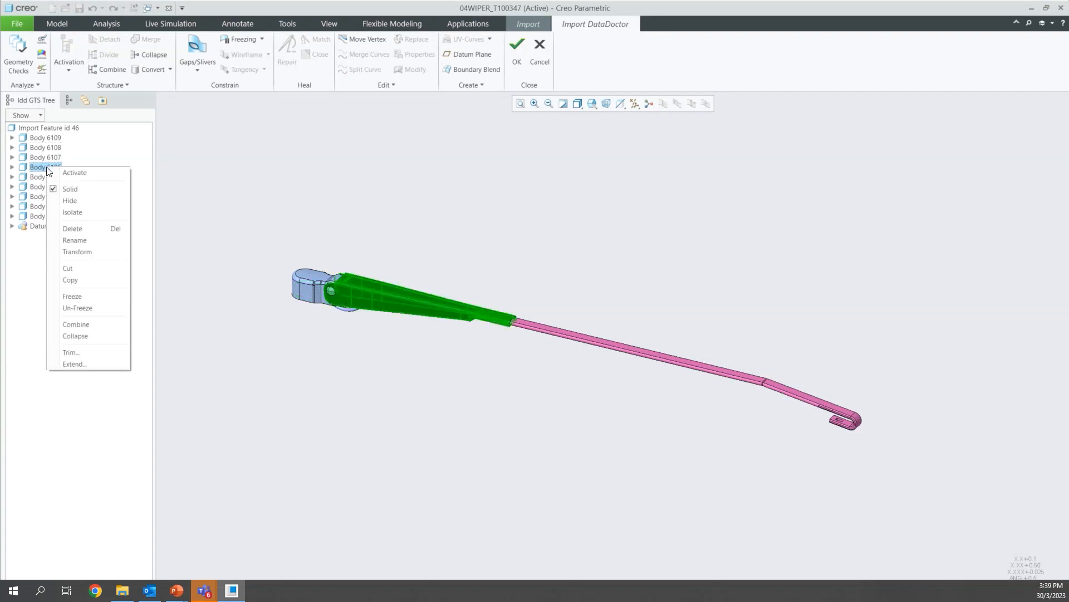
{"action": "left_click", "coordinate": [74, 211]}
{"action": "scroll", "coordinate": [337, 275], "scroll_direction": "down", "scroll_amount": 3}
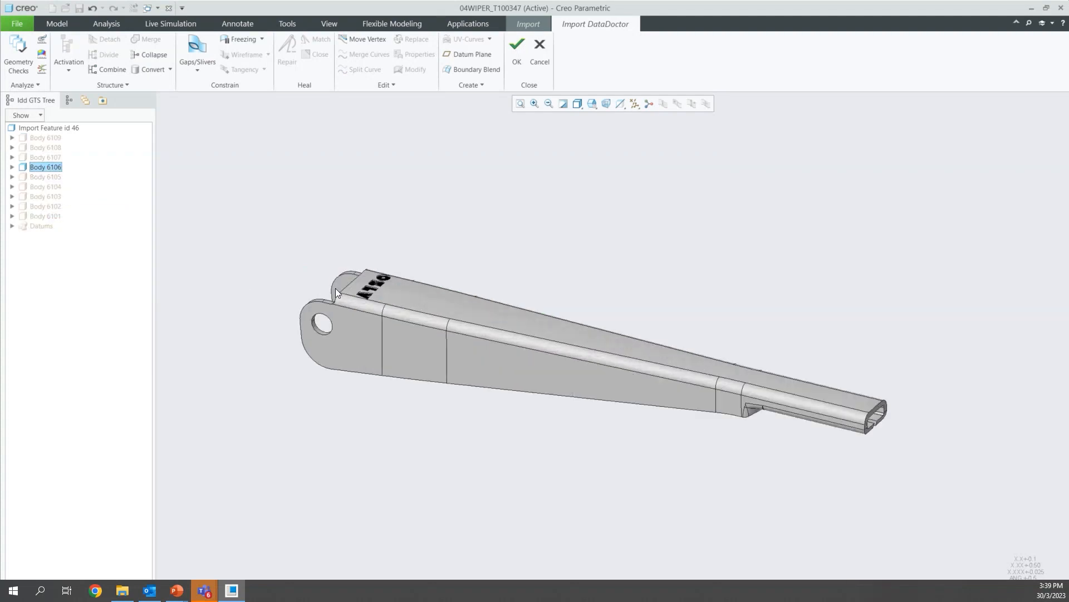
{"action": "mouse_move", "coordinate": [390, 323]}
{"action": "middle_mouse_down"}
{"action": "mouse_move", "coordinate": [406, 239]}
{"action": "mouse_move", "coordinate": [395, 192]}
{"action": "mouse_move", "coordinate": [404, 231]}
{"action": "mouse_move", "coordinate": [381, 310]}
{"action": "middle_mouse_up"}
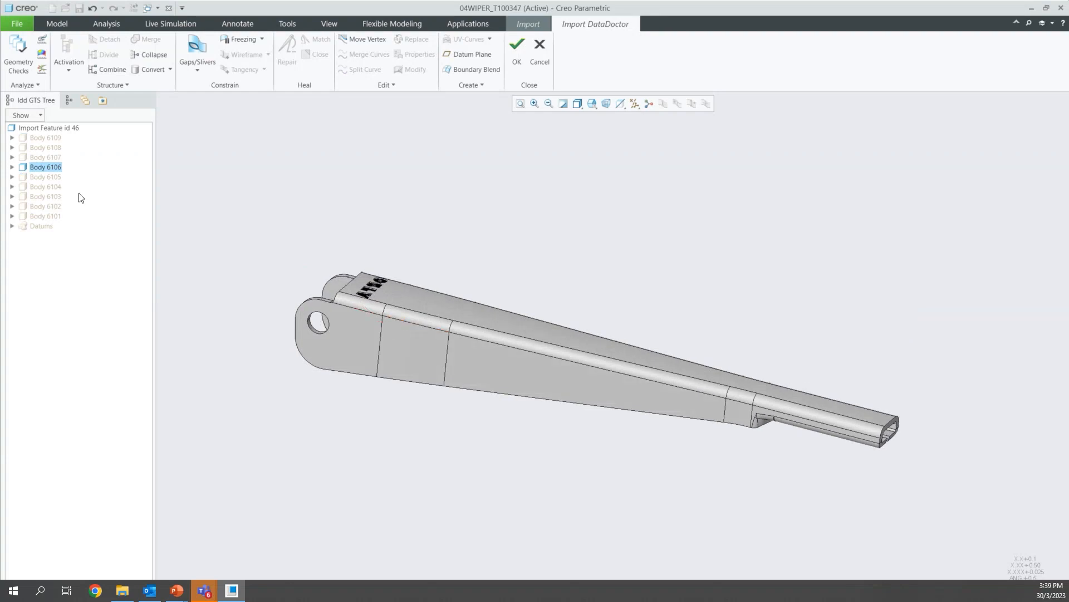
- Isolate Body 6105, the green pivot pin, and inspect it up close
{"action": "left_click", "coordinate": [39, 177]}
{"action": "right_click", "coordinate": [38, 176]}
{"action": "left_click", "coordinate": [59, 221]}
{"action": "scroll", "coordinate": [320, 312], "scroll_direction": "down", "scroll_amount": 3}
{"action": "middle_click_drag", "start_coordinate": [319, 312], "coordinate": [344, 282]}
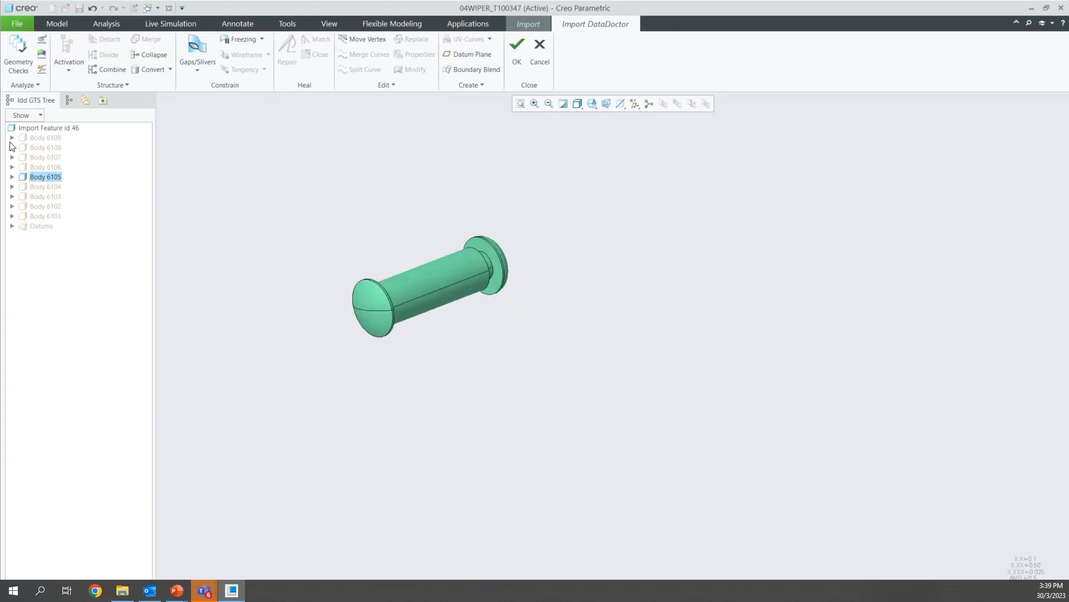
{"action": "scroll", "coordinate": [300, 299], "scroll_direction": "up", "scroll_amount": 3}
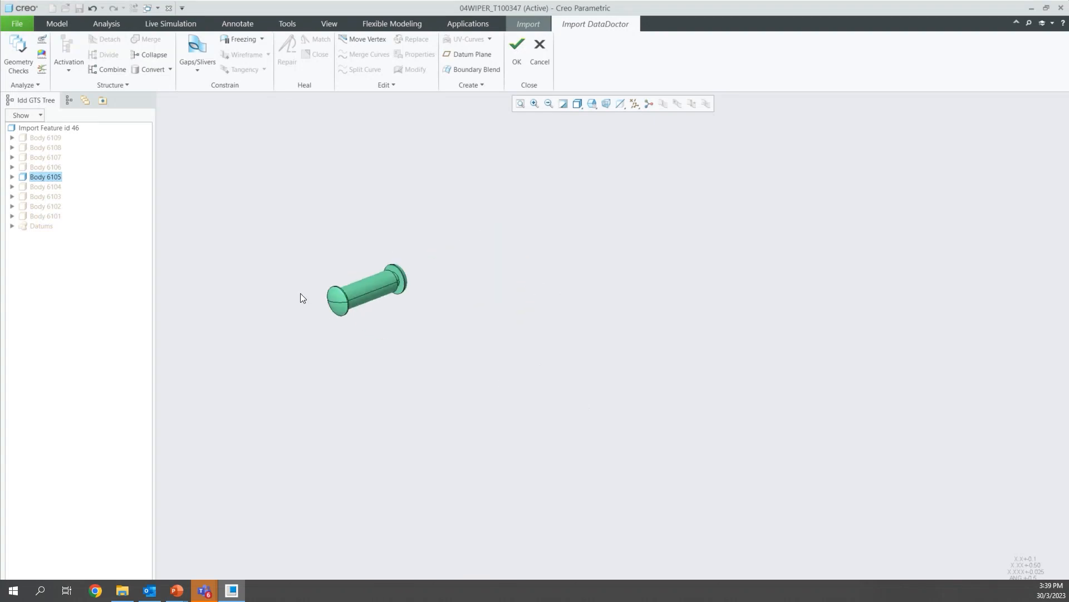
- Undo both body isolations and view the complete wiper again
{"action": "right_click", "coordinate": [41, 139]}
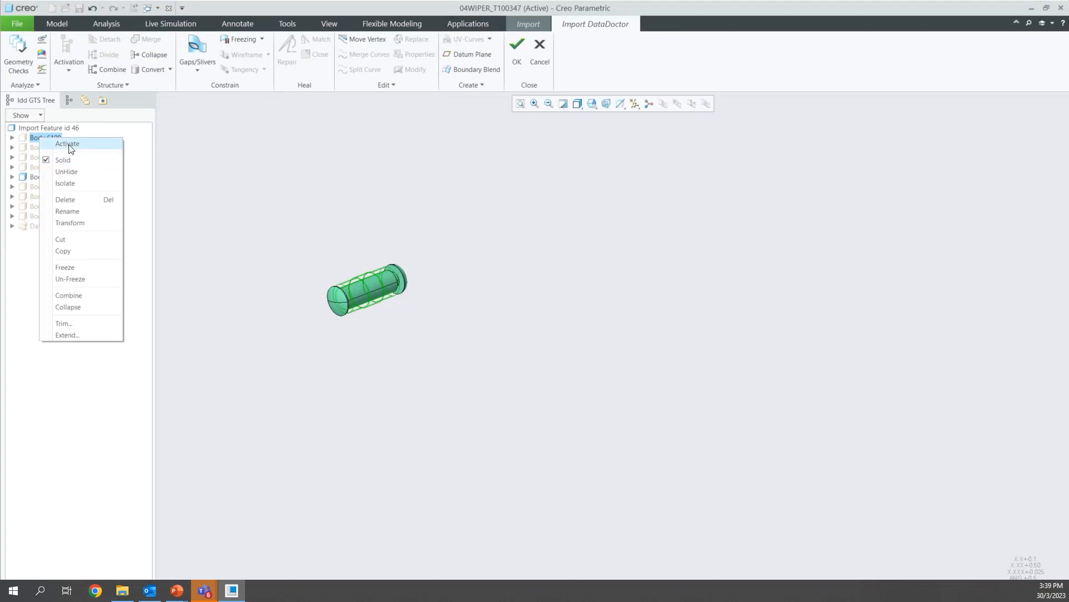
{"action": "left_click", "coordinate": [246, 195]}
{"action": "left_click", "coordinate": [95, 14]}
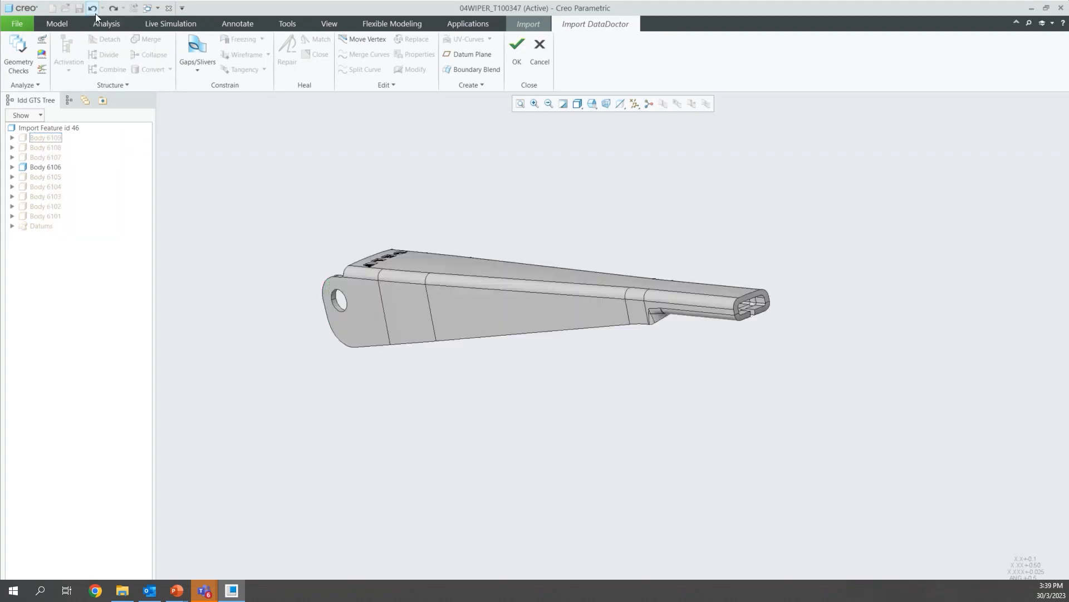
{"action": "left_click", "coordinate": [96, 13]}
{"action": "scroll", "coordinate": [276, 358], "scroll_direction": "down", "scroll_amount": 5}
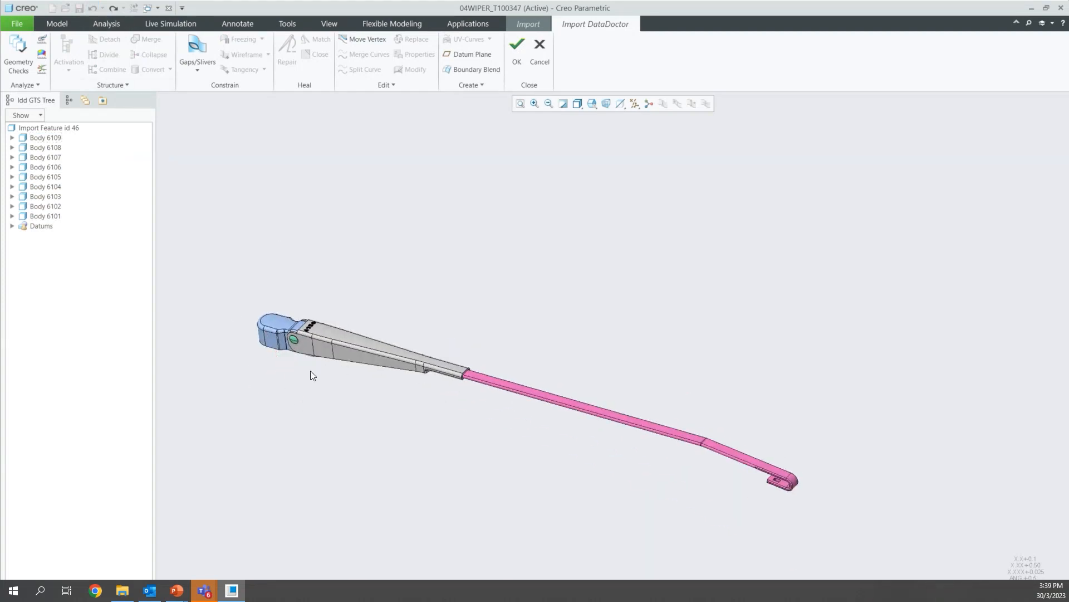
{"action": "scroll", "coordinate": [295, 397], "scroll_direction": "up", "scroll_amount": 3}
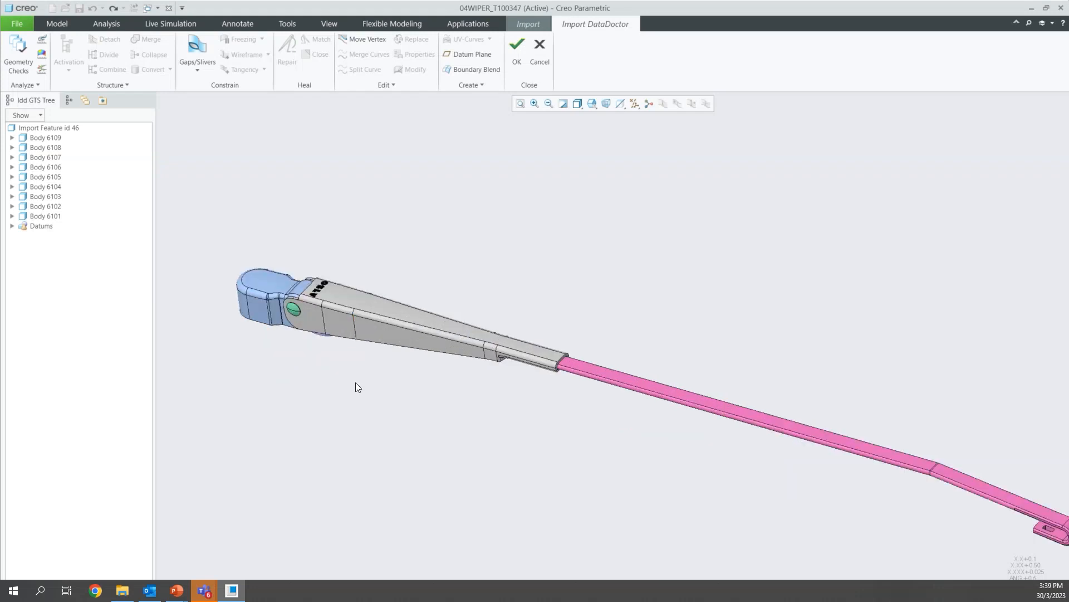
{"action": "scroll", "coordinate": [299, 284], "scroll_direction": "down", "scroll_amount": 2}
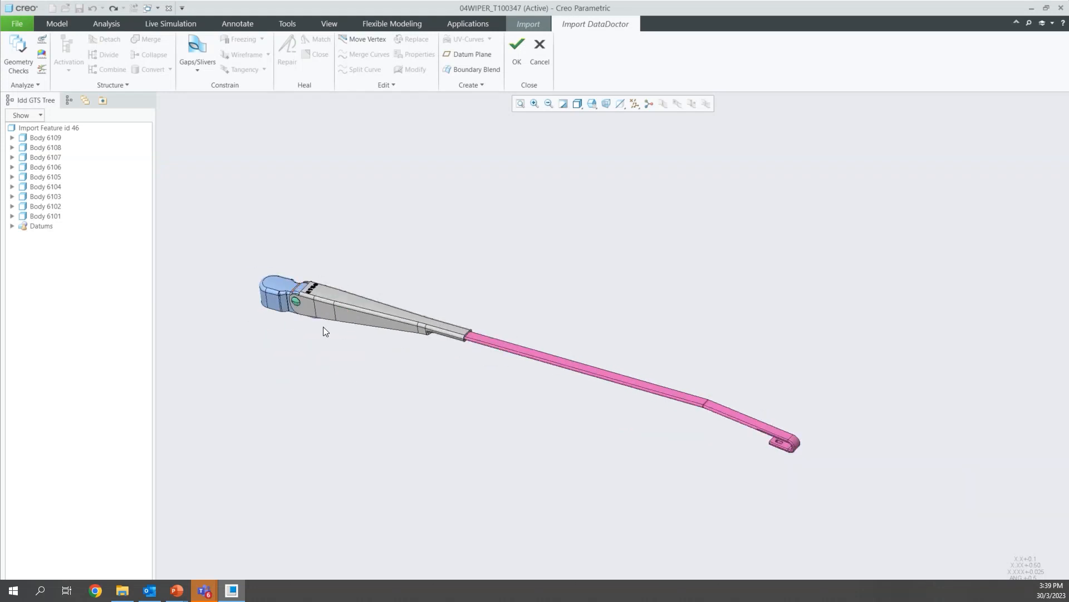
- Accept the Import Data Doctor session and set the feature to import as bodies
{"action": "left_click", "coordinate": [517, 61]}
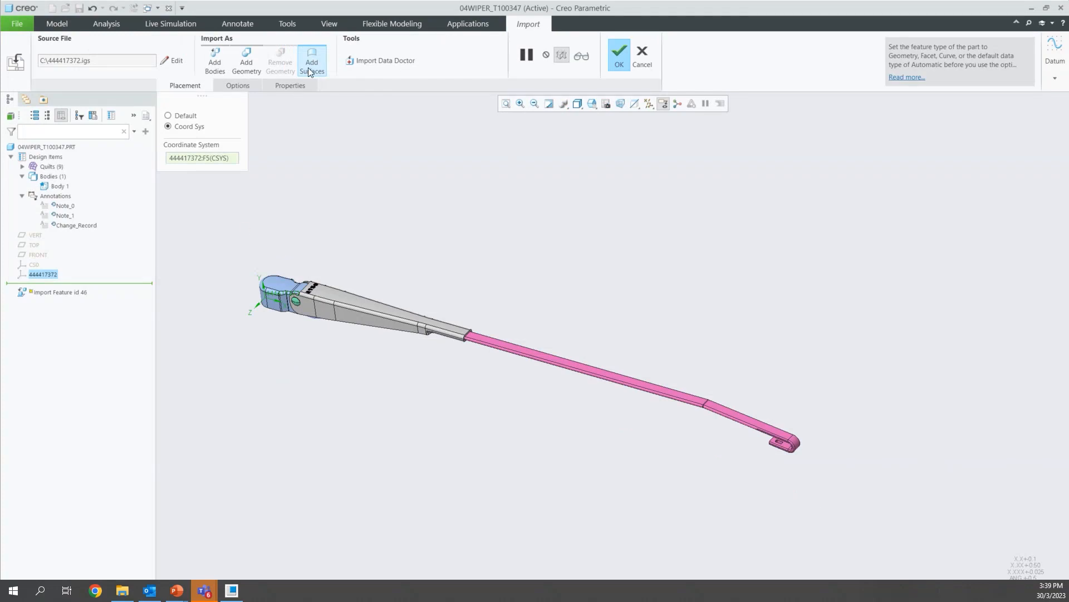
{"action": "left_click", "coordinate": [213, 69]}
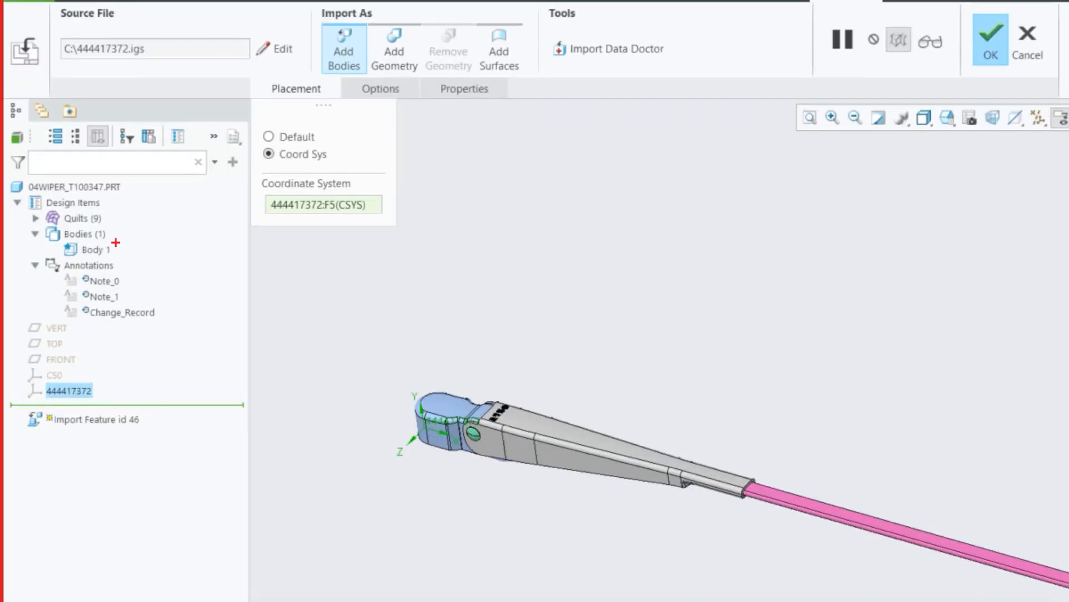
{"action": "mouse_move", "coordinate": [116, 236]}
{"action": "left_mouse_down", "text": "ctrl+shift"}
{"action": "mouse_move", "coordinate": [165, 237]}
{"action": "mouse_move", "coordinate": [124, 259]}
{"action": "mouse_move", "coordinate": [167, 259]}
{"action": "left_mouse_up", "text": "ctrl+shift"}
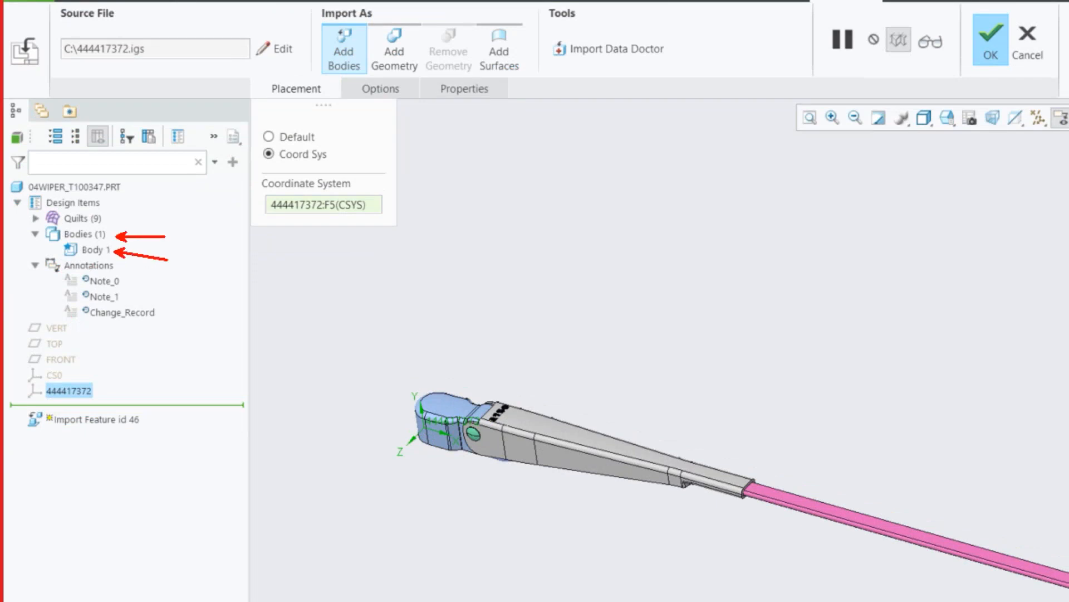
{"action": "left_click_drag", "start_coordinate": [101, 219], "coordinate": [147, 219], "text": "ctrl+shift"}
{"action": "left_click_drag", "start_coordinate": [435, 389], "coordinate": [485, 352], "text": "ctrl+shift"}
{"action": "left_click_drag", "start_coordinate": [515, 400], "coordinate": [567, 340], "text": "ctrl+shift"}
{"action": "left_click_drag", "start_coordinate": [780, 496], "coordinate": [809, 434], "text": "ctrl+shift"}
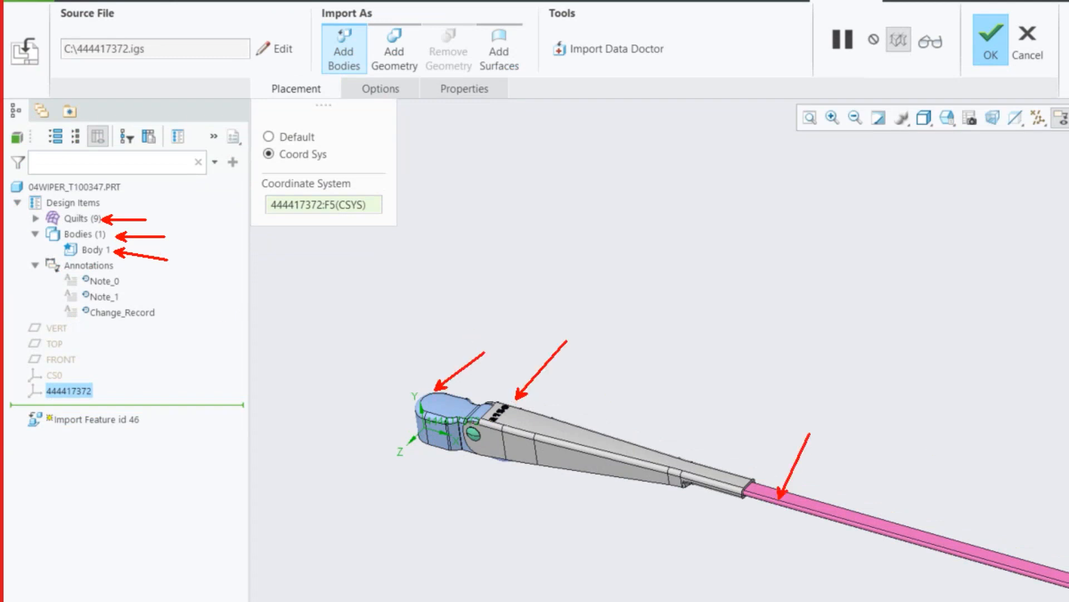
{"action": "key", "text": "Escape"}
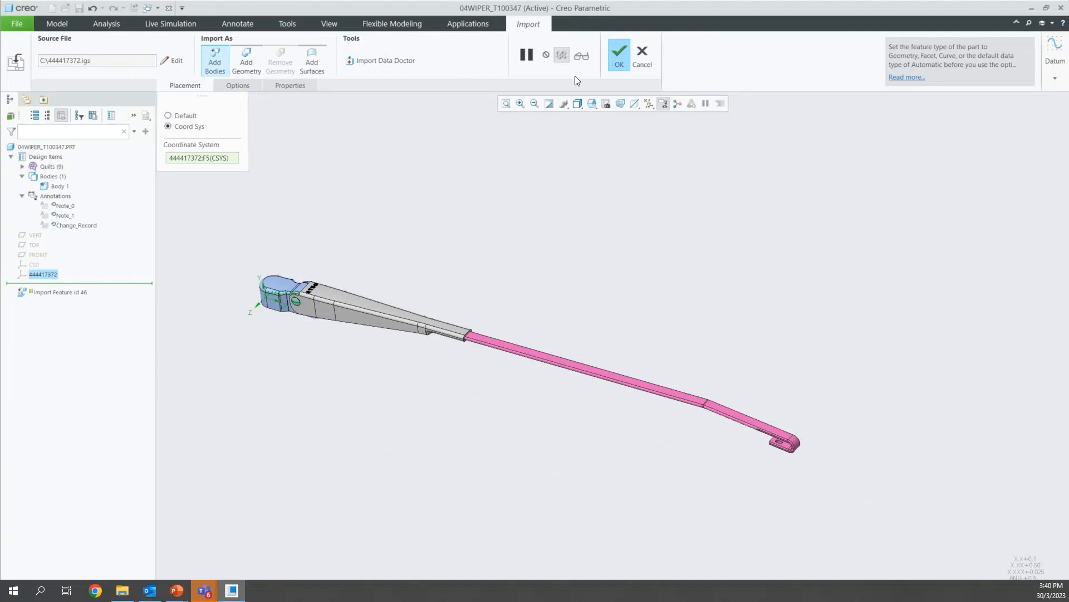
- Complete the redefinition of the wiper's import feature
{"action": "left_click", "coordinate": [620, 56]}
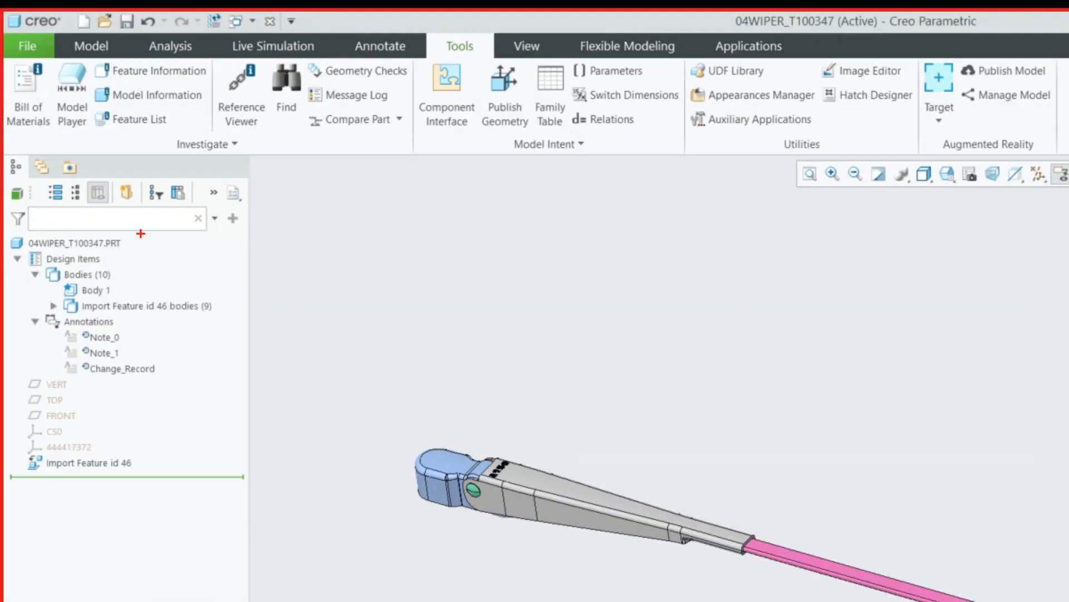
{"action": "left_click_drag", "start_coordinate": [142, 234], "coordinate": [96, 269]}
{"action": "left_click_drag", "start_coordinate": [99, 232], "coordinate": [171, 260]}
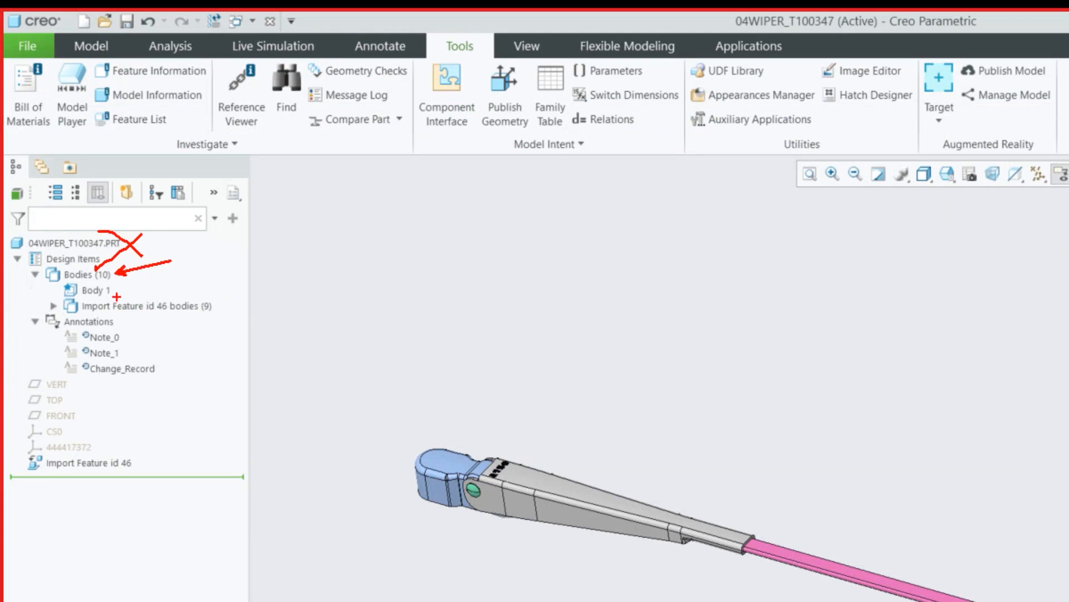
{"action": "mouse_move", "coordinate": [68, 287]}
{"action": "left_mouse_down"}
{"action": "mouse_move", "coordinate": [20, 287]}
{"action": "mouse_move", "coordinate": [29, 311]}
{"action": "mouse_move", "coordinate": [142, 326]}
{"action": "mouse_move", "coordinate": [244, 301]}
{"action": "mouse_move", "coordinate": [90, 291]}
{"action": "left_mouse_up"}
{"action": "mouse_move", "coordinate": [216, 322]}
{"action": "left_mouse_down"}
{"action": "mouse_move", "coordinate": [208, 317]}
{"action": "mouse_move", "coordinate": [214, 344]}
{"action": "left_mouse_up"}
{"action": "key", "text": "Escape"}
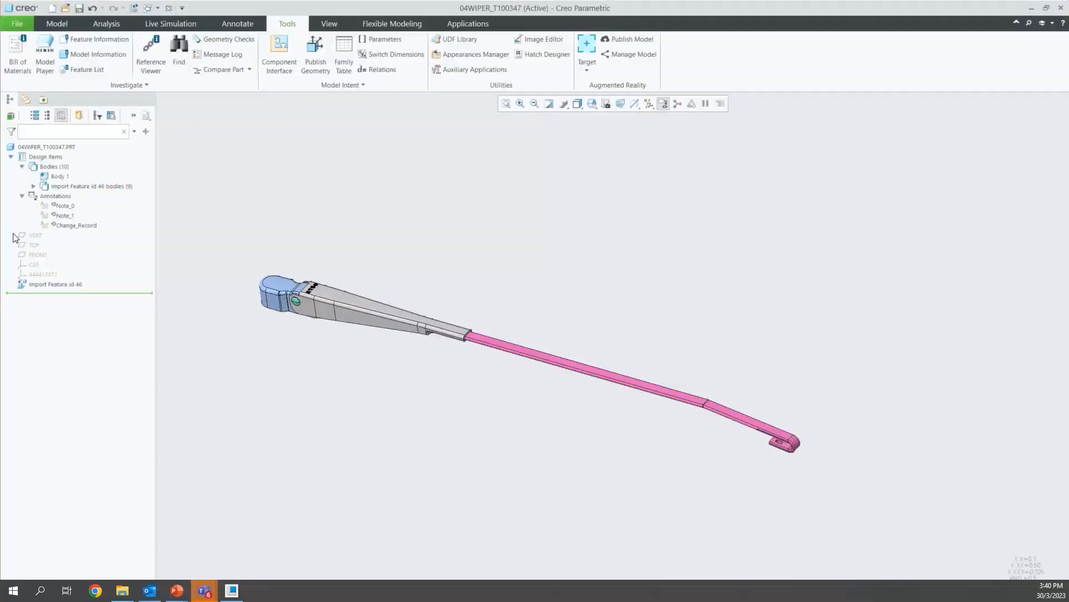
- Expand the import feature's bodies and isolate Body 5, the grey tapered arm housing, to inspect it
{"action": "left_click", "coordinate": [33, 186]}
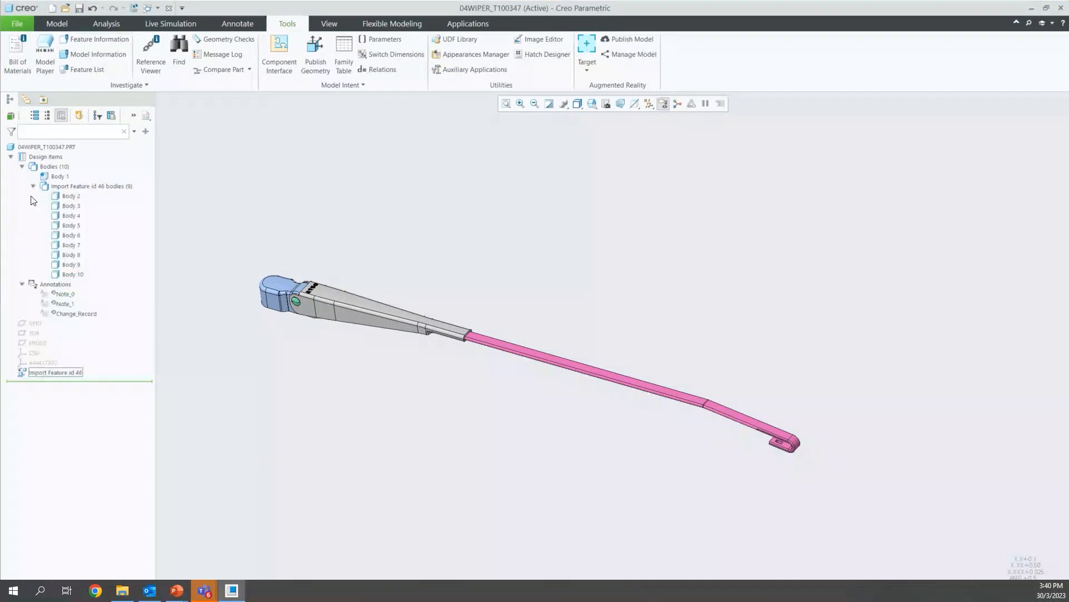
{"action": "left_click", "coordinate": [72, 217]}
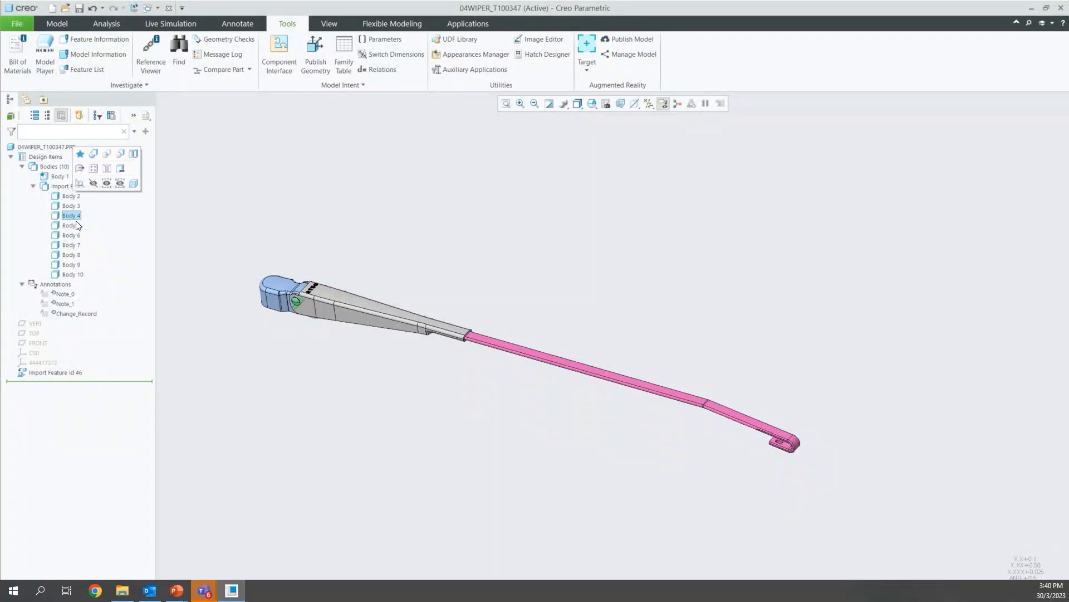
{"action": "left_click", "coordinate": [76, 225]}
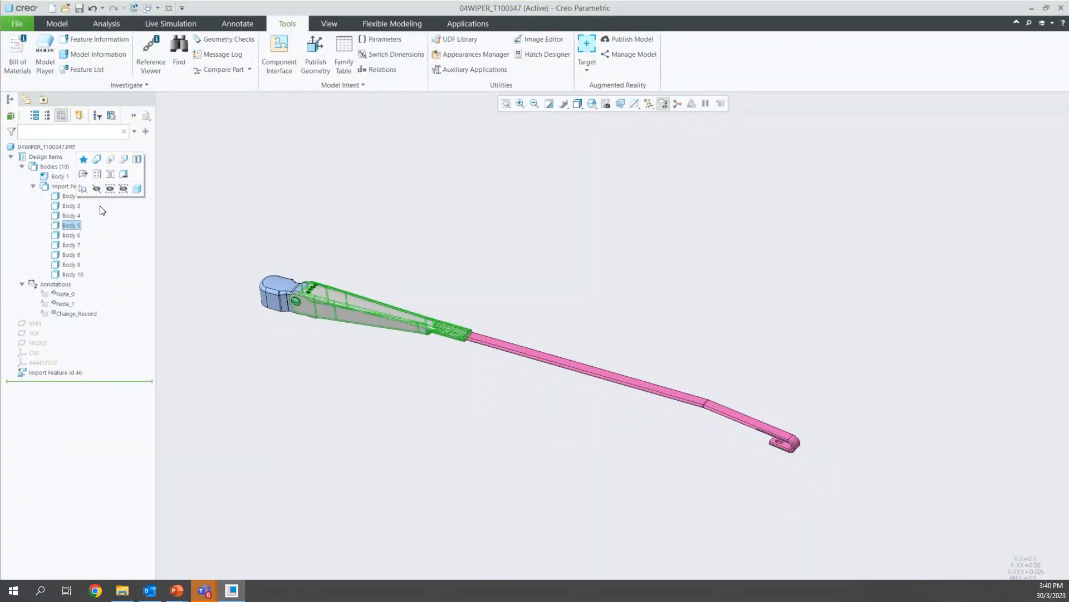
{"action": "left_click", "coordinate": [111, 188]}
{"action": "scroll", "coordinate": [322, 293], "scroll_direction": "up", "scroll_amount": 4}
{"action": "mouse_move", "coordinate": [322, 293]}
{"action": "middle_mouse_down"}
{"action": "mouse_move", "coordinate": [336, 191]}
{"action": "mouse_move", "coordinate": [341, 256]}
{"action": "mouse_move", "coordinate": [306, 331]}
{"action": "middle_mouse_up"}
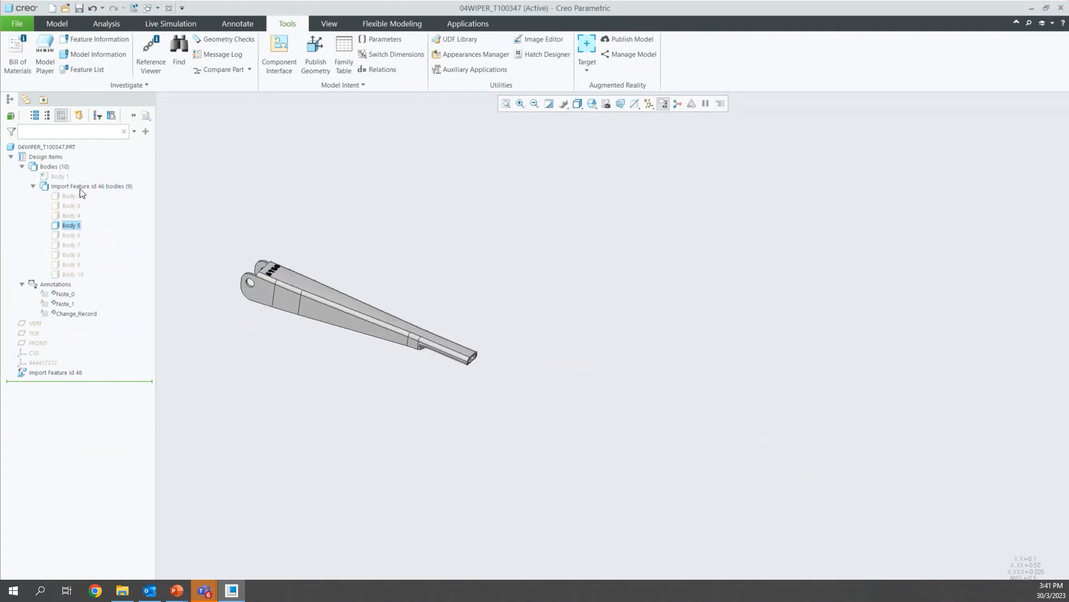
- Reset the visibility status of all bodies and view the whole wiper
{"action": "right_click", "coordinate": [222, 192]}
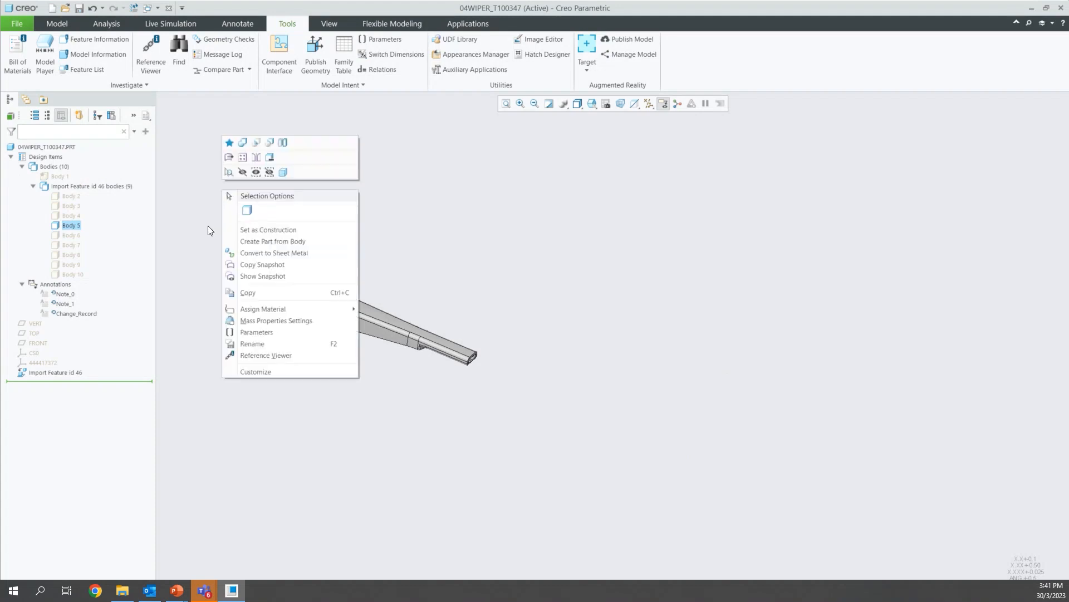
{"action": "left_click", "coordinate": [209, 226]}
{"action": "right_click", "coordinate": [233, 170]}
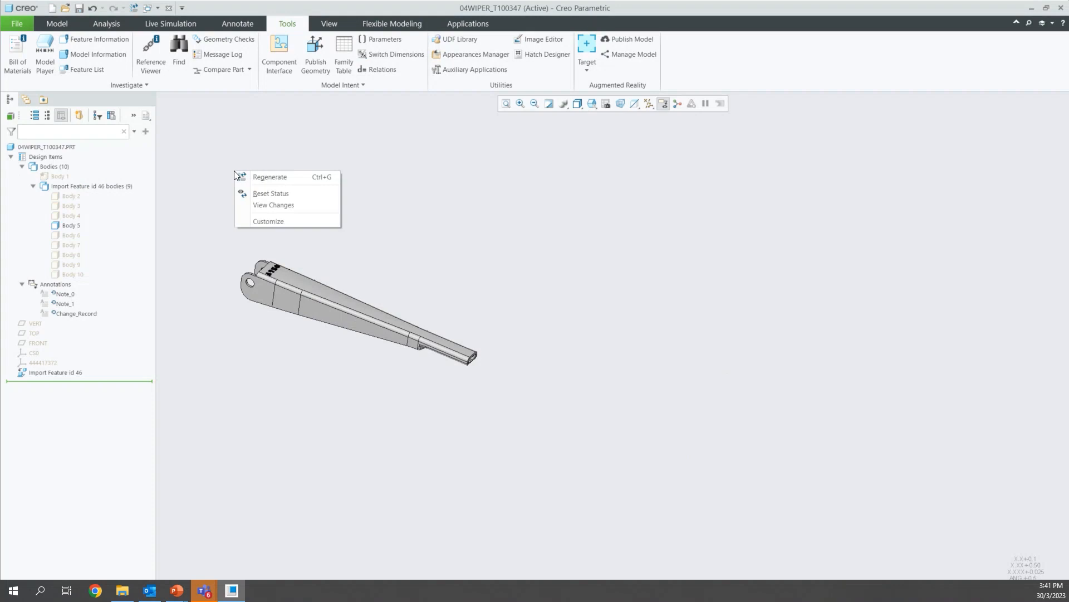
{"action": "left_click", "coordinate": [263, 195]}
{"action": "scroll", "coordinate": [342, 277], "scroll_direction": "up", "scroll_amount": 3}
{"action": "middle_click_drag", "start_coordinate": [342, 278], "coordinate": [317, 276]}
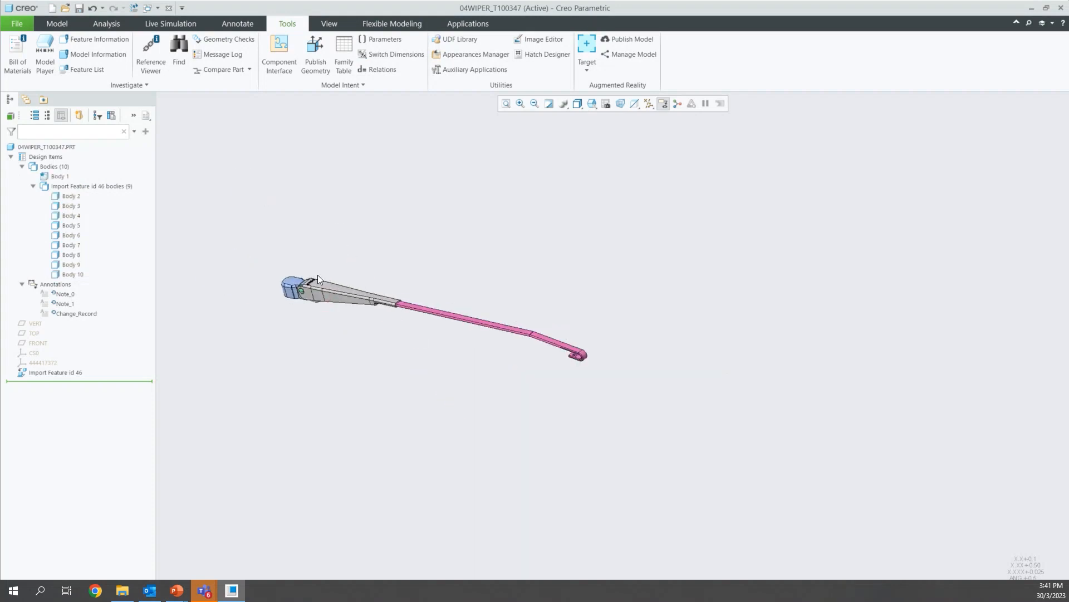
- Preview a capped planar section through the wiper, referenced to the blue head's flat side face and offset inward 8.90
{"action": "left_click", "coordinate": [321, 24]}
{"action": "left_click", "coordinate": [401, 42]}
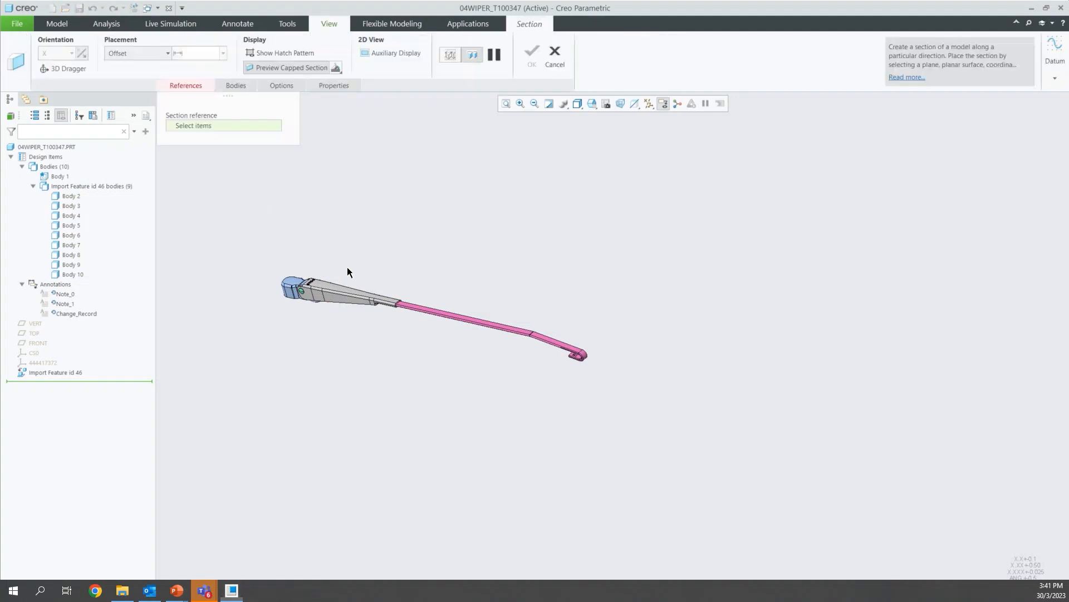
{"action": "scroll", "coordinate": [364, 297], "scroll_direction": "down", "scroll_amount": 8}
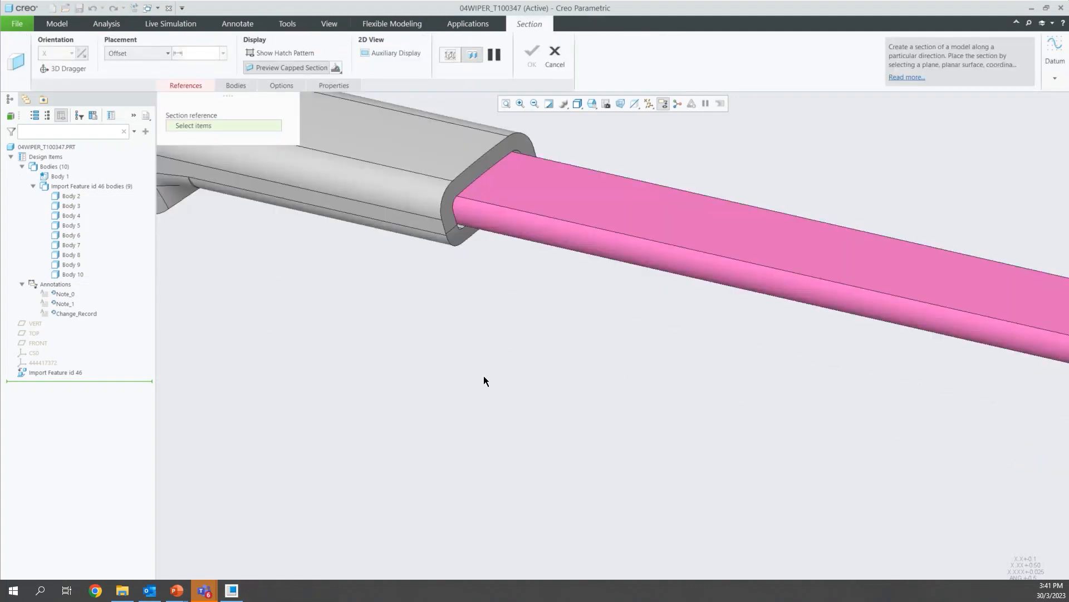
{"action": "scroll", "coordinate": [484, 368], "scroll_direction": "up", "scroll_amount": 8}
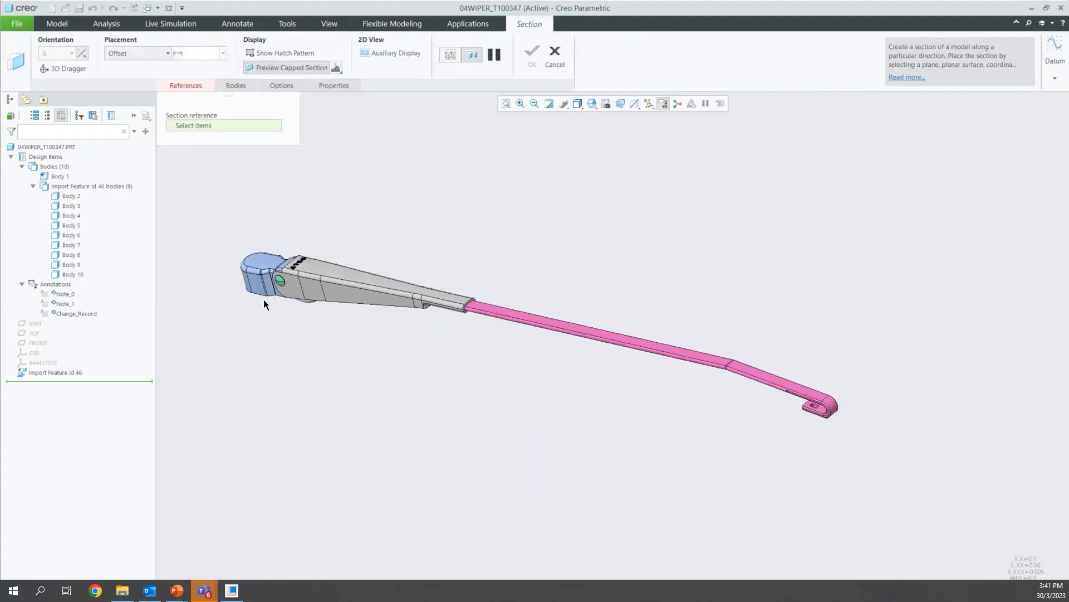
{"action": "scroll", "coordinate": [251, 278], "scroll_direction": "down", "scroll_amount": 3}
{"action": "left_click", "coordinate": [248, 273]}
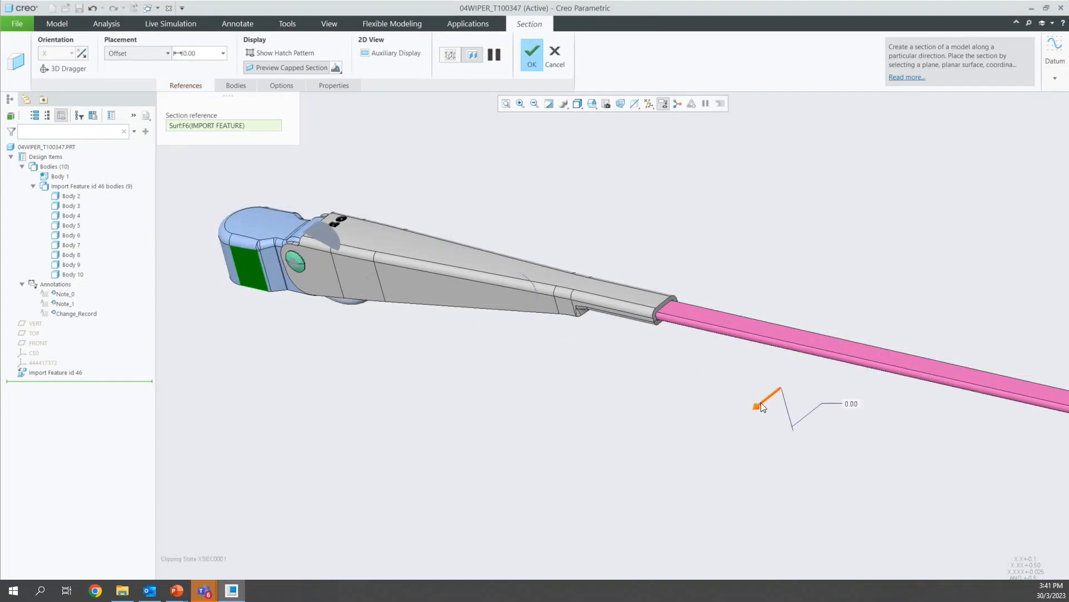
{"action": "left_click_drag", "start_coordinate": [767, 401], "coordinate": [780, 393]}
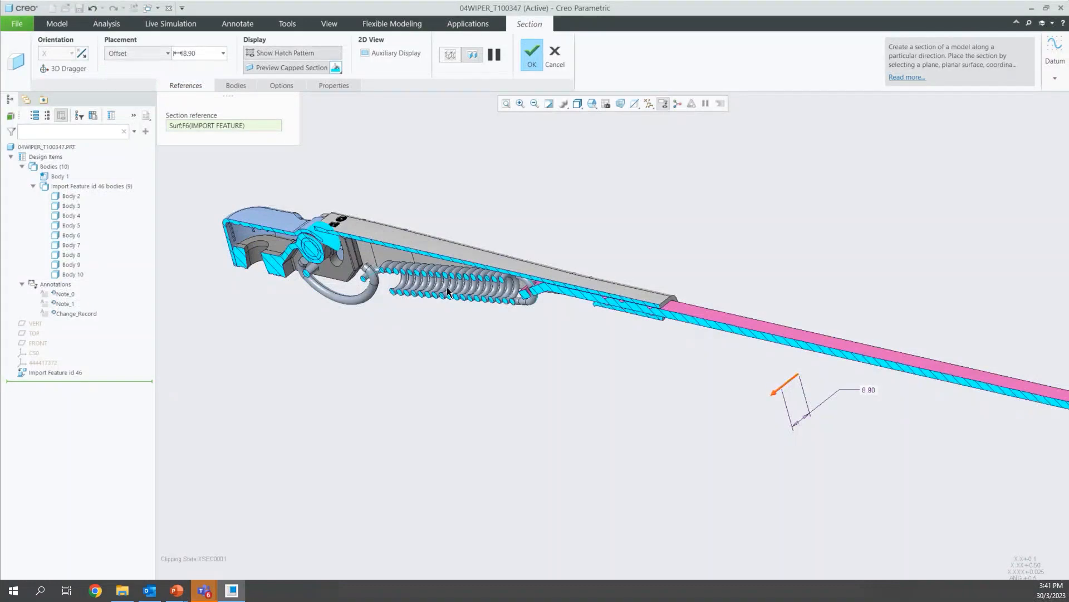
- Examine the sectioned spring, pivot and joint between the arm housing and pink rod, and discard the section
{"action": "scroll", "coordinate": [443, 285], "scroll_direction": "down", "scroll_amount": 3}
{"action": "middle_click_drag", "start_coordinate": [296, 209], "coordinate": [293, 179]}
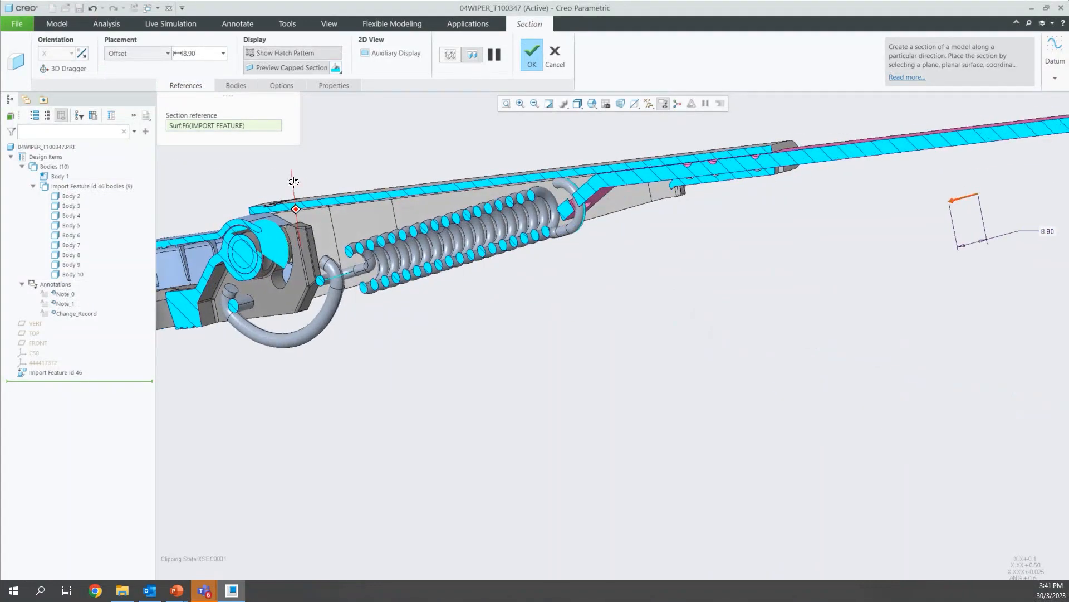
{"action": "scroll", "coordinate": [767, 145], "scroll_direction": "down", "scroll_amount": 5}
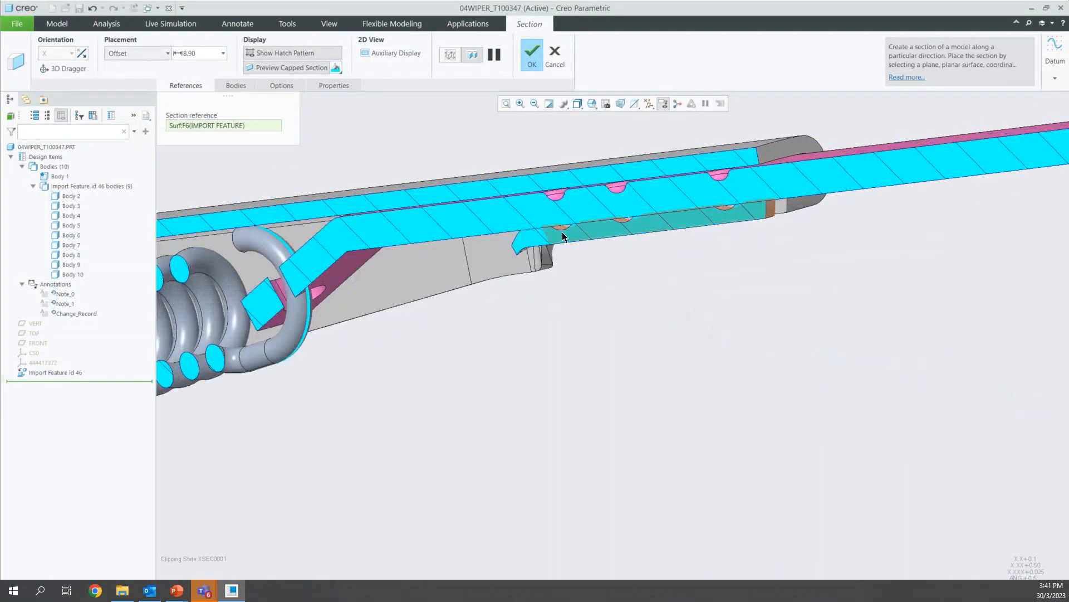
{"action": "scroll", "coordinate": [360, 260], "scroll_direction": "up", "scroll_amount": 5}
{"action": "middle_click_drag", "start_coordinate": [427, 311], "coordinate": [425, 331]}
{"action": "left_click", "coordinate": [556, 72]}
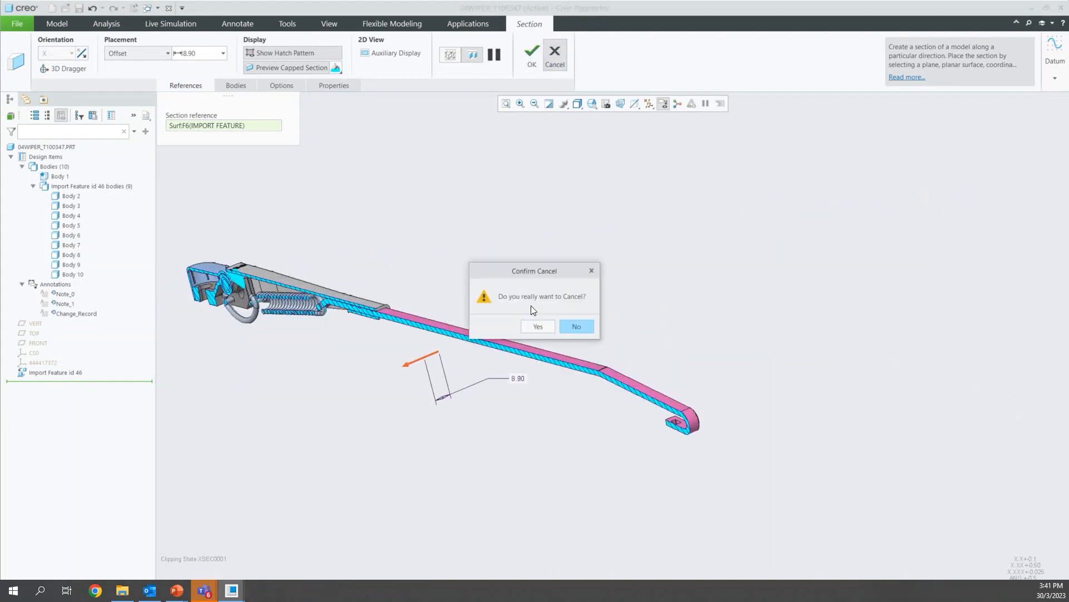
{"action": "left_click", "coordinate": [540, 328]}
{"action": "scroll", "coordinate": [593, 325], "scroll_direction": "up", "scroll_amount": 3}
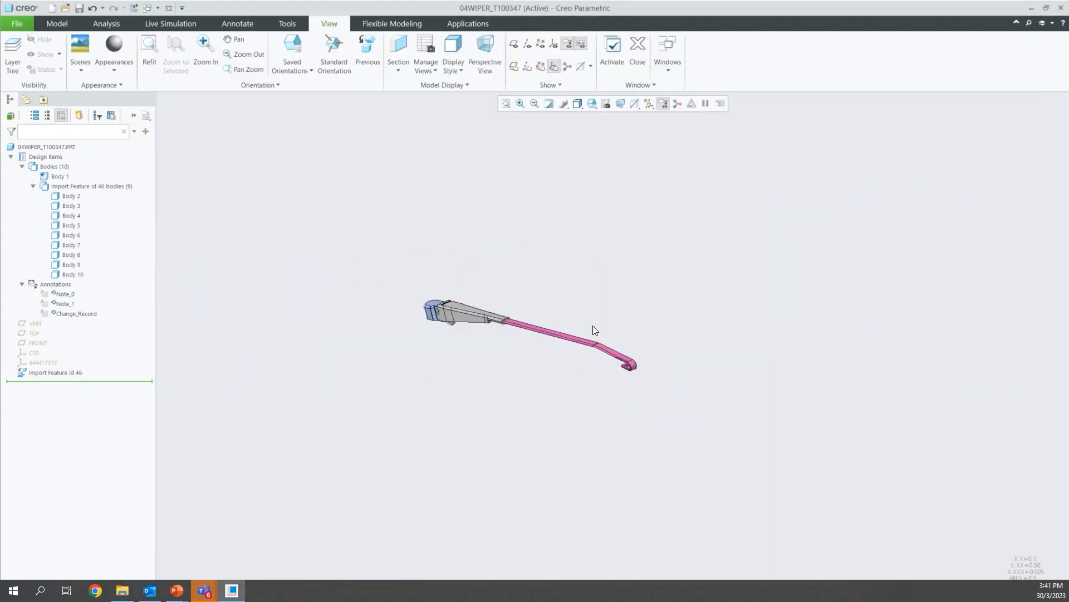
{"action": "key", "text": "ctrl+f"}
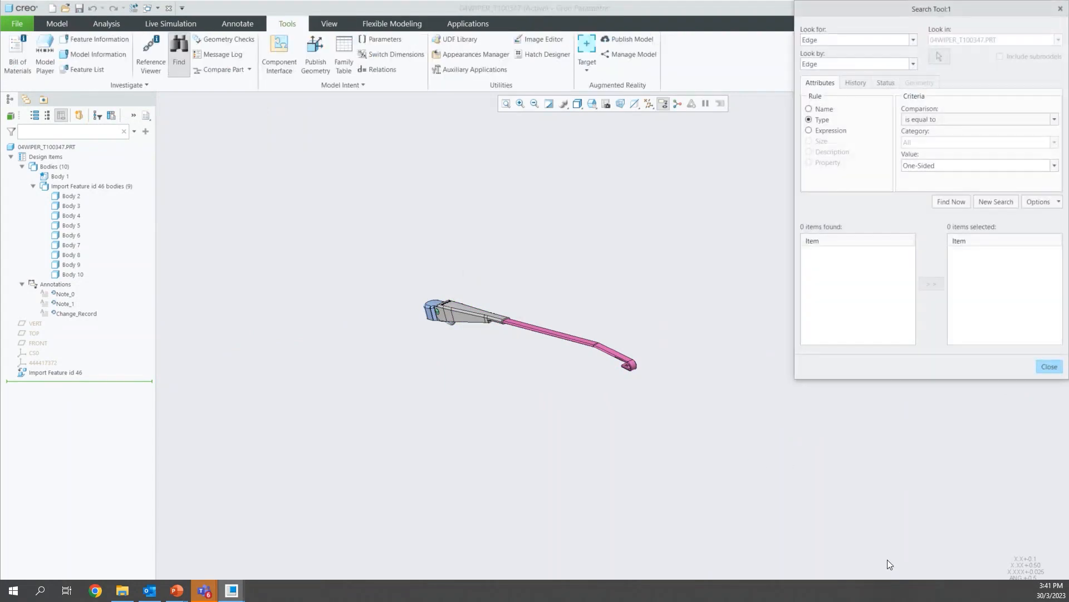
{"action": "key", "text": "ctrl"}
{"action": "key", "text": "ctrl"}
{"action": "left_click", "coordinate": [1049, 367]}
{"action": "scroll", "coordinate": [484, 302], "scroll_direction": "down", "scroll_amount": 5}
{"action": "scroll", "coordinate": [362, 262], "scroll_direction": "up", "scroll_amount": 2}
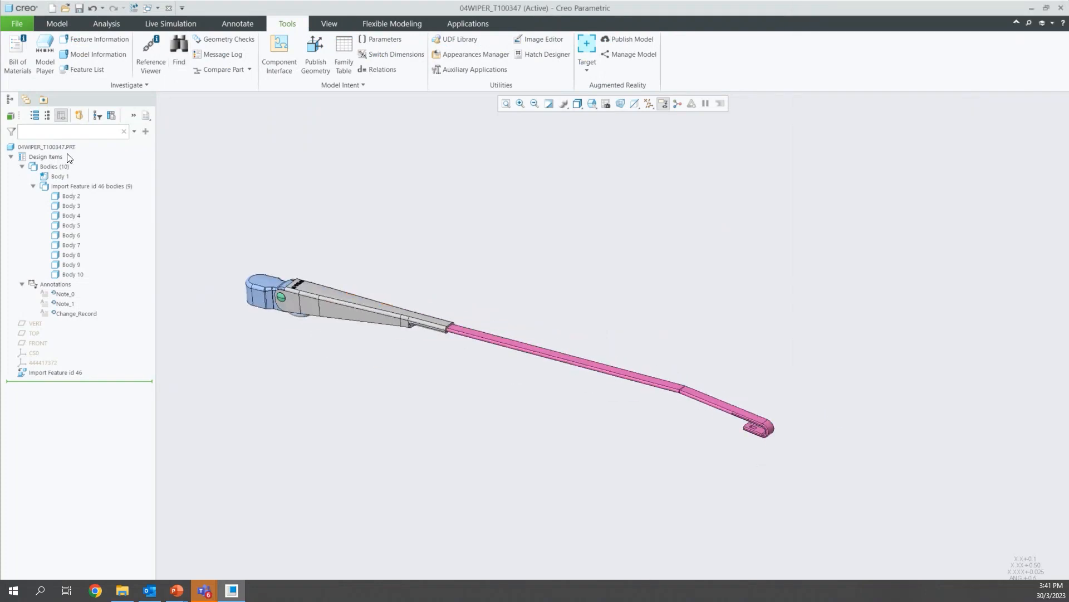
- Collapse the Bodies group and the Design Items node in the model tree and view the whole wiper
{"action": "left_click", "coordinate": [23, 166]}
{"action": "left_click", "coordinate": [11, 157]}
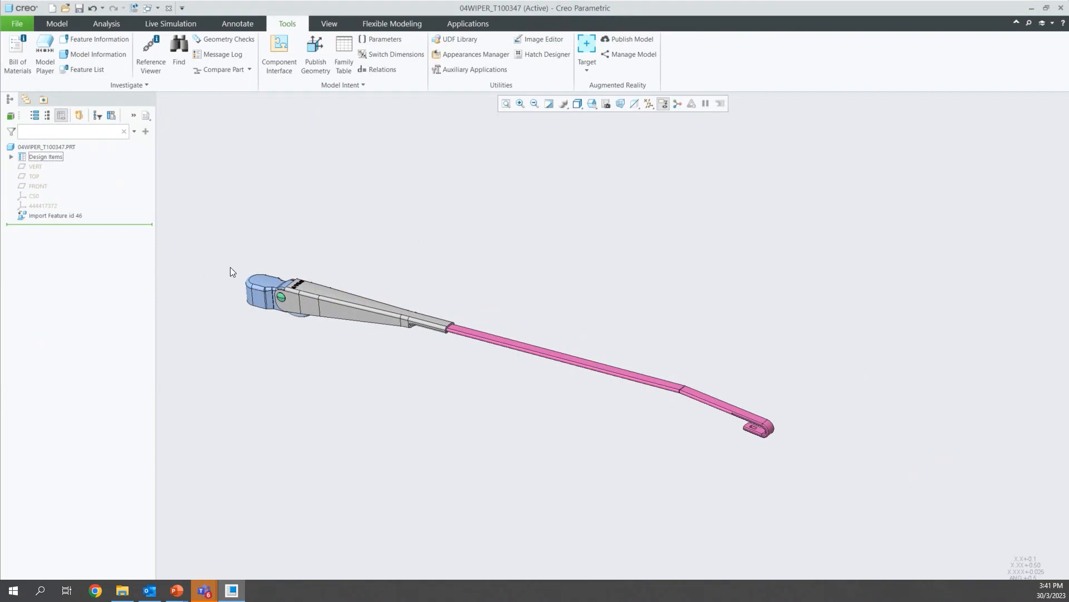
{"action": "scroll", "coordinate": [223, 302], "scroll_direction": "down", "scroll_amount": 2}
{"action": "scroll", "coordinate": [214, 192], "scroll_direction": "up", "scroll_amount": 2}
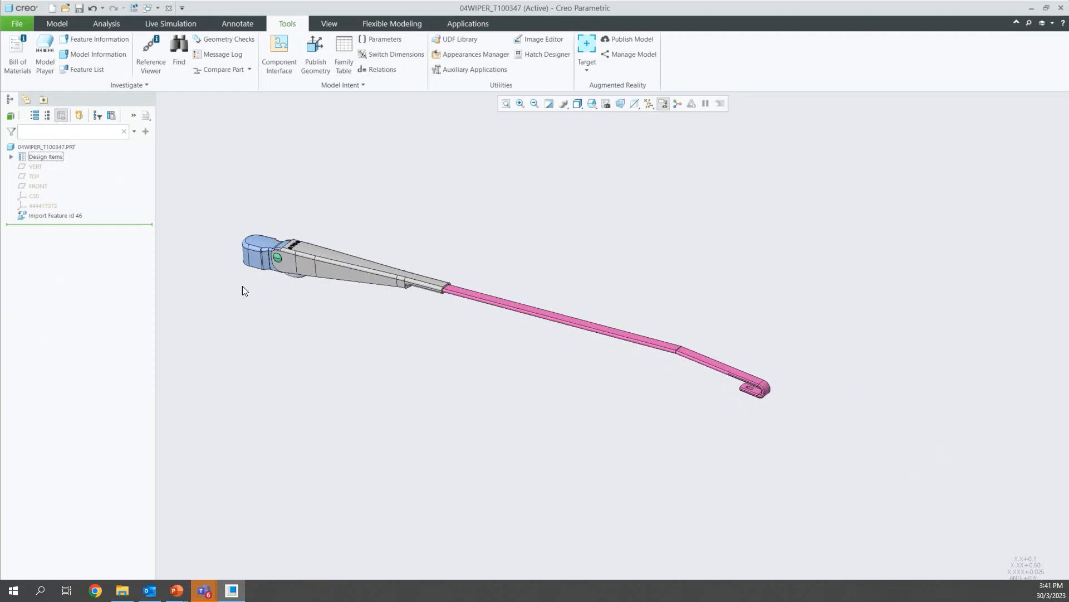
{"action": "scroll", "coordinate": [308, 314], "scroll_direction": "down", "scroll_amount": 1}
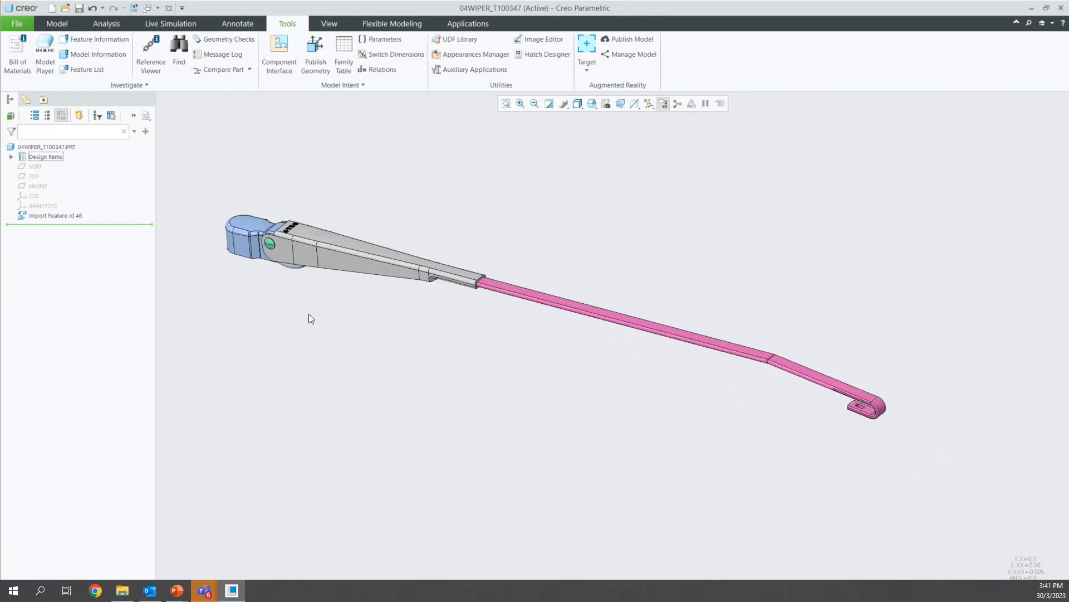